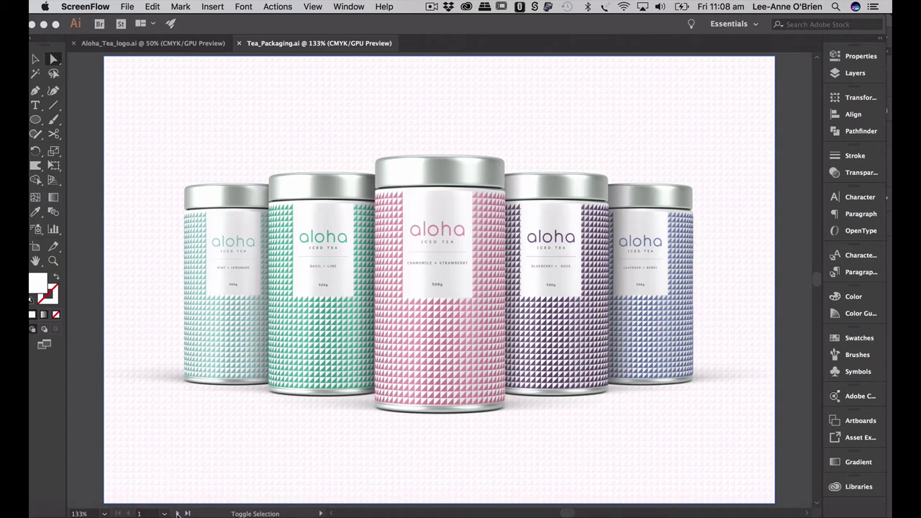
# Look through the artboards of Tea_Packaging.ai to examine the tin pattern and lid variations and the reference images, ending on the first artboard.
pyautogui.click(177, 512)
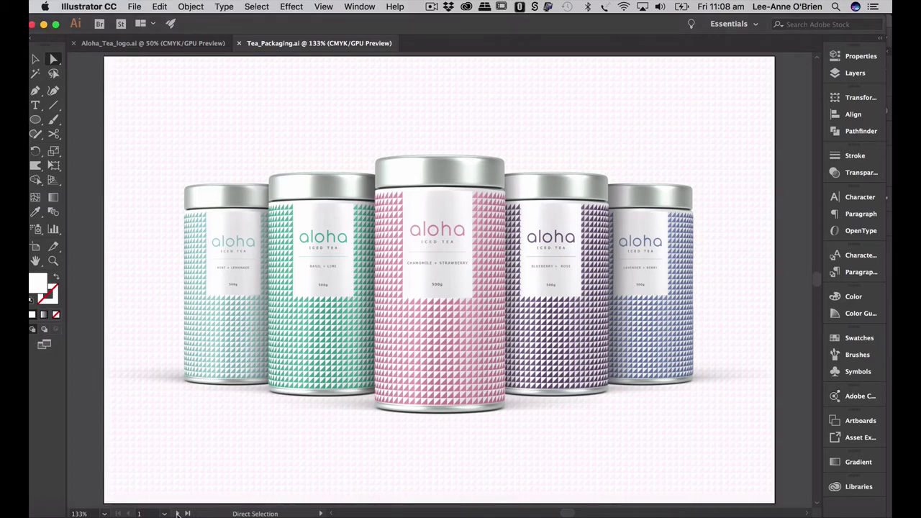
pyautogui.click(177, 513)
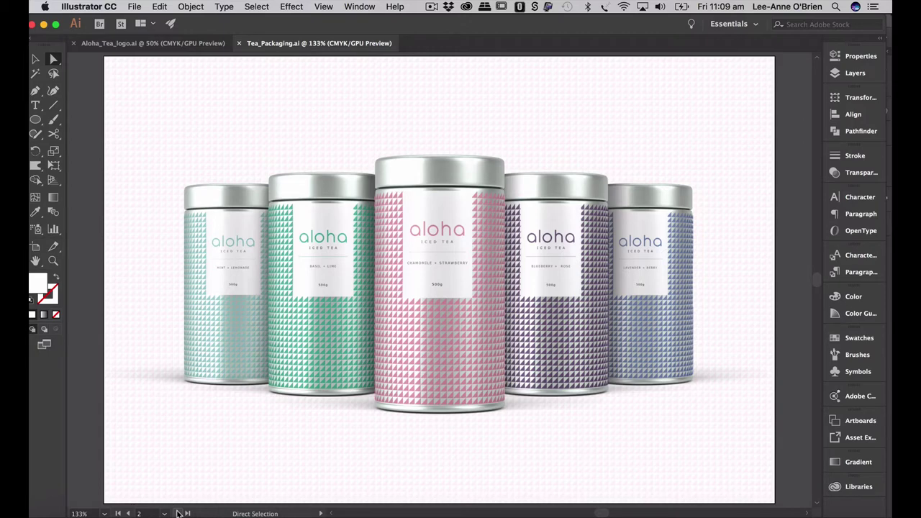
pyautogui.click(178, 513)
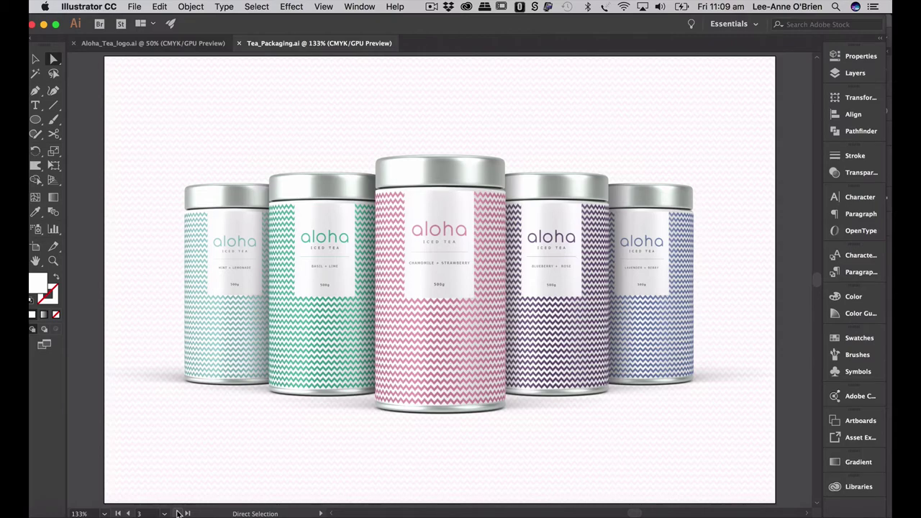
pyautogui.click(179, 513)
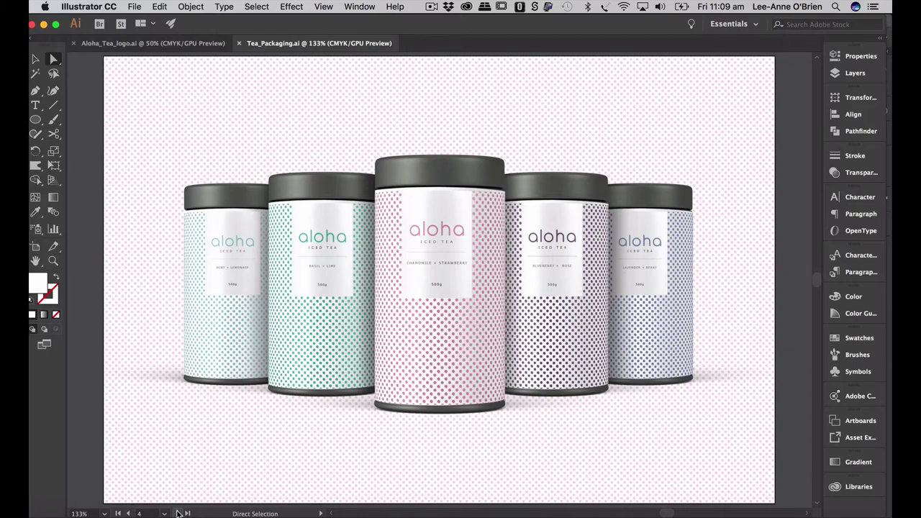
pyautogui.click(178, 513)
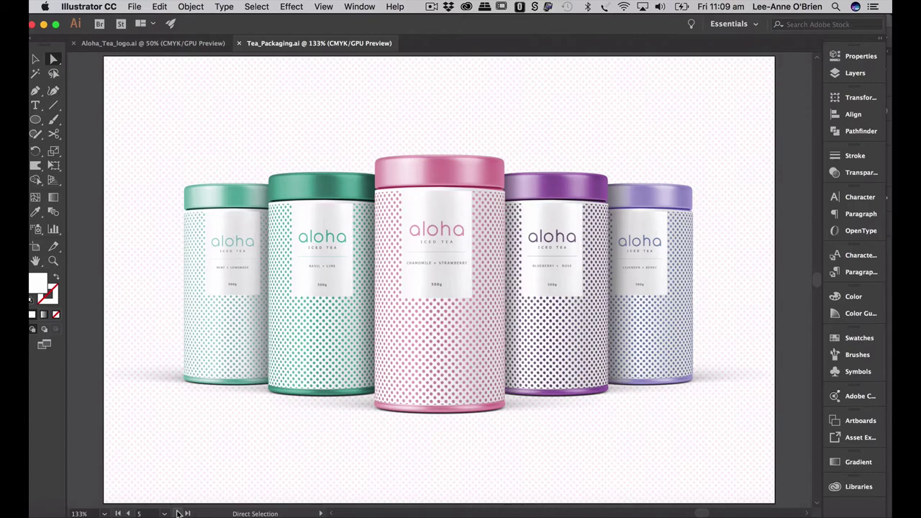
pyautogui.click(178, 513)
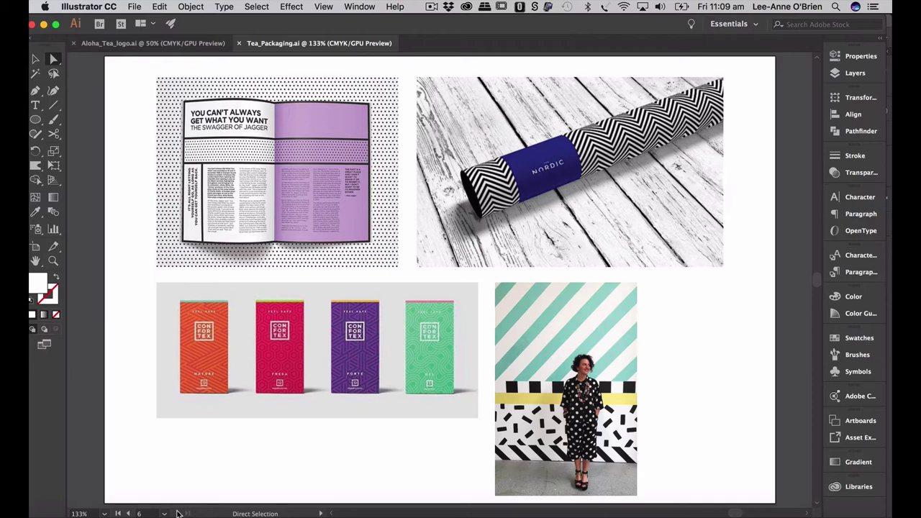
pyautogui.click(130, 513)
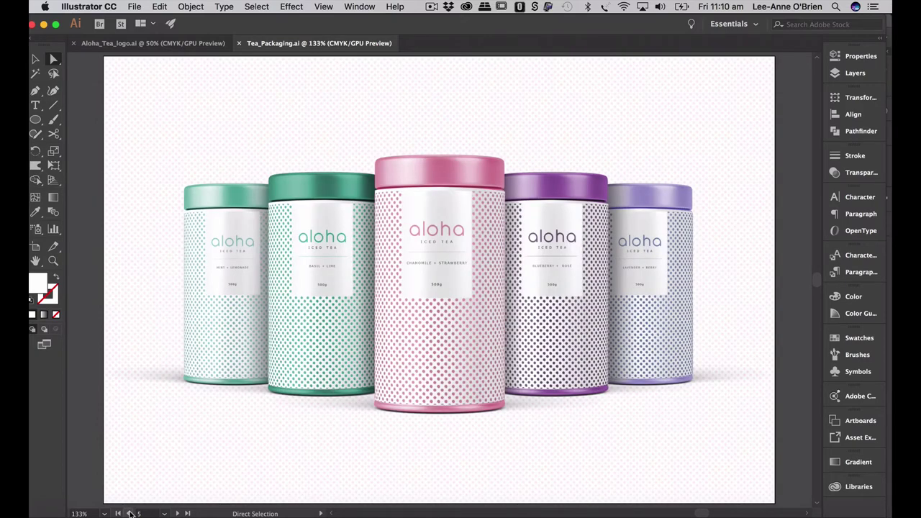
pyautogui.click(130, 513)
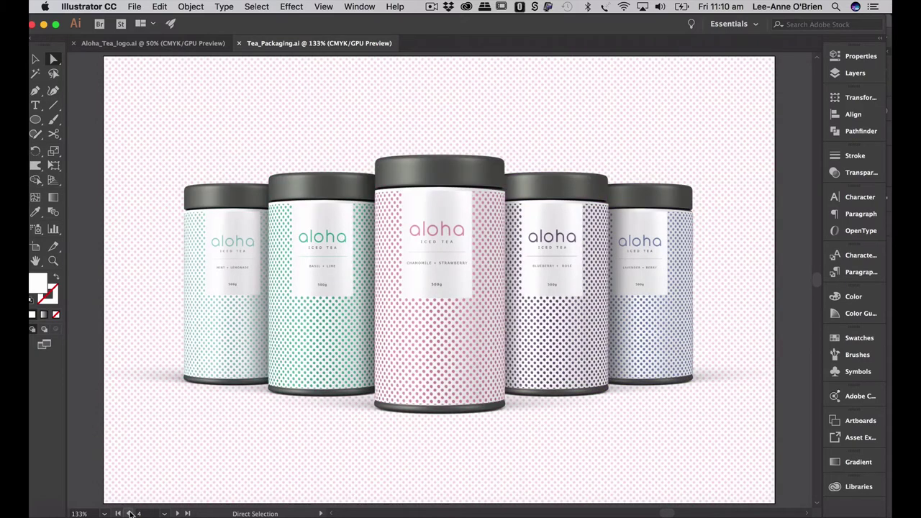
pyautogui.click(130, 513)
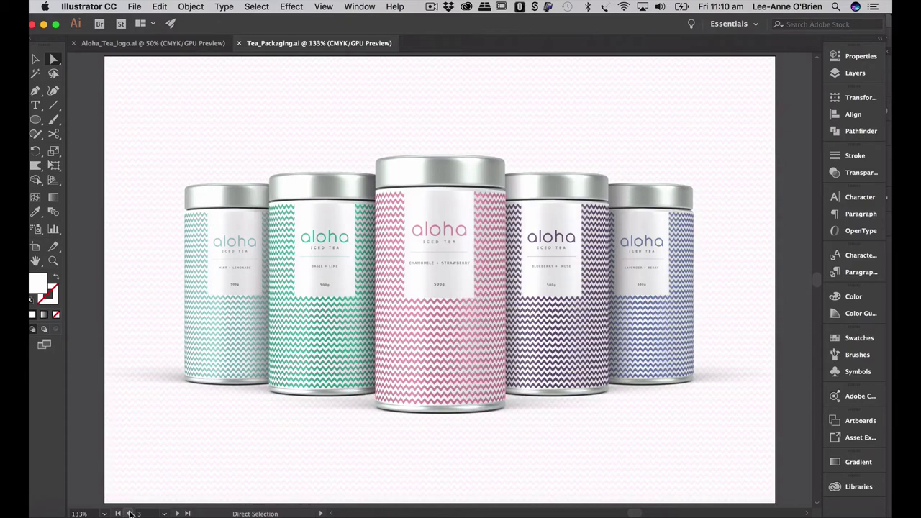
pyautogui.click(130, 512)
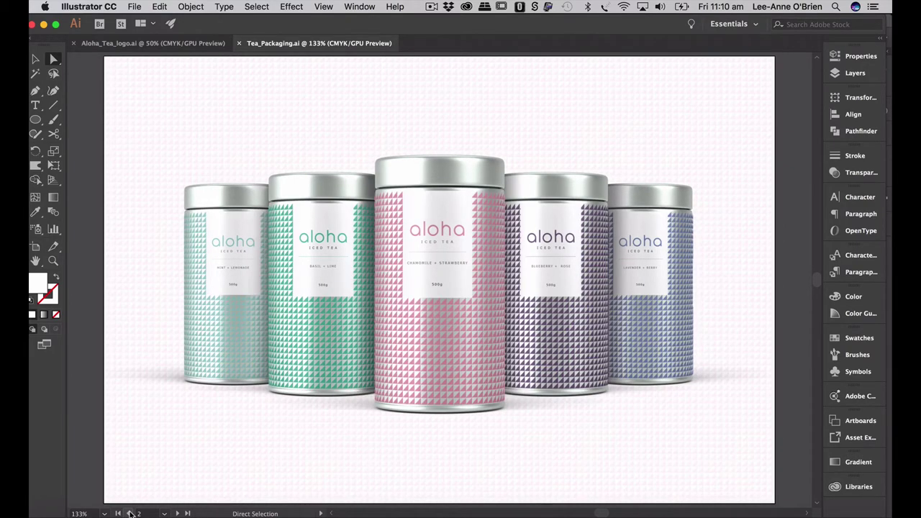
pyautogui.click(130, 513)
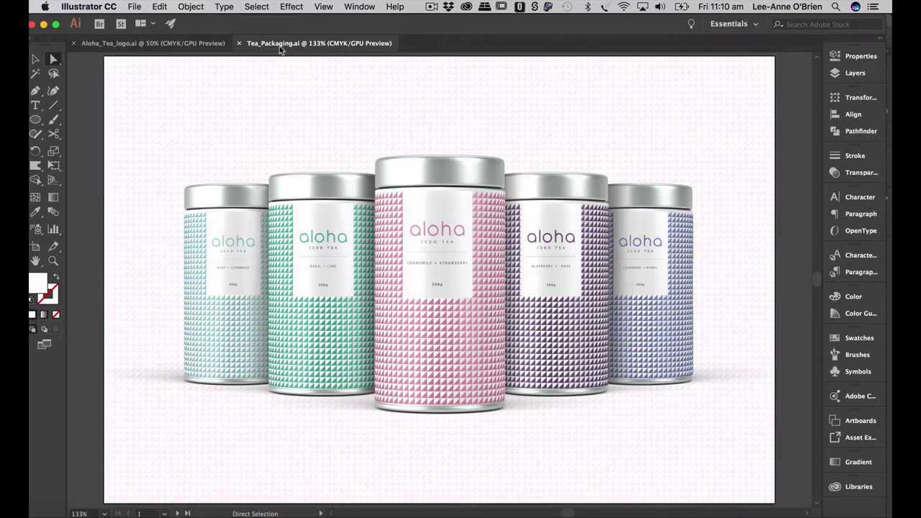
# In Aloha_Tea_logo.ai, open the Adobe Color Themes creator and set the colour harmony rule to Compound.
pyautogui.click(194, 44)
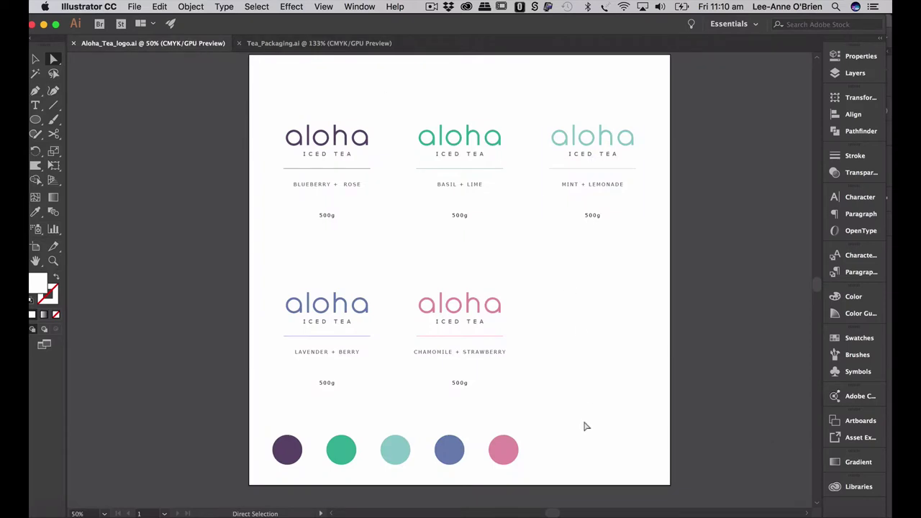
pyautogui.click(834, 397)
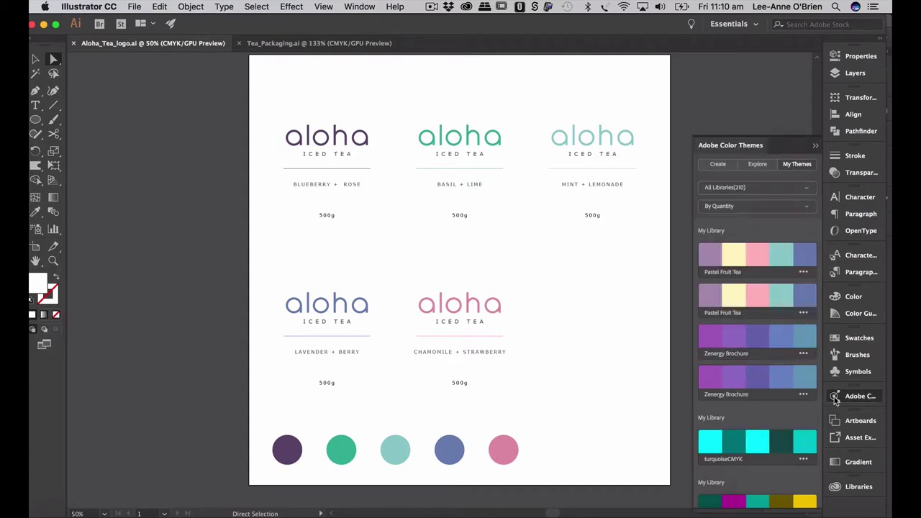
pyautogui.click(758, 166)
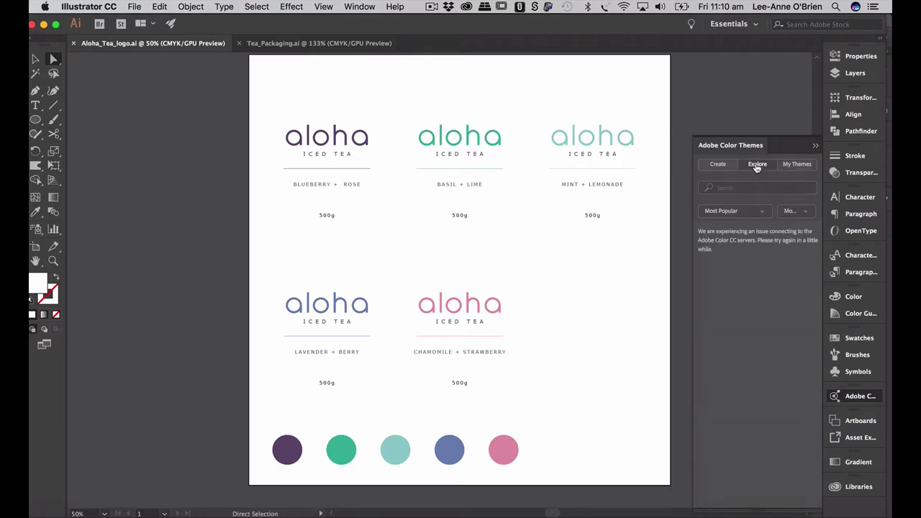
pyautogui.click(718, 165)
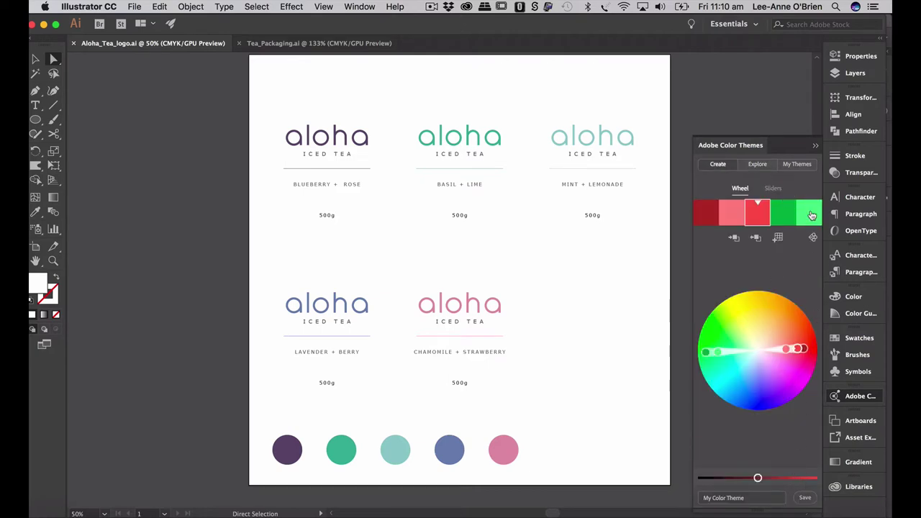
pyautogui.click(812, 239)
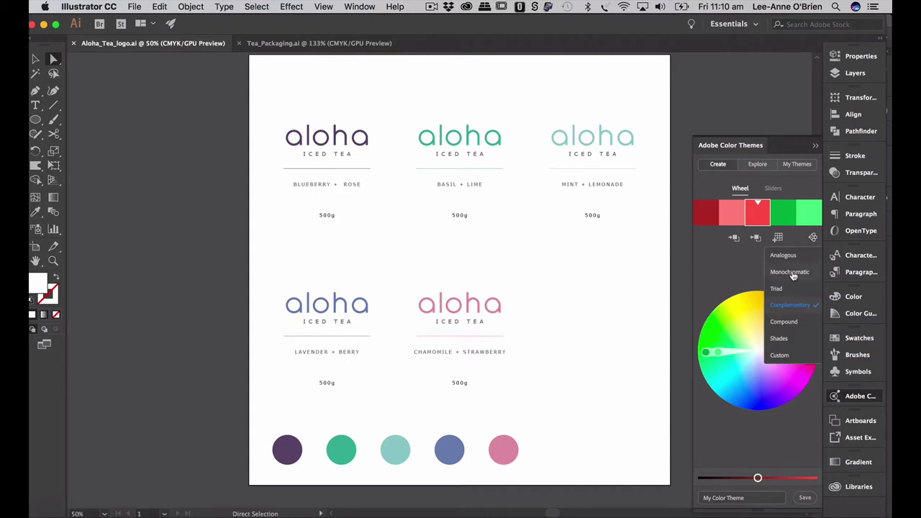
pyautogui.click(794, 322)
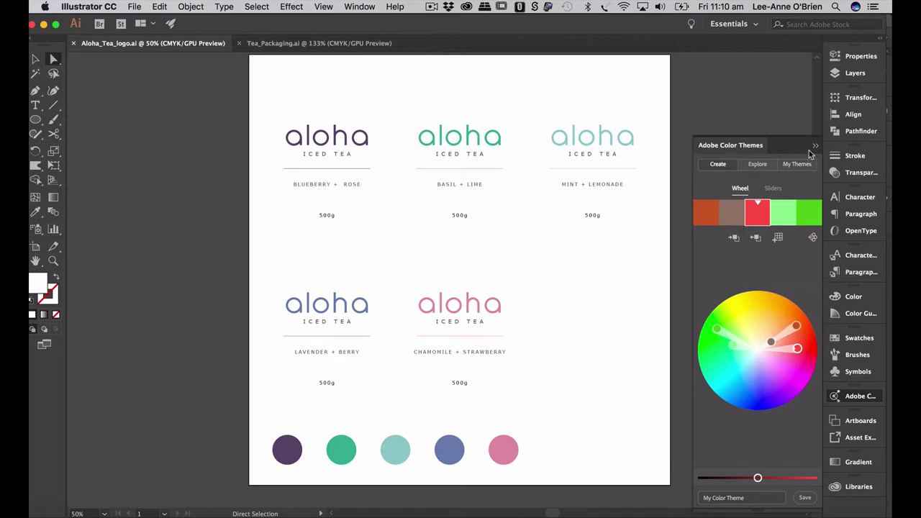
# Browse the most popular published colour themes, and close the Adobe Color Themes view.
pyautogui.click(765, 164)
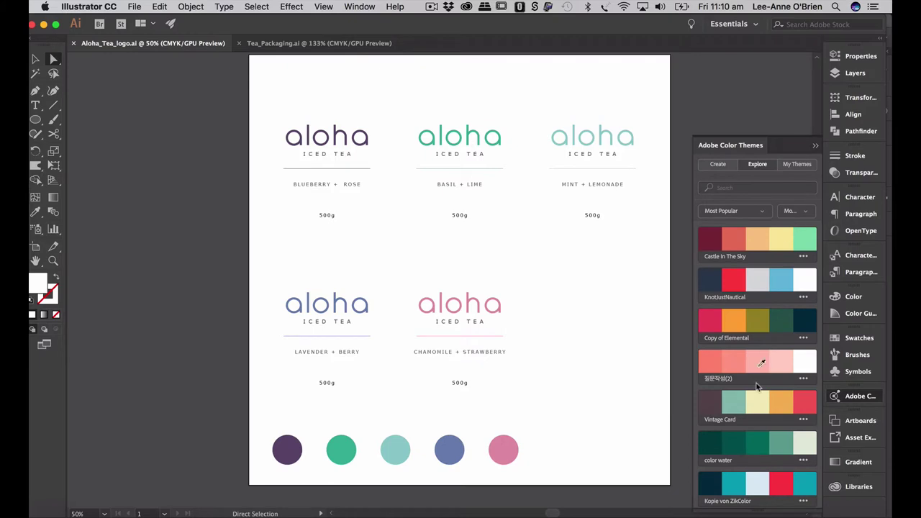
pyautogui.scroll(-5, 756, 382)
pyautogui.scroll(-3, 756, 382)
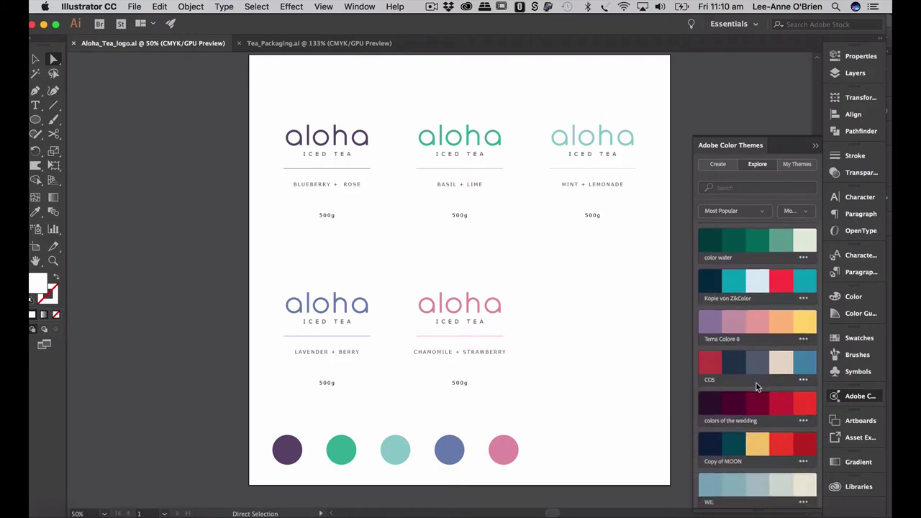
pyautogui.scroll(4, 759, 381)
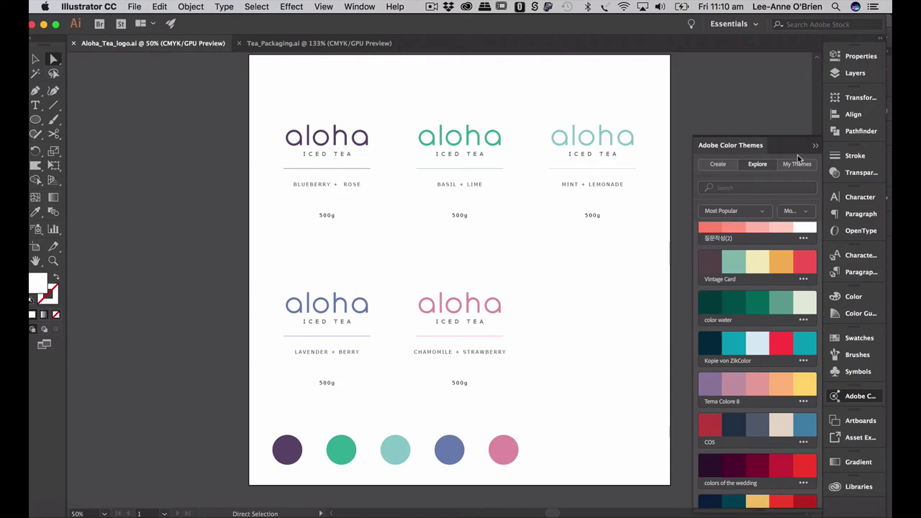
pyautogui.click(814, 146)
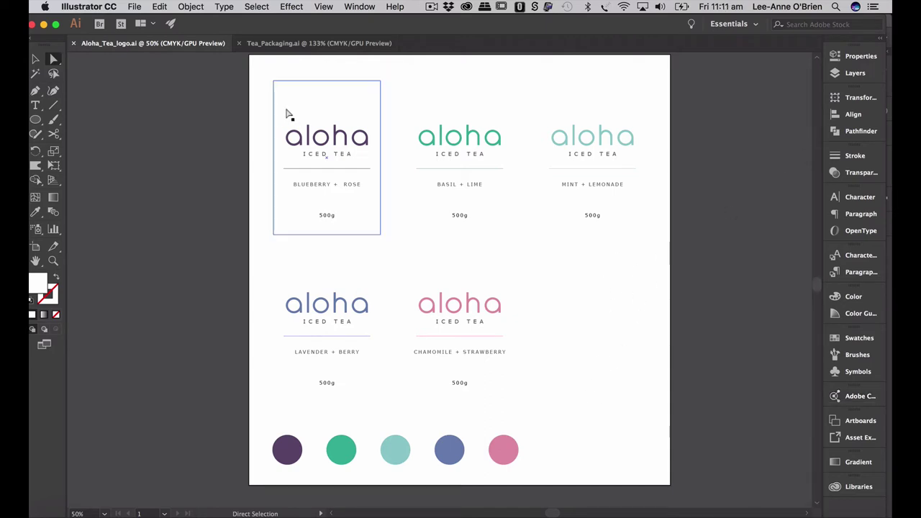
# Copy the five colour circles below the logos and switch to Photoshop.
pyautogui.click(36, 59)
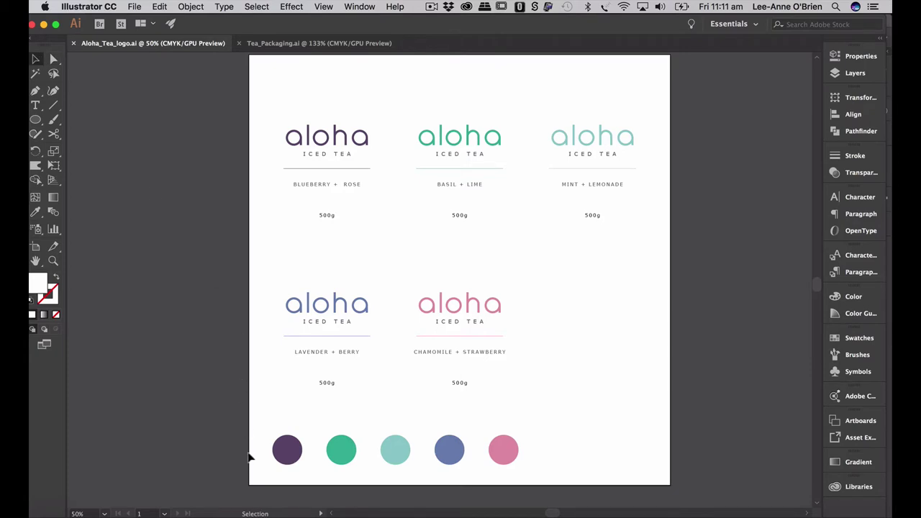
pyautogui.moveTo(261, 437); pyautogui.dragTo(535, 470)
pyautogui.press('a')
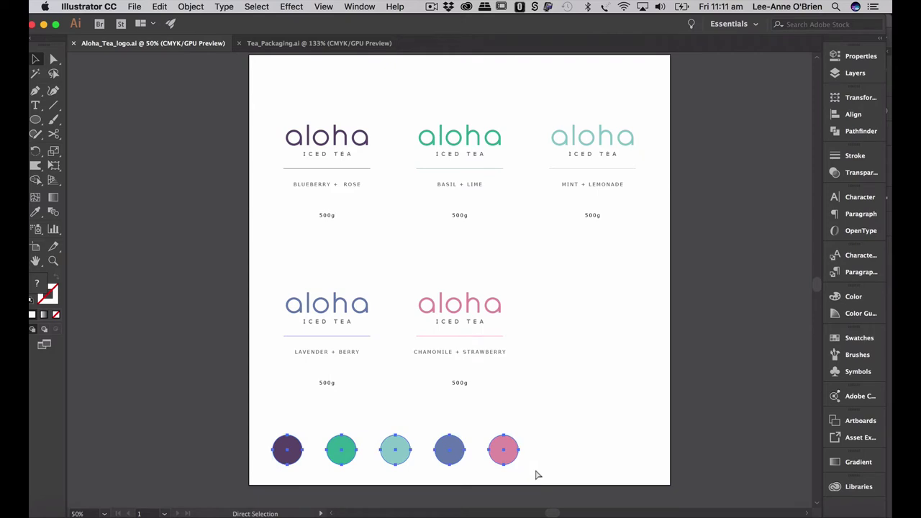
pyautogui.press('super+Tab')
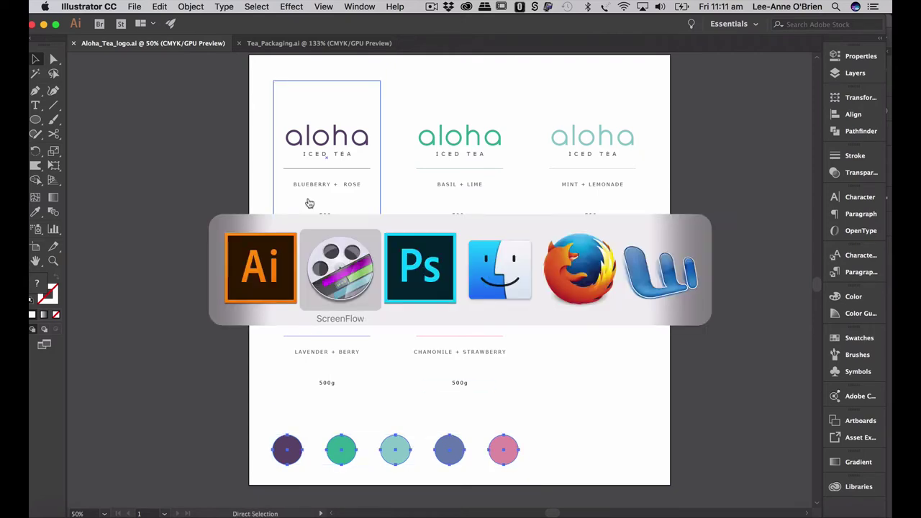
pyautogui.press('super+Tab')
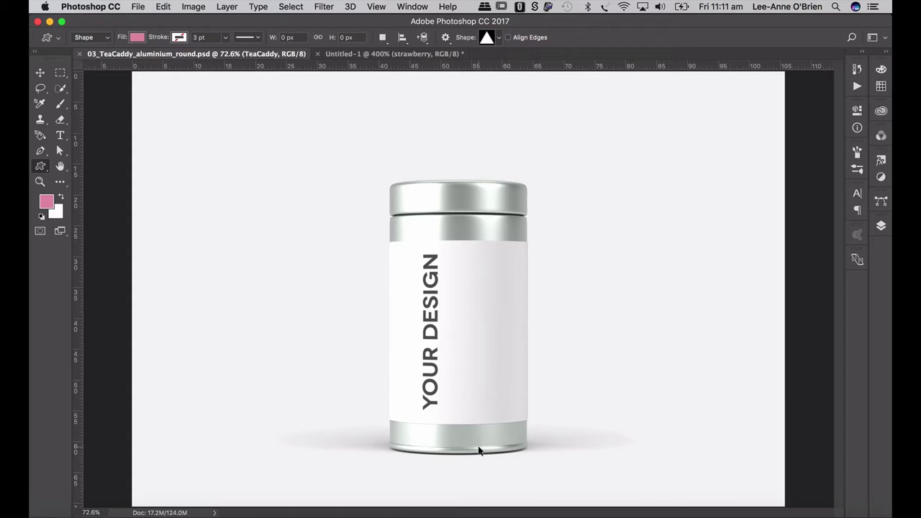
# Create a new 820 x 99 px CMYK document at 72 ppi from the Clipboard preset.
pyautogui.press('super+n')
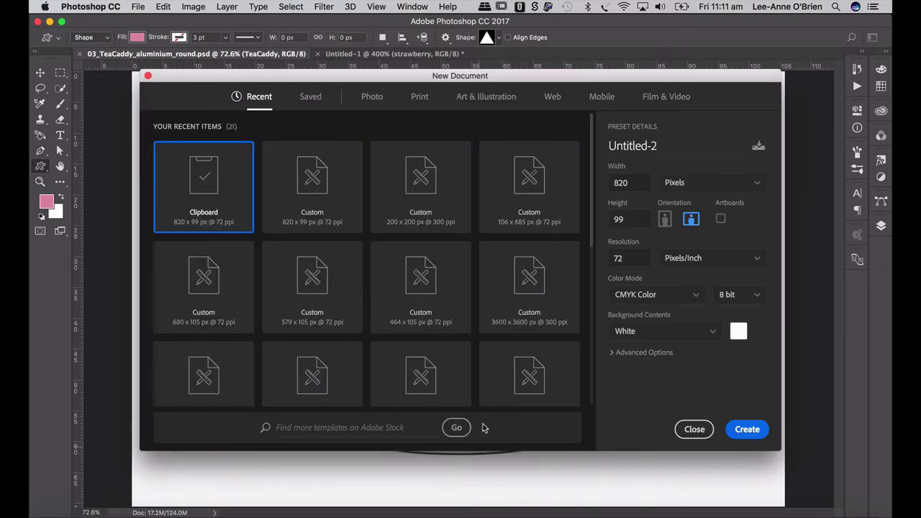
pyautogui.press('Return')
pyautogui.press('super+equal')
pyautogui.press('super+equal')
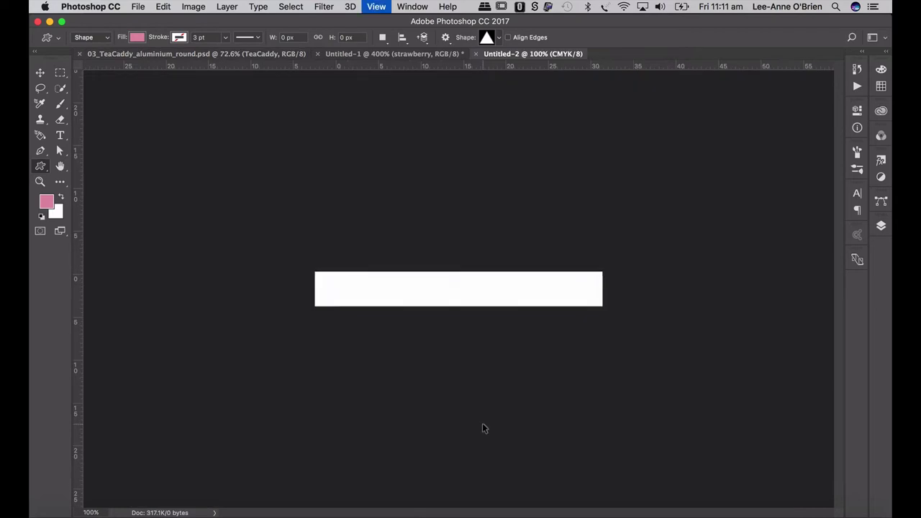
# Paste the five colour circles into the new document as a Smart Object and commit the placement.
pyautogui.press('super+v')
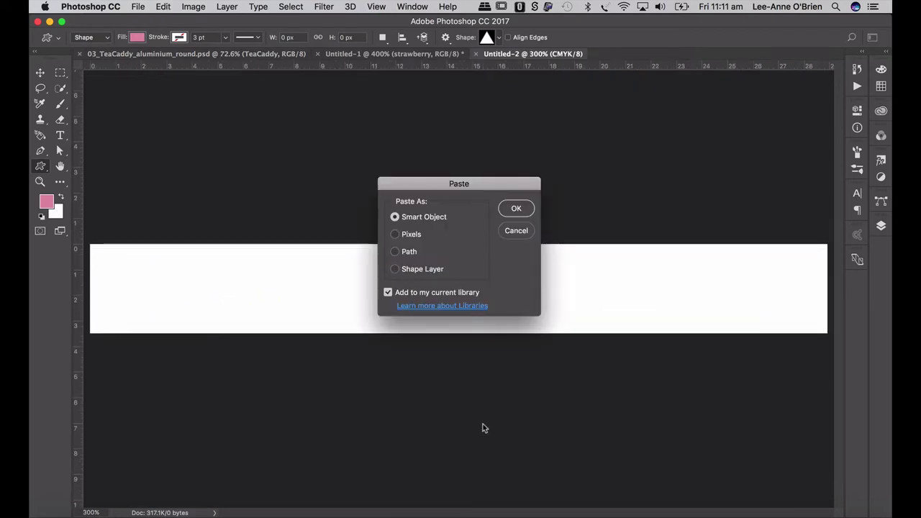
pyautogui.press('Return')
pyautogui.press('Return')
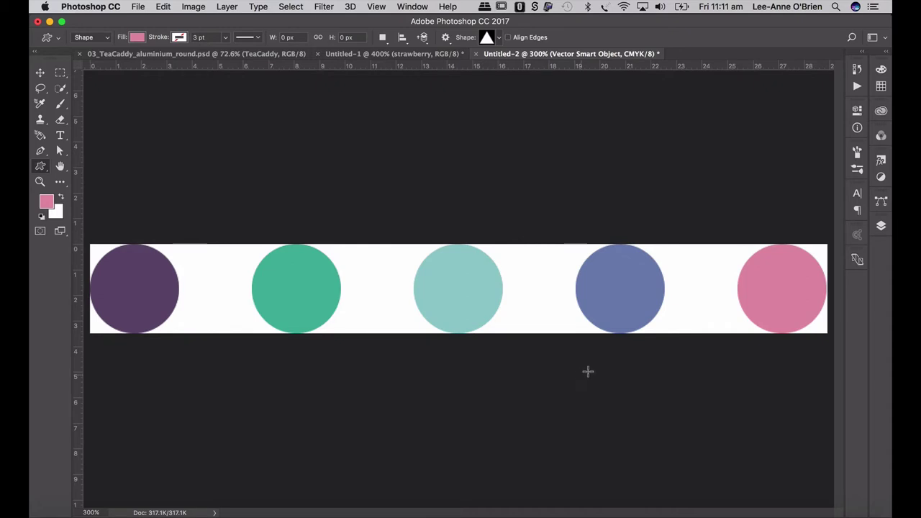
pyautogui.press('super+minus')
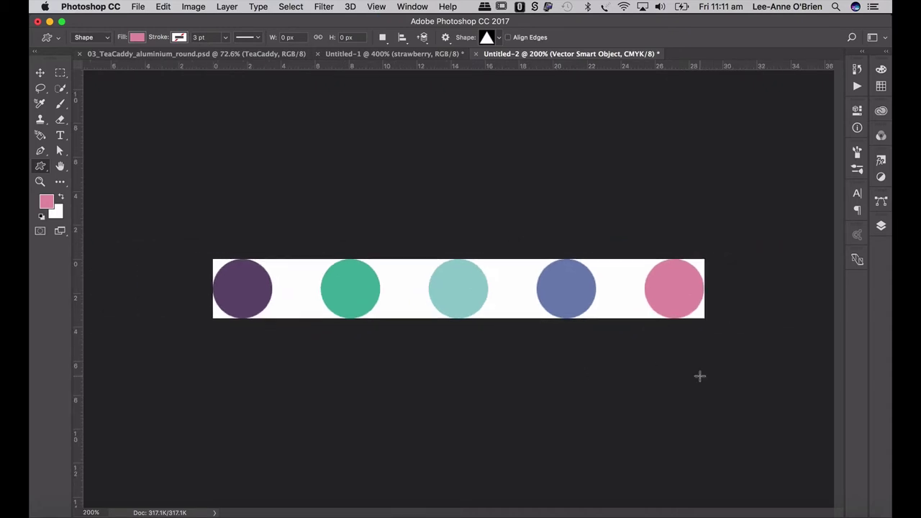
# Sample the purple, green, aqua, blue and pink circles with the Eyedropper to store them among the recent swatches.
pyautogui.click(881, 86)
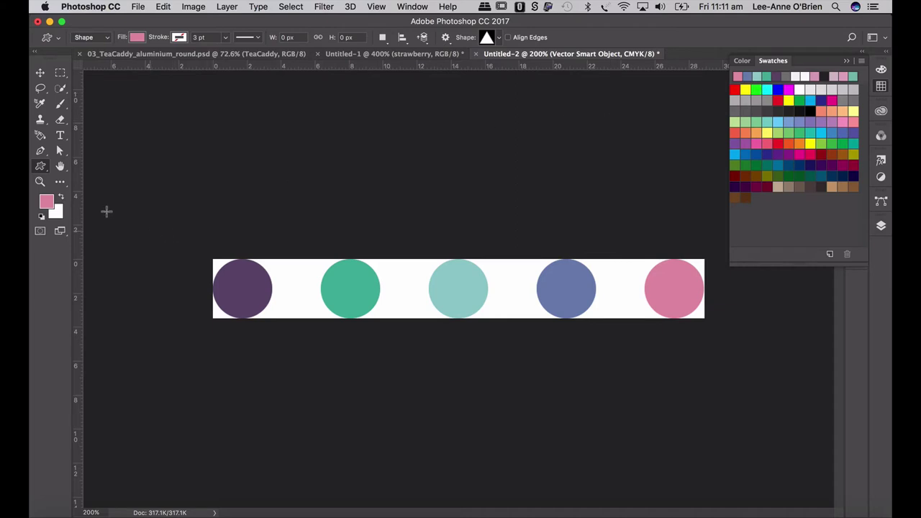
pyautogui.click(62, 185)
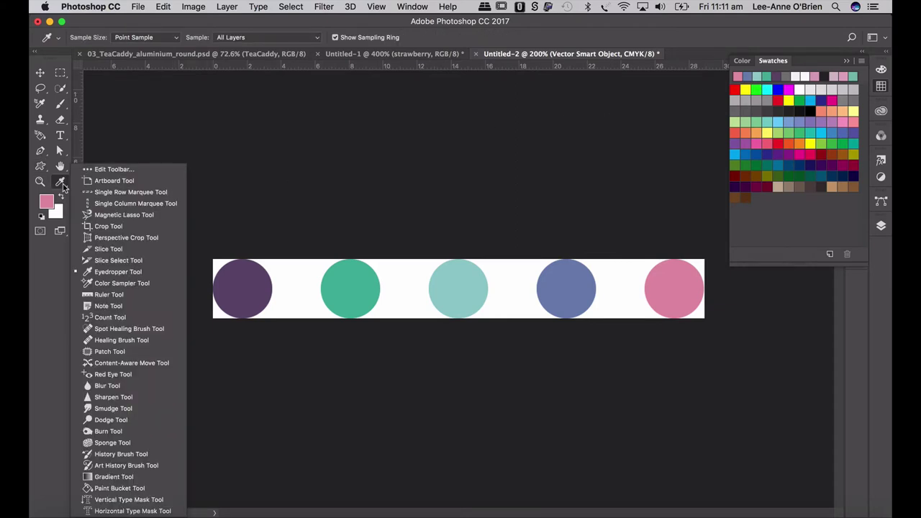
pyautogui.click(124, 273)
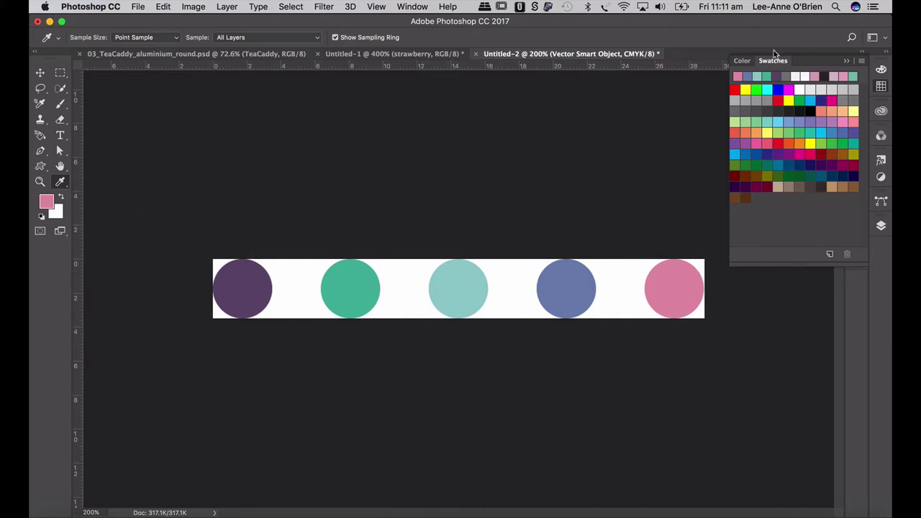
pyautogui.click(246, 269)
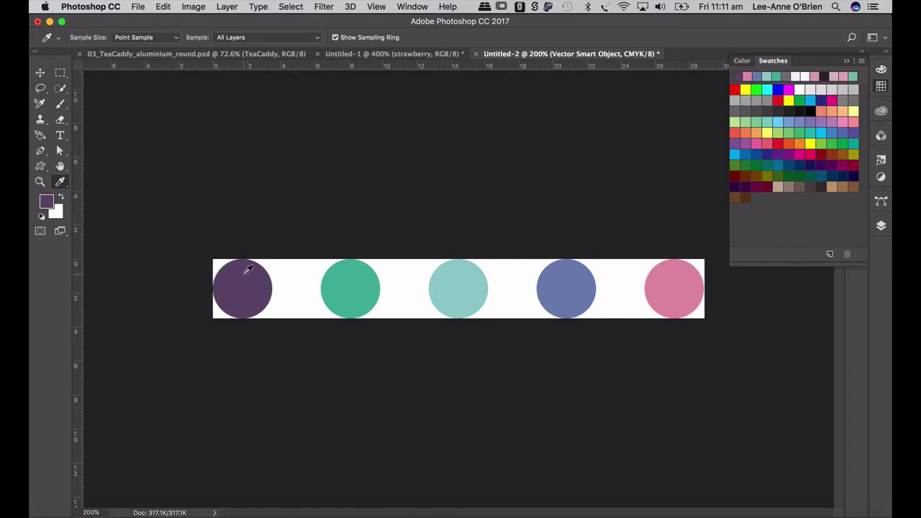
pyautogui.click(353, 279)
pyautogui.click(461, 282)
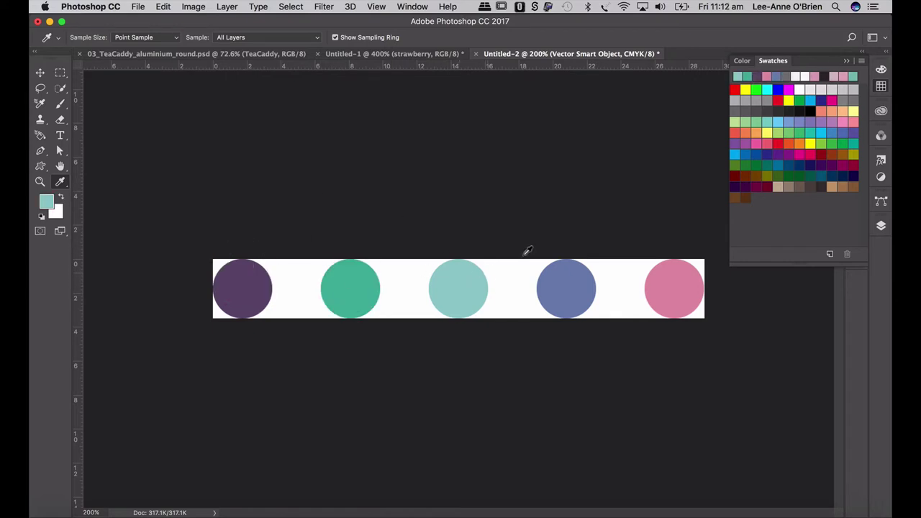
pyautogui.click(574, 281)
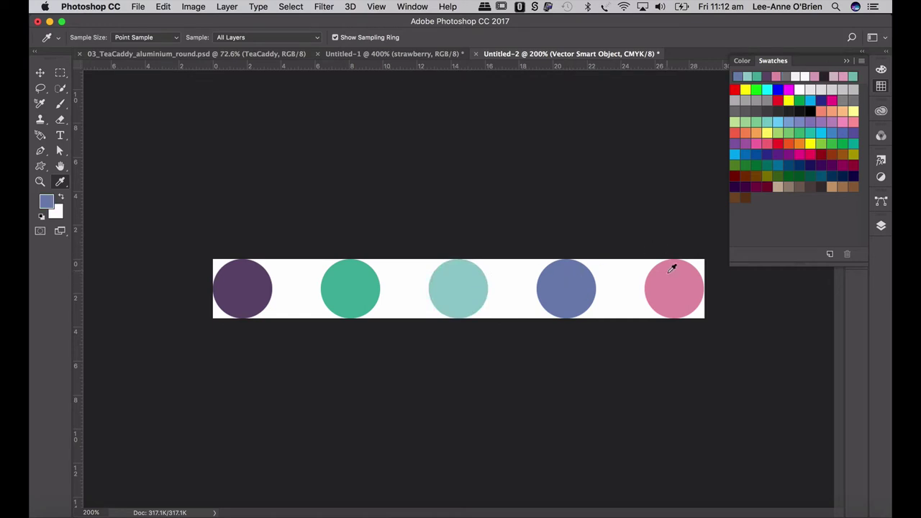
pyautogui.click(683, 275)
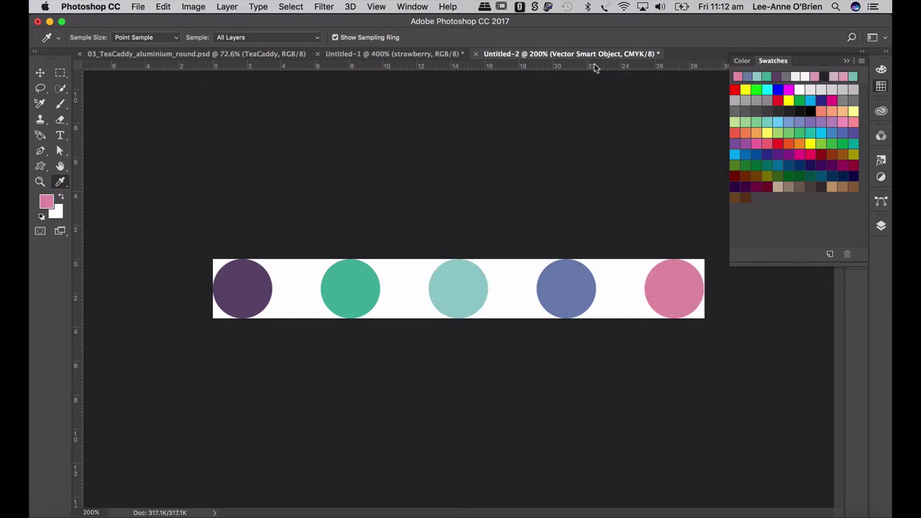
# Close the Untitled-2 colour document without saving, and collapse the swatches.
pyautogui.click(475, 54)
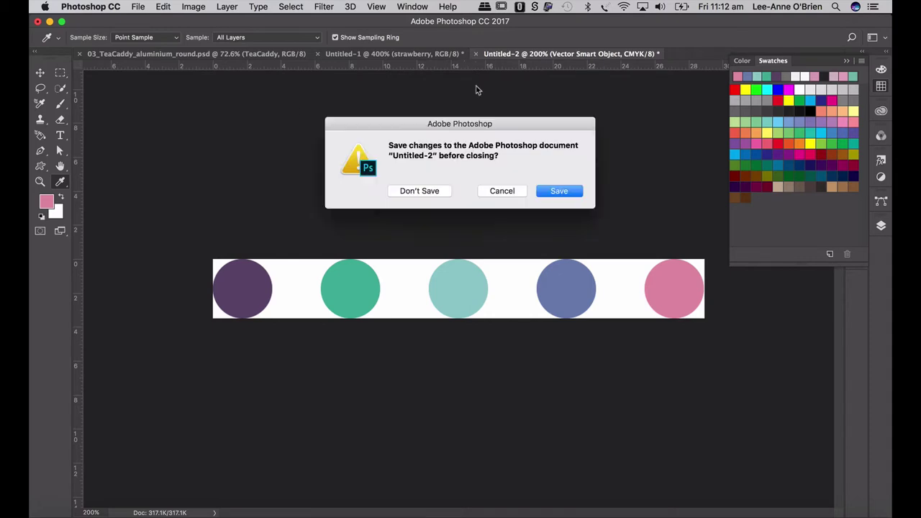
pyautogui.click(433, 191)
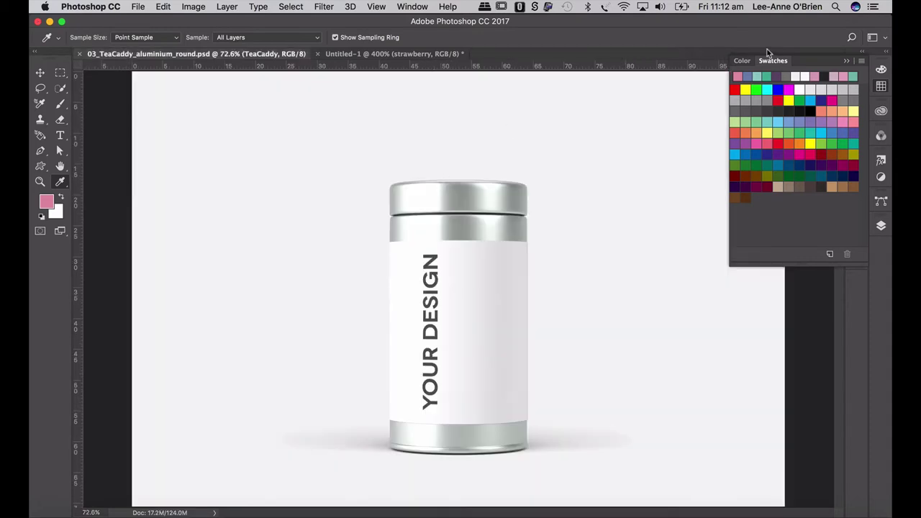
pyautogui.click(848, 61)
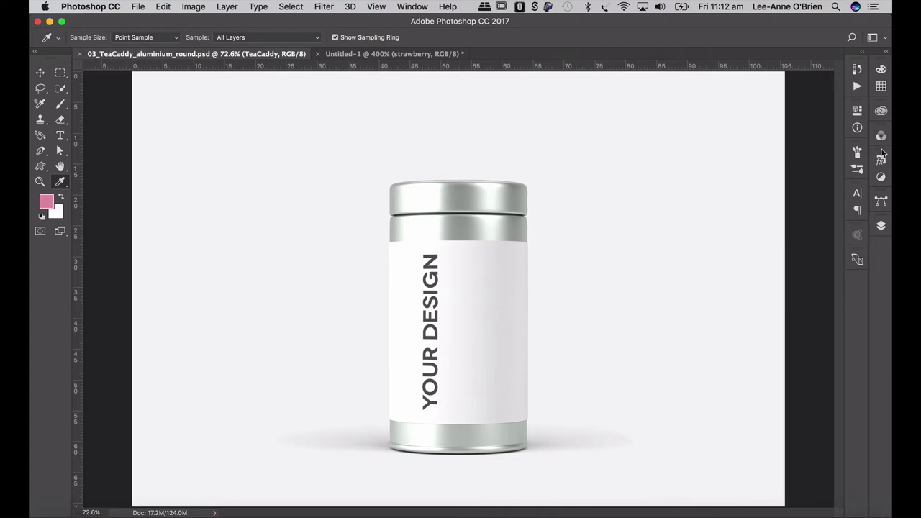
# Show the tea caddy mockup's layers and toggle Label, TeaCaddy and Shadow off and on to identify their contents.
pyautogui.click(880, 226)
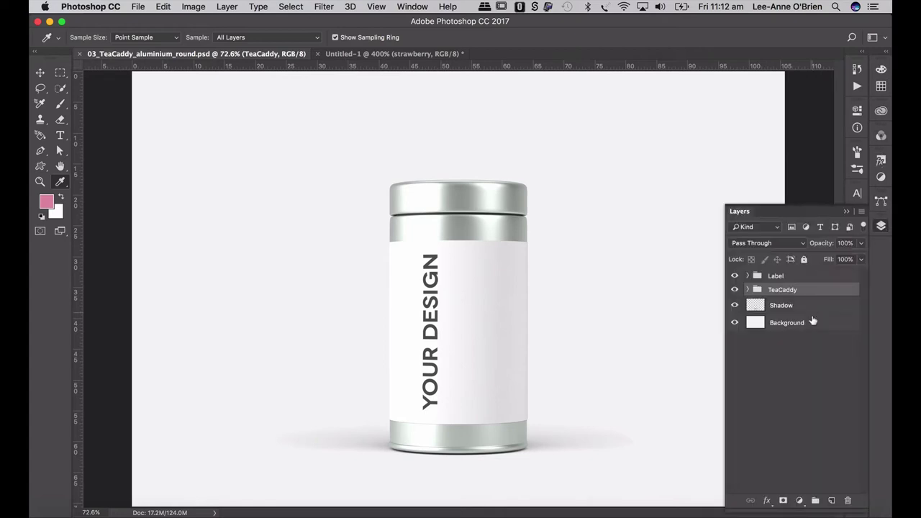
pyautogui.click(733, 276)
pyautogui.click(733, 277)
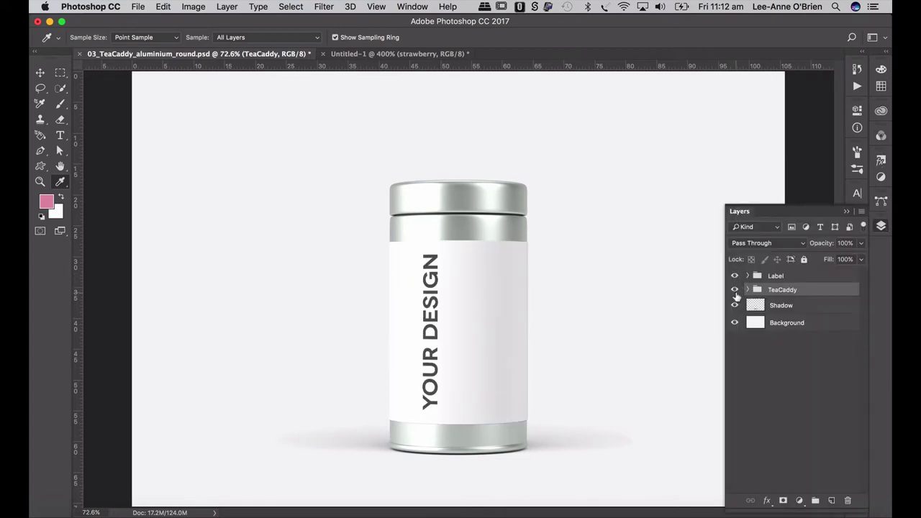
pyautogui.click(733, 290)
pyautogui.click(733, 290)
pyautogui.click(735, 305)
pyautogui.click(735, 305)
# Move the Shadow layer into the TeaCaddy group, place it beneath the nested TeaCaddy group, and collapse the outer group.
pyautogui.moveTo(781, 306); pyautogui.dragTo(775, 290)
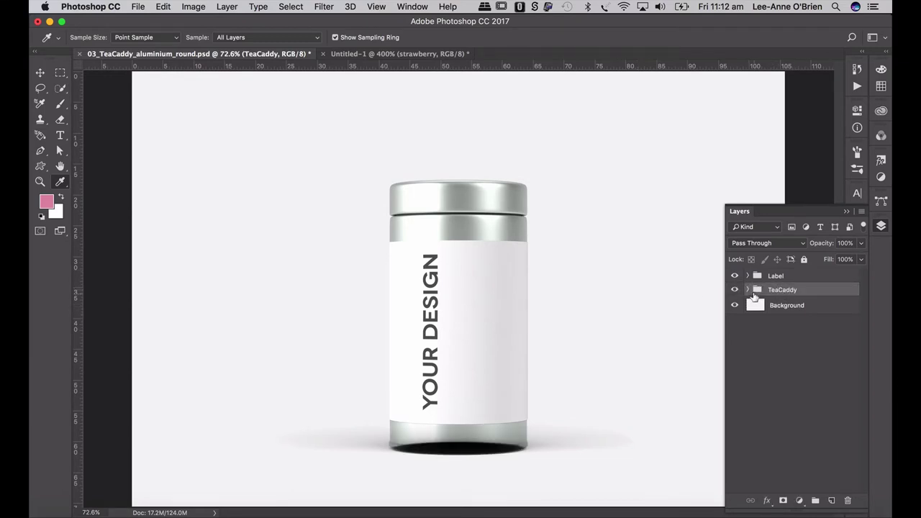
pyautogui.click(748, 289)
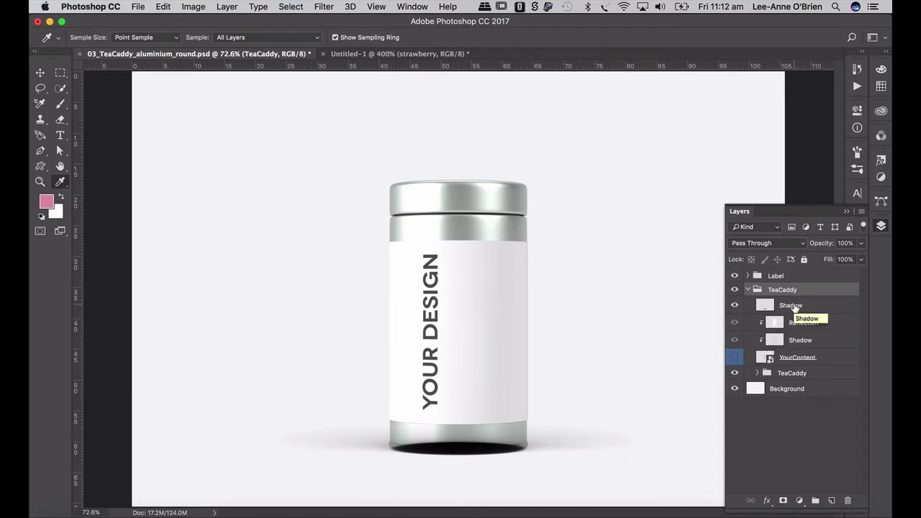
pyautogui.moveTo(790, 305); pyautogui.dragTo(804, 379)
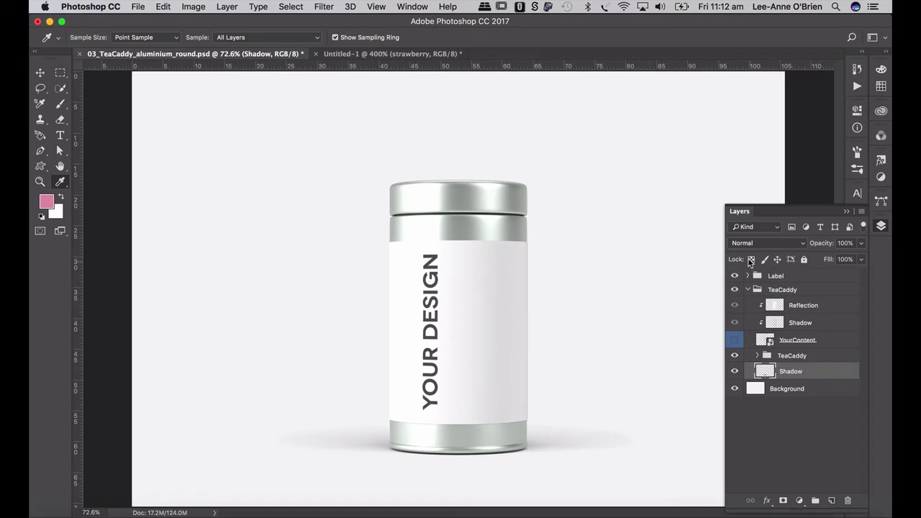
pyautogui.click(747, 289)
# Toggle the TeaCaddy and Label groups off and on to check which parts of the tin each contains.
pyautogui.click(734, 289)
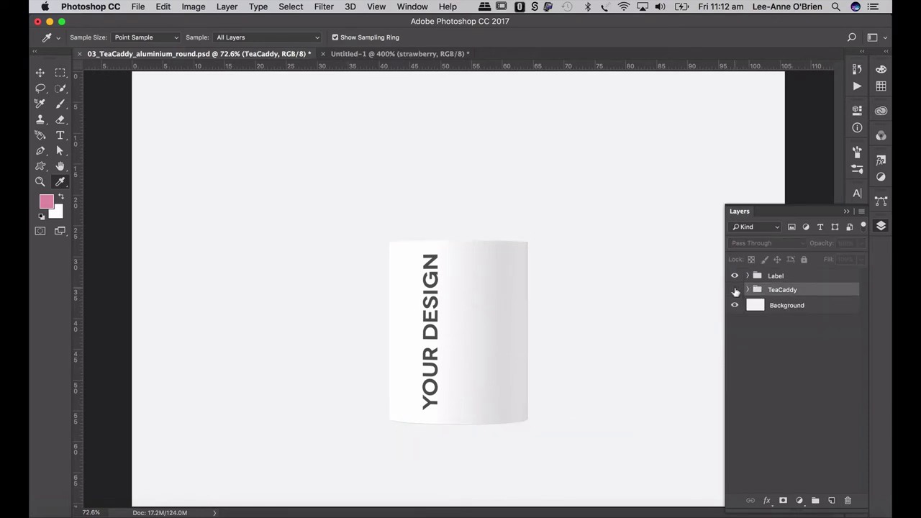
pyautogui.click(735, 289)
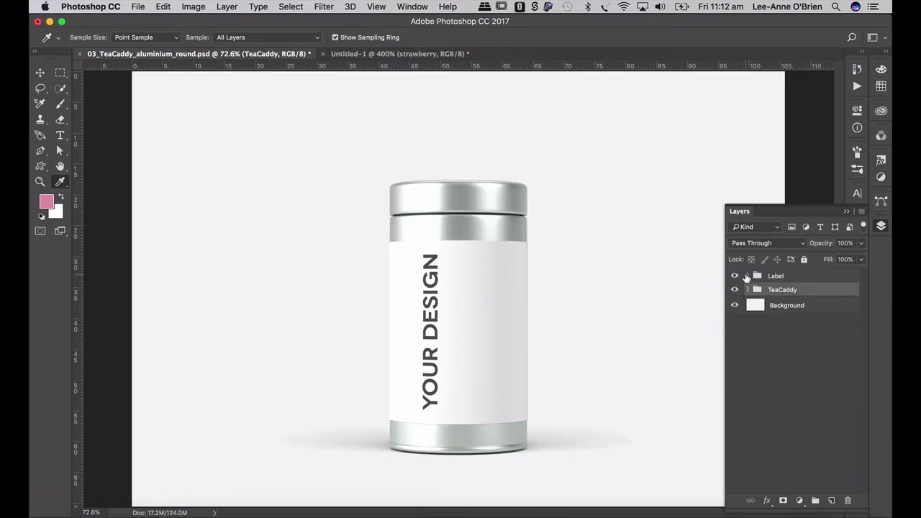
pyautogui.click(734, 276)
pyautogui.click(734, 275)
# Move the Label_white layer out of the nested Label group and into the TeaCaddy group.
pyautogui.click(747, 277)
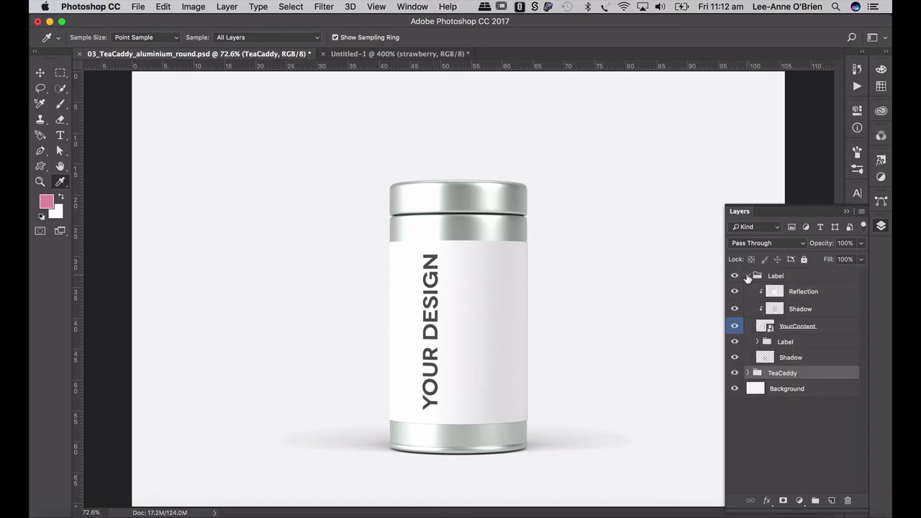
pyautogui.click(758, 342)
pyautogui.click(794, 358)
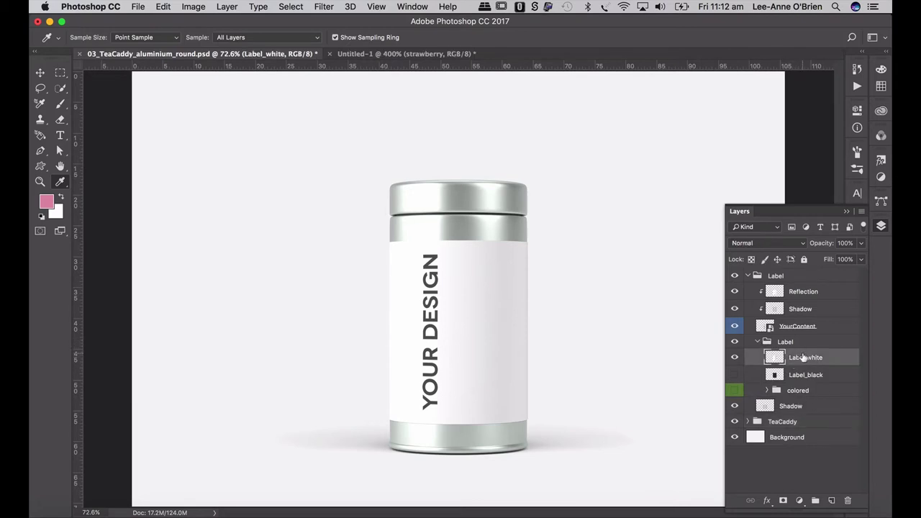
pyautogui.moveTo(804, 358); pyautogui.dragTo(788, 419)
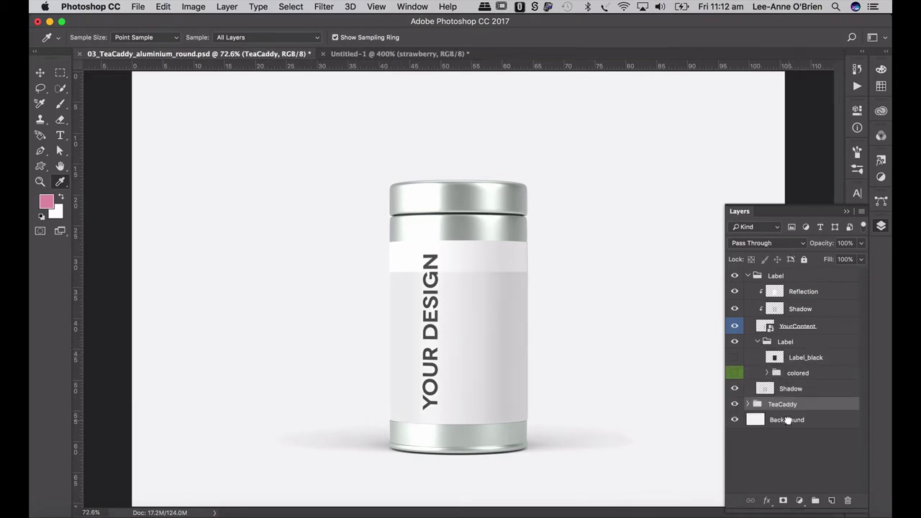
# Delete the outer Label group together with its contents.
pyautogui.click(786, 277)
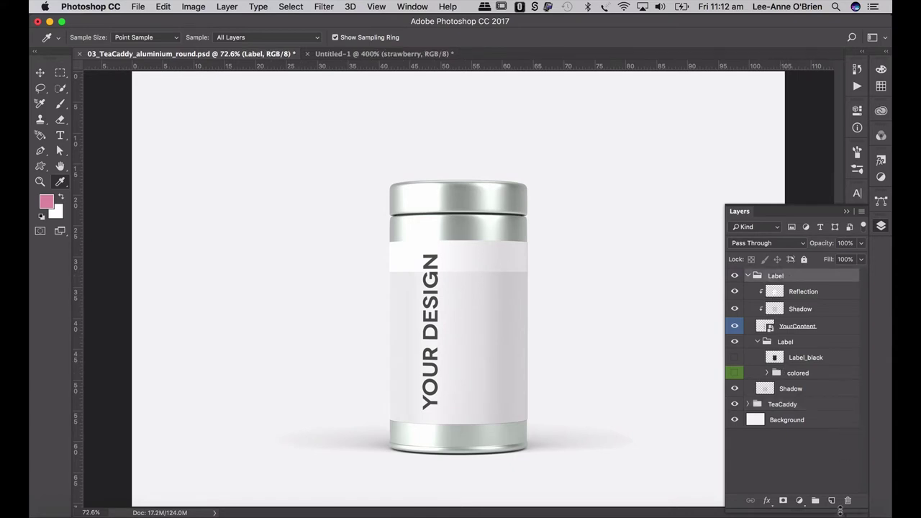
pyautogui.click(847, 500)
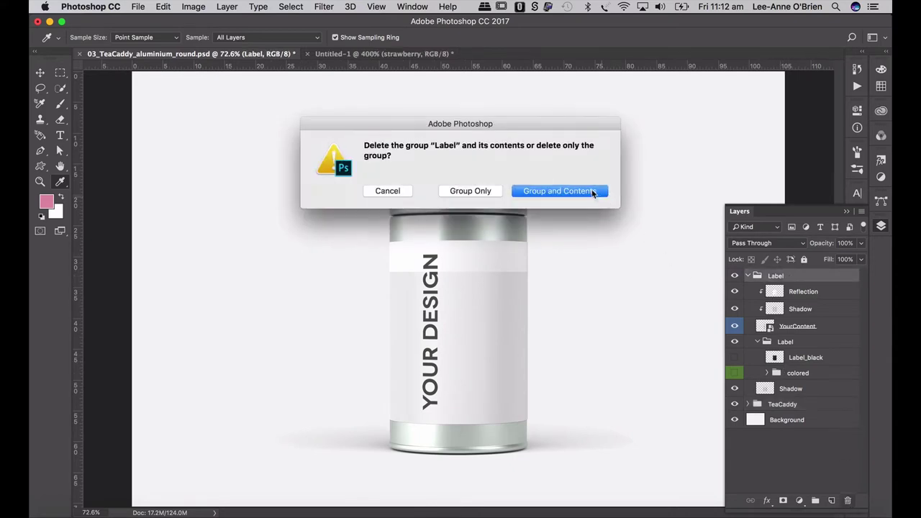
pyautogui.click(593, 191)
# Scale Label_white vertically to about 127% so it spans from below the lid to the tin's base.
pyautogui.click(748, 276)
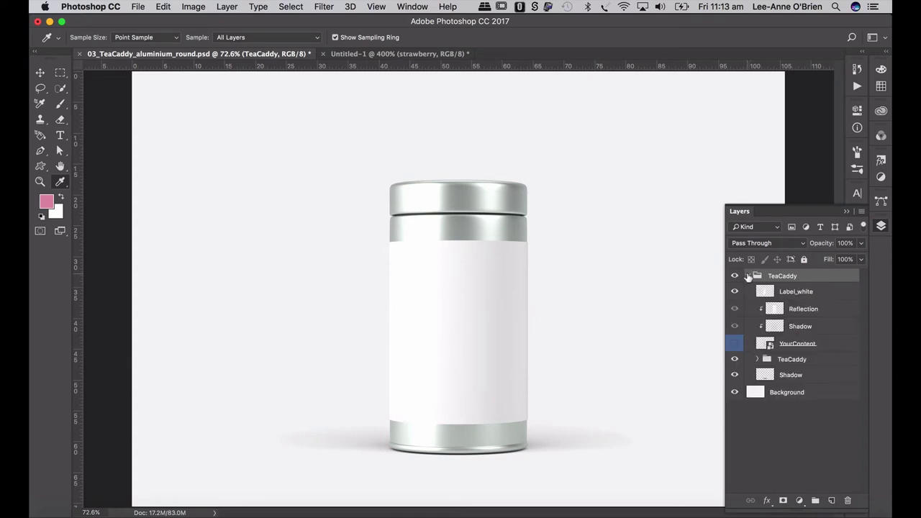
pyautogui.click(791, 293)
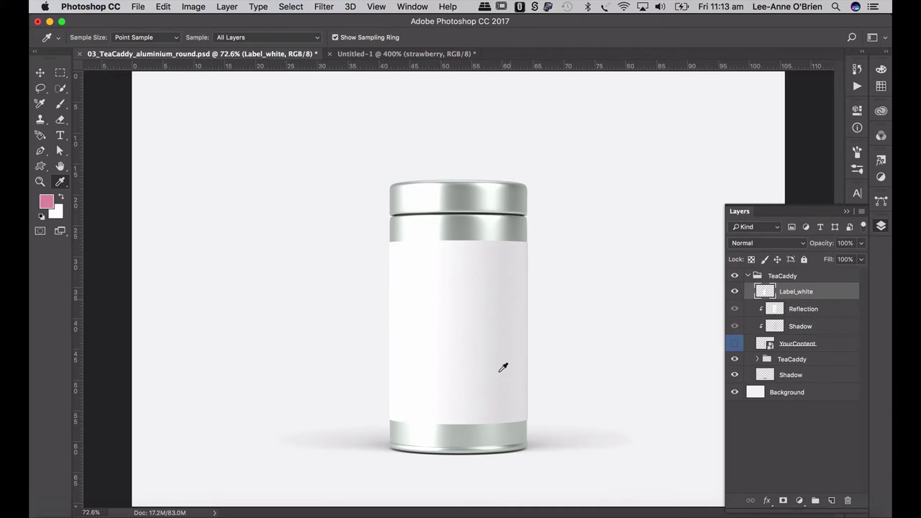
pyautogui.click(163, 6)
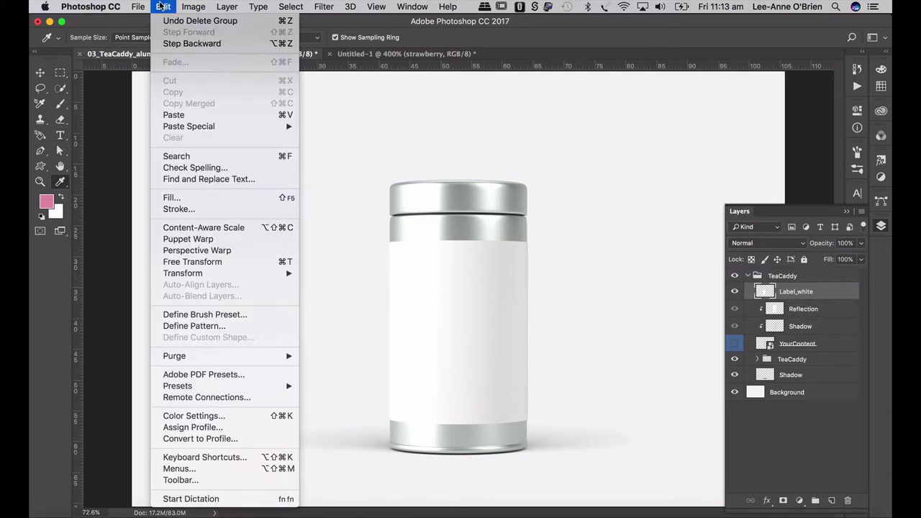
pyautogui.moveTo(196, 274)
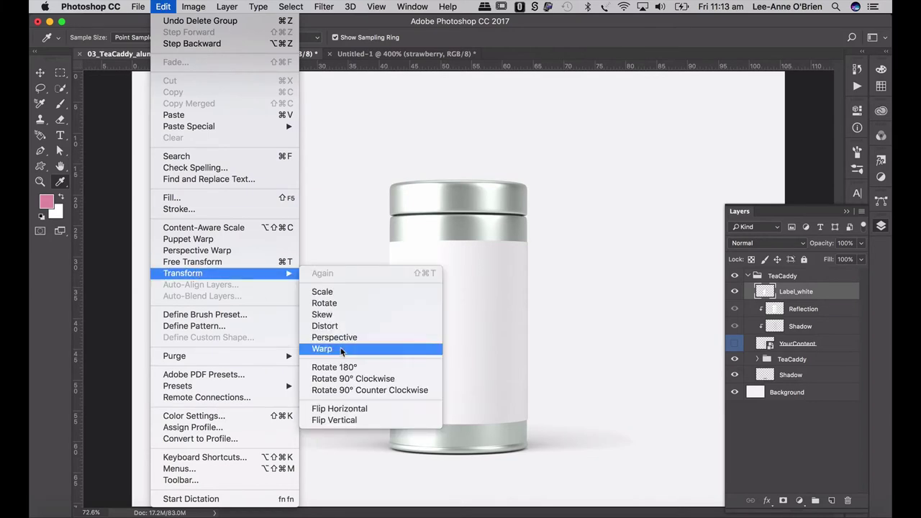
pyautogui.click(333, 296)
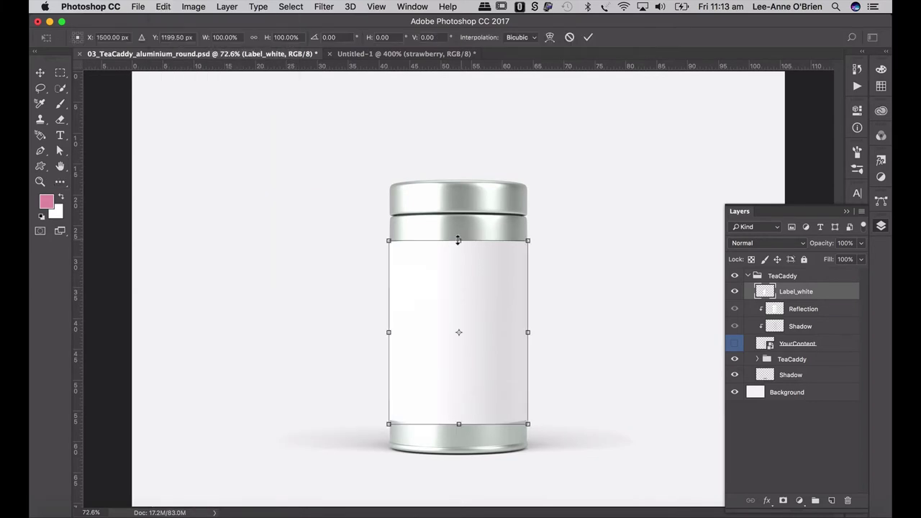
pyautogui.moveTo(458, 242); pyautogui.dragTo(458, 213)
pyautogui.moveTo(459, 428); pyautogui.dragTo(457, 447)
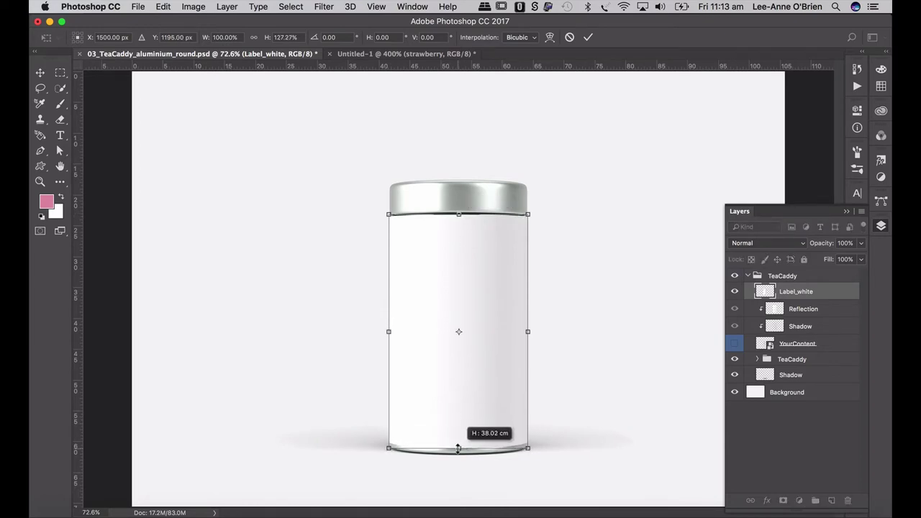
pyautogui.press('Return')
pyautogui.press('i')
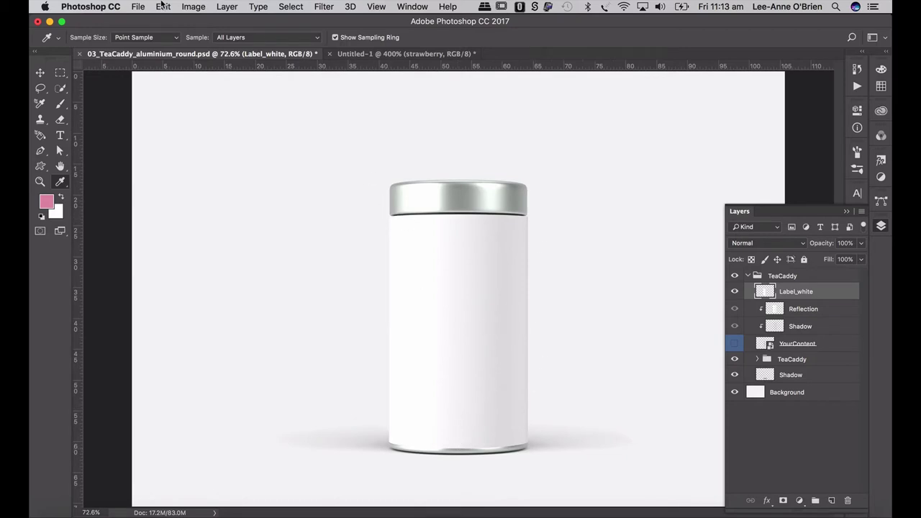
# Warp Label_white by nudging its two upper corners slightly down to follow the curved edge beneath the lid.
pyautogui.click(162, 6)
pyautogui.press('Escape')
pyautogui.click(166, 5)
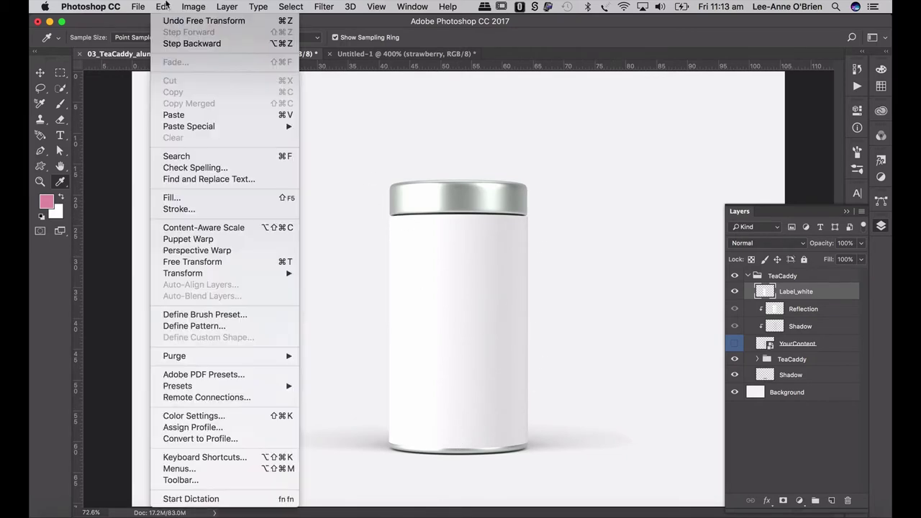
pyautogui.moveTo(194, 278)
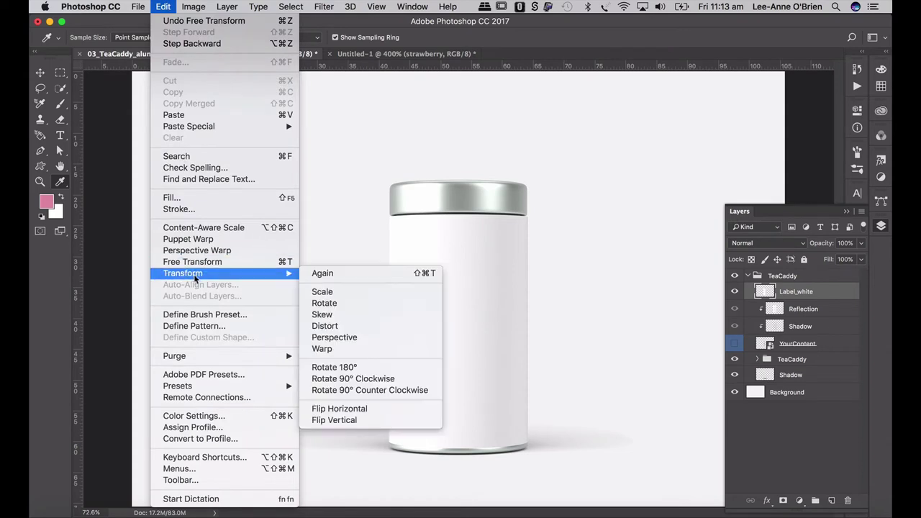
pyautogui.click(328, 349)
pyautogui.press('super+equal')
pyautogui.press('super+equal')
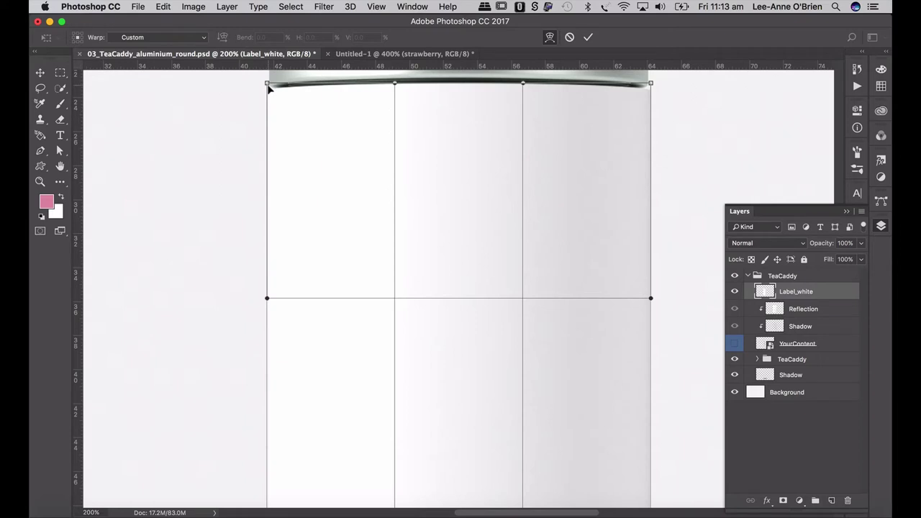
pyautogui.moveTo(268, 84); pyautogui.dragTo(269, 87)
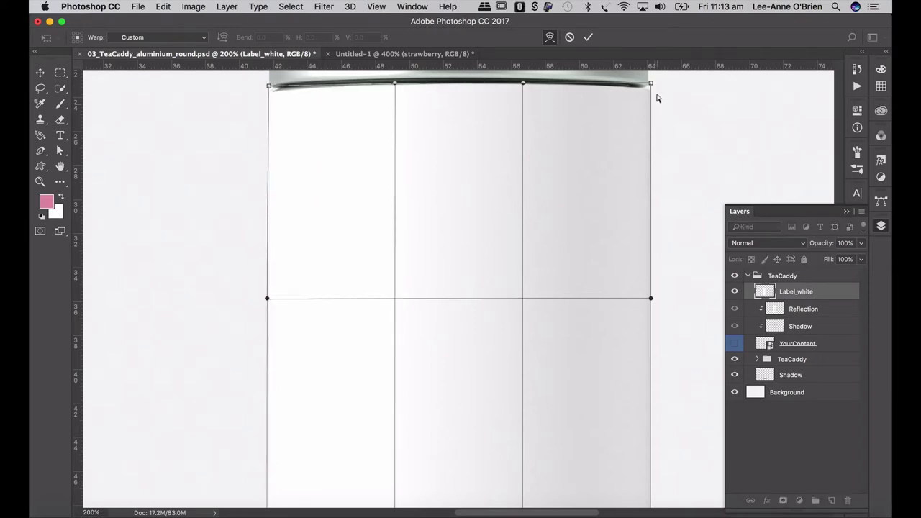
pyautogui.moveTo(652, 86); pyautogui.dragTo(651, 88)
# Pull Label_white's two lower corners slightly up to follow the tin's curved metal base, and apply the warp.
pyautogui.scroll(-5, 558, 372)
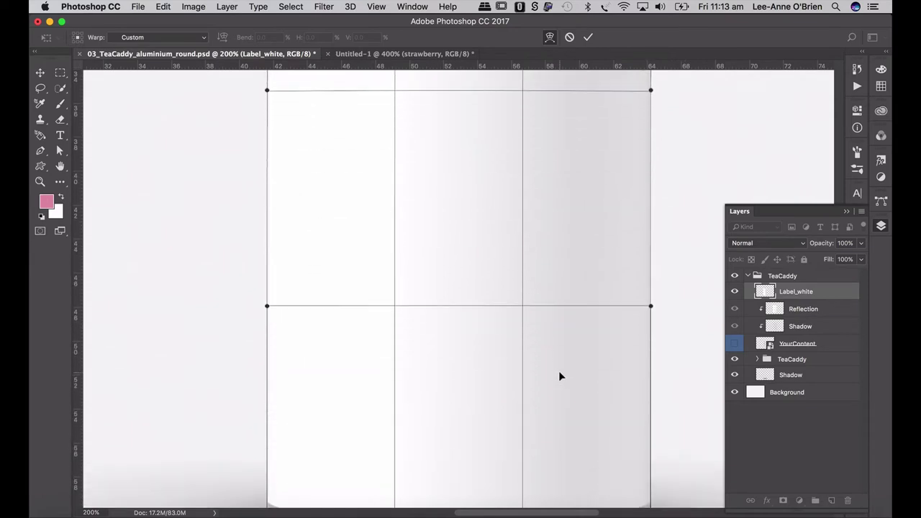
pyautogui.moveTo(650, 389); pyautogui.dragTo(650, 385)
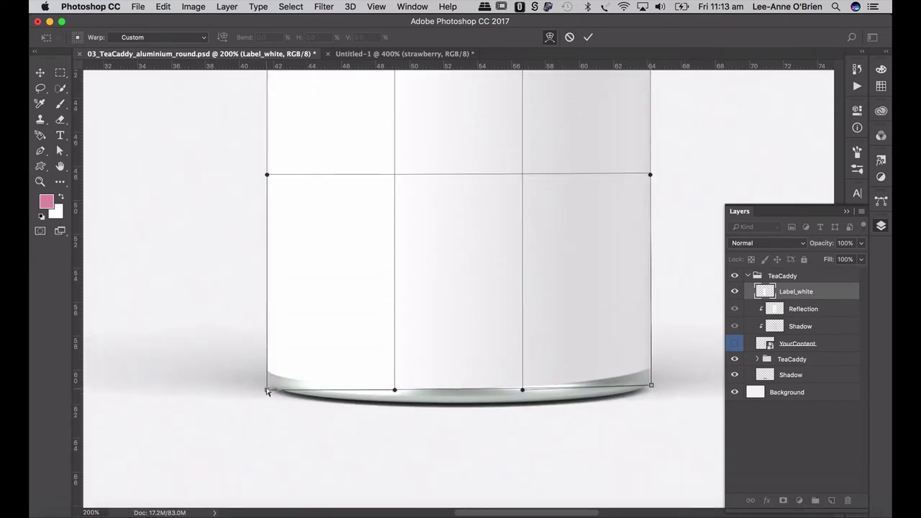
pyautogui.moveTo(267, 389); pyautogui.dragTo(267, 387)
pyautogui.press('Return')
pyautogui.press('i')
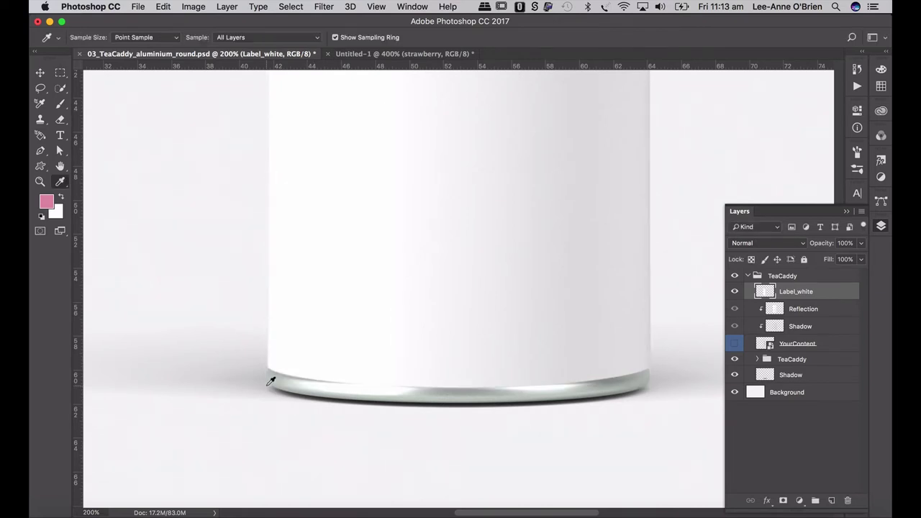
pyautogui.press('super+0')
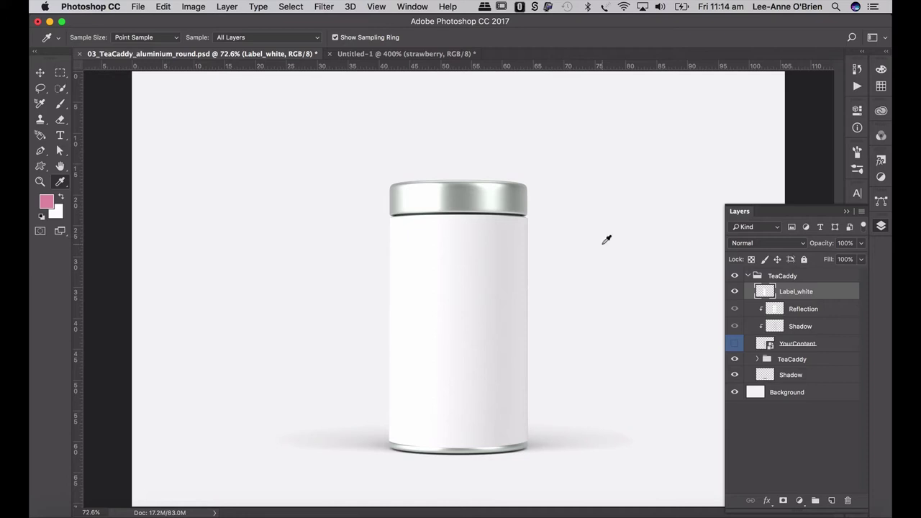
# Create a 200 x 200 px RGB document at 300 ppi with a white background, and add an empty layer.
pyautogui.press('super+n')
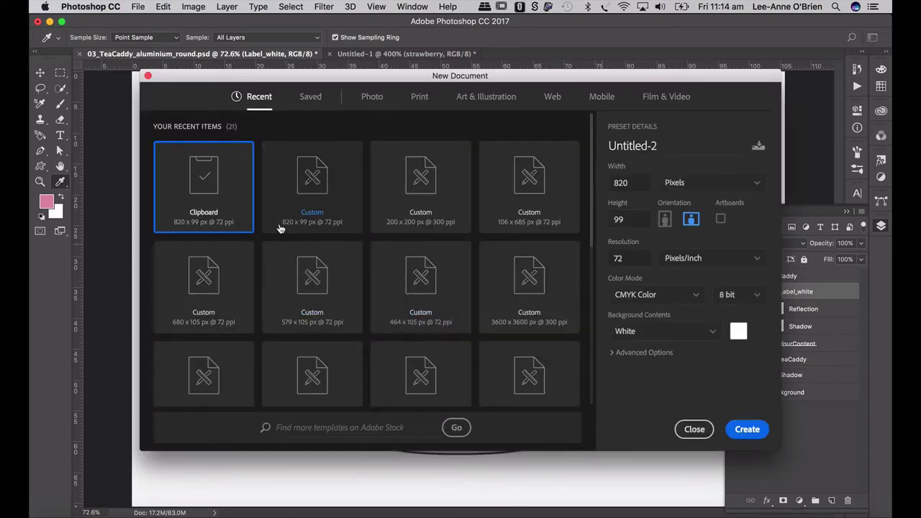
pyautogui.click(425, 202)
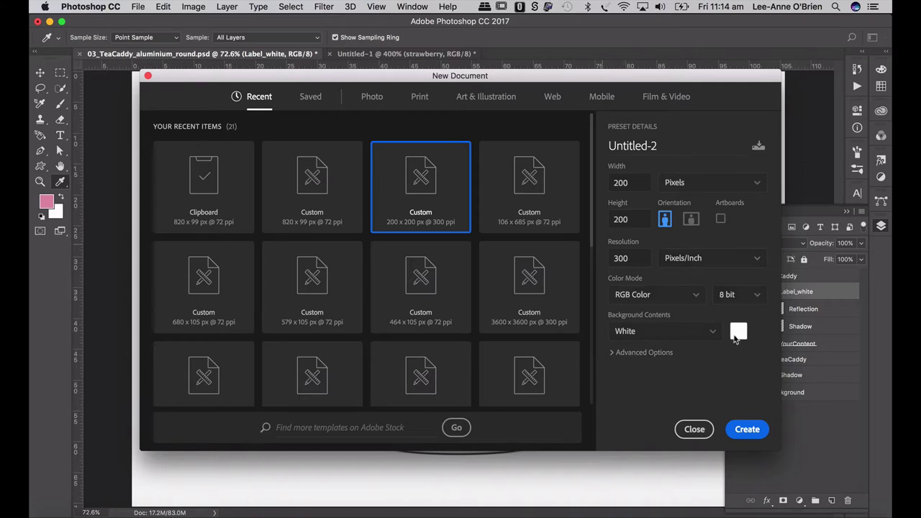
pyautogui.click(747, 433)
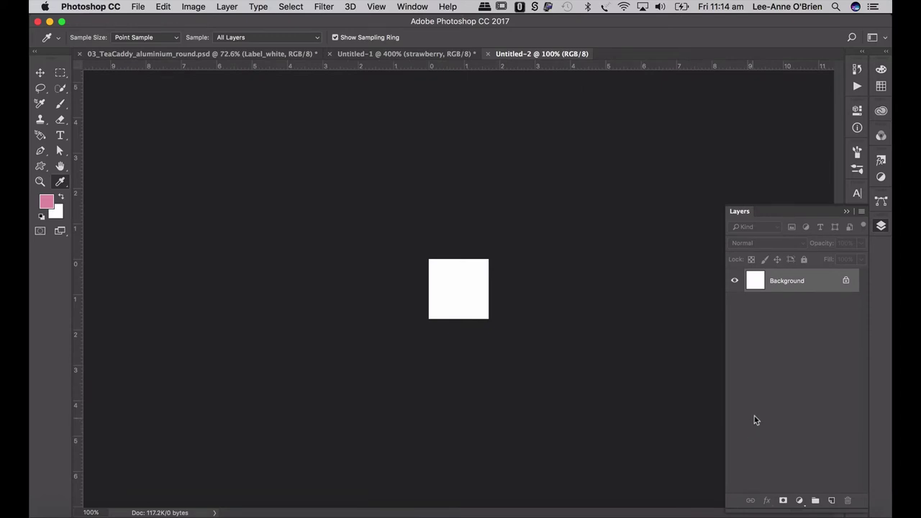
pyautogui.press('super+equal')
pyautogui.press('super+equal')
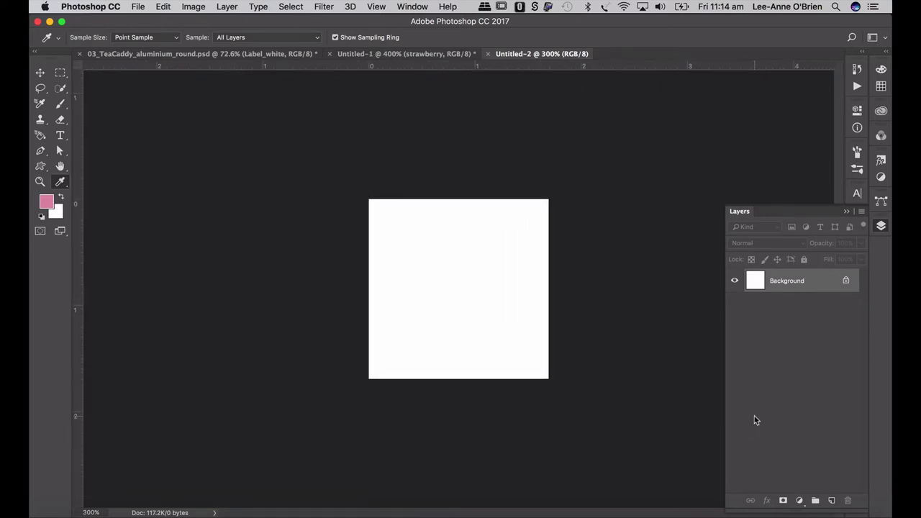
pyautogui.click(832, 500)
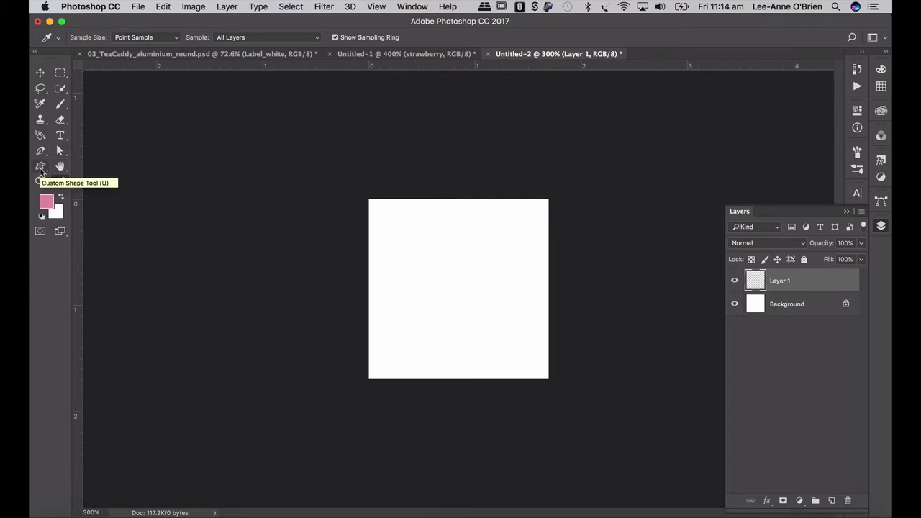
# Choose the solid triangle as the shape for the Custom Shape tool.
pyautogui.click(41, 170)
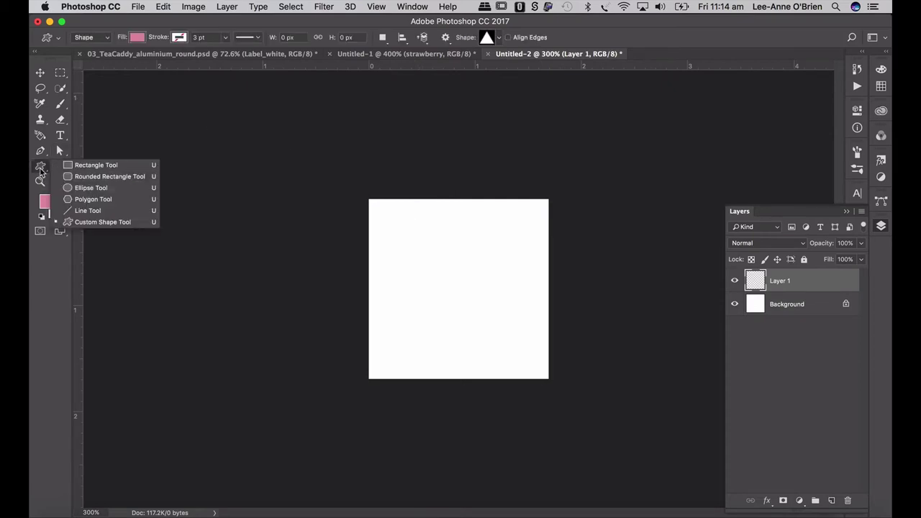
pyautogui.click(94, 222)
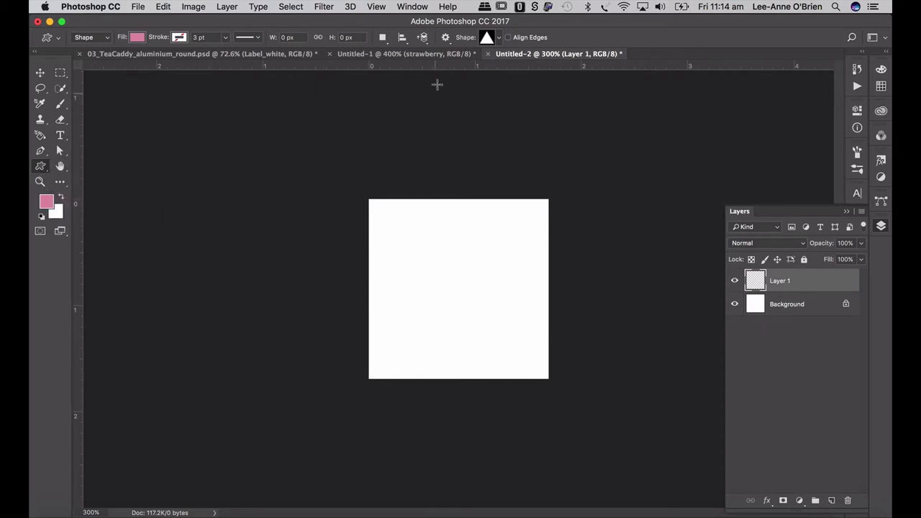
pyautogui.click(497, 38)
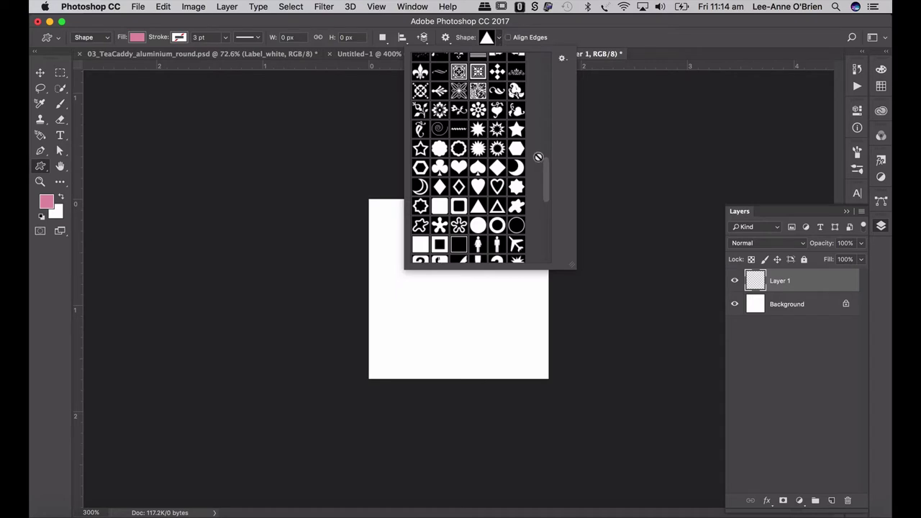
pyautogui.moveTo(546, 170)
pyautogui.mouseDown()
pyautogui.moveTo(543, 146)
pyautogui.moveTo(542, 173)
pyautogui.mouseUp()
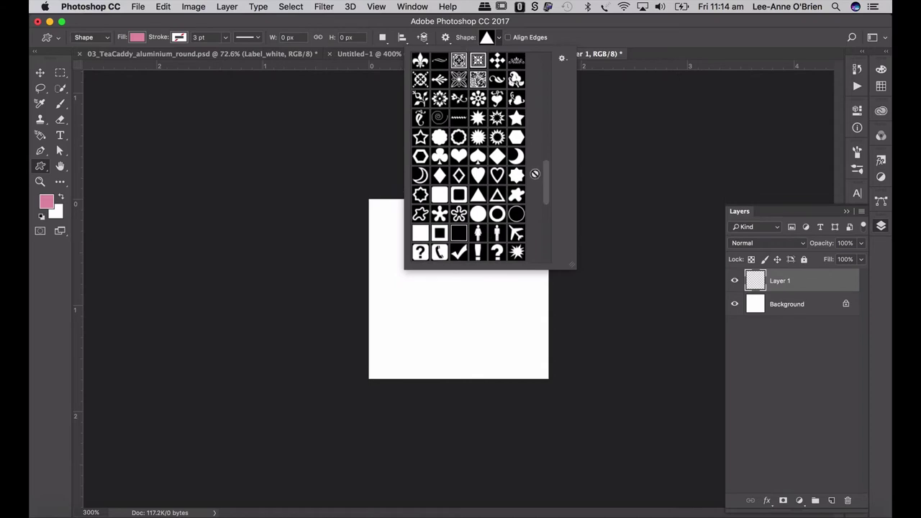
pyautogui.click(477, 194)
pyautogui.click(562, 59)
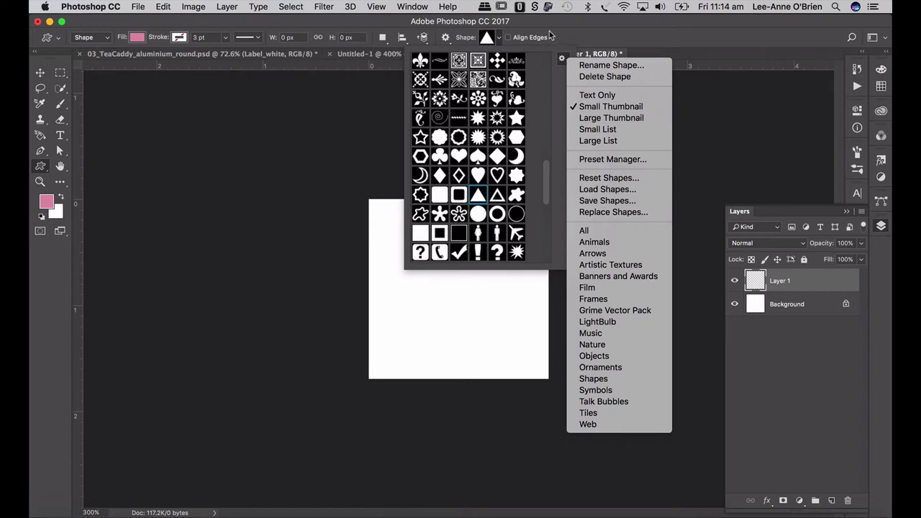
pyautogui.press('Escape')
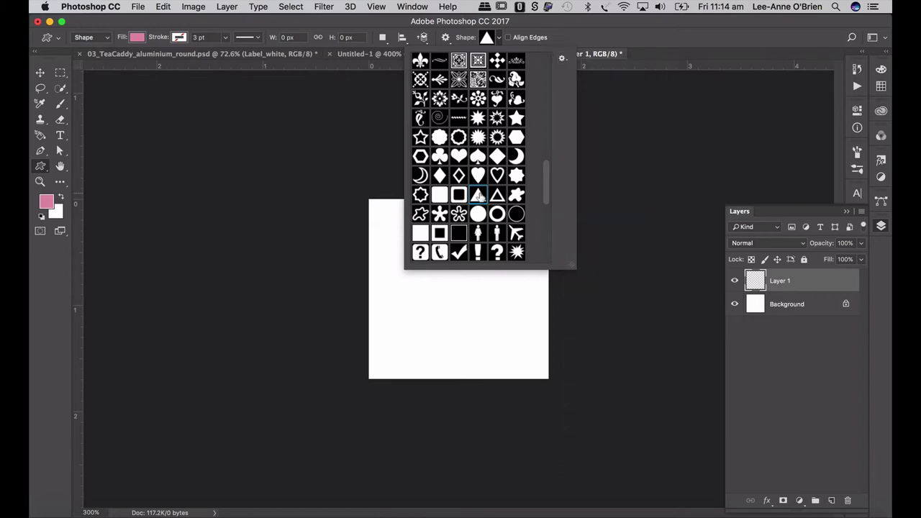
# Create a pink triangle shape 200 px wide and 200 px high.
pyautogui.click(454, 293)
pyautogui.click(454, 296)
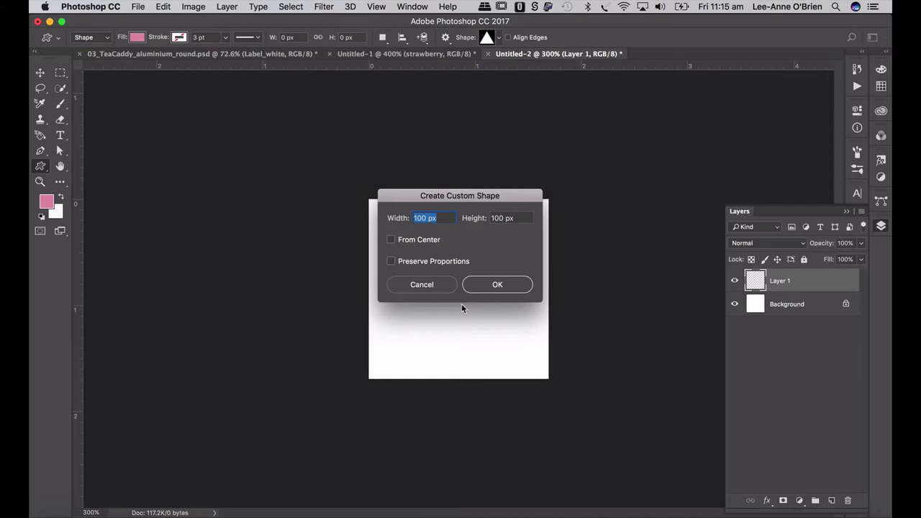
pyautogui.write('200')
pyautogui.press('Tab')
pyautogui.write('200')
pyautogui.press('Return')
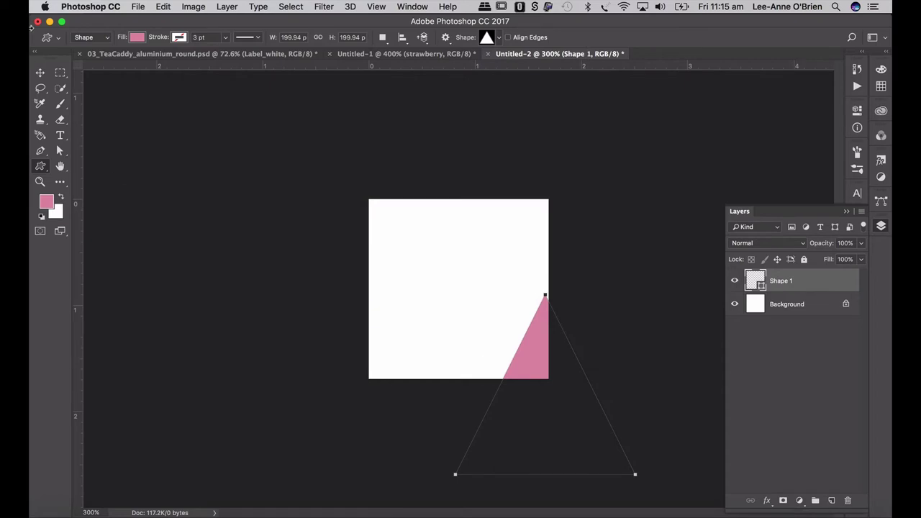
# Move the triangle so it fills the canvas exactly, with its apex at the middle of the upper edge.
pyautogui.click(40, 73)
pyautogui.moveTo(529, 361); pyautogui.dragTo(451, 274)
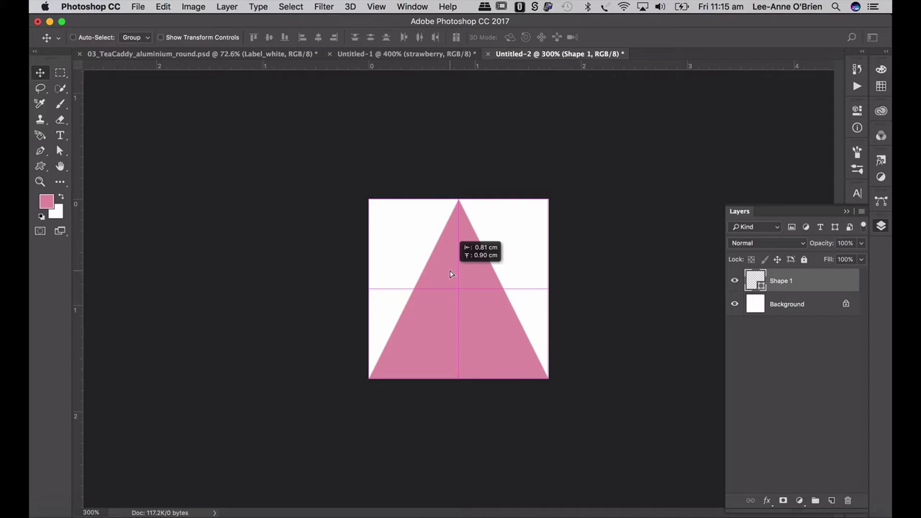
pyautogui.moveTo(449, 274); pyautogui.dragTo(449, 273)
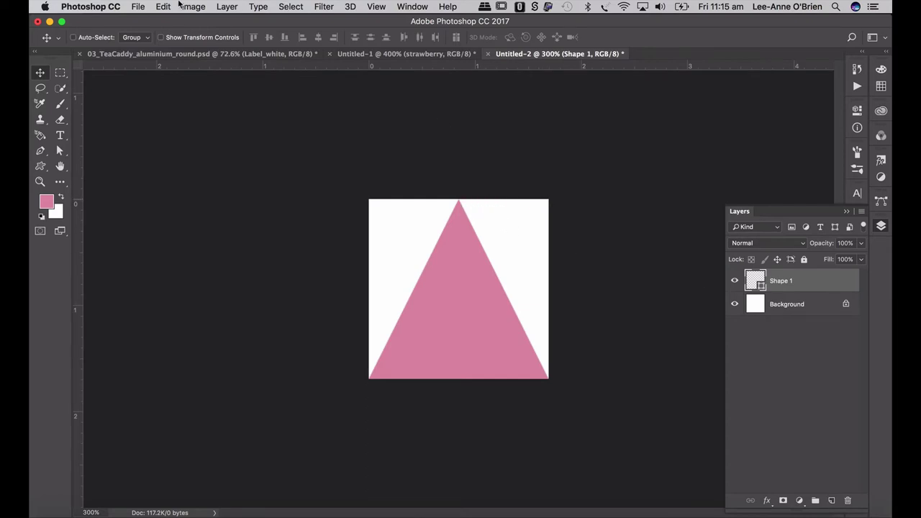
# Distort the triangle by shifting its apex to the canvas's upper-right corner, making a right-angled triangle with a diagonal edge.
pyautogui.click(164, 7)
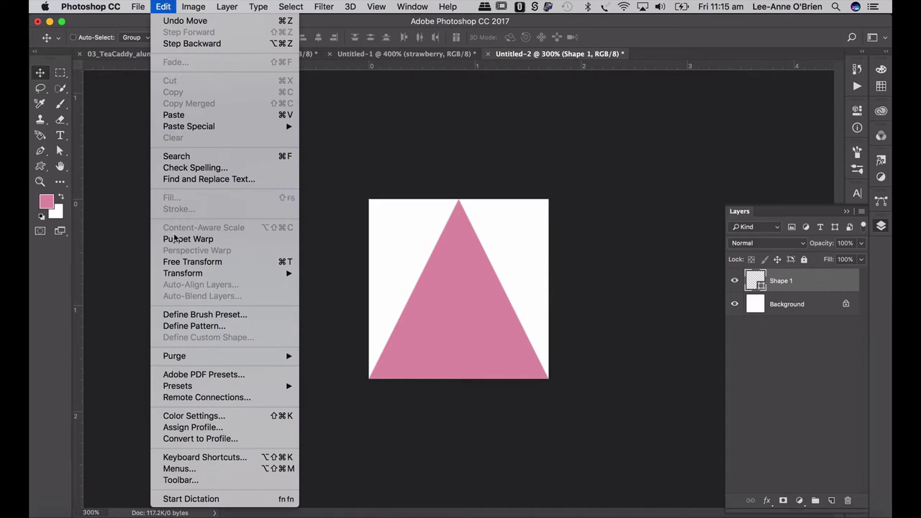
pyautogui.moveTo(189, 274)
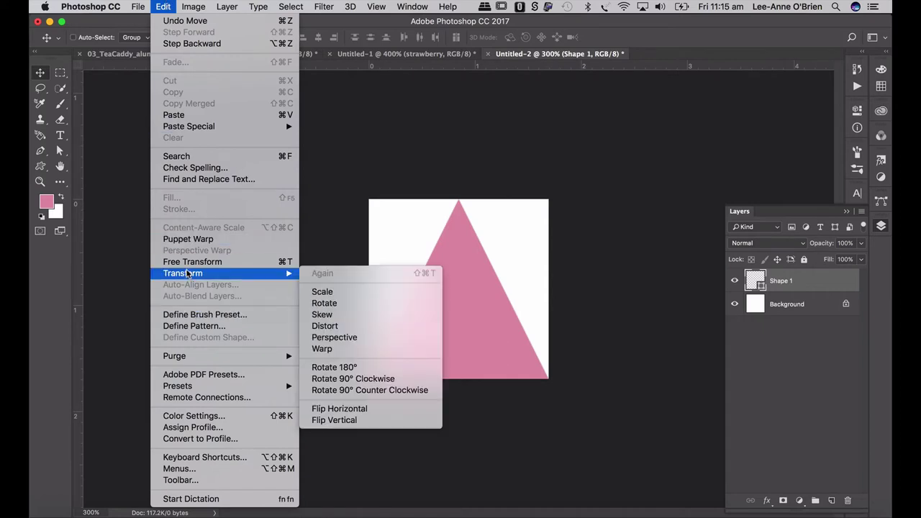
pyautogui.click(324, 326)
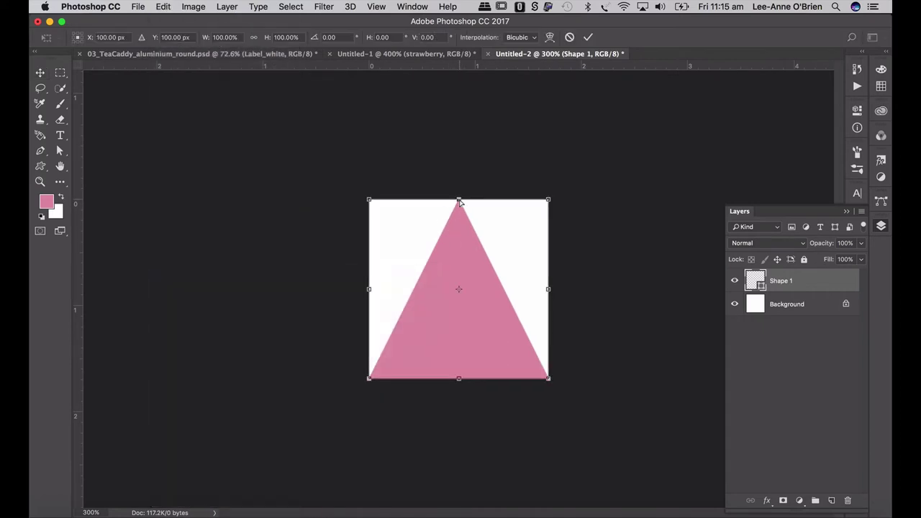
pyautogui.moveTo(459, 202); pyautogui.dragTo(549, 204)
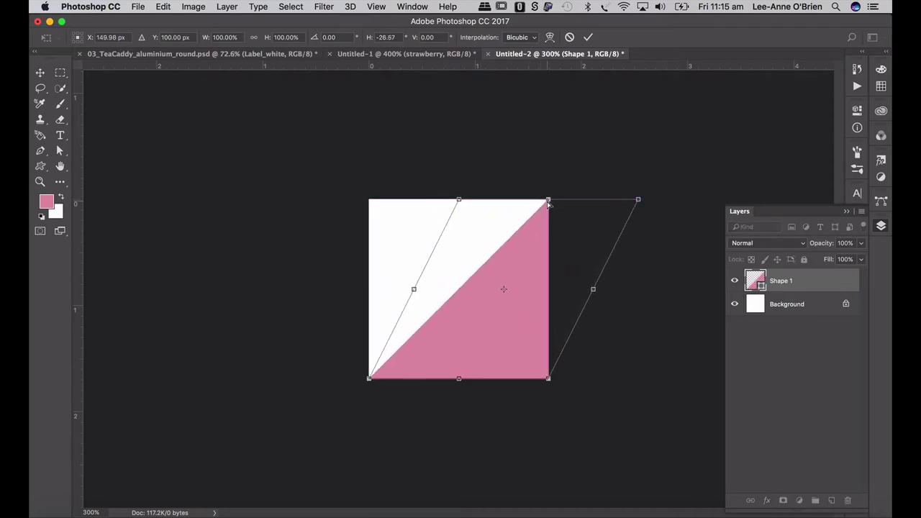
pyautogui.press('Return')
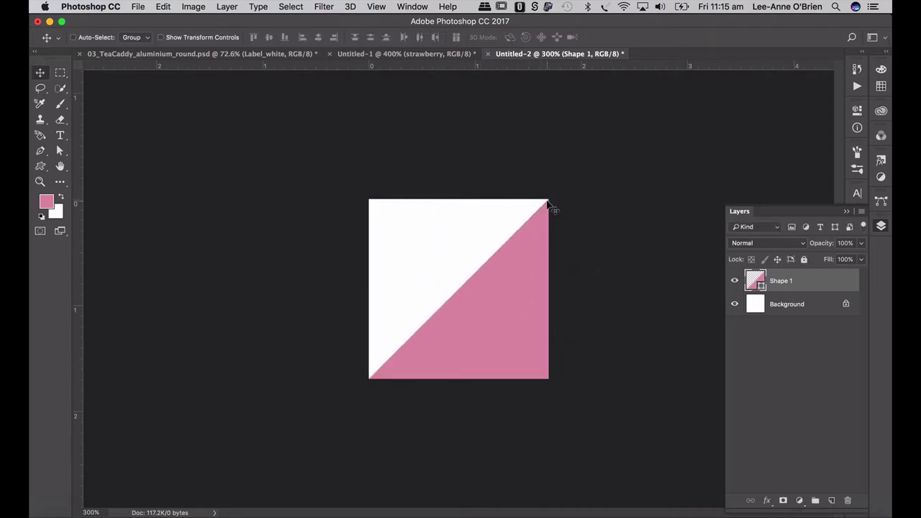
# Delete the white Background layer so only the triangle remains on transparency.
pyautogui.click(804, 304)
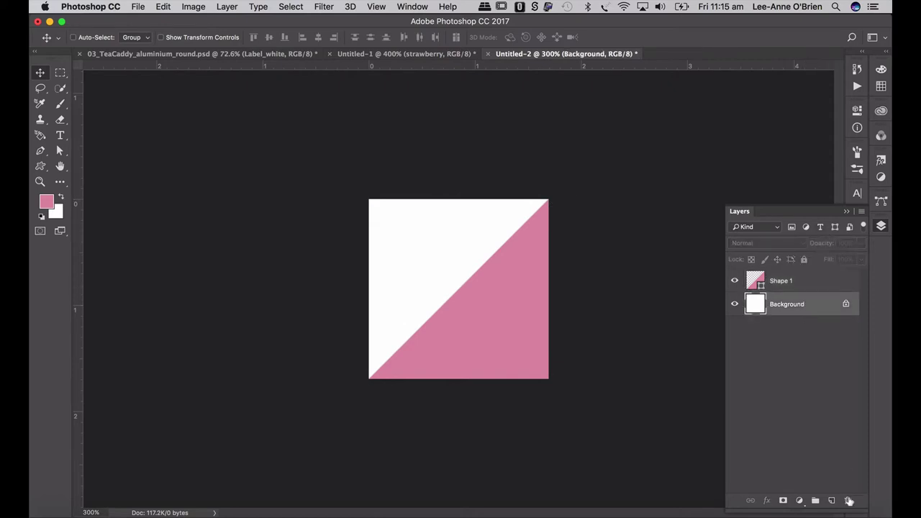
pyautogui.click(848, 501)
pyautogui.click(565, 192)
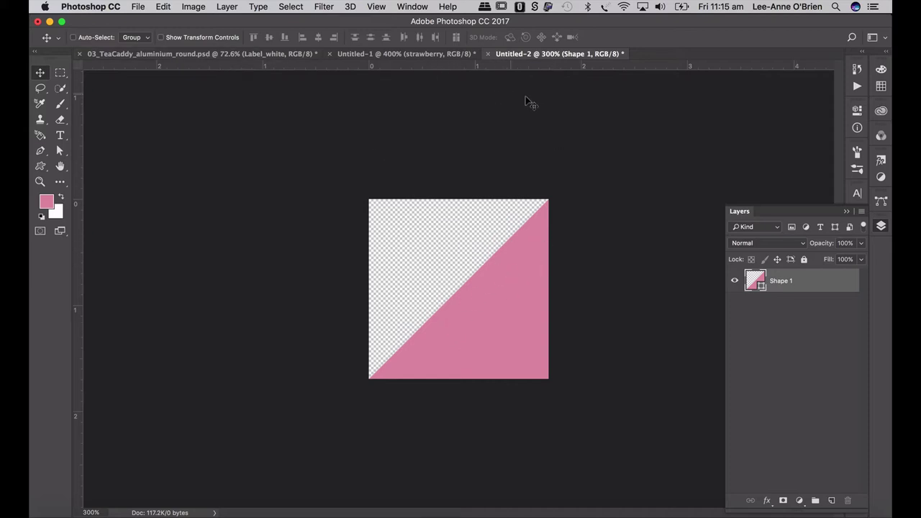
# Save the document as Pattern_new.psd in the Patterns folder inside Final.
pyautogui.press('super')
pyautogui.press('super+s')
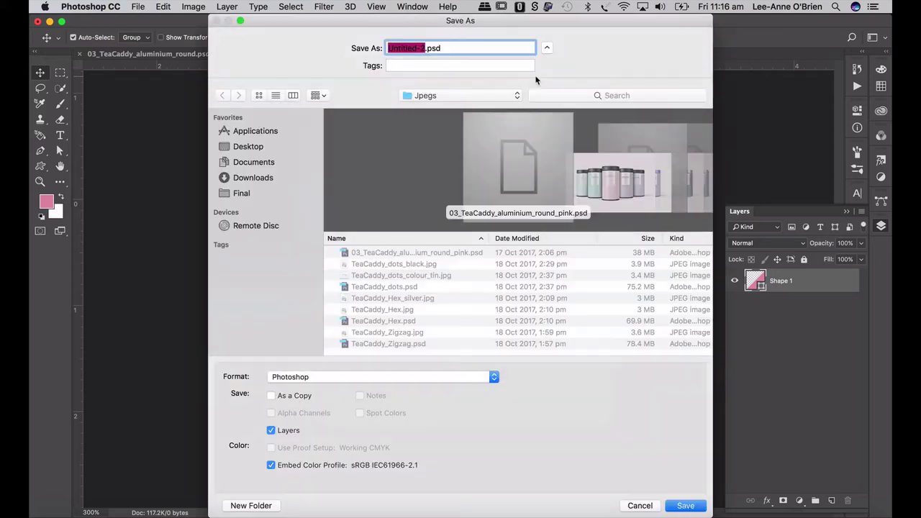
pyautogui.write('Patter')
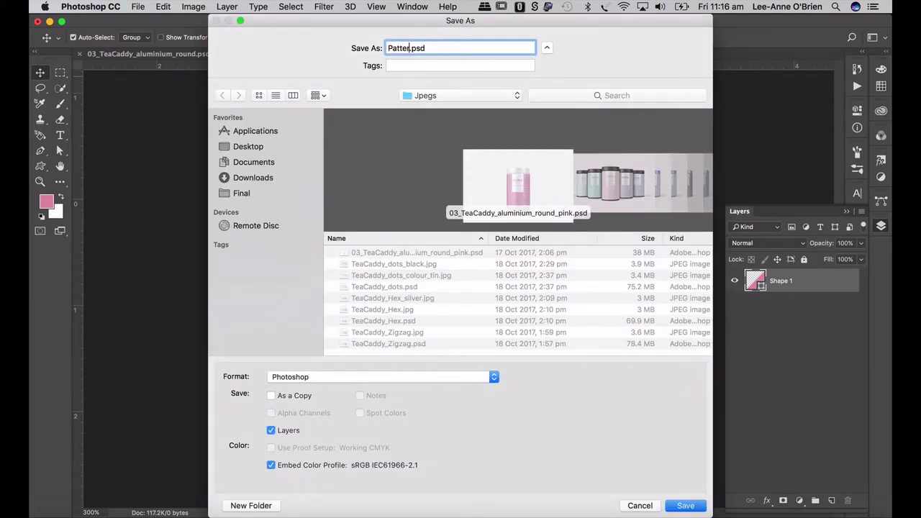
pyautogui.write('n')
pyautogui.click(246, 195)
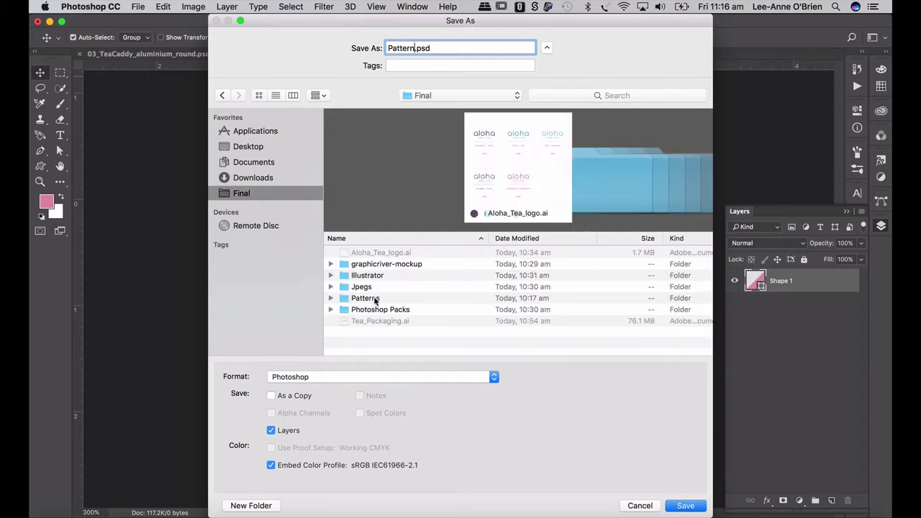
pyautogui.doubleClick(376, 300)
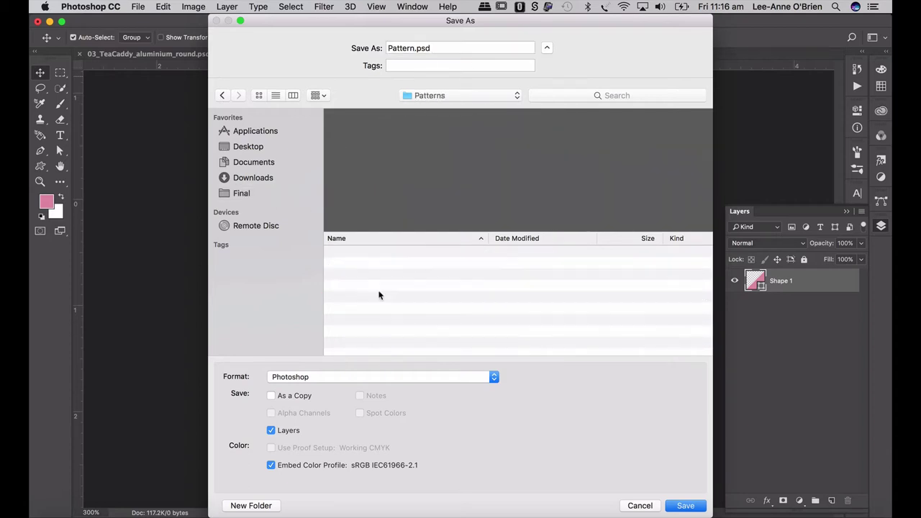
pyautogui.click(420, 48)
pyautogui.write('_new')
pyautogui.press('Return')
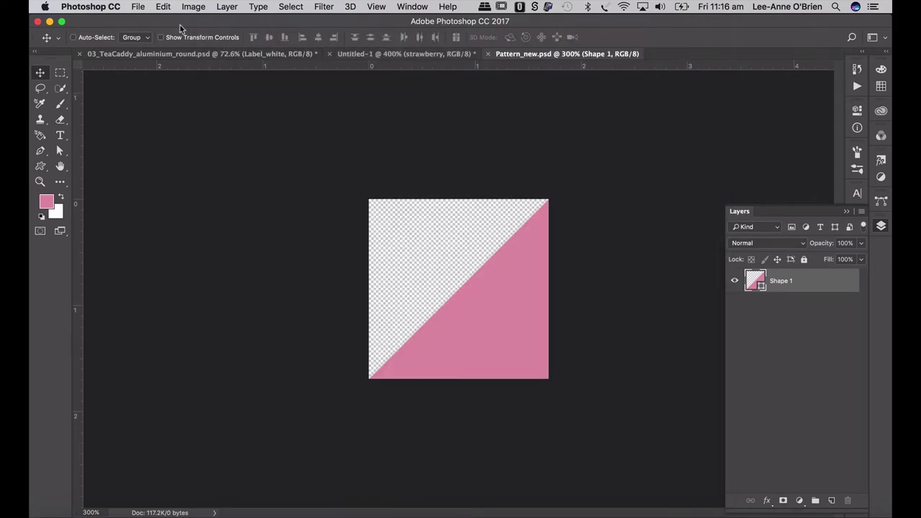
# Define the triangle tile as a new pattern named "strawberry hex".
pyautogui.click(163, 7)
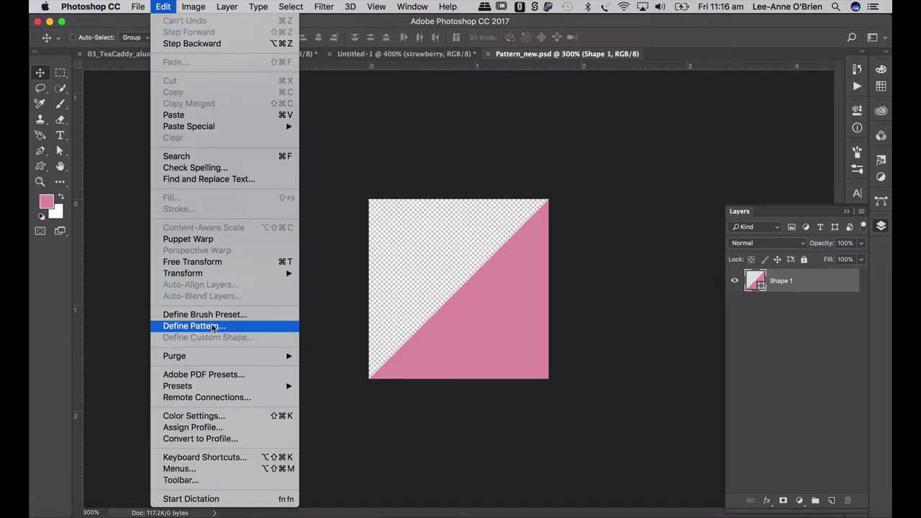
pyautogui.click(193, 326)
pyautogui.press('BackSpace')
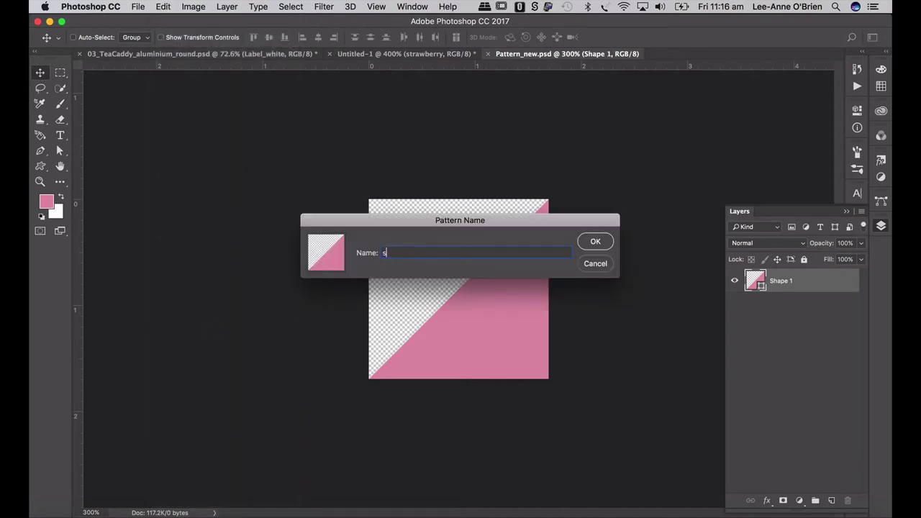
pyautogui.write('strawberry hex')
pyautogui.click(601, 245)
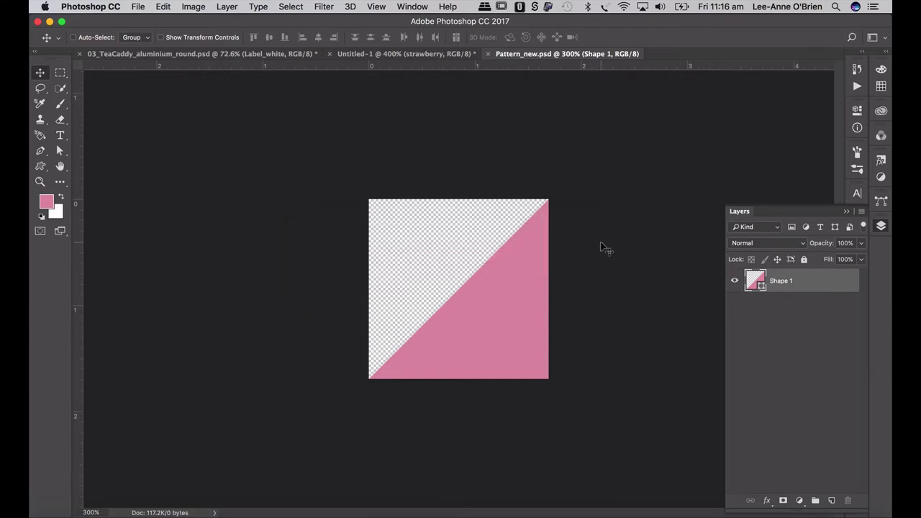
# In the tea caddy mockup, show the YourContent layer and move the Label_white layer directly beneath it.
pyautogui.click(220, 57)
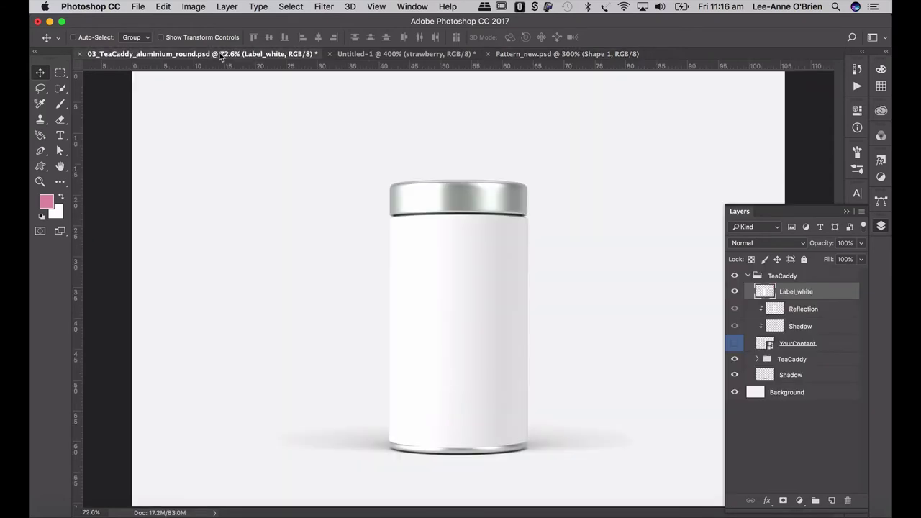
pyautogui.click(735, 345)
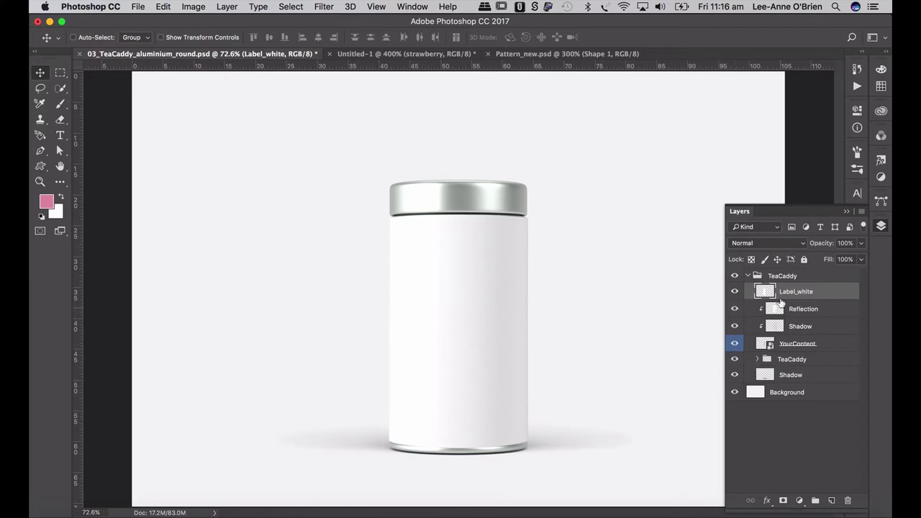
pyautogui.moveTo(787, 290); pyautogui.dragTo(800, 353)
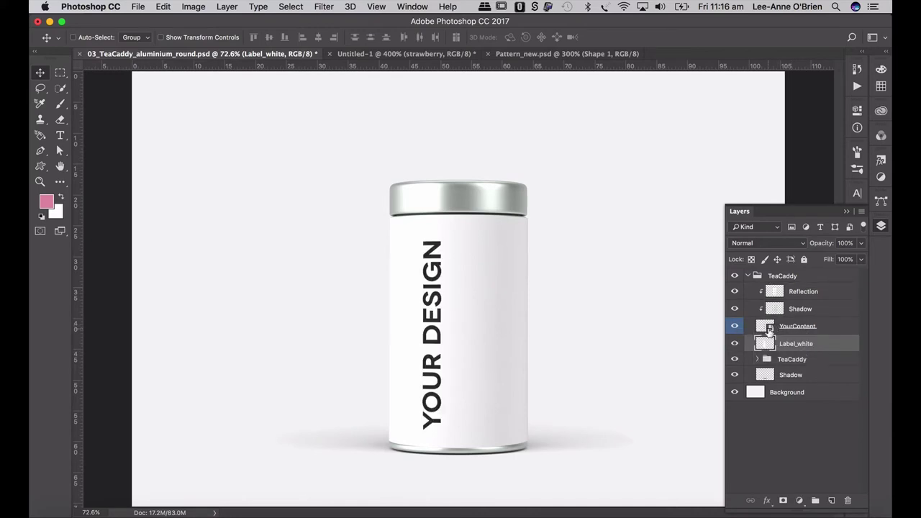
# Open the YourContent smart object and clear the YOUR DESIGN placeholder text from its canvas.
pyautogui.doubleClick(768, 327)
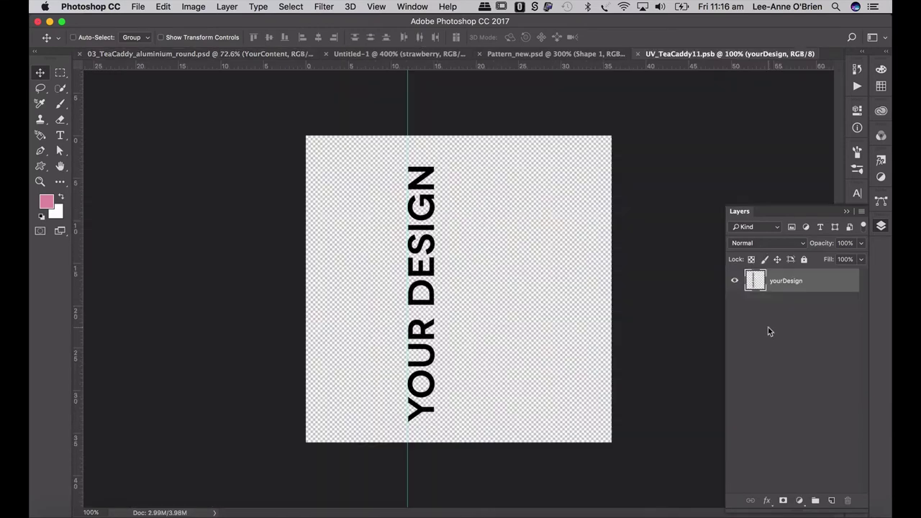
pyautogui.press('super+a')
pyautogui.press('Delete')
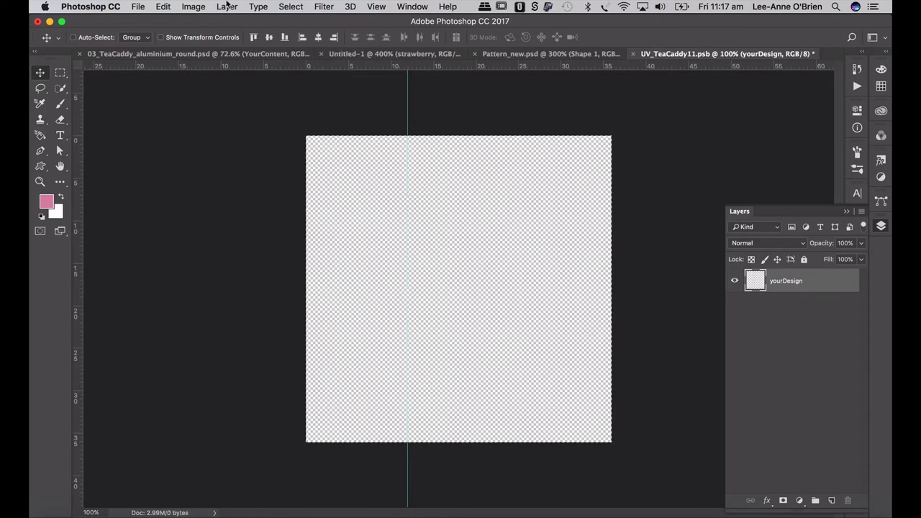
# Add a Pattern fill layer with the pink triangle pattern at 16% scale, then save the smart object and return to the tea caddy mockup.
pyautogui.click(226, 6)
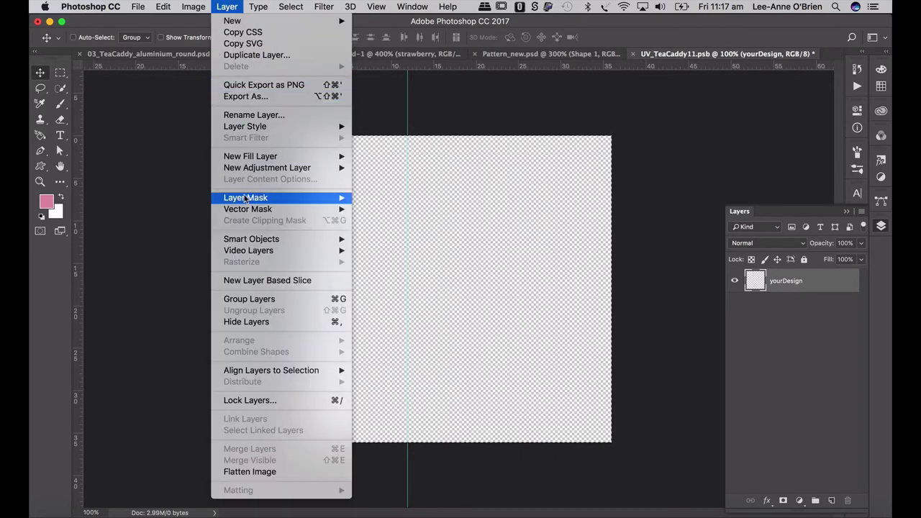
pyautogui.moveTo(247, 162)
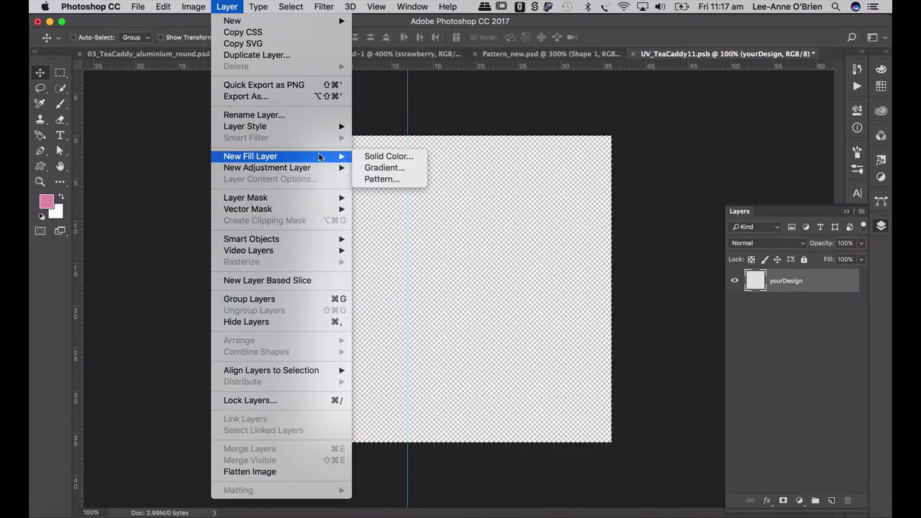
pyautogui.click(379, 177)
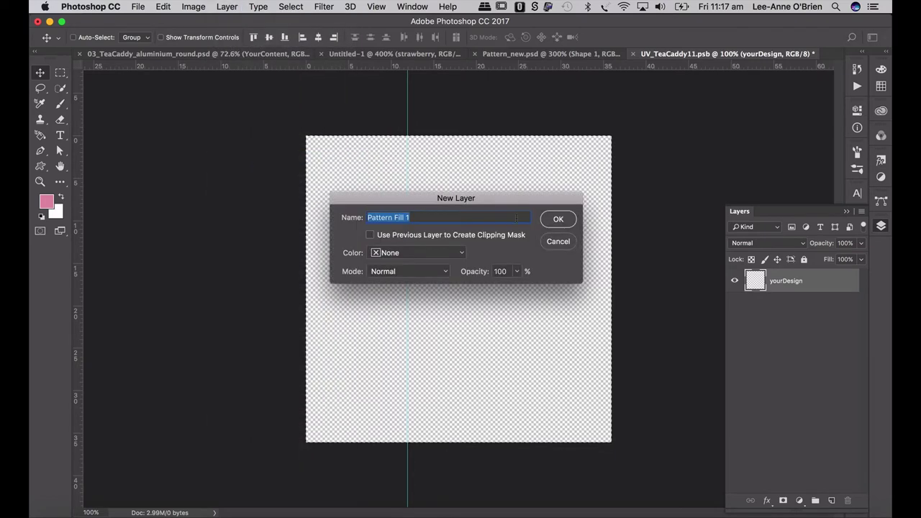
pyautogui.click(567, 222)
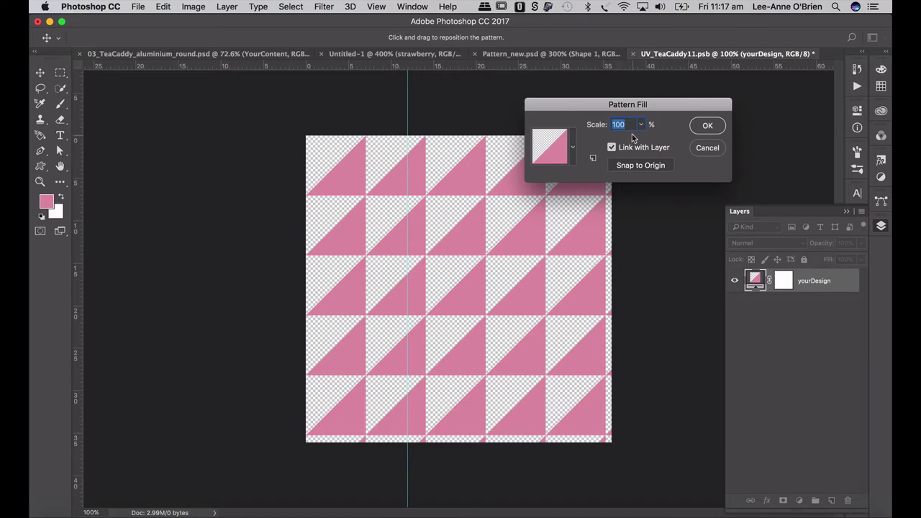
pyautogui.write('16')
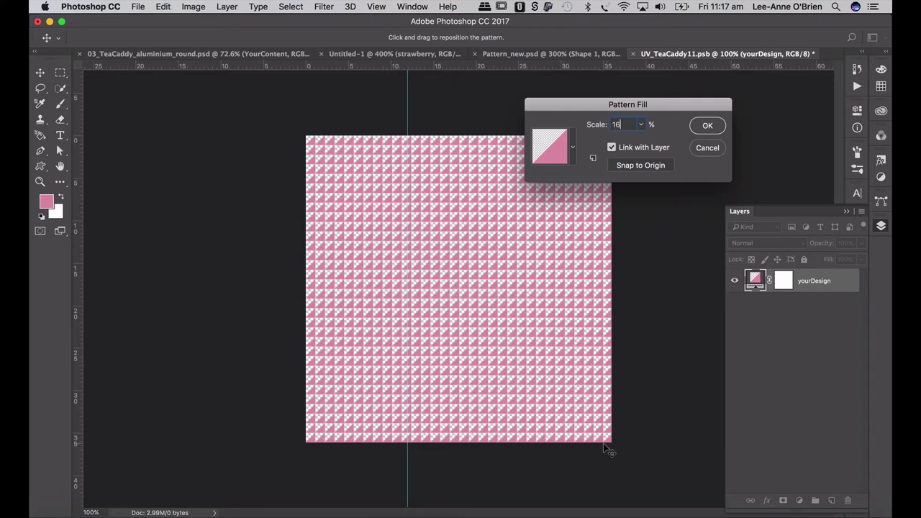
pyautogui.click(708, 125)
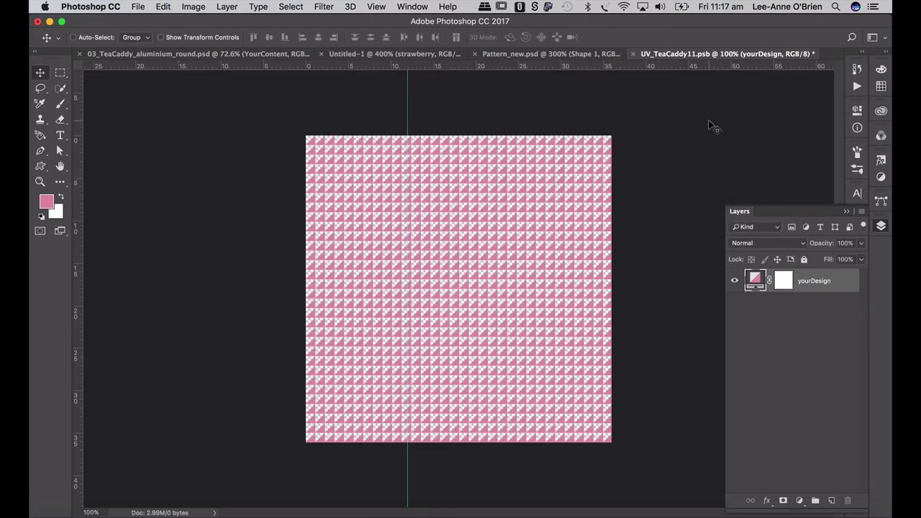
pyautogui.press('super+s')
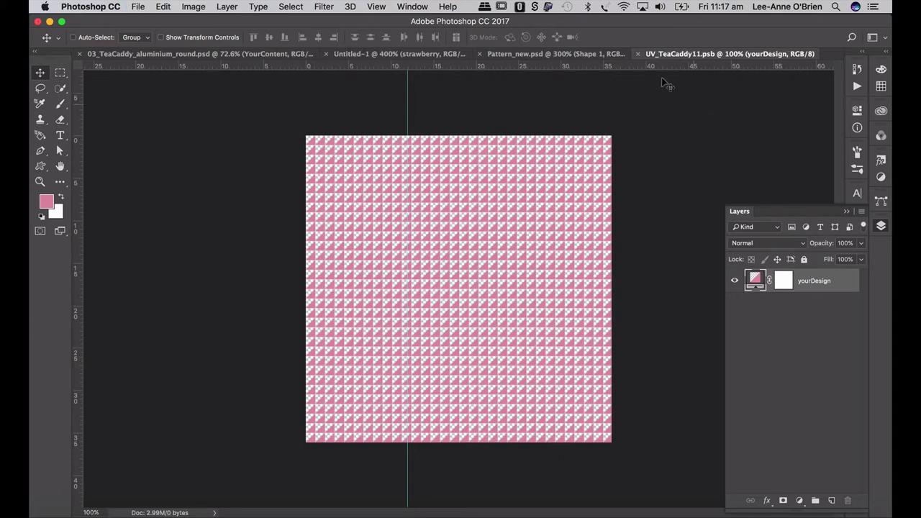
pyautogui.click(194, 53)
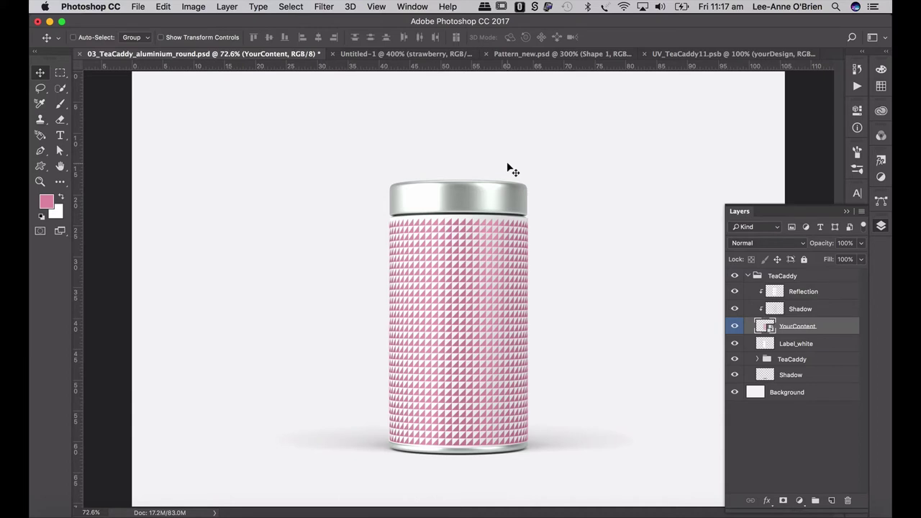
# Switch to Illustrator and copy the complete pink Chamomile + Strawberry label from Aloha_Tea_logo.ai.
pyautogui.press('super')
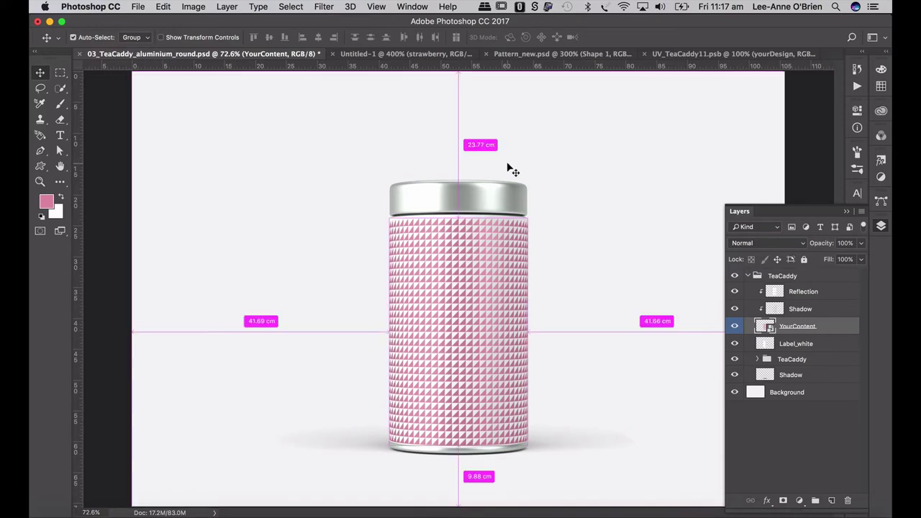
pyautogui.press('super+Tab')
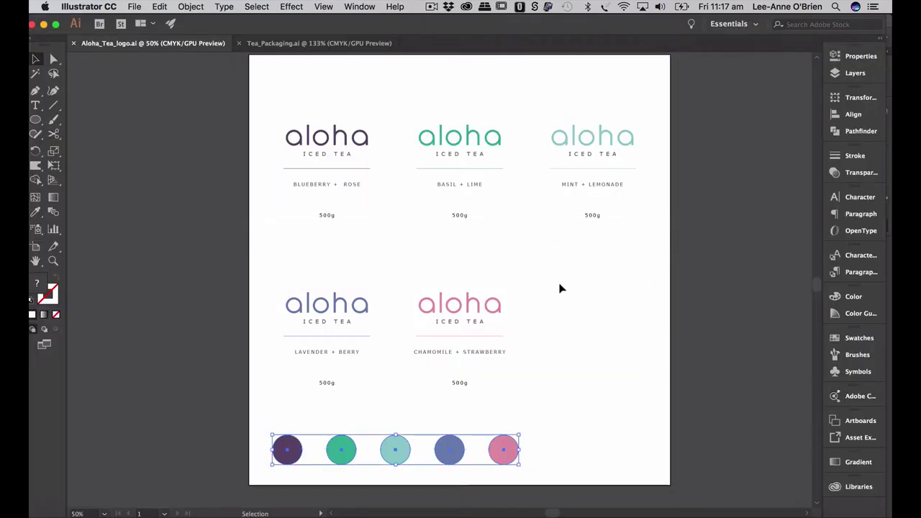
pyautogui.click(560, 288)
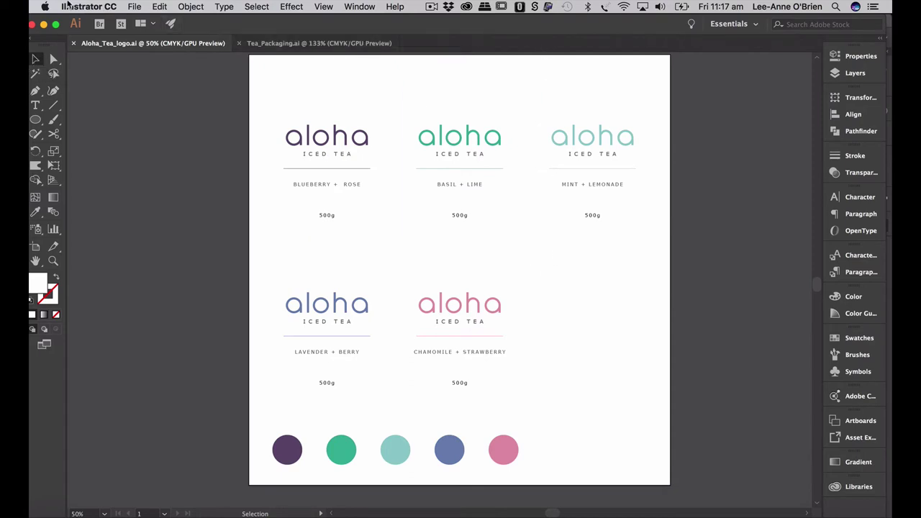
pyautogui.click(56, 26)
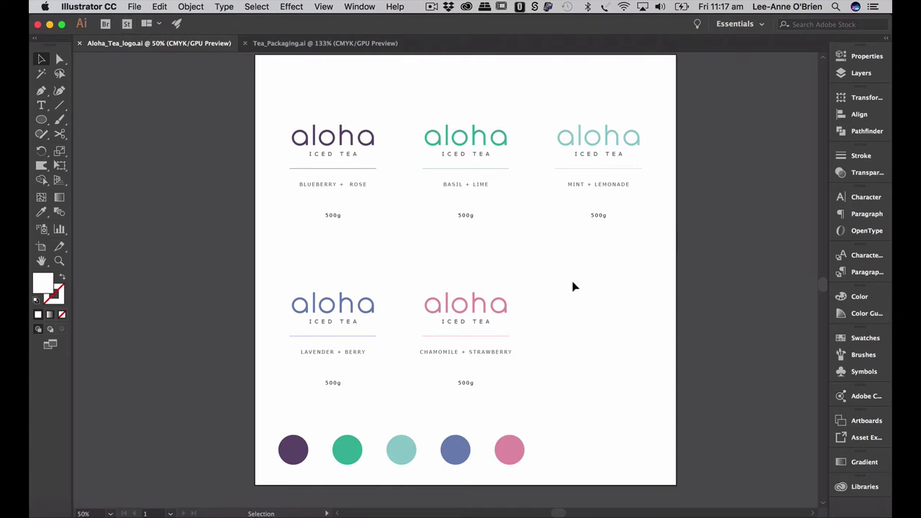
pyautogui.moveTo(454, 351); pyautogui.dragTo(405, 400)
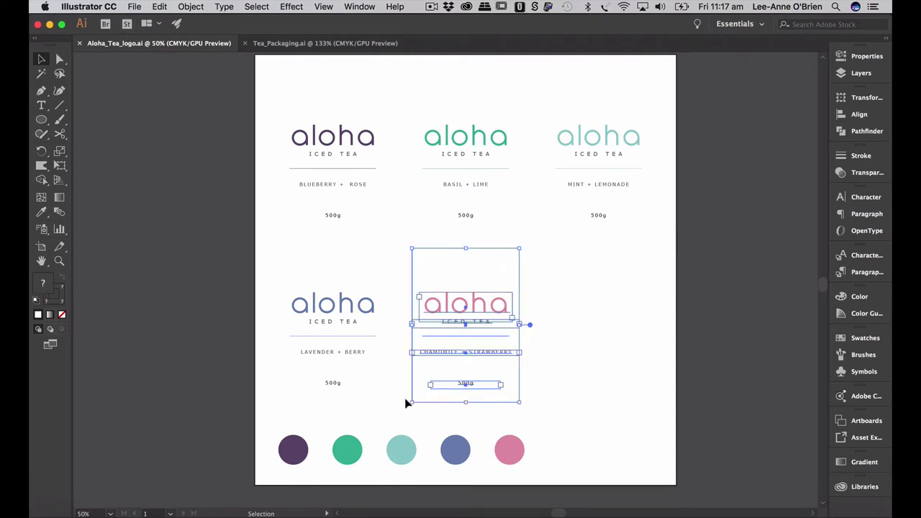
pyautogui.click(581, 265)
pyautogui.moveTo(551, 245); pyautogui.dragTo(406, 408)
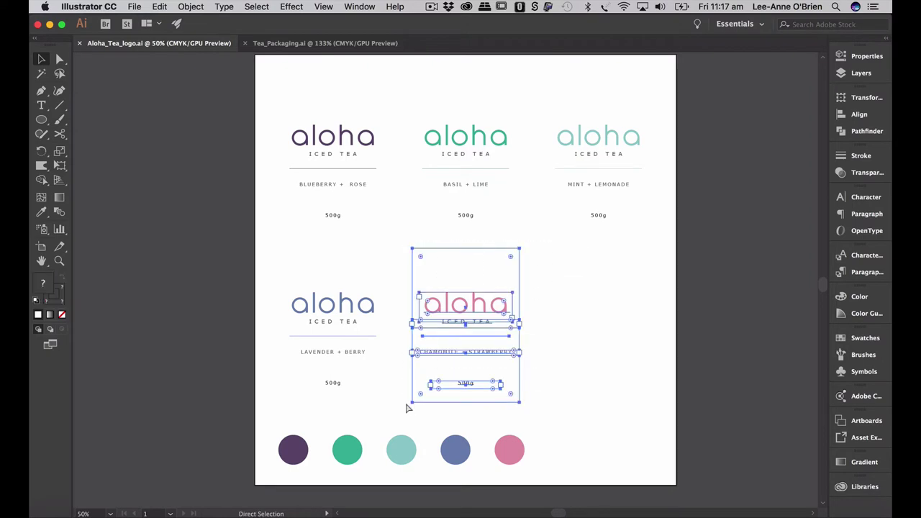
# Switch back to Photoshop, open the YourContent smart object and paste the label over the pattern as a Smart Object.
pyautogui.press('super+Tab')
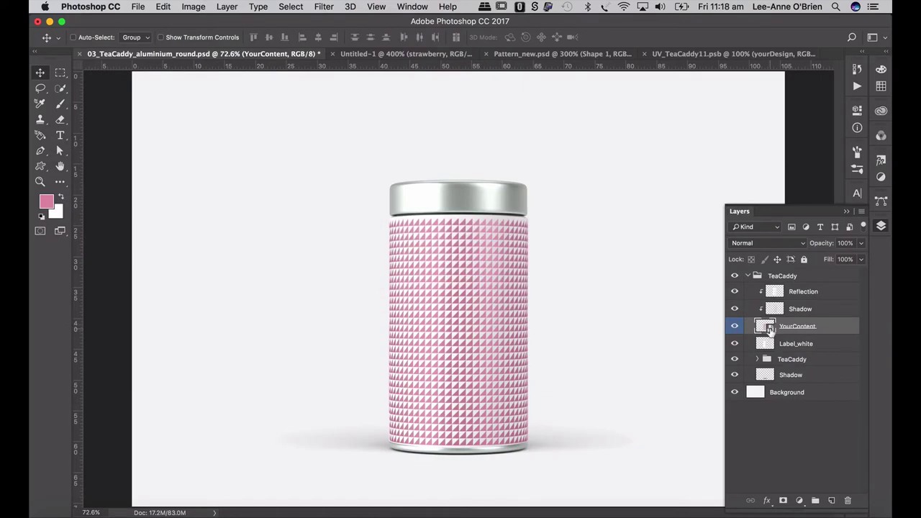
pyautogui.doubleClick(768, 328)
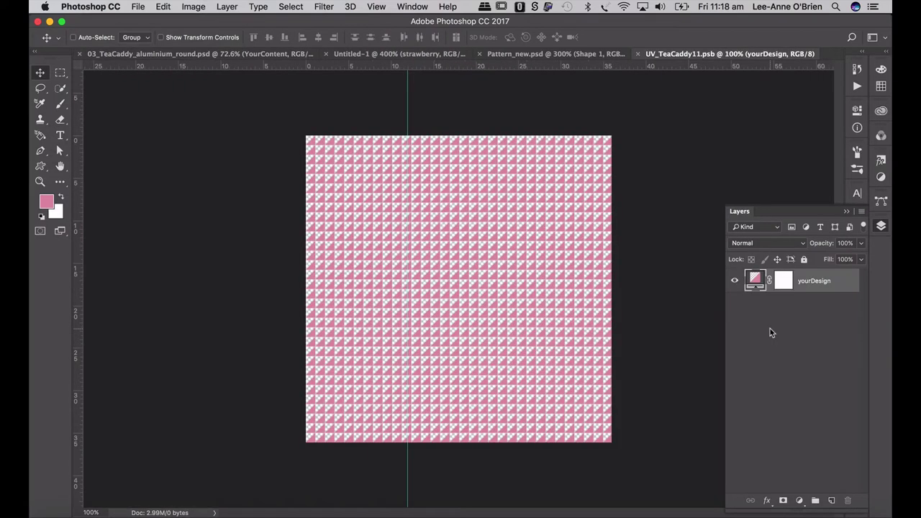
pyautogui.press('super+v')
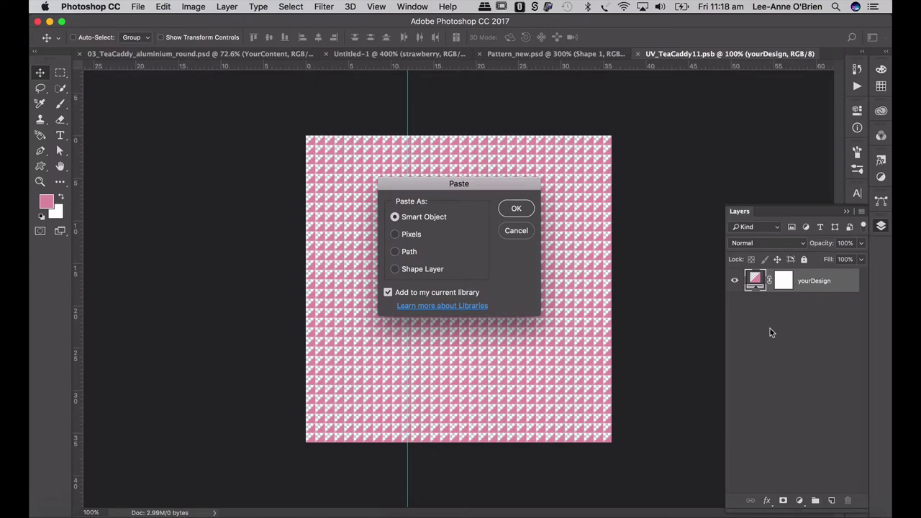
pyautogui.press('Return')
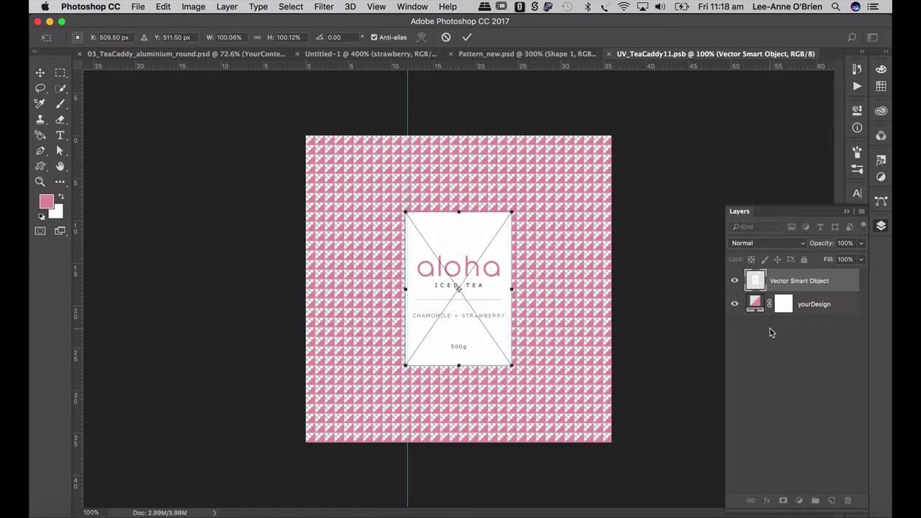
pyautogui.press('Return')
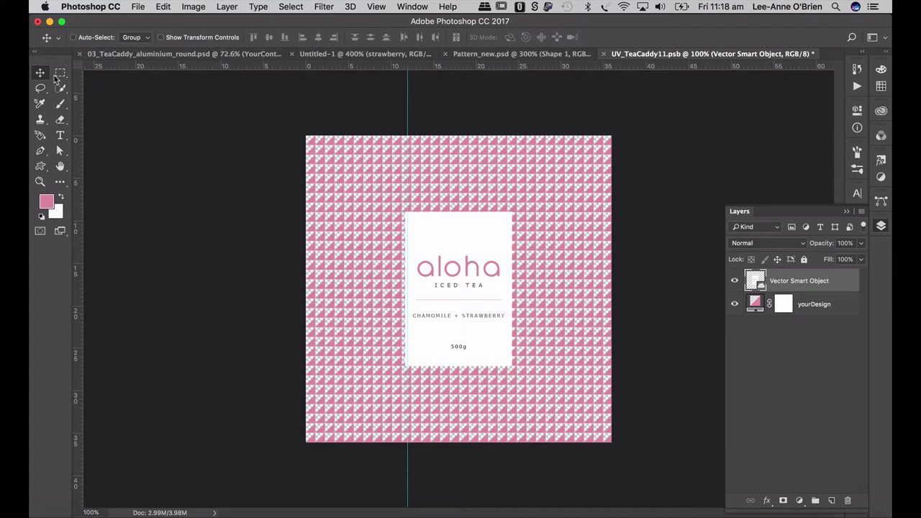
# Move the pasted label up against the canvas's upper edge and nudge it slightly left.
pyautogui.moveTo(446, 219); pyautogui.dragTo(441, 170)
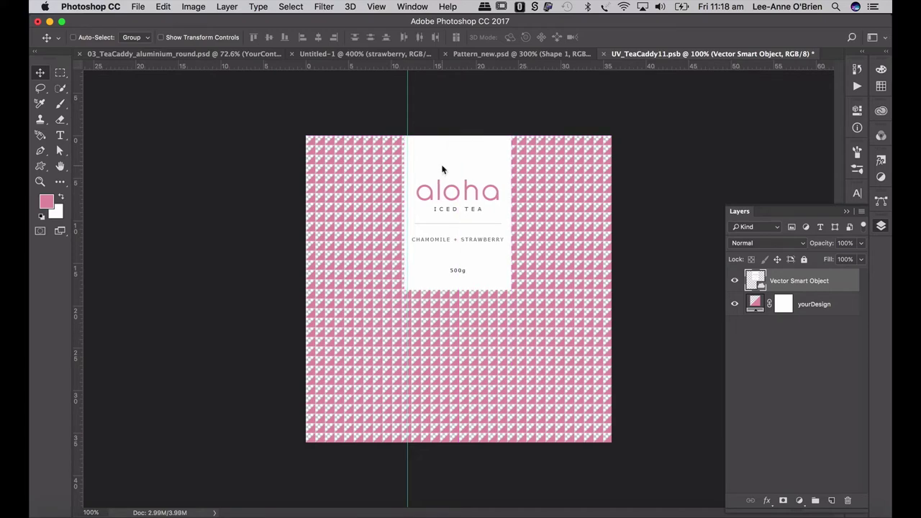
pyautogui.press('Left')
pyautogui.press('Left')
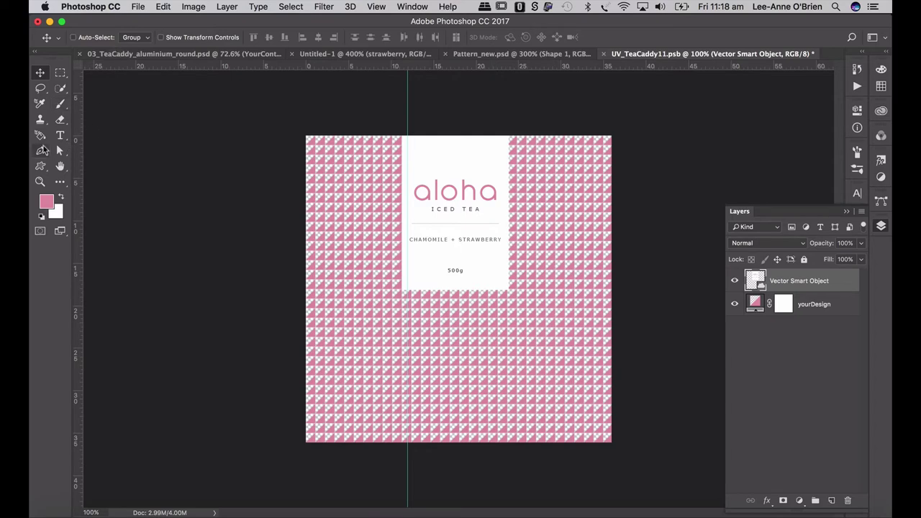
# Scale the label proportionally to 98% and realign it with the canvas's upper edge.
pyautogui.click(163, 6)
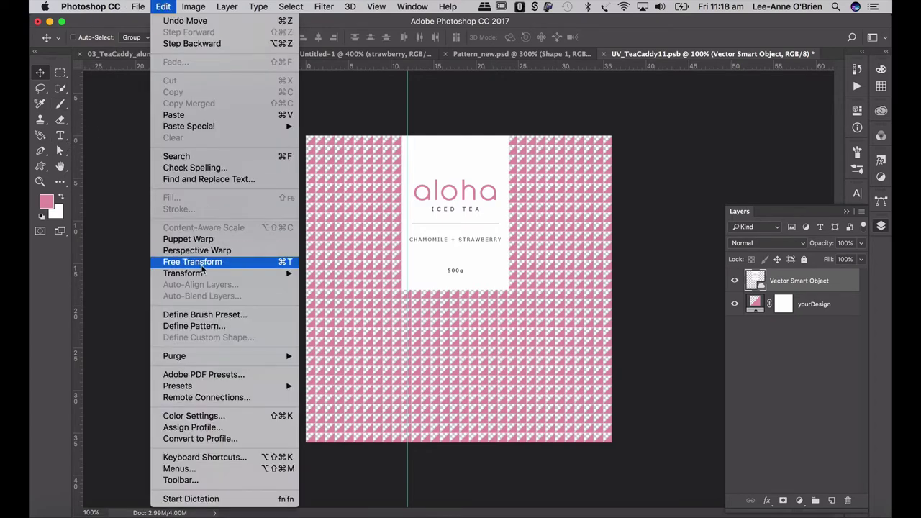
pyautogui.moveTo(201, 274)
pyautogui.click(343, 292)
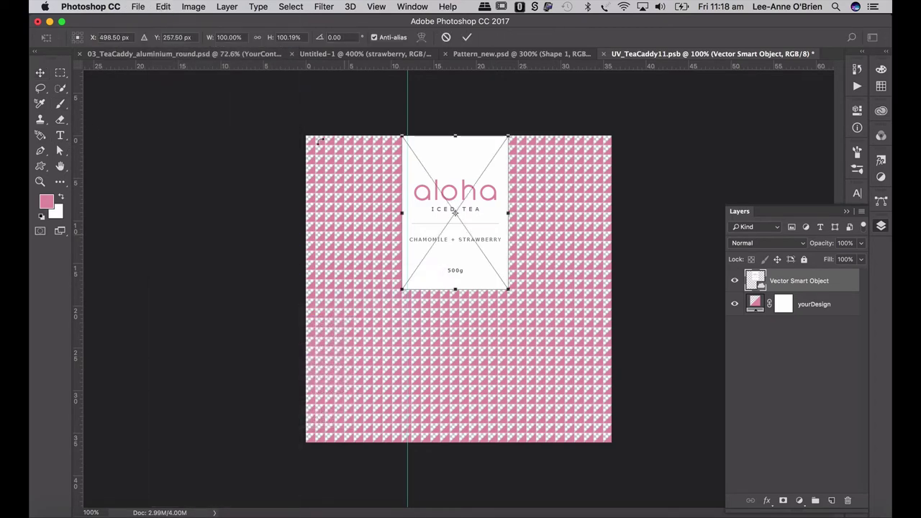
pyautogui.click(257, 37)
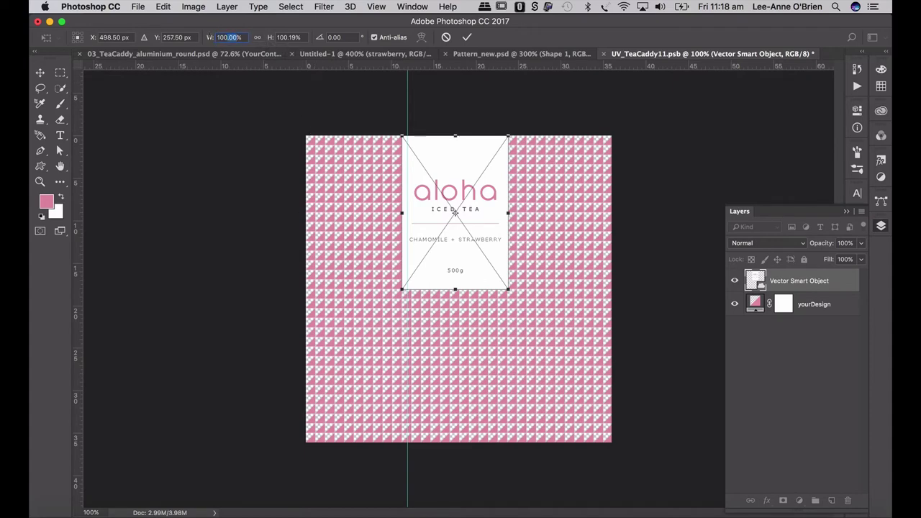
pyautogui.write('98')
pyautogui.press('Tab')
pyautogui.press('Tab')
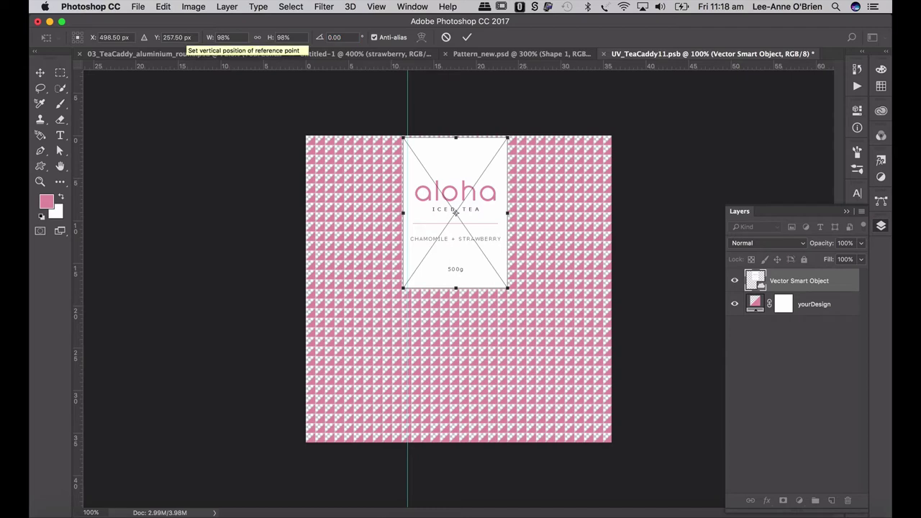
pyautogui.click(40, 73)
pyautogui.click(560, 192)
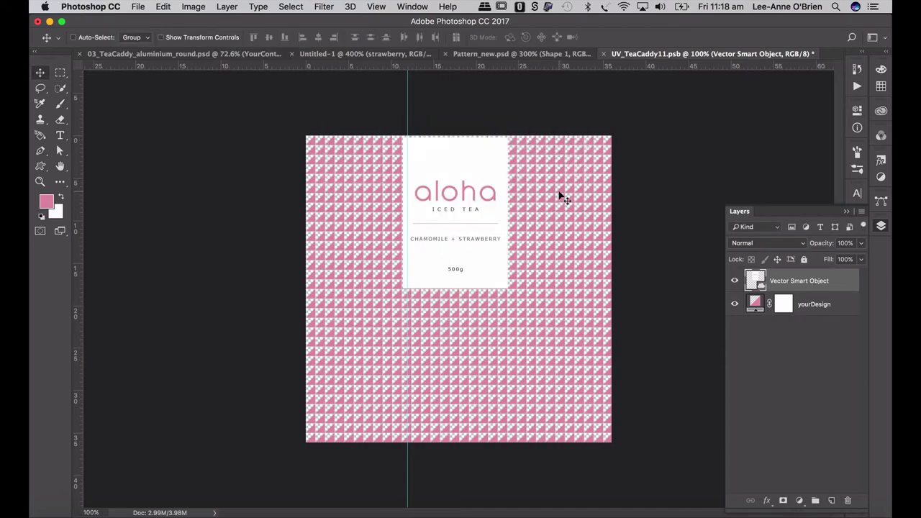
pyautogui.moveTo(457, 204); pyautogui.dragTo(456, 202)
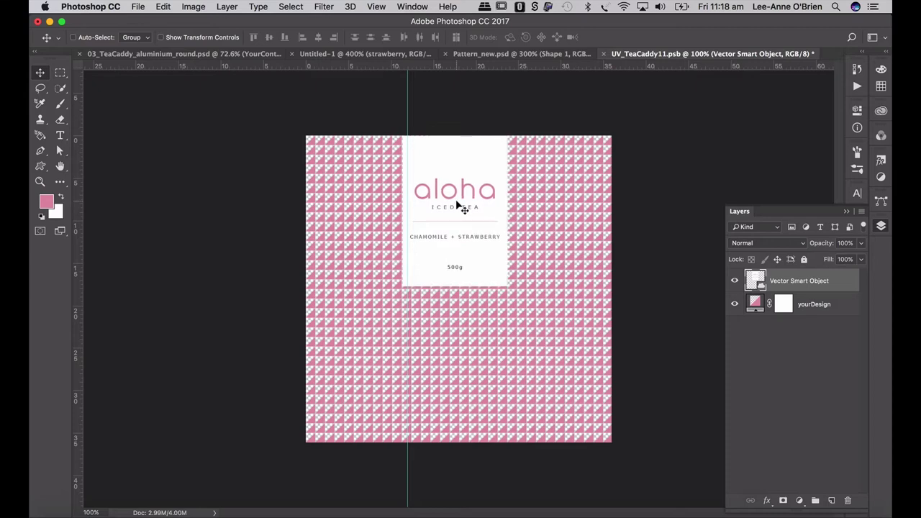
# Nudge the label slightly left and move the vertical guide to the label's left edge.
pyautogui.press('Left')
pyautogui.press('Left')
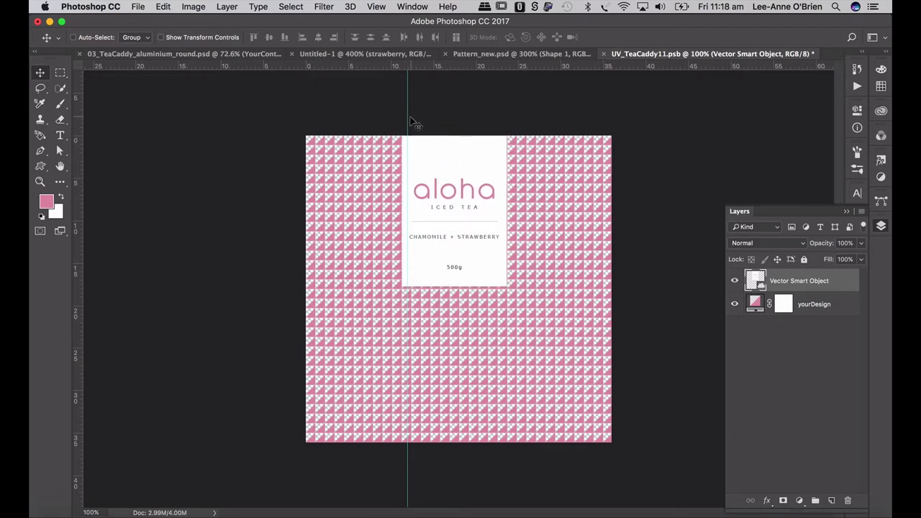
pyautogui.moveTo(407, 119); pyautogui.dragTo(401, 119)
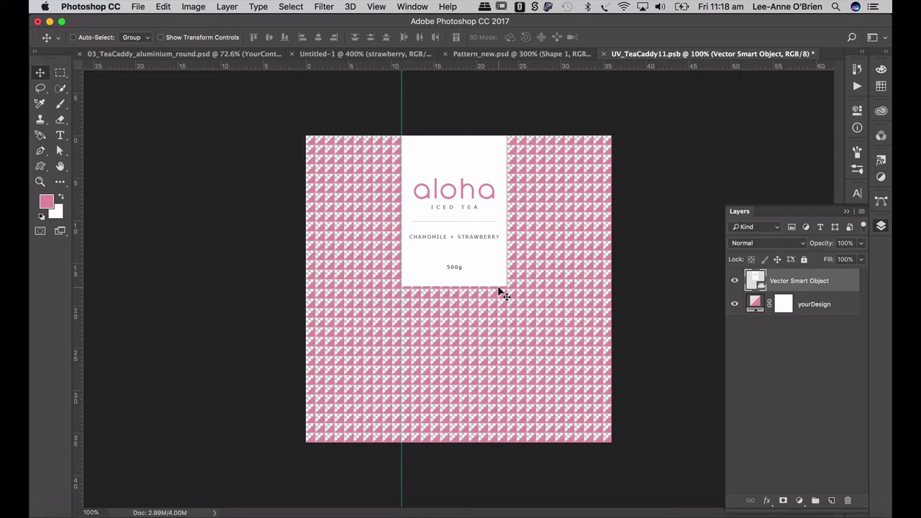
# Move the label slightly upward so its top extends past the canvas edge, and save the smart object.
pyautogui.moveTo(494, 284); pyautogui.dragTo(493, 275)
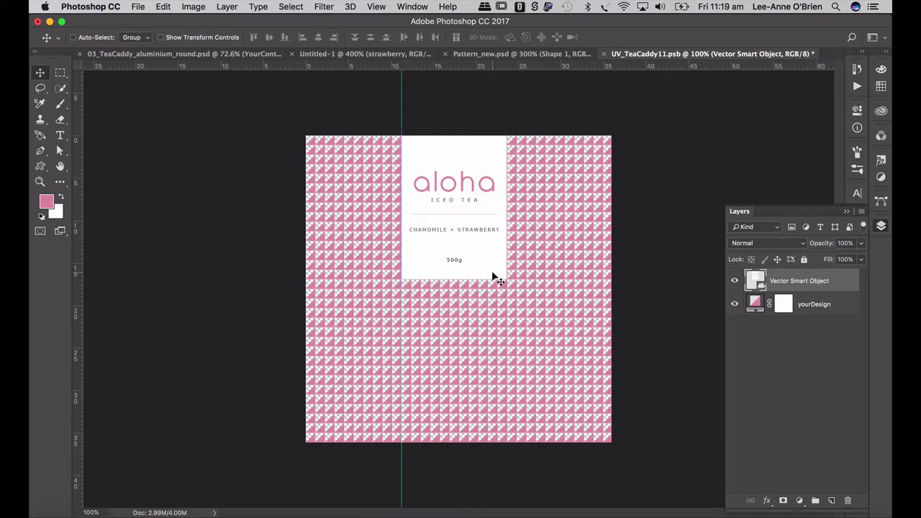
pyautogui.press('super+s')
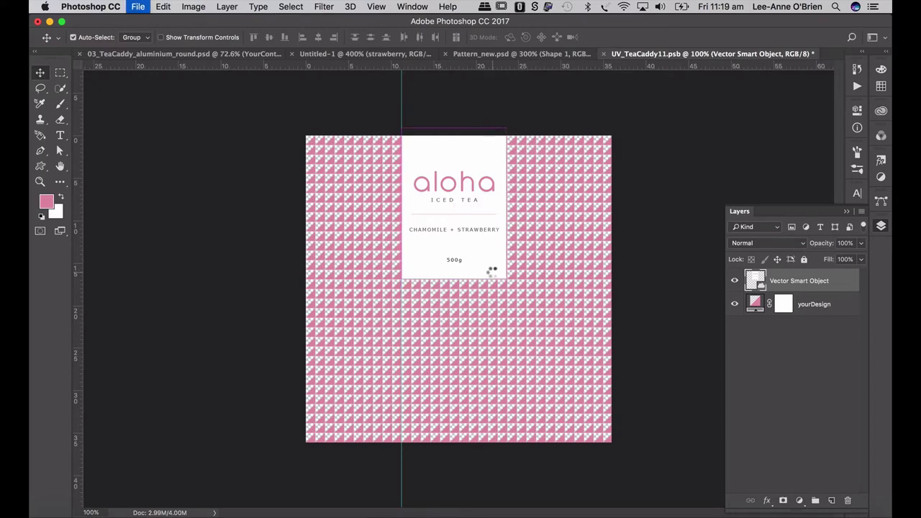
# Return to the 03_TeaCaddy_aluminium_round.psd mockup document and show the whole updated tea caddy.
pyautogui.press('super+Tab')
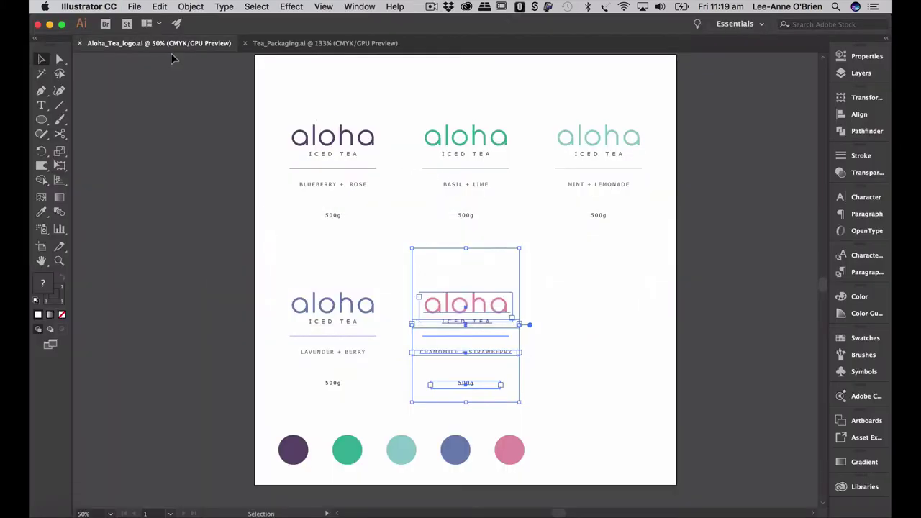
pyautogui.press('super+Tab')
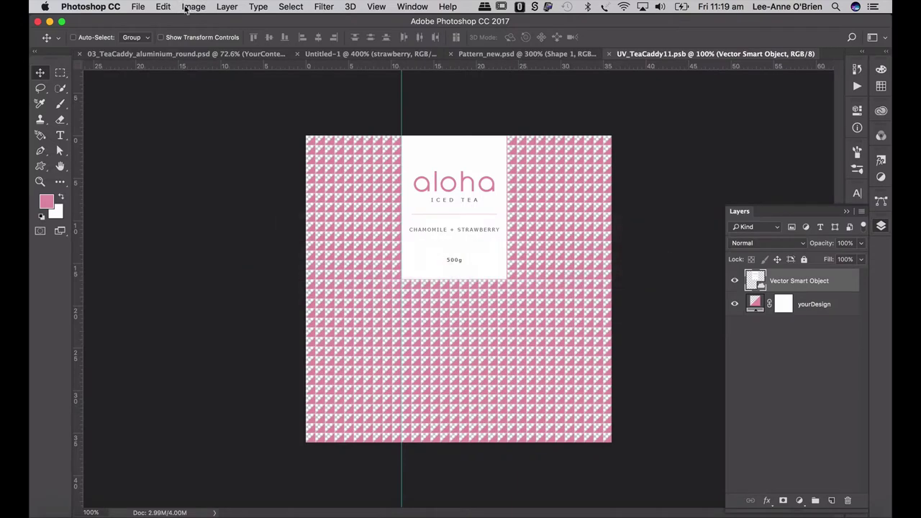
pyautogui.click(189, 54)
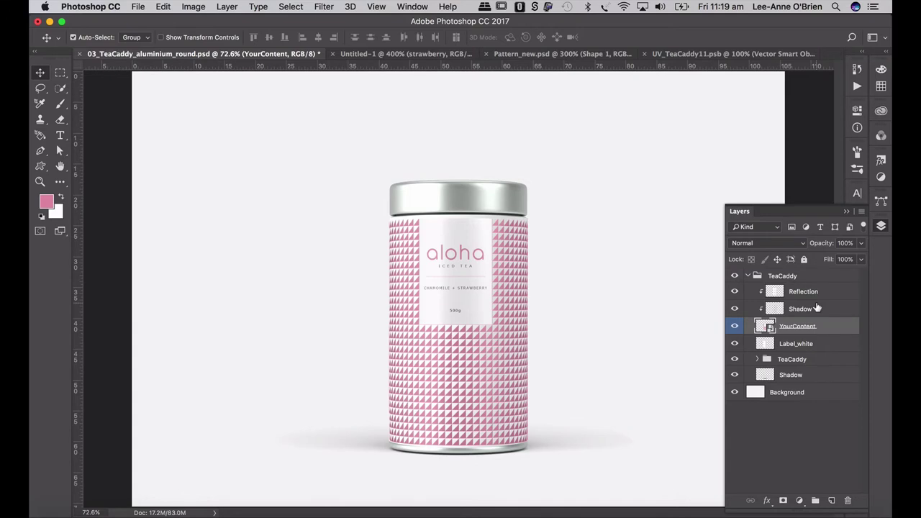
pyautogui.press('super+minus')
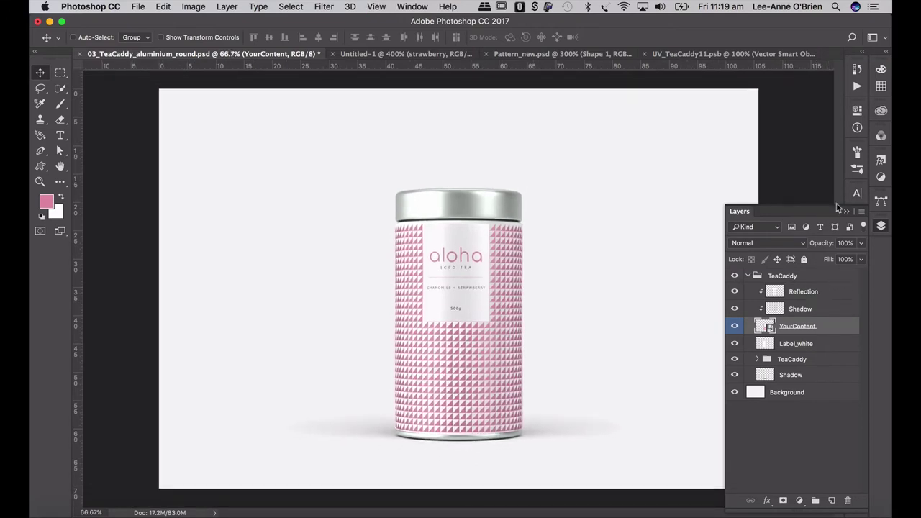
# Collapse the top-level TeaCaddy group and rename it TeaCaddy center.
pyautogui.click(748, 277)
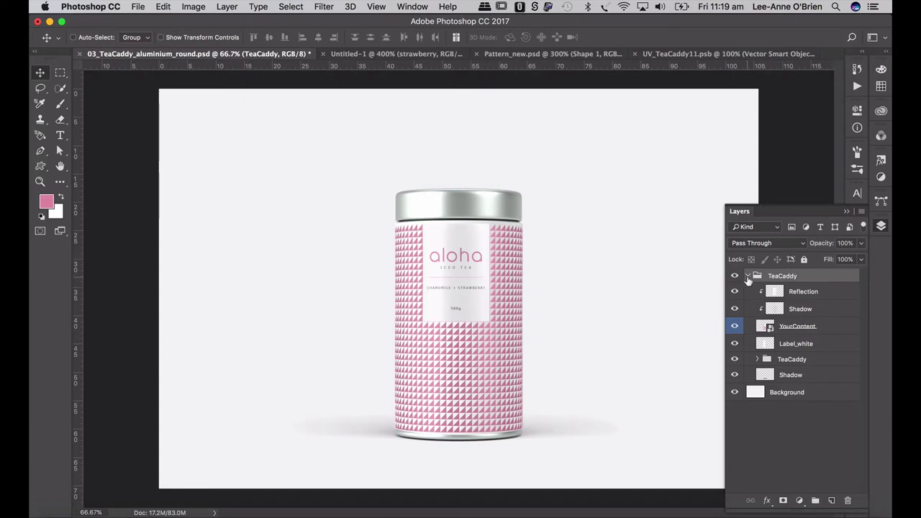
pyautogui.click(747, 277)
pyautogui.click(733, 277)
pyautogui.click(734, 278)
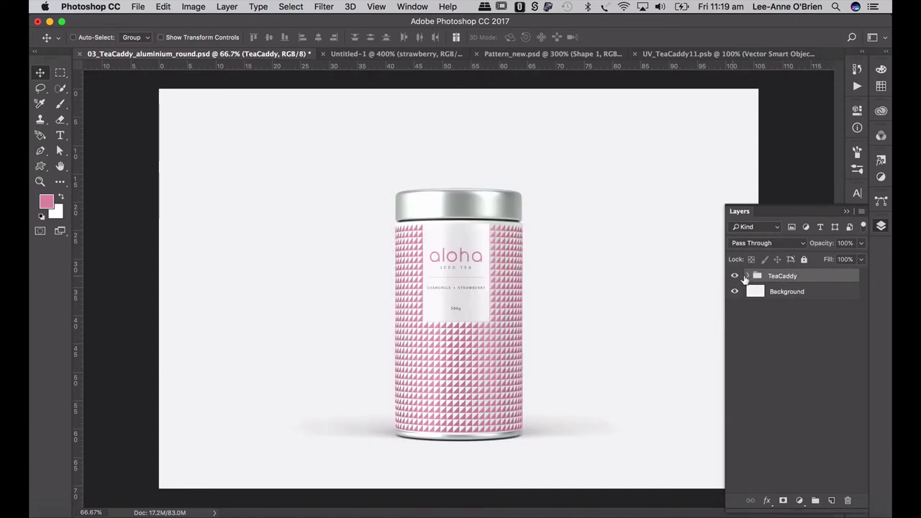
pyautogui.doubleClick(783, 276)
pyautogui.press('Return')
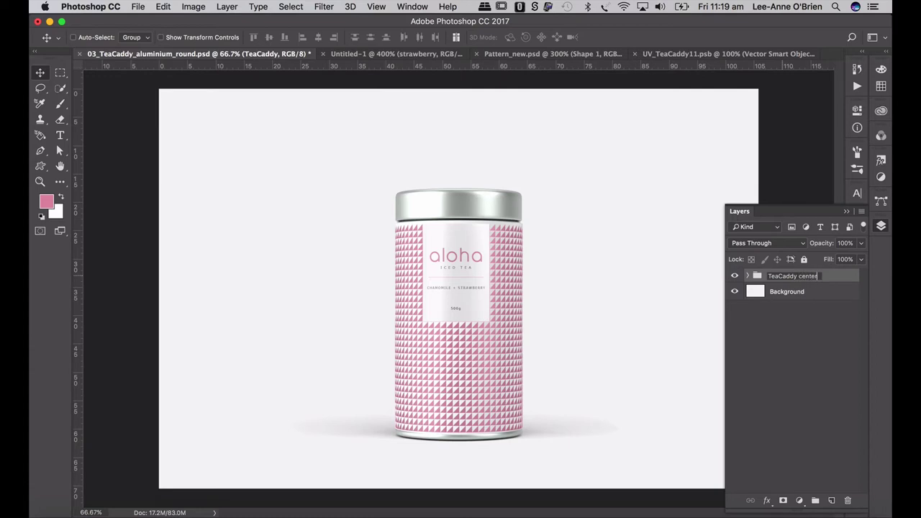
pyautogui.press('Return')
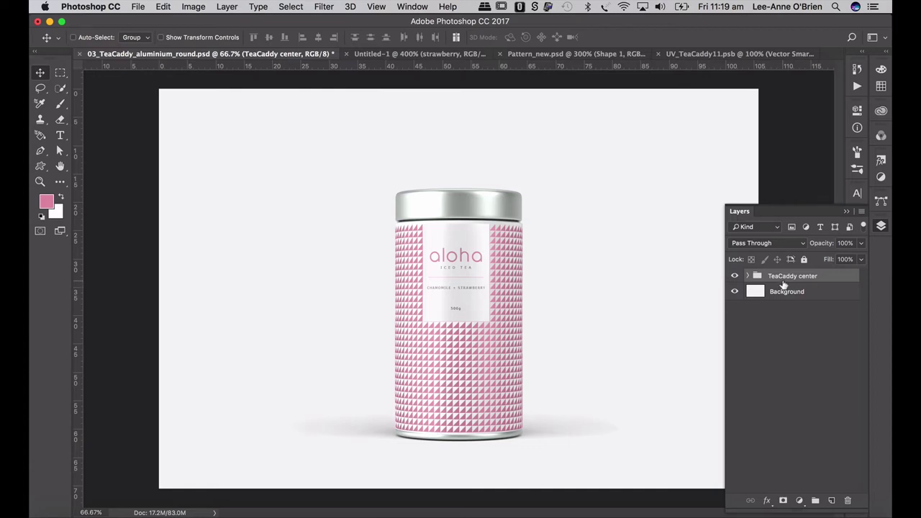
# Enlarge the mockup's canvas to 120 cm wide and 80 cm high, keeping the anchor centred.
pyautogui.click(195, 5)
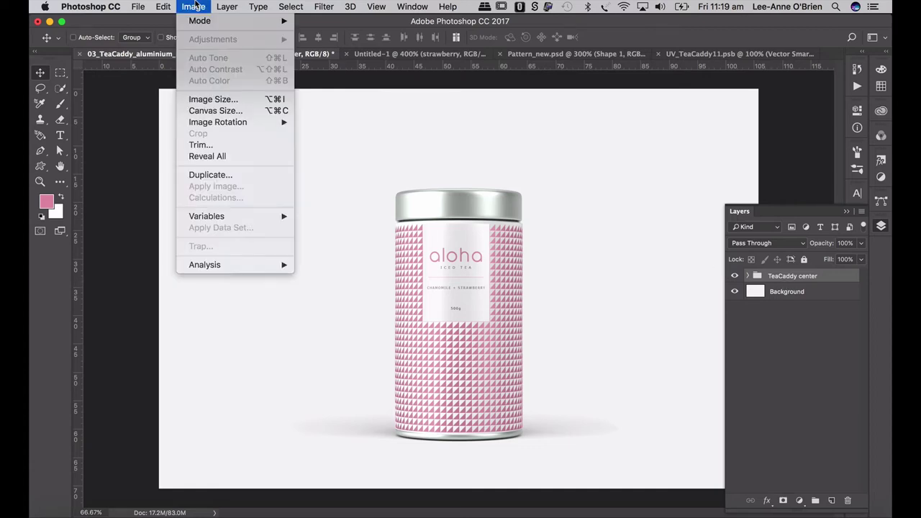
pyautogui.click(208, 111)
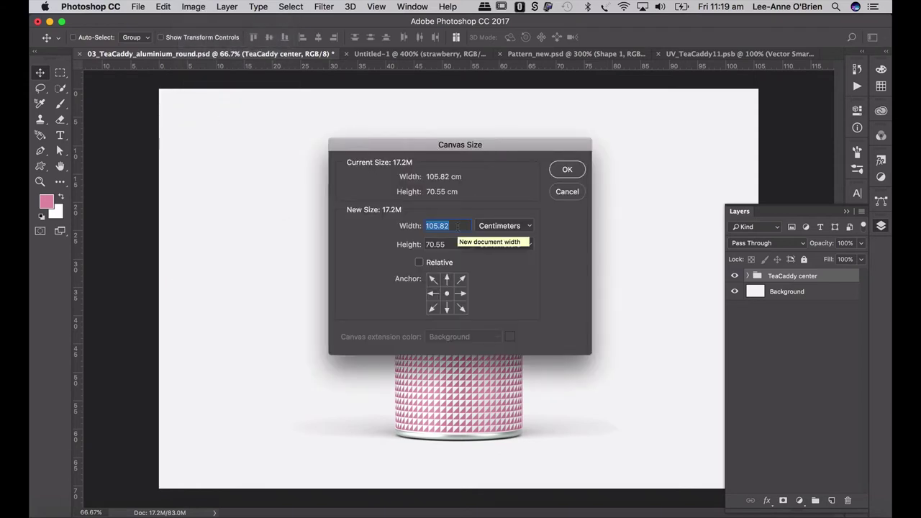
pyautogui.write('120')
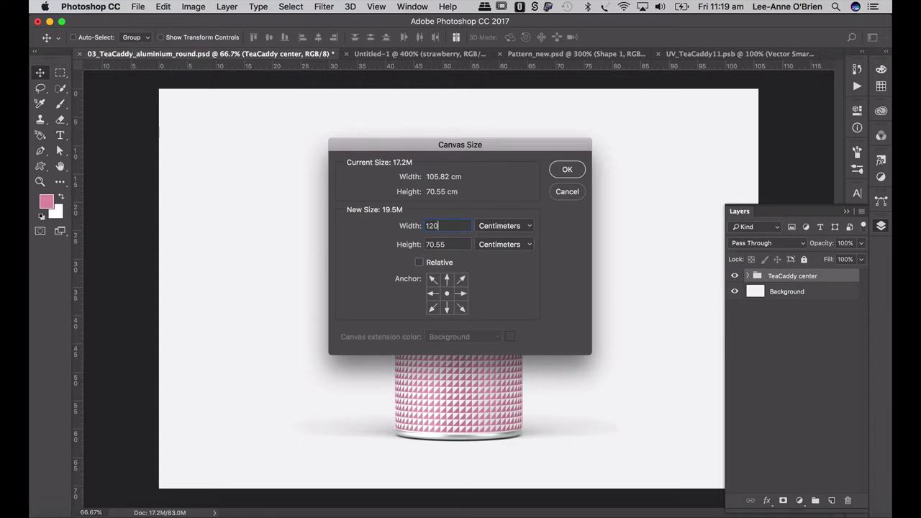
pyautogui.press('Tab')
pyautogui.write('80')
pyautogui.press('Return')
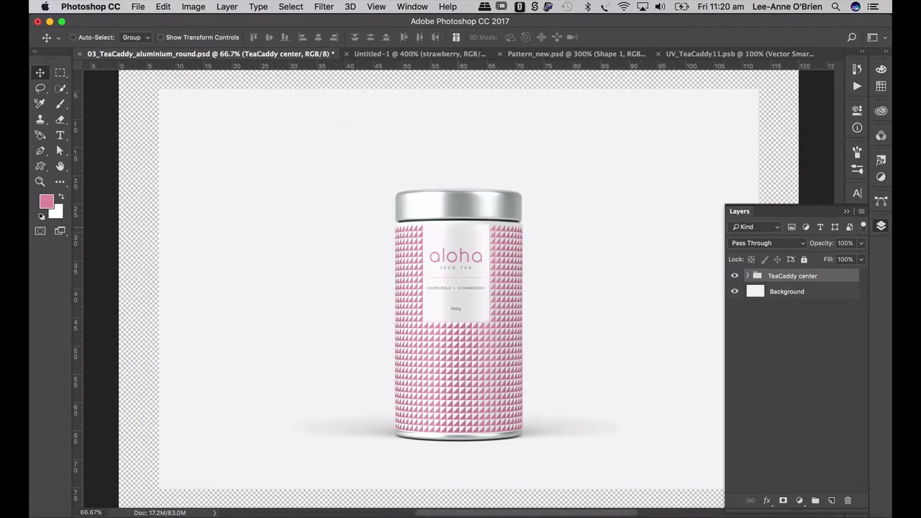
# Fill the entire enlarged canvas on the Background layer with white.
pyautogui.click(784, 292)
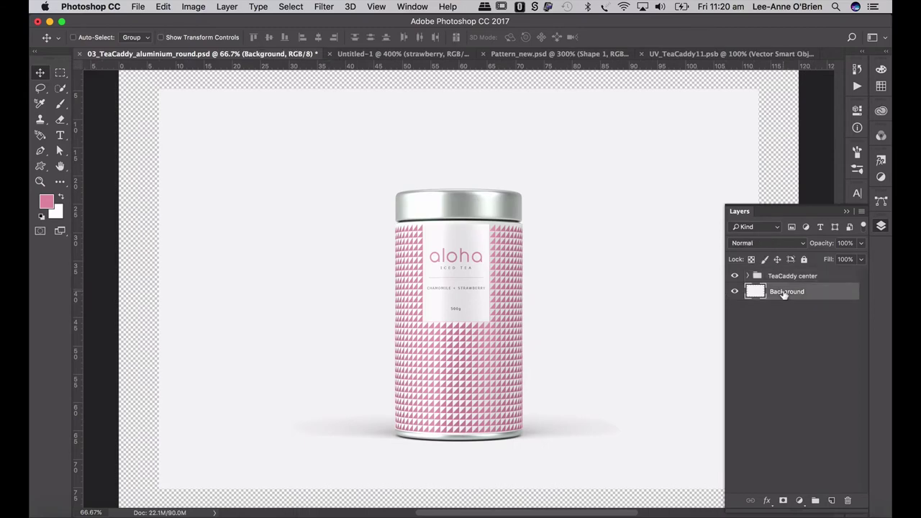
pyautogui.press('super+a')
pyautogui.hotkey('alt', 'BackSpace')
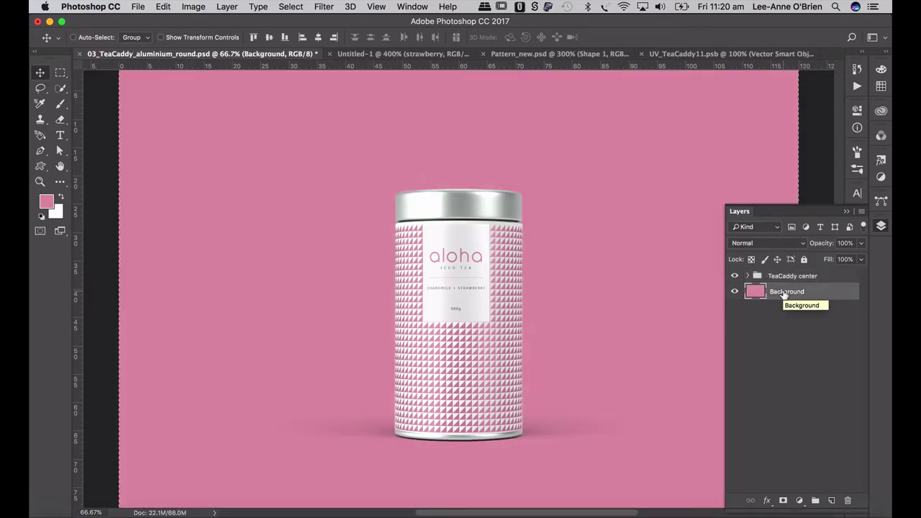
pyautogui.press('super+z')
pyautogui.press('super+z')
pyautogui.press('super+z')
pyautogui.press('alt+super+z')
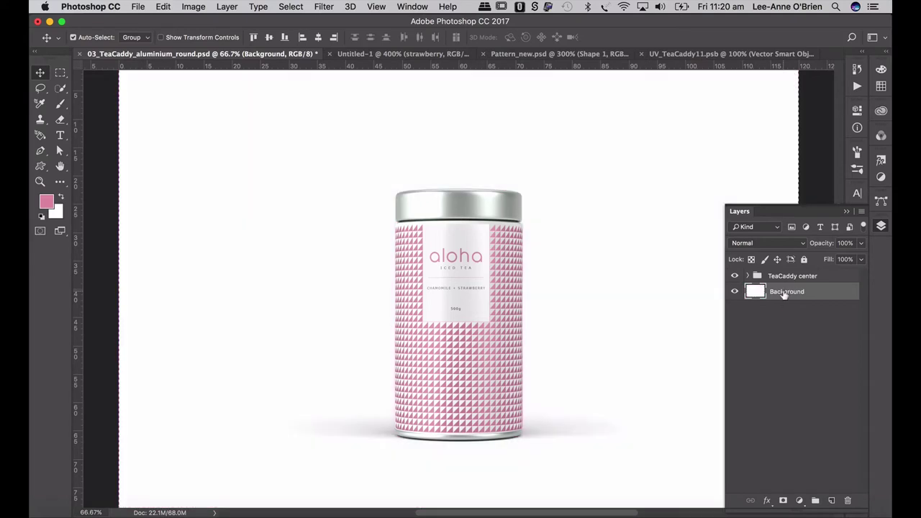
# Clear the canvas selection and move the TeaCaddy center group slightly upward on the canvas.
pyautogui.press('super+minus')
pyautogui.click(789, 279)
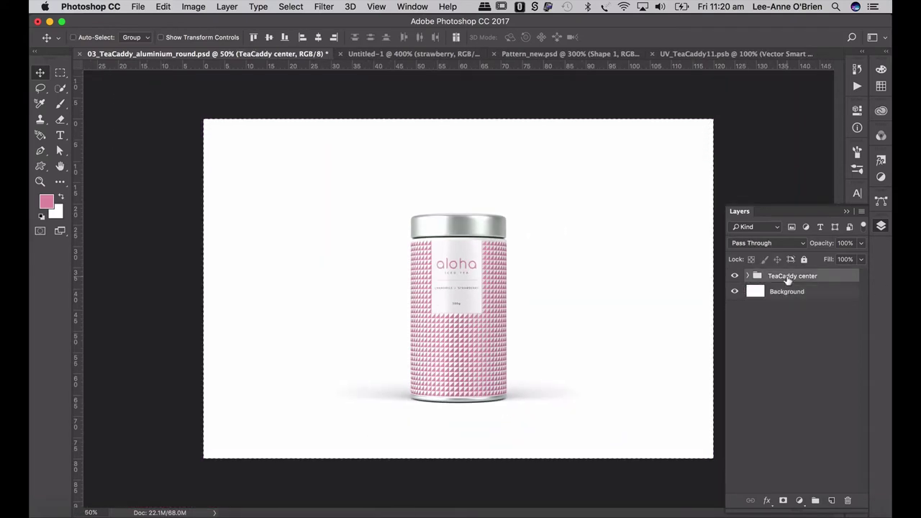
pyautogui.click(73, 37)
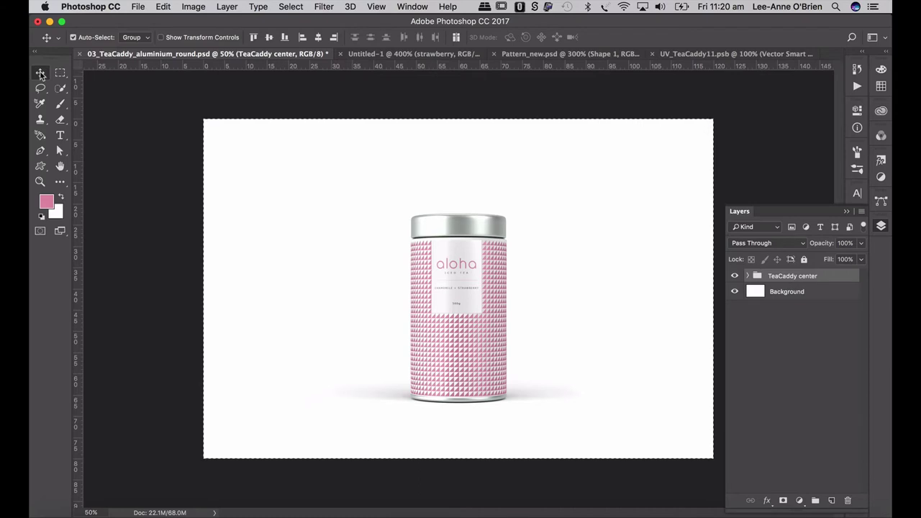
pyautogui.press('super+d')
pyautogui.moveTo(476, 327); pyautogui.dragTo(476, 313)
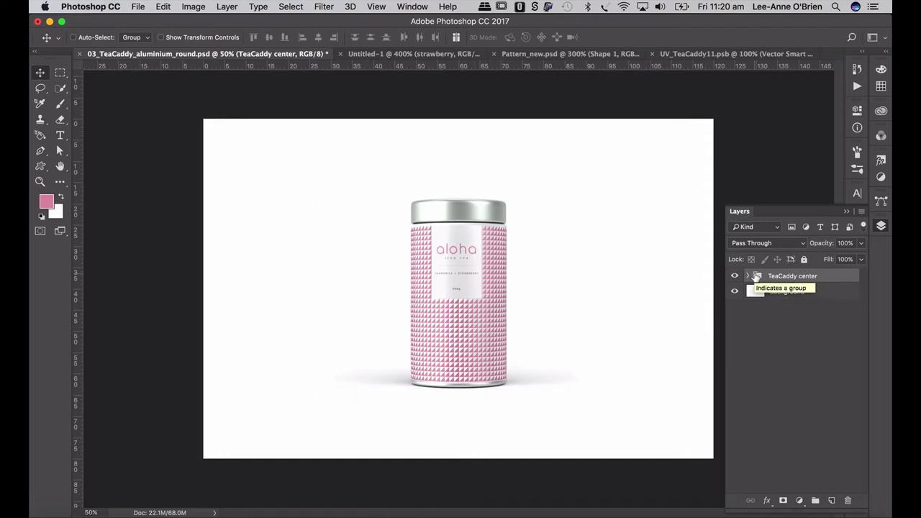
# Duplicate the TeaCaddy center group as TeaCaddy 2 and place the copy directly beside the original's left side.
pyautogui.moveTo(756, 278); pyautogui.dragTo(831, 500)
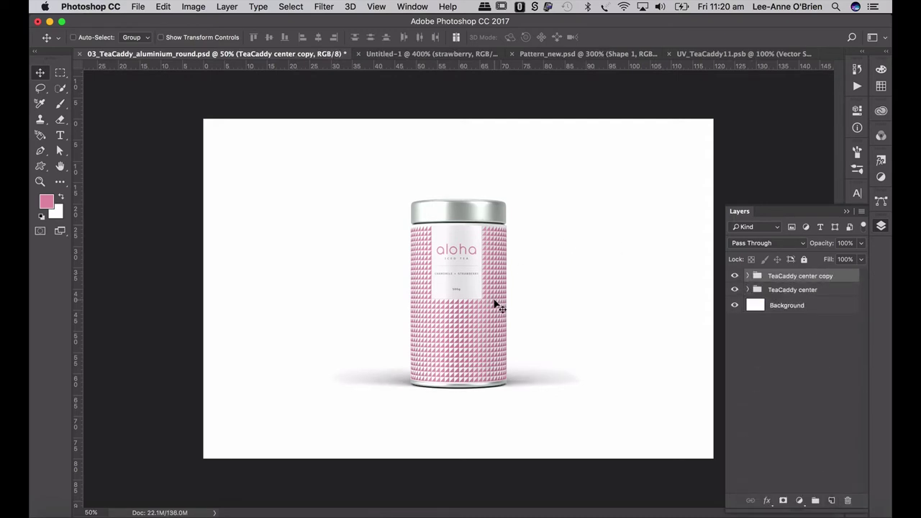
pyautogui.moveTo(493, 305); pyautogui.dragTo(398, 305)
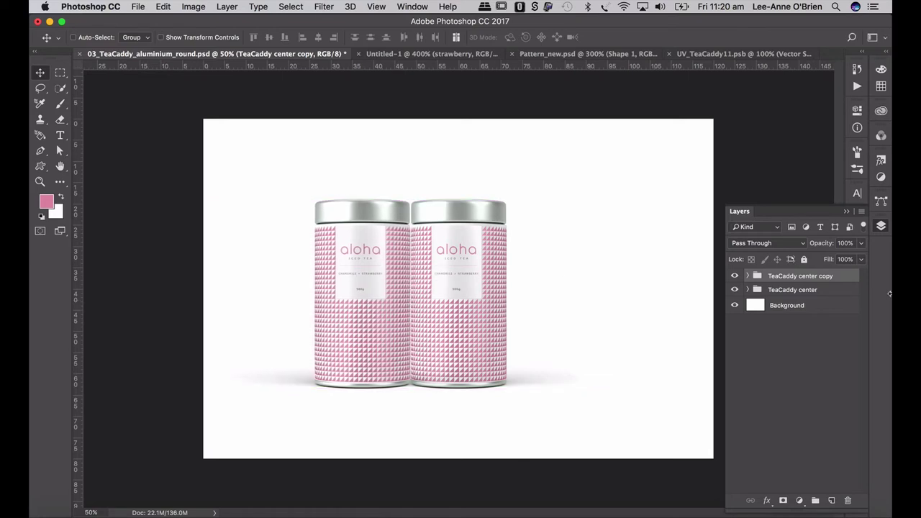
pyautogui.doubleClick(794, 276)
pyautogui.click(801, 275)
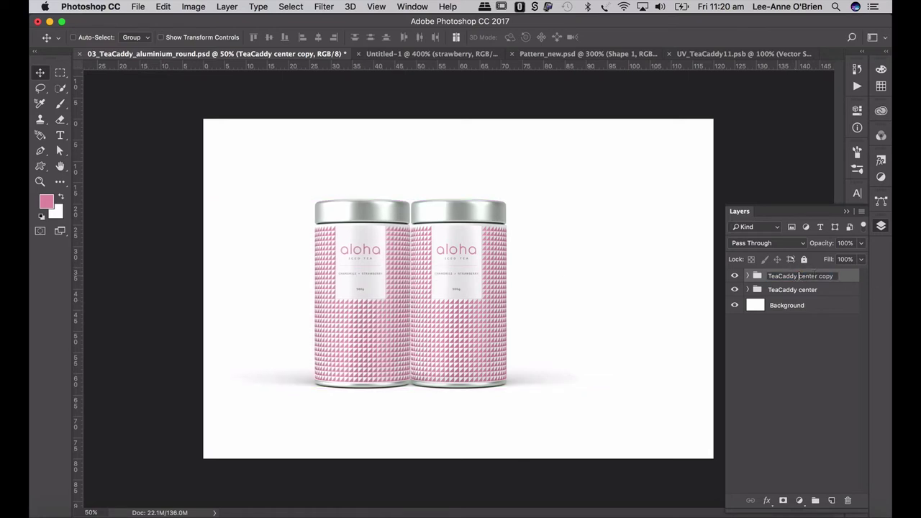
pyautogui.moveTo(799, 276); pyautogui.dragTo(884, 274)
pyautogui.write('2')
pyautogui.press('Return')
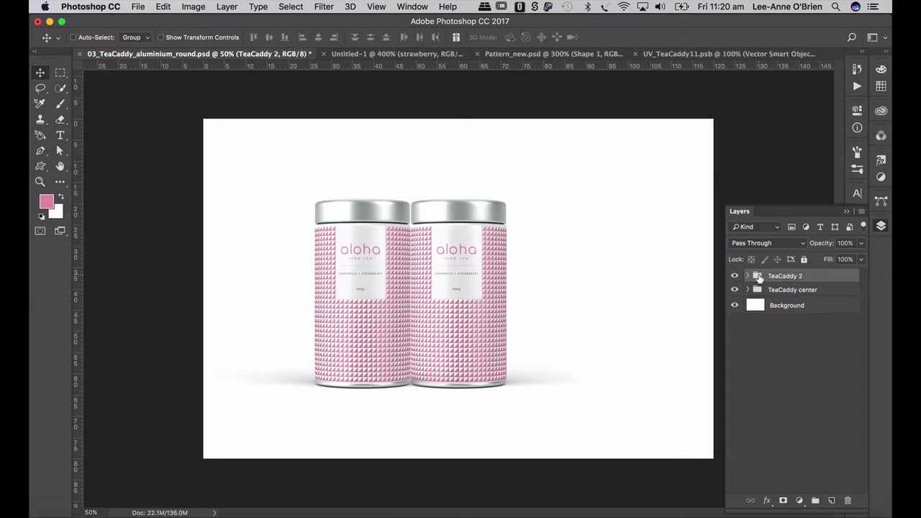
# Duplicate the TeaCaddy 2 group, place the copy directly to the right of the centre caddy and rename it TeaCaddy 4.
pyautogui.moveTo(758, 278); pyautogui.dragTo(832, 500)
pyautogui.moveTo(478, 295); pyautogui.dragTo(567, 317)
pyautogui.doubleClick(802, 276)
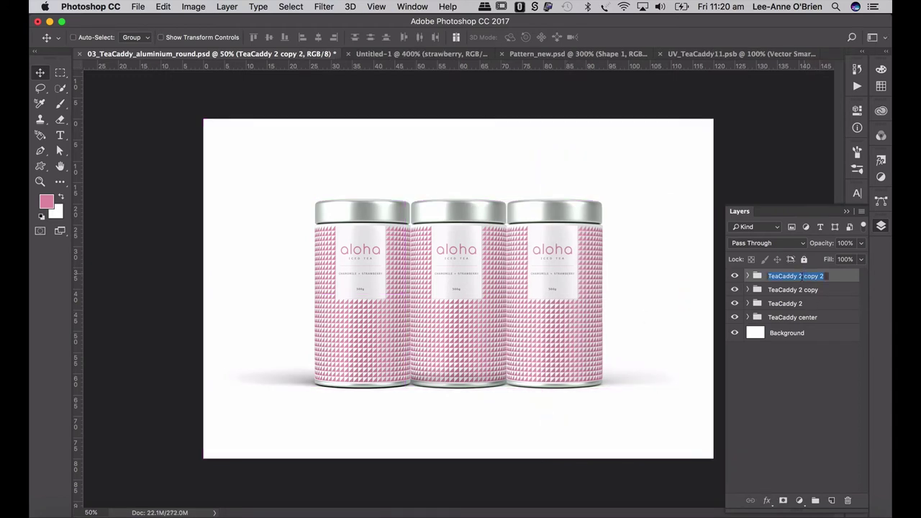
pyautogui.moveTo(799, 276); pyautogui.dragTo(848, 276)
pyautogui.write('4')
pyautogui.press('Return')
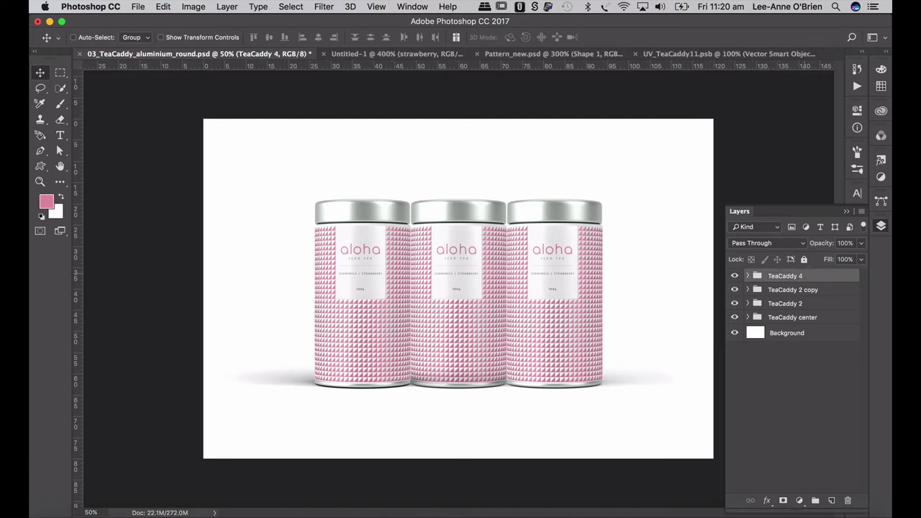
# Delete the surplus TeaCaddy 2 copy group together with its contents.
pyautogui.click(811, 291)
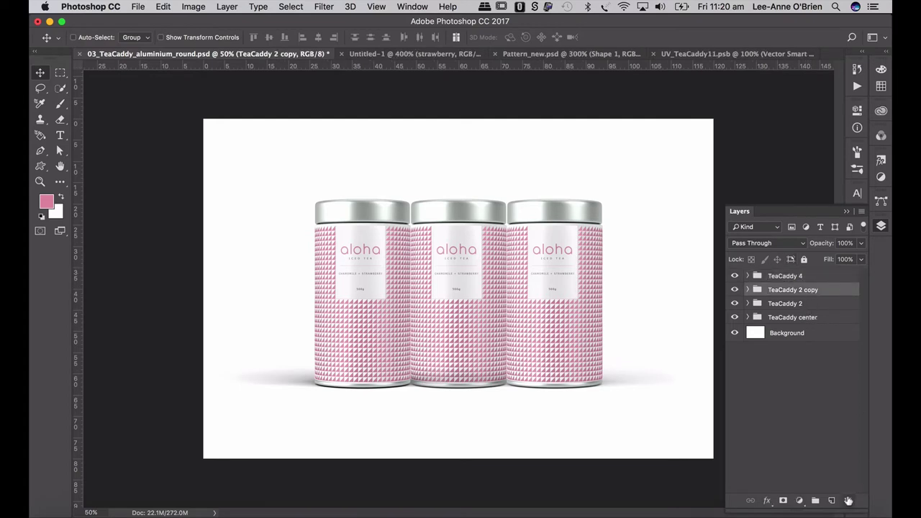
pyautogui.click(848, 500)
pyautogui.click(570, 191)
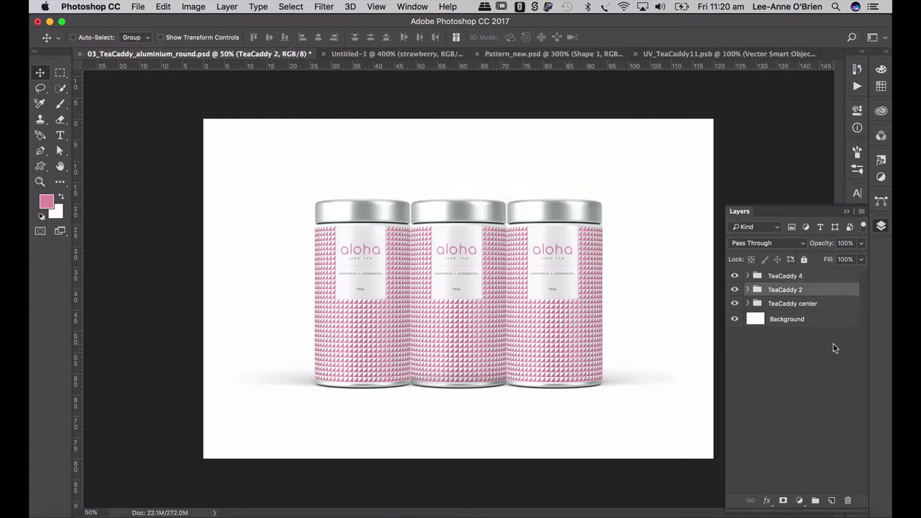
# Reorder the layer groups so TeaCaddy center is uppermost, followed by TeaCaddy 4 and TeaCaddy 2.
pyautogui.moveTo(807, 305); pyautogui.dragTo(805, 272)
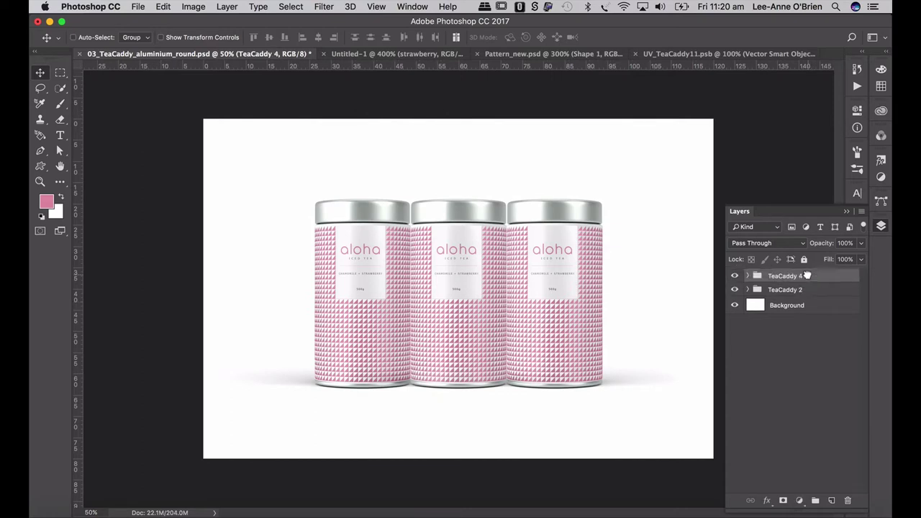
pyautogui.press('super+z')
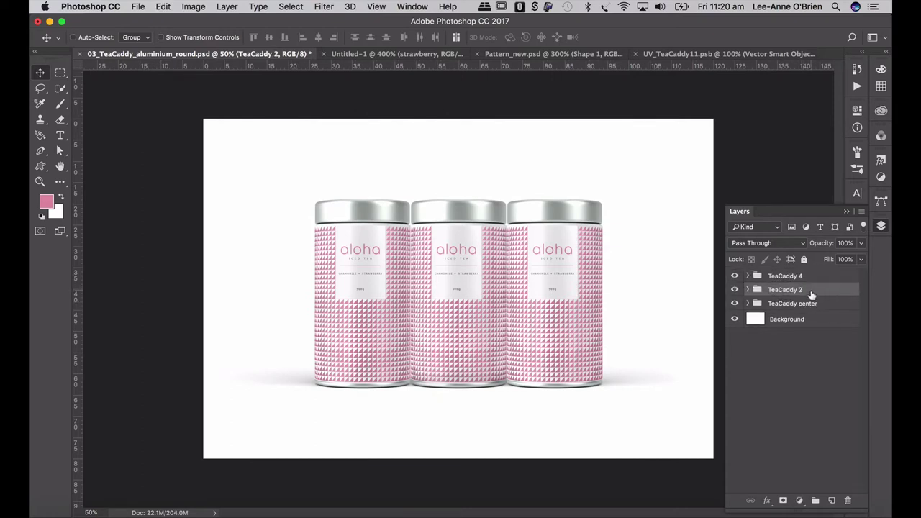
pyautogui.moveTo(804, 291)
pyautogui.mouseDown()
pyautogui.moveTo(804, 310)
pyautogui.moveTo(811, 277)
pyautogui.moveTo(810, 297)
pyautogui.mouseUp()
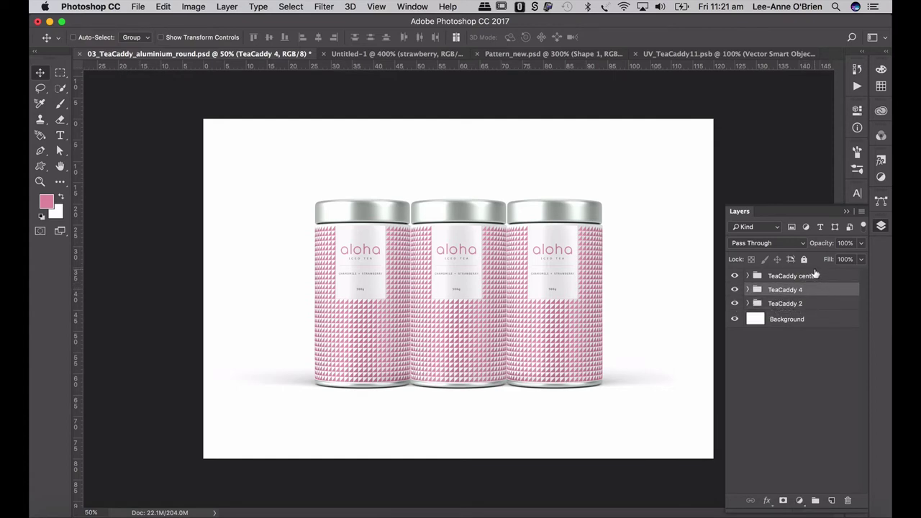
# Scale the TeaCaddy 4 and TeaCaddy 2 groups together to 90% width and height and apply the transformation.
pyautogui.click(813, 274)
pyautogui.click(812, 290)
pyautogui.keyDown('shift'); pyautogui.click(804, 304); pyautogui.keyUp('shift')
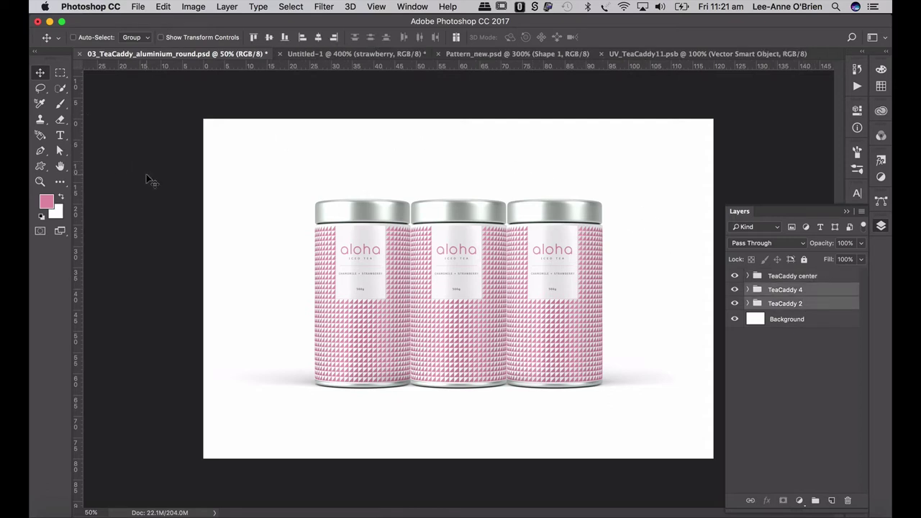
pyautogui.click(163, 6)
pyautogui.moveTo(207, 276)
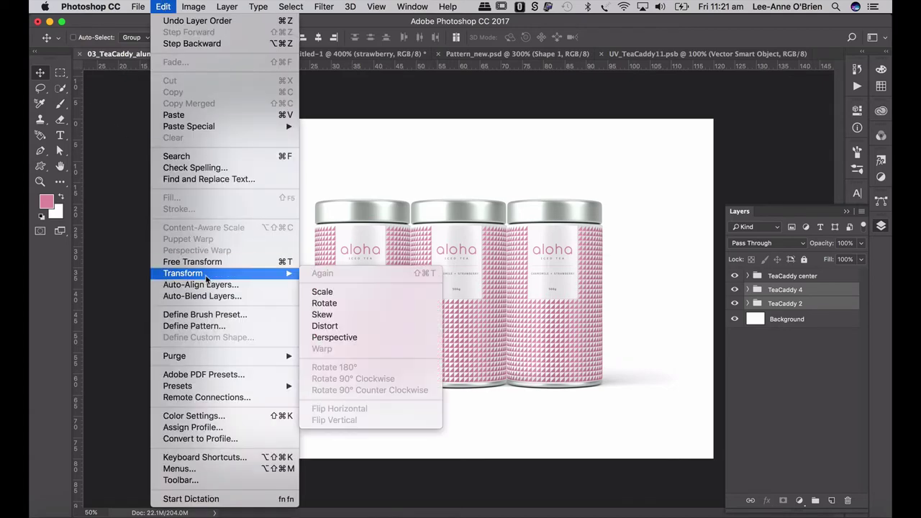
pyautogui.click(313, 295)
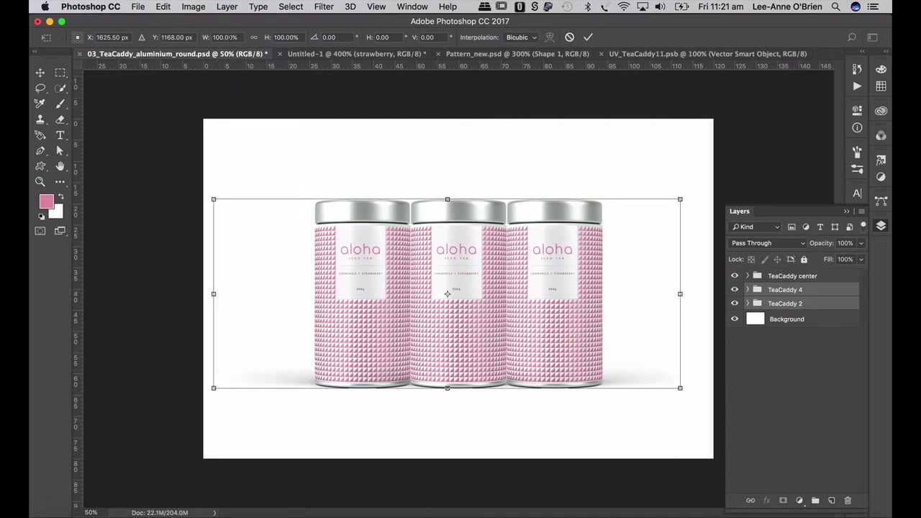
pyautogui.write('90')
pyautogui.press('Tab')
pyautogui.write('90')
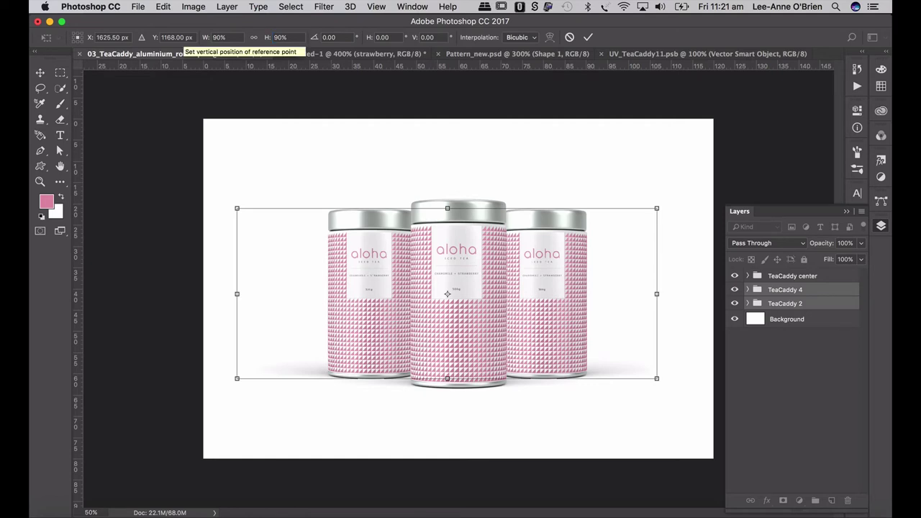
pyautogui.click(40, 72)
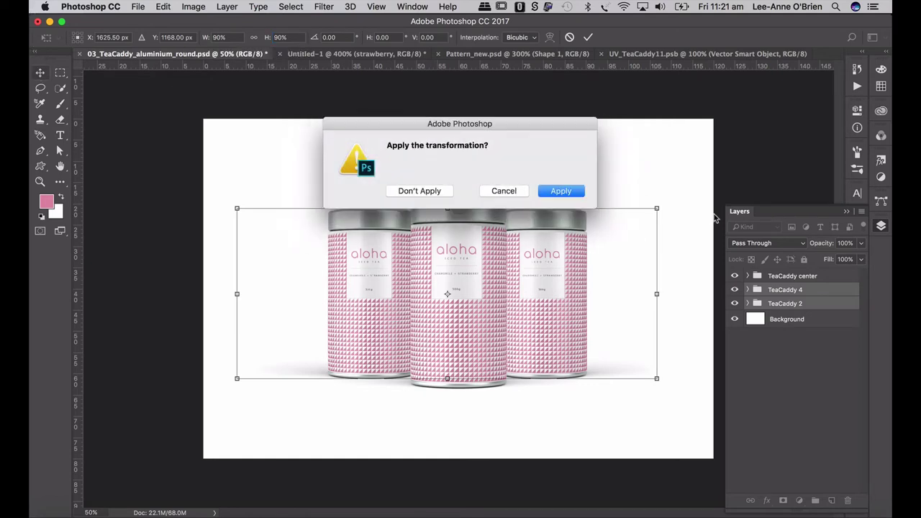
pyautogui.click(576, 193)
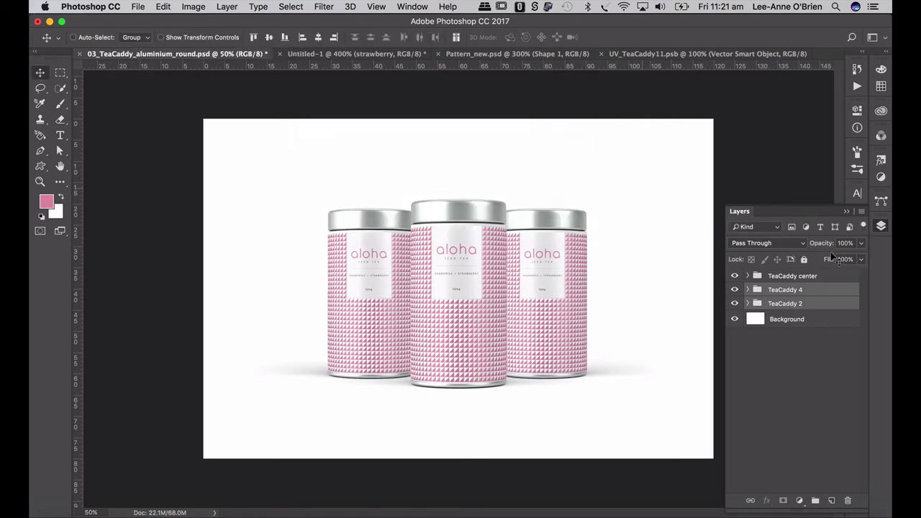
# Duplicate the TeaCaddy 2 group as TeaCaddy 1 and stack the copy directly below the original in the layer order.
pyautogui.click(790, 303)
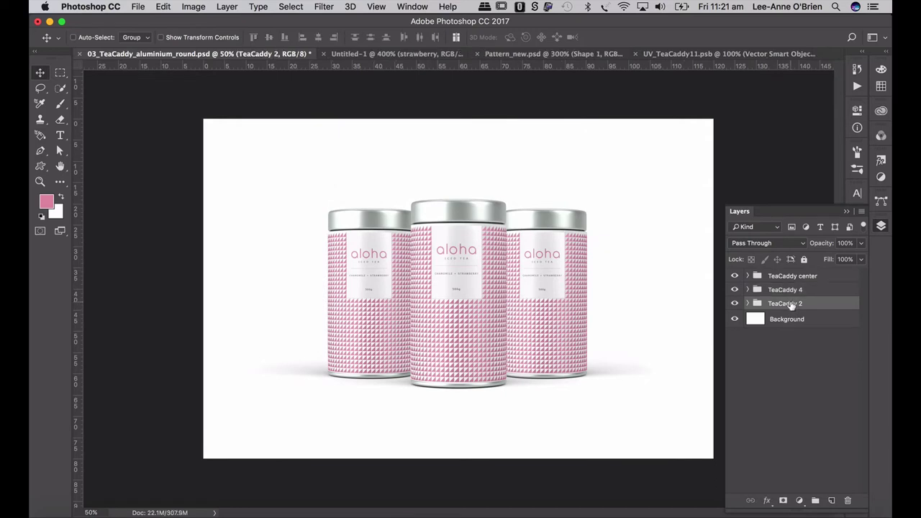
pyautogui.moveTo(790, 303); pyautogui.dragTo(832, 500)
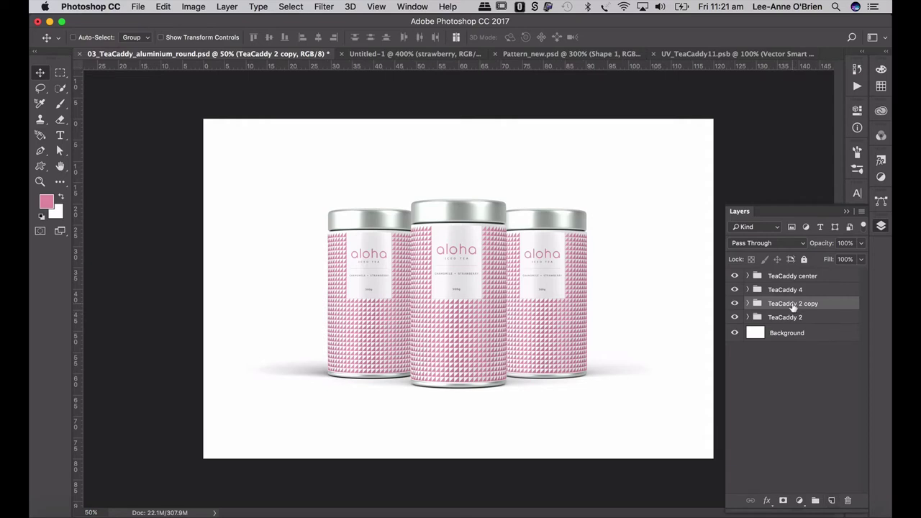
pyautogui.doubleClick(798, 303)
pyautogui.moveTo(798, 301); pyautogui.dragTo(807, 324)
pyautogui.write('1')
pyautogui.press('Return')
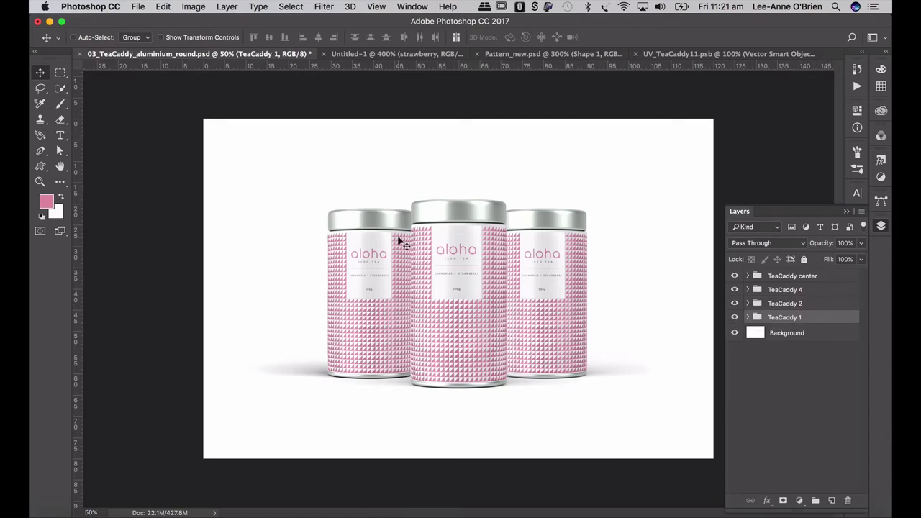
# Move the TeaCaddy 1 caddy out to the left of TeaCaddy 2 so the two stand edge to edge.
pyautogui.moveTo(398, 289); pyautogui.dragTo(308, 291)
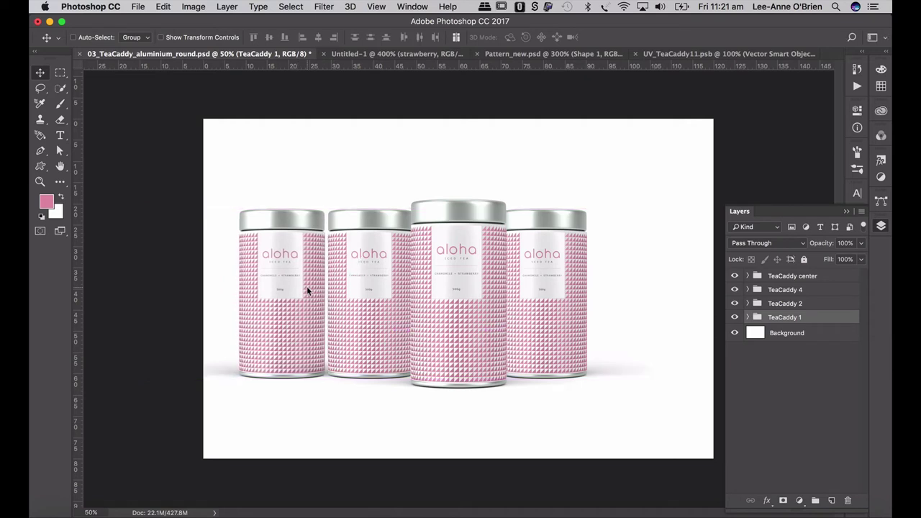
pyautogui.press('Right')
pyautogui.press('Right')
pyautogui.press('Right')
pyautogui.press('Right')
pyautogui.press('Right')
pyautogui.press('Right')
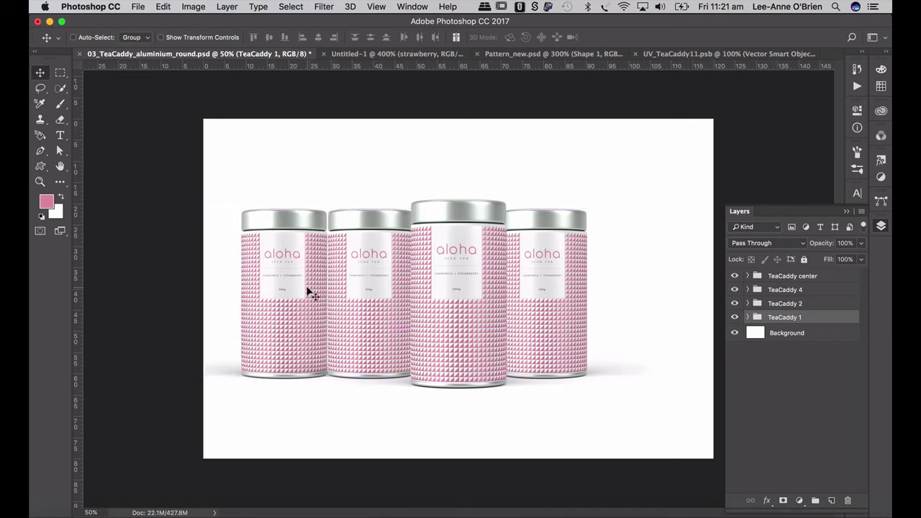
# Duplicate the TeaCaddy 4 group as TeaCaddy 5 and place the copy directly beside the original's right side.
pyautogui.moveTo(804, 293); pyautogui.dragTo(832, 502)
pyautogui.doubleClick(801, 289)
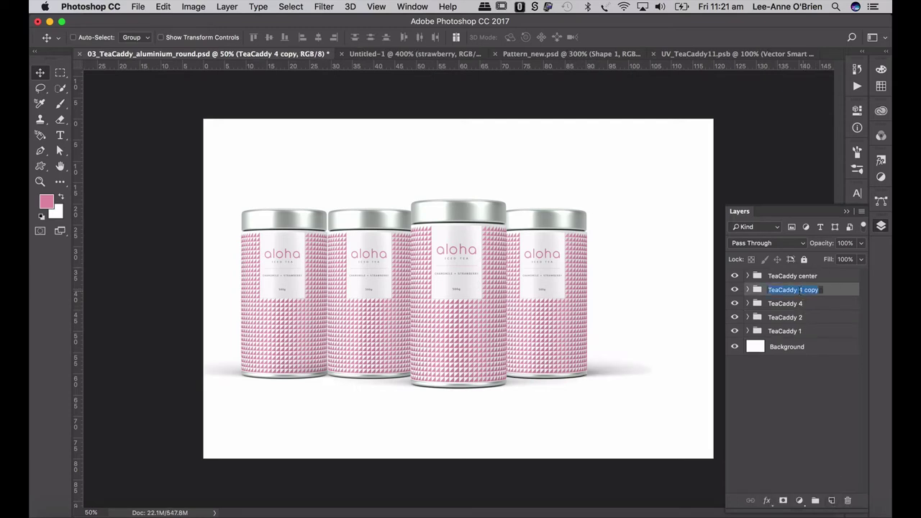
pyautogui.click(801, 290)
pyautogui.write('5')
pyautogui.press('Return')
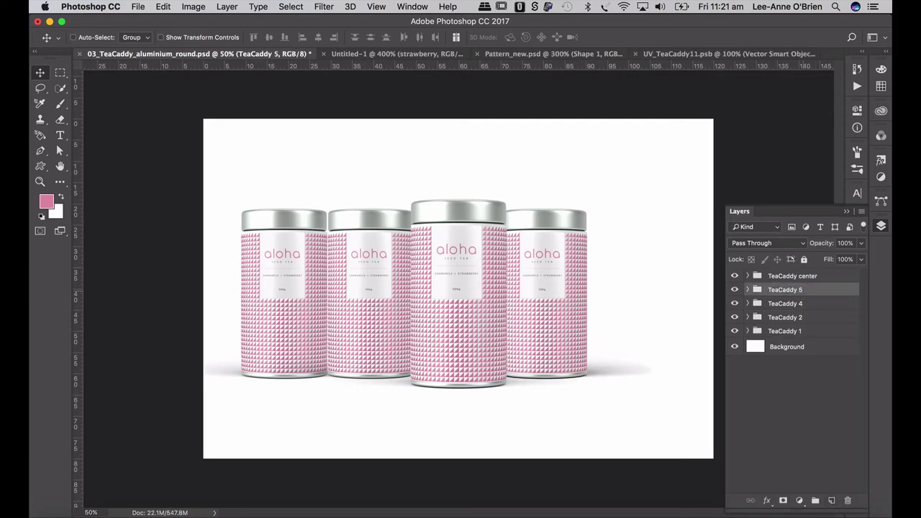
pyautogui.moveTo(545, 305); pyautogui.dragTo(625, 308)
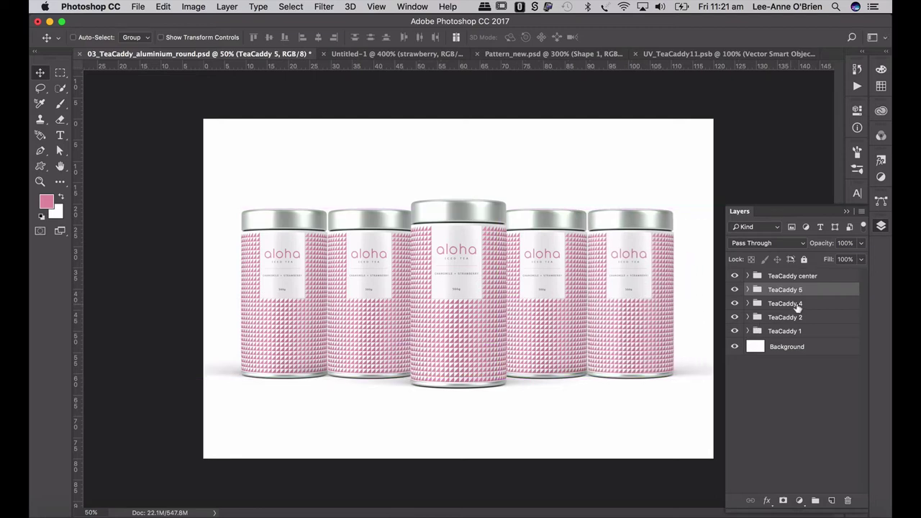
# Stack TeaCaddy 5 below TeaCaddy 2 and scale the TeaCaddy 5 and TeaCaddy 1 groups together to about 90%, centred behind the other caddies.
pyautogui.moveTo(804, 292); pyautogui.dragTo(807, 323)
pyautogui.keyDown('shift'); pyautogui.click(812, 331); pyautogui.keyUp('shift')
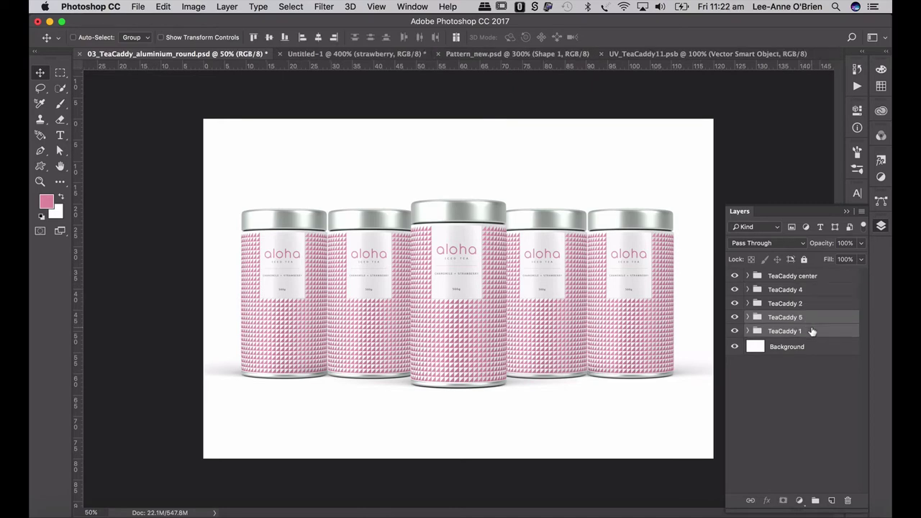
pyautogui.click(162, 6)
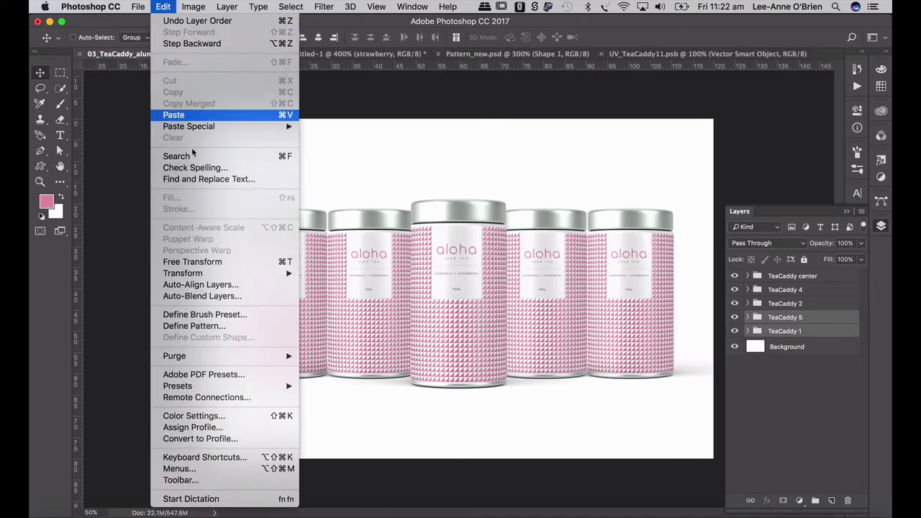
pyautogui.moveTo(203, 274)
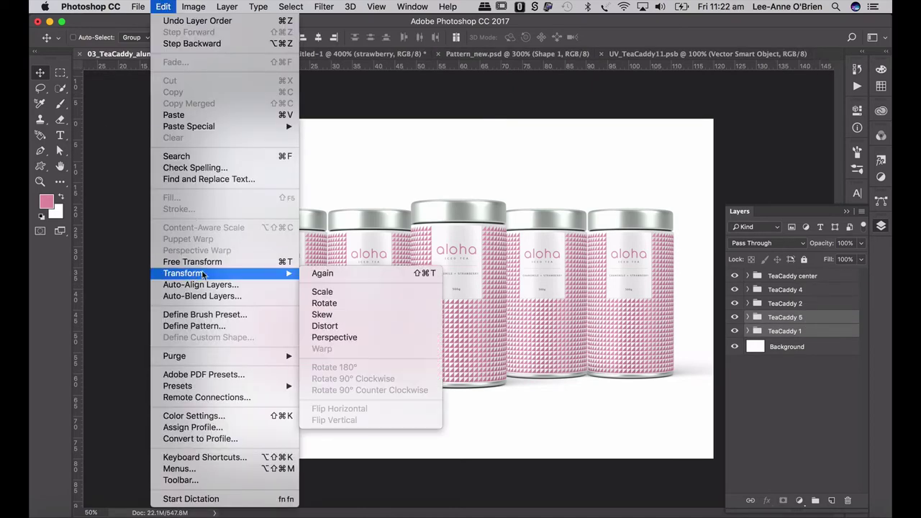
pyautogui.click(320, 292)
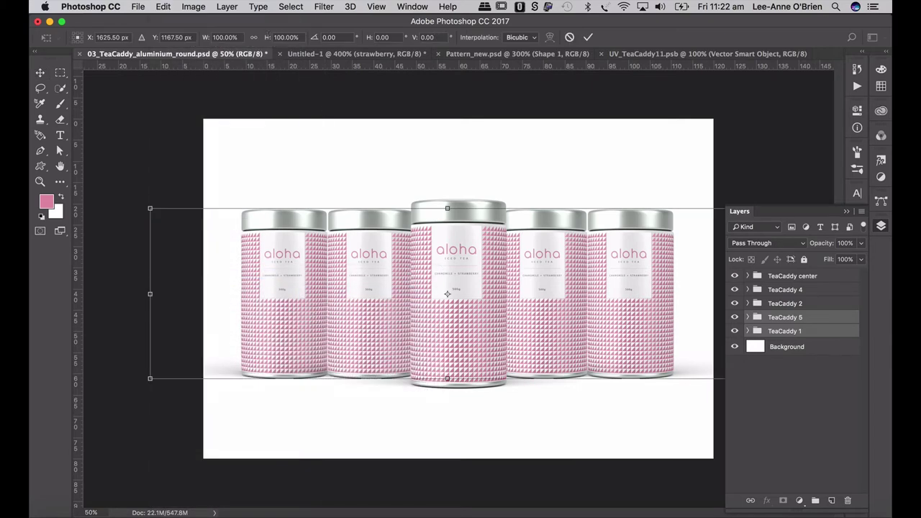
pyautogui.click(213, 36)
pyautogui.write('90')
pyautogui.press('Tab')
pyautogui.write('90')
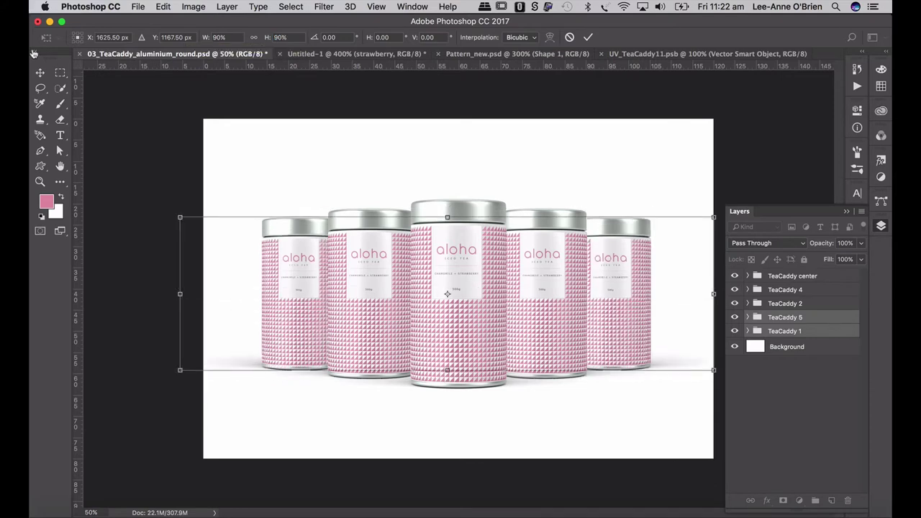
pyautogui.press('Tab')
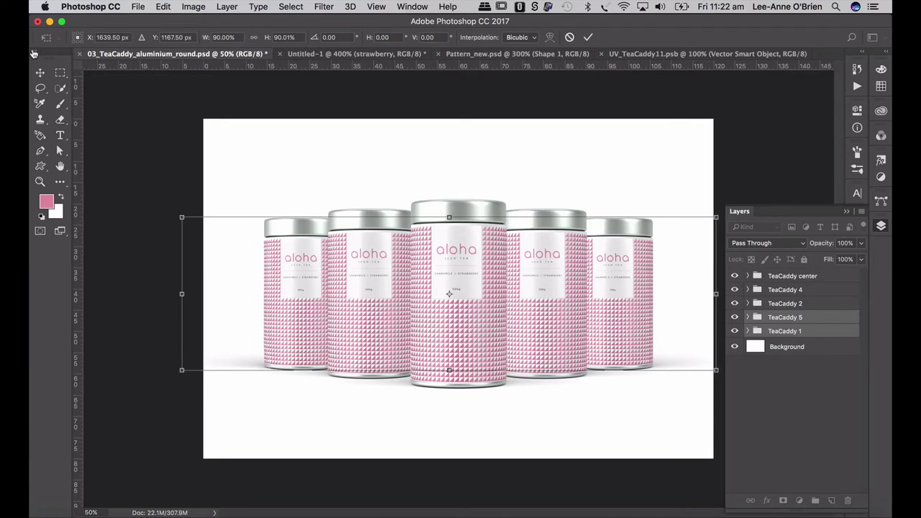
pyautogui.click(40, 73)
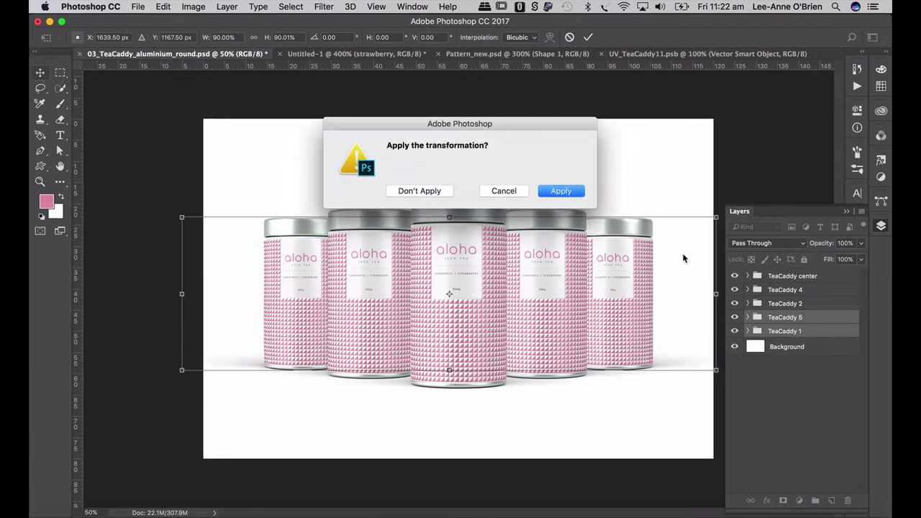
pyautogui.click(561, 191)
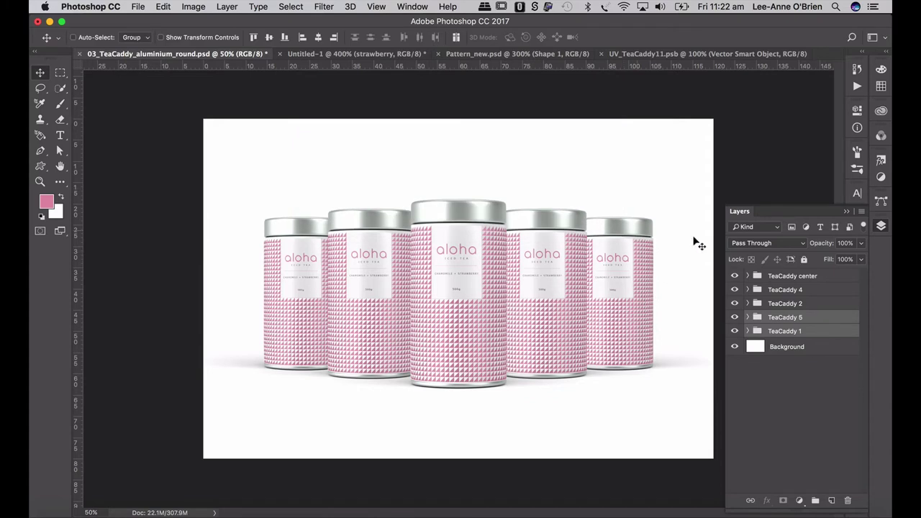
pyautogui.click(803, 318)
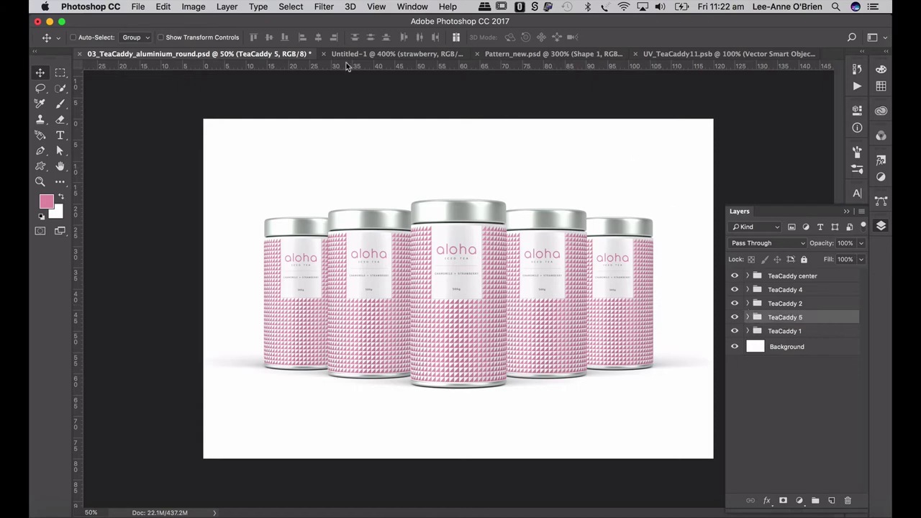
pyautogui.click(324, 55)
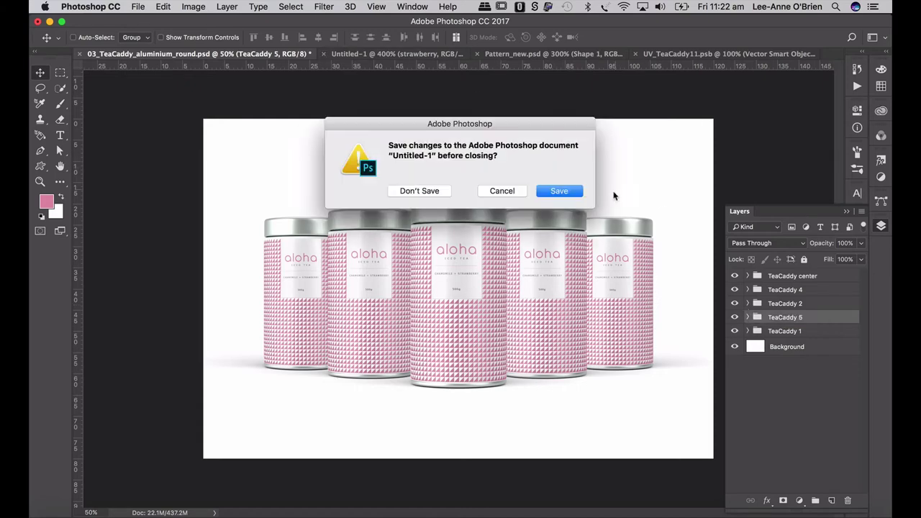
pyautogui.click(564, 190)
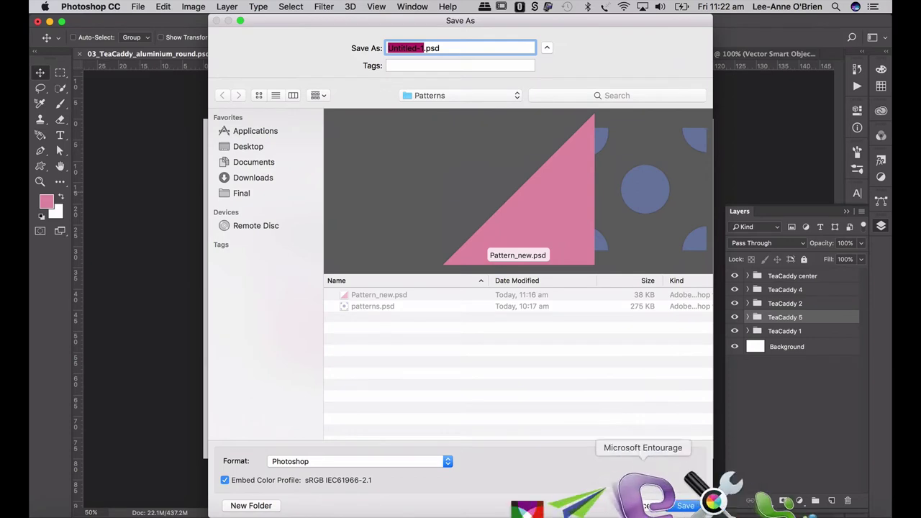
pyautogui.click(650, 508)
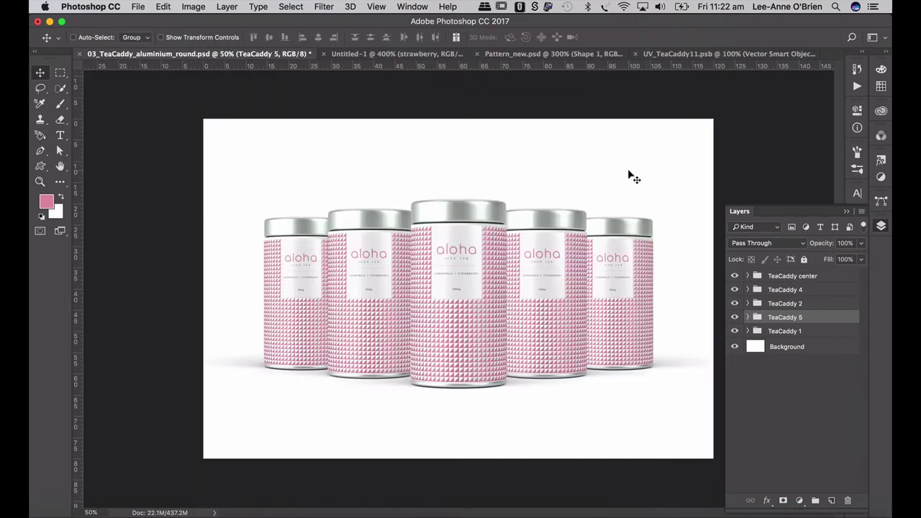
# Switch to the Pattern_new.psd document and rename its Shape 1 layer as strawberry.
pyautogui.click(522, 56)
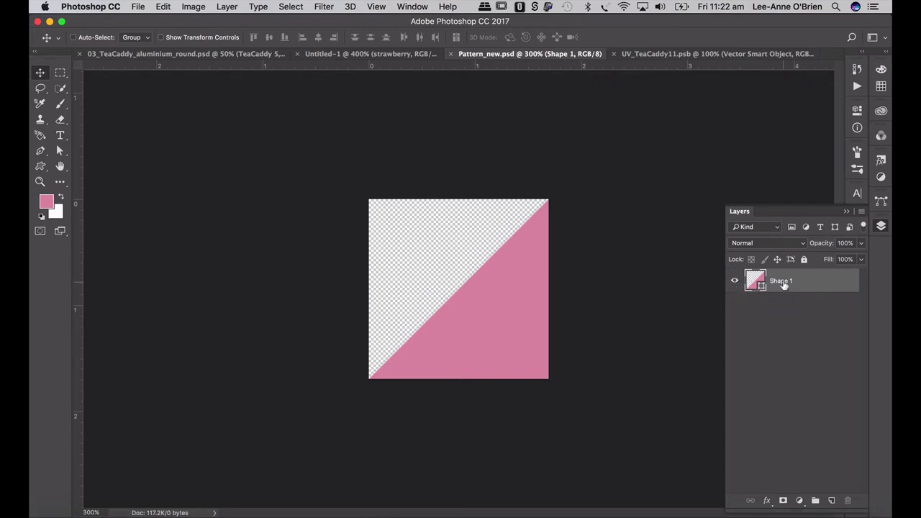
pyautogui.doubleClick(782, 282)
pyautogui.write('strawberry')
pyautogui.press('Return')
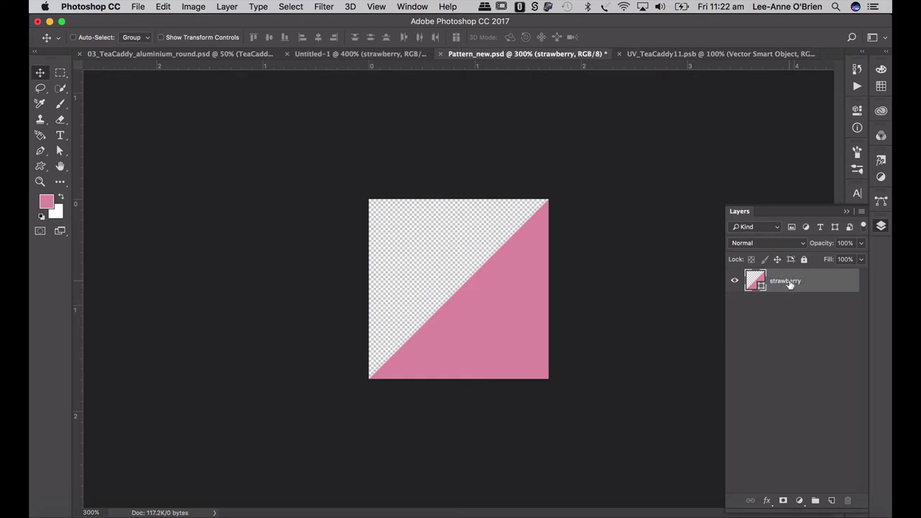
# Duplicate the strawberry layer and fill the copied triangle with the recently used blue #7084b3.
pyautogui.moveTo(787, 284); pyautogui.dragTo(832, 499)
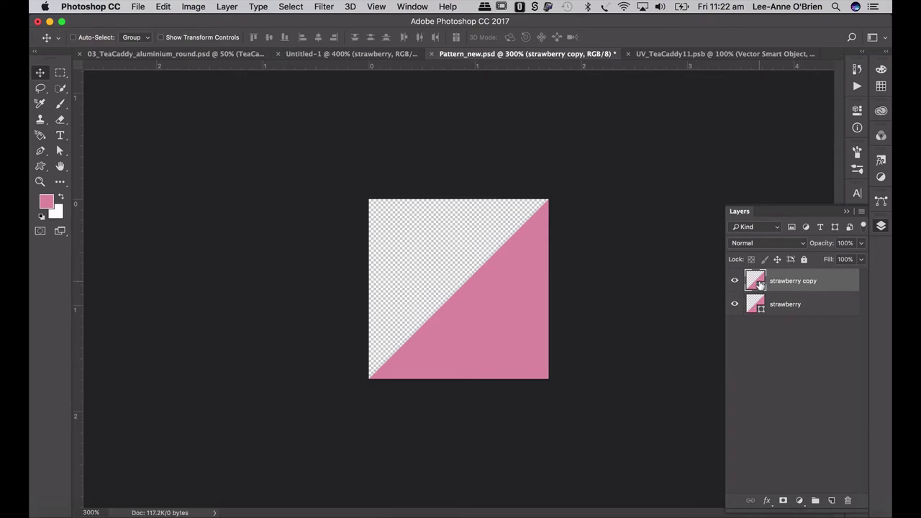
pyautogui.doubleClick(755, 281)
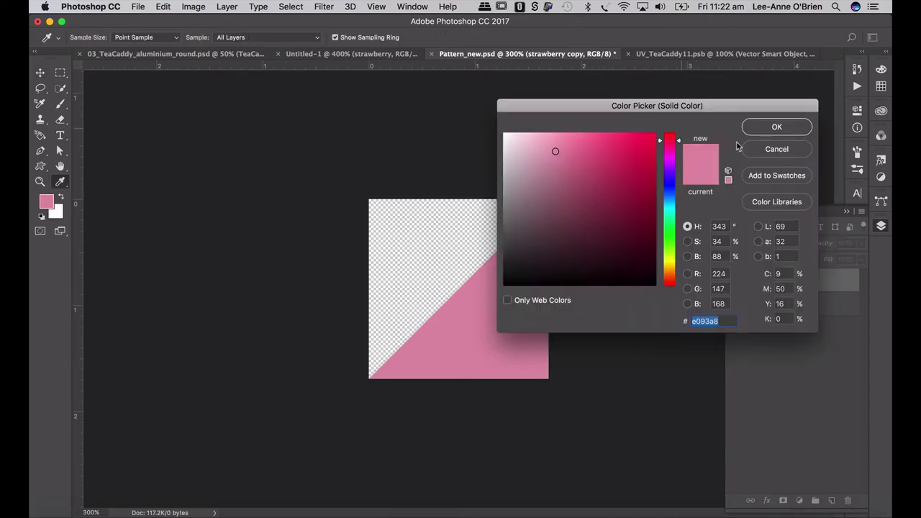
pyautogui.click(767, 151)
pyautogui.click(40, 167)
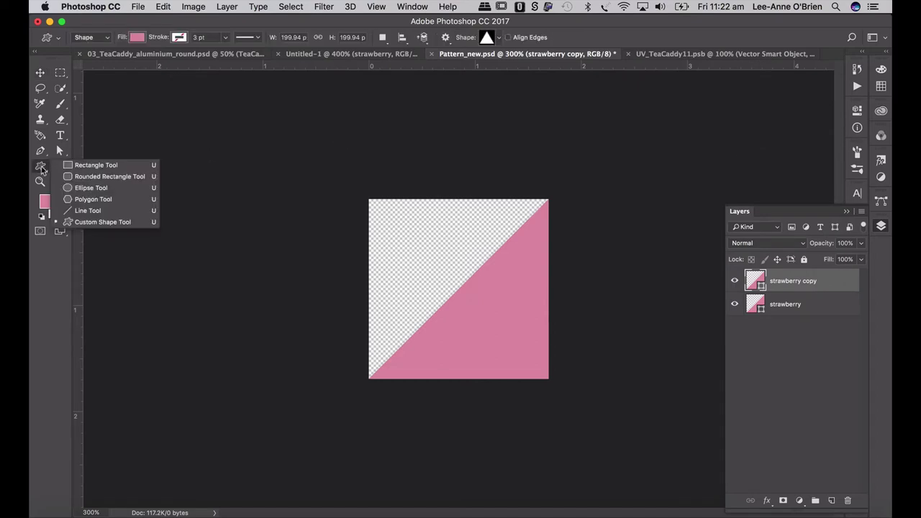
pyautogui.click(137, 37)
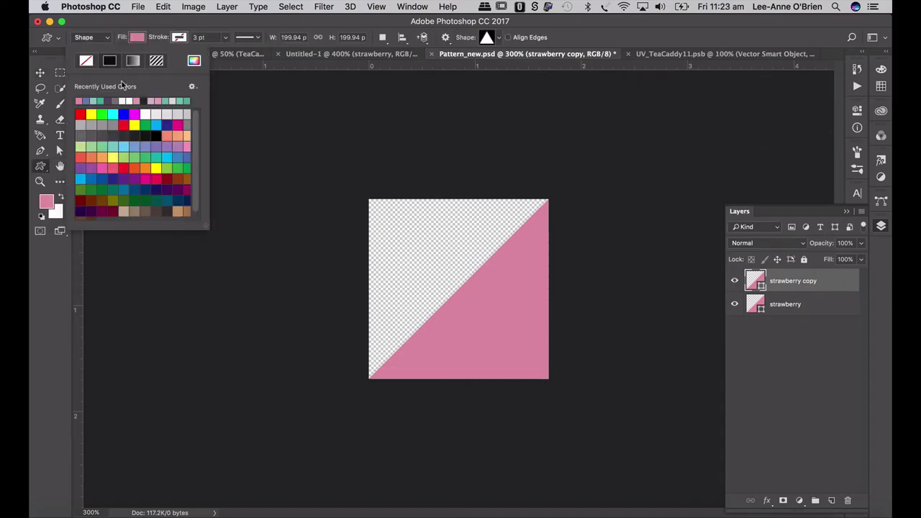
pyautogui.click(86, 100)
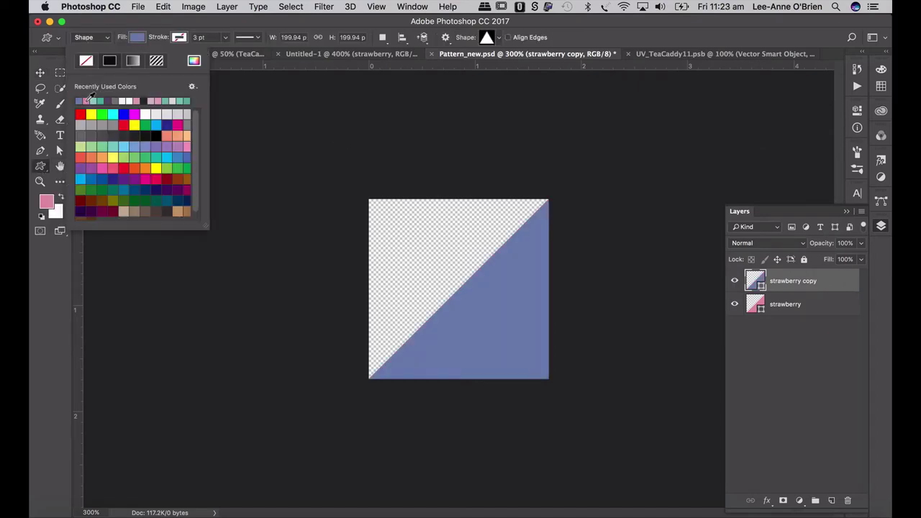
# Hide the strawberry layer and rename its blue copy as lavender.
pyautogui.click(734, 303)
pyautogui.click(734, 304)
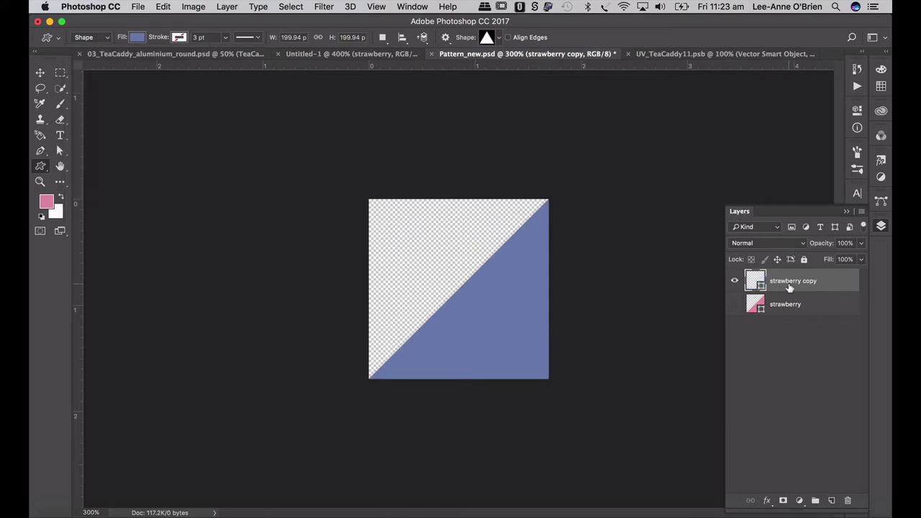
pyautogui.click(734, 303)
pyautogui.doubleClick(757, 283)
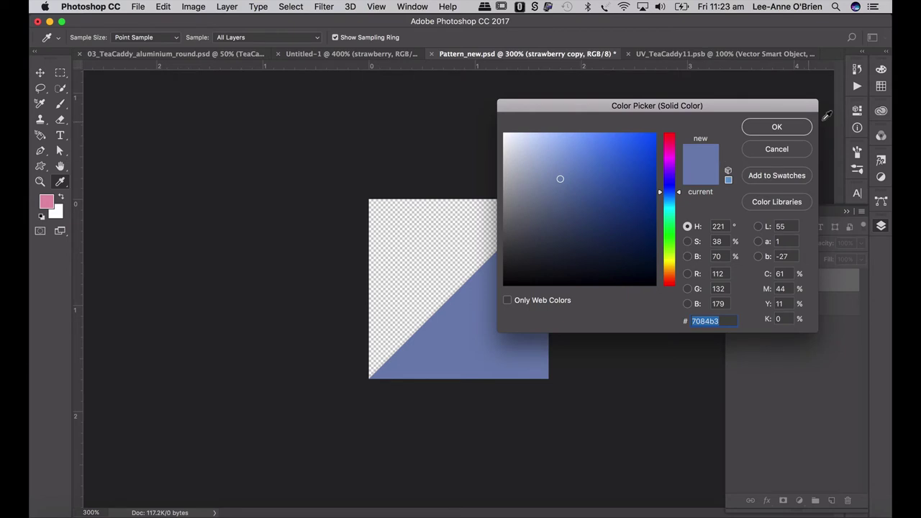
pyautogui.click(794, 127)
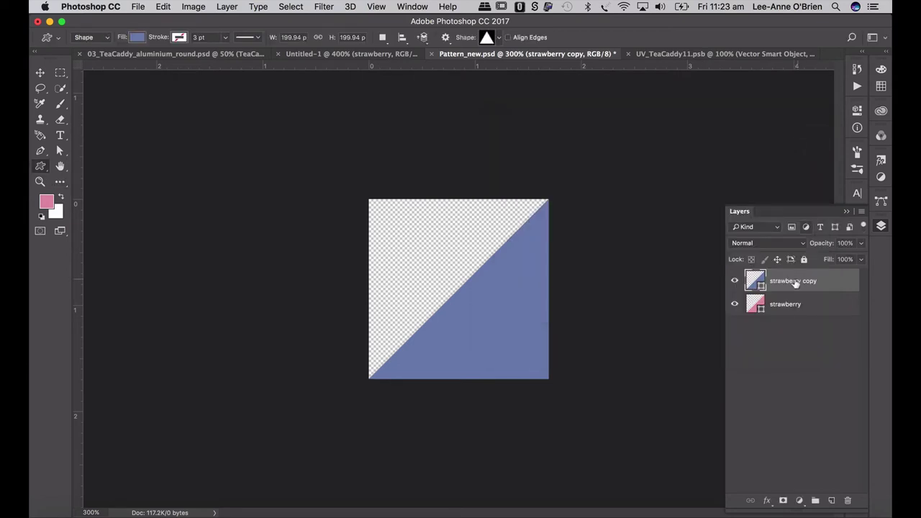
pyautogui.click(735, 305)
pyautogui.doubleClick(792, 281)
pyautogui.write('le')
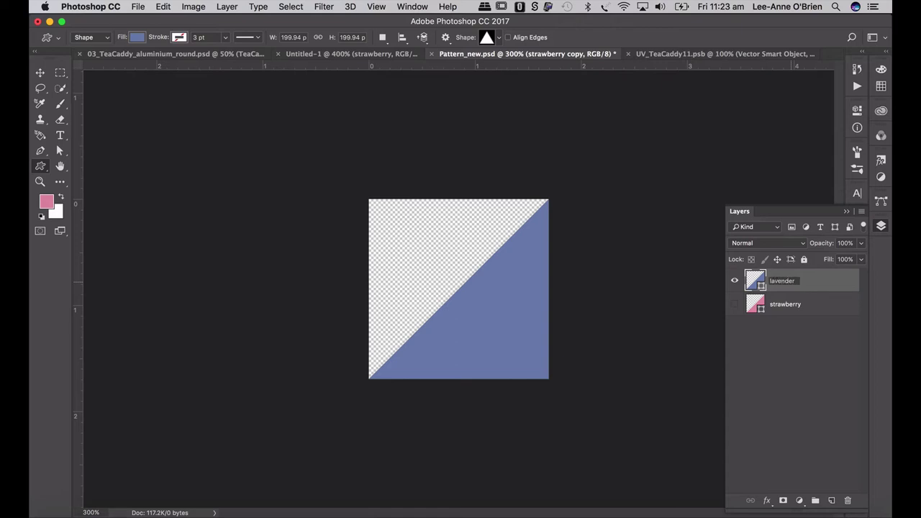
pyautogui.press('Return')
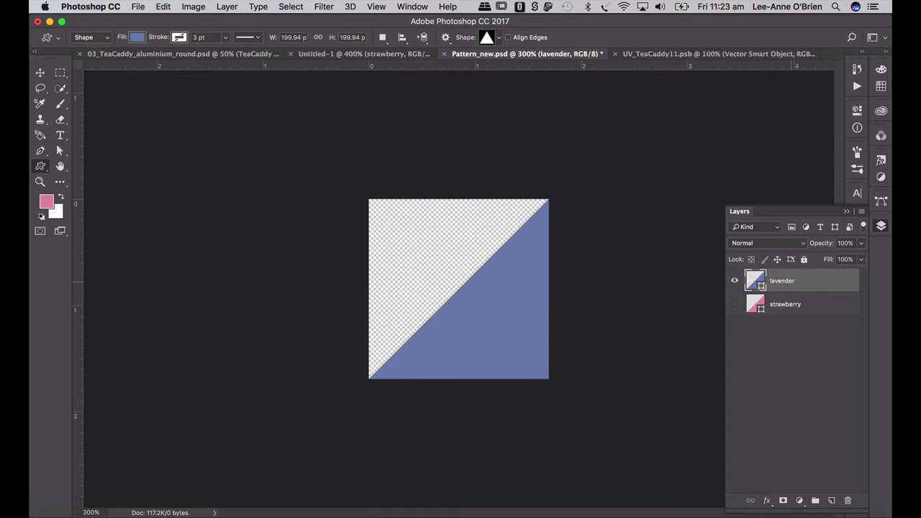
# Define the blue triangle tile as a pattern named lavender hex.
pyautogui.click(161, 6)
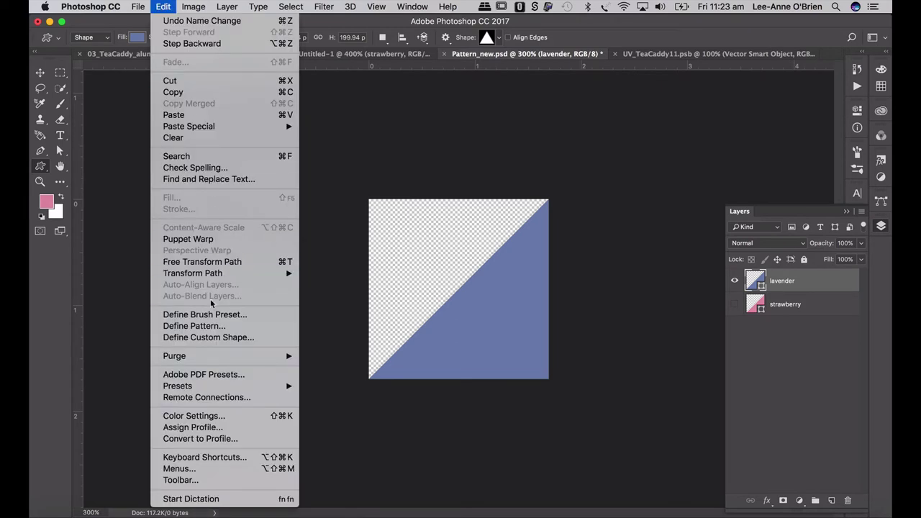
pyautogui.click(209, 326)
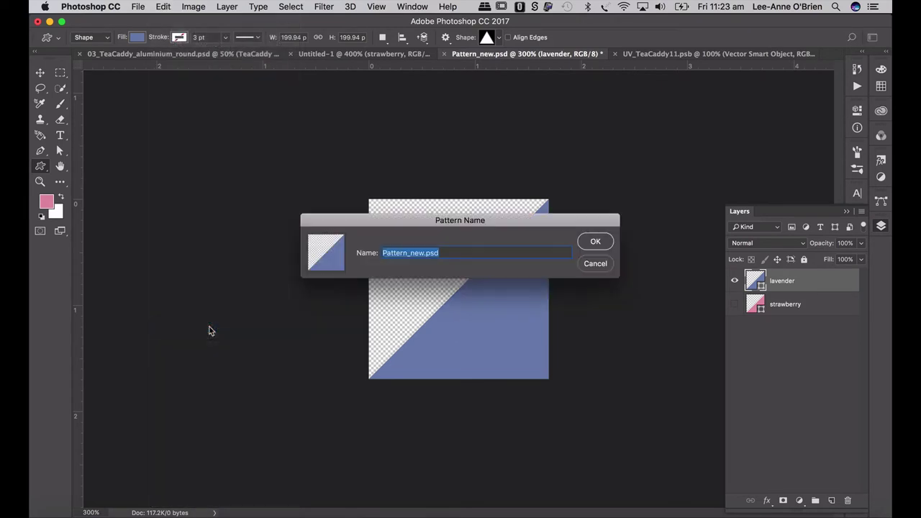
pyautogui.press('BackSpace')
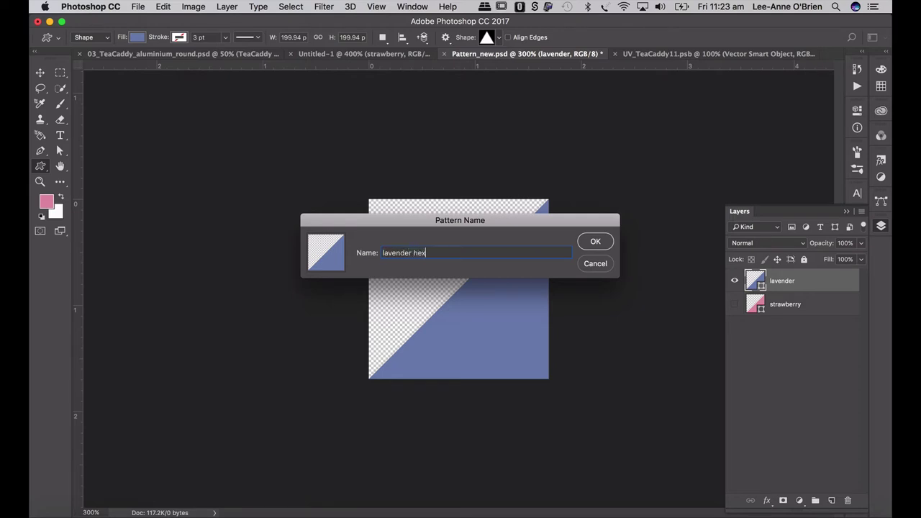
pyautogui.write('lavender hex')
pyautogui.press('Return')
# Duplicate the lavender layer, hide the original and fill the copied triangle with the recently used light teal.
pyautogui.moveTo(791, 282); pyautogui.dragTo(831, 499)
pyautogui.click(735, 305)
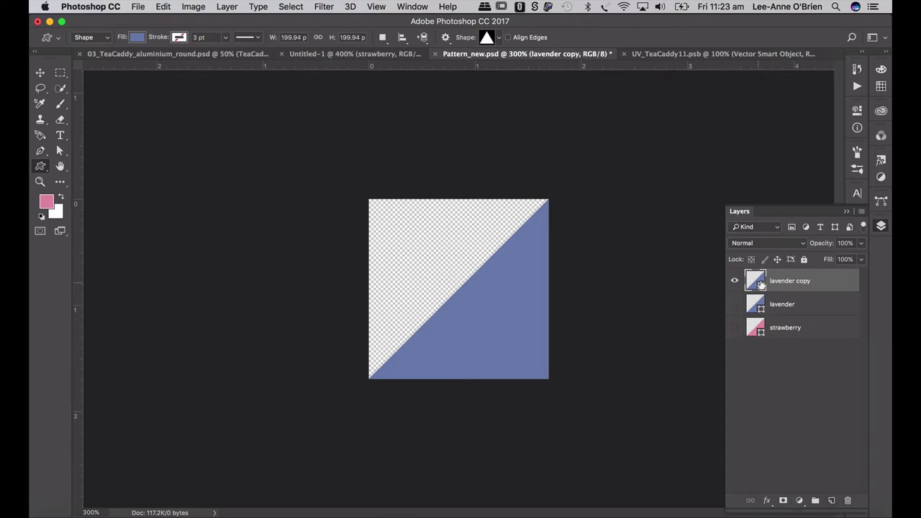
pyautogui.click(41, 166)
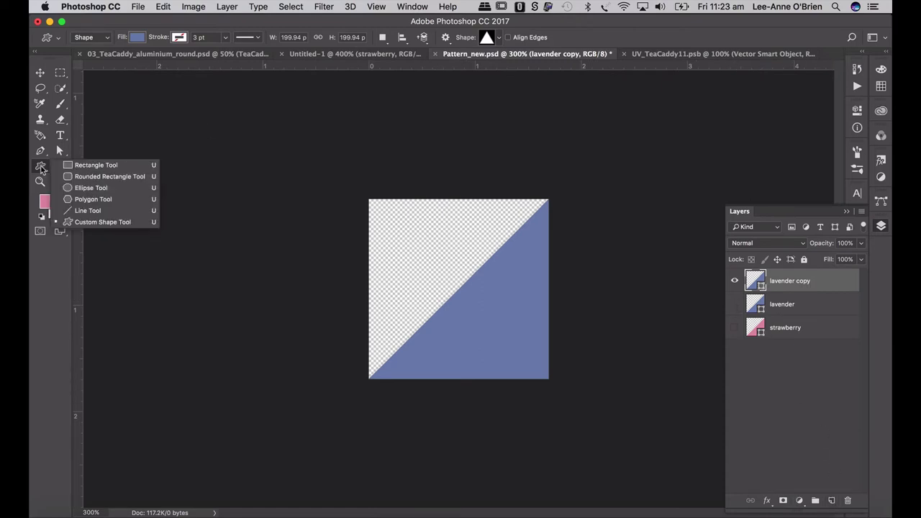
pyautogui.click(137, 37)
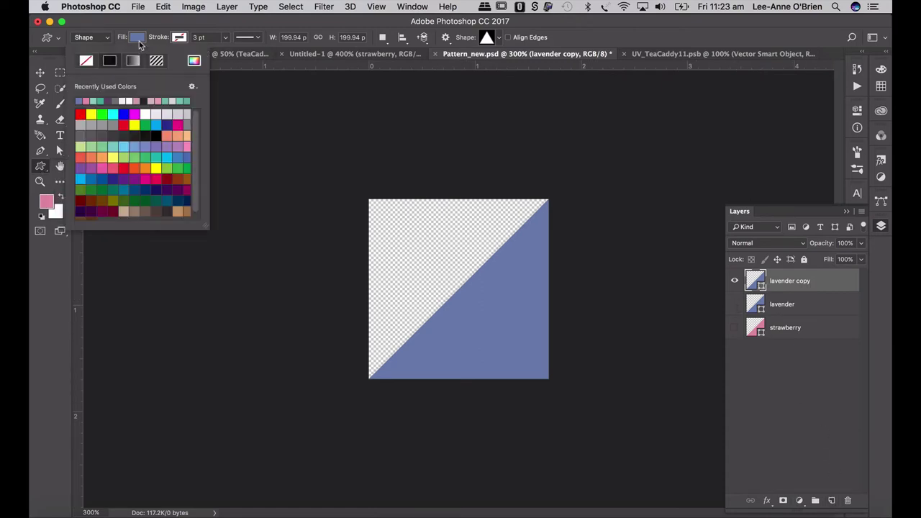
pyautogui.click(94, 100)
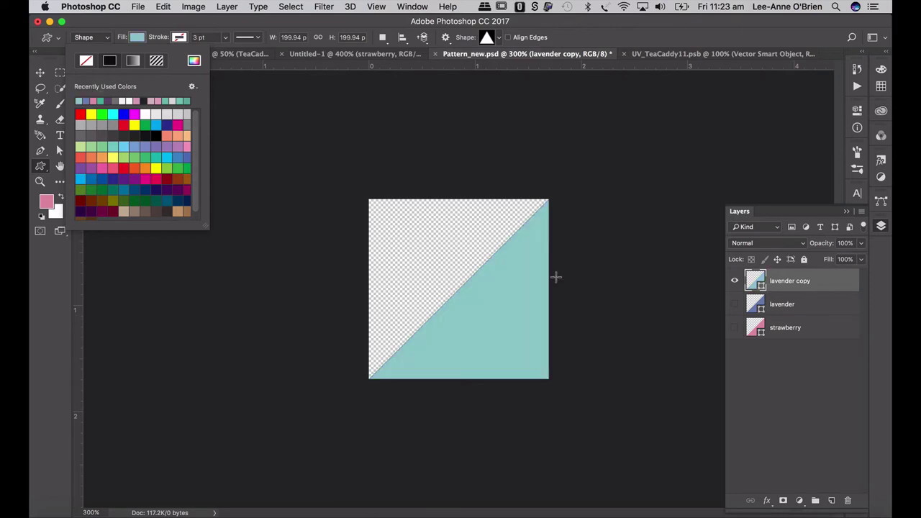
# Rename the light teal layer as mint hex and define its tile as a pattern with the same name.
pyautogui.doubleClick(787, 281)
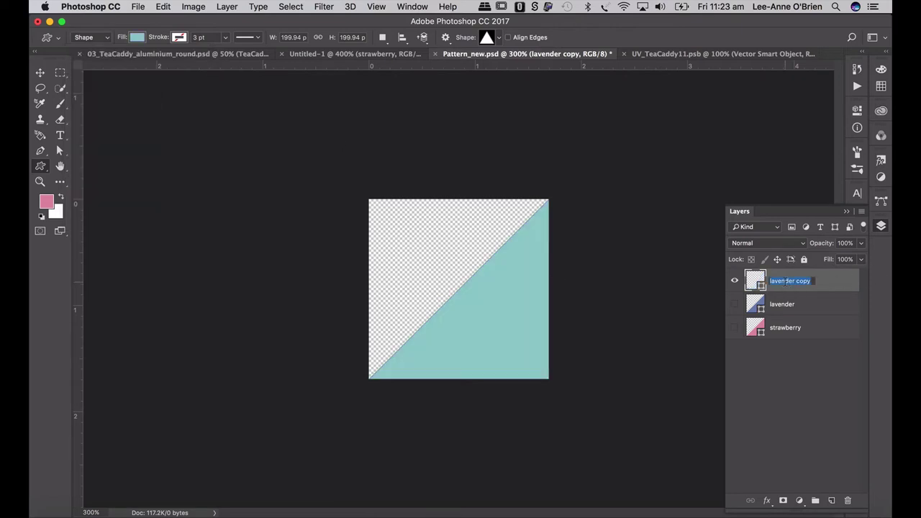
pyautogui.write('mint hex')
pyautogui.click(163, 7)
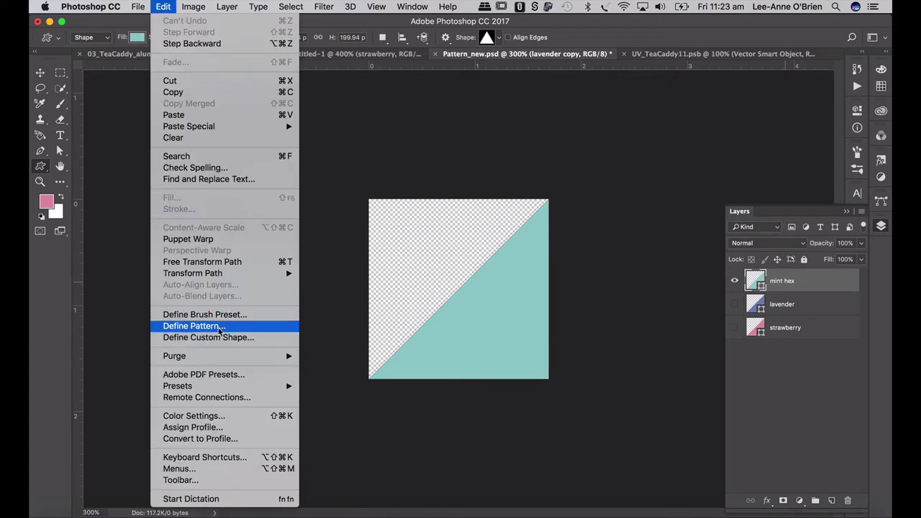
pyautogui.click(219, 329)
pyautogui.write('mint hex')
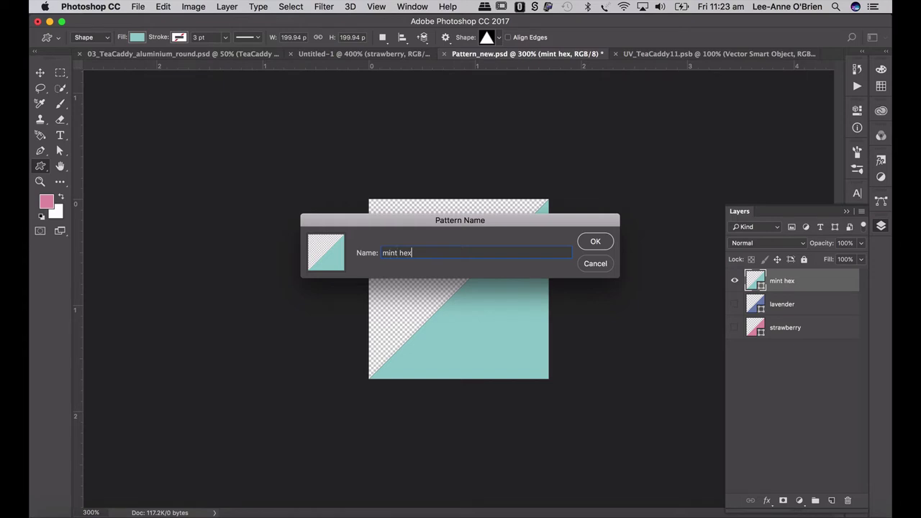
pyautogui.press('Return')
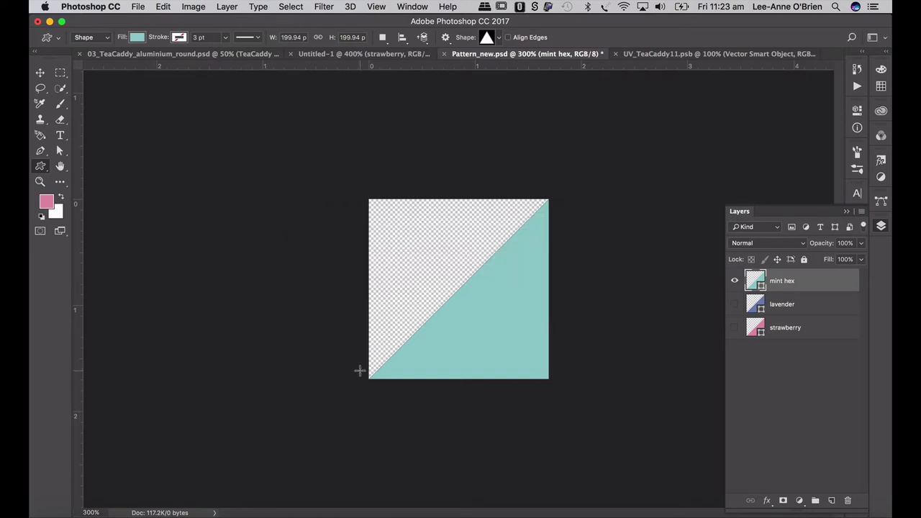
# Duplicate the mint hex layer, hide the original and rename the copy as basil hex.
pyautogui.moveTo(804, 281); pyautogui.dragTo(830, 500)
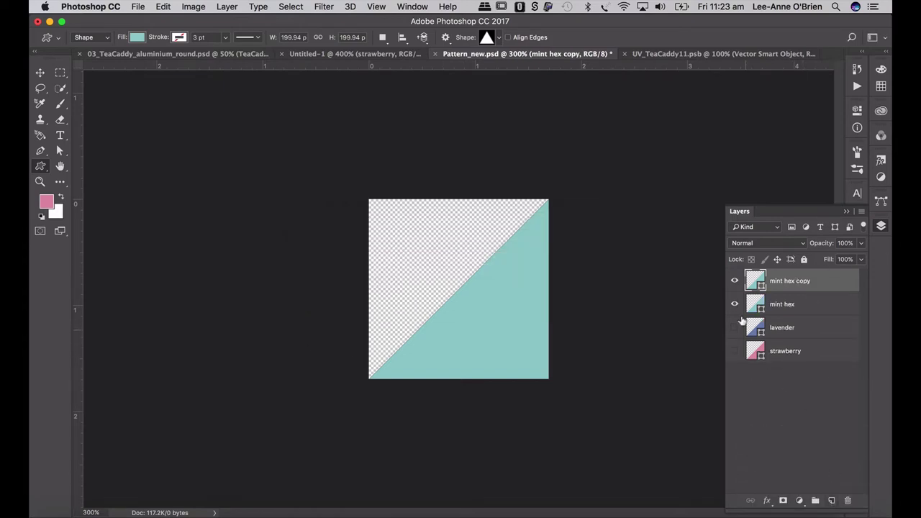
pyautogui.doubleClick(788, 280)
pyautogui.write('basil hex')
pyautogui.press('Return')
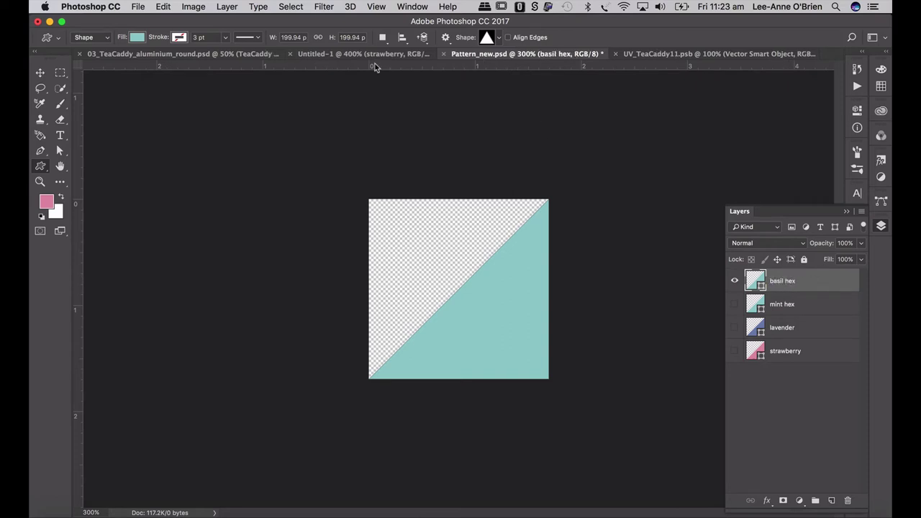
# Try the recently used green as the basil hex triangle's fill and undo that change.
pyautogui.click(163, 5)
pyautogui.click(137, 37)
pyautogui.click(137, 37)
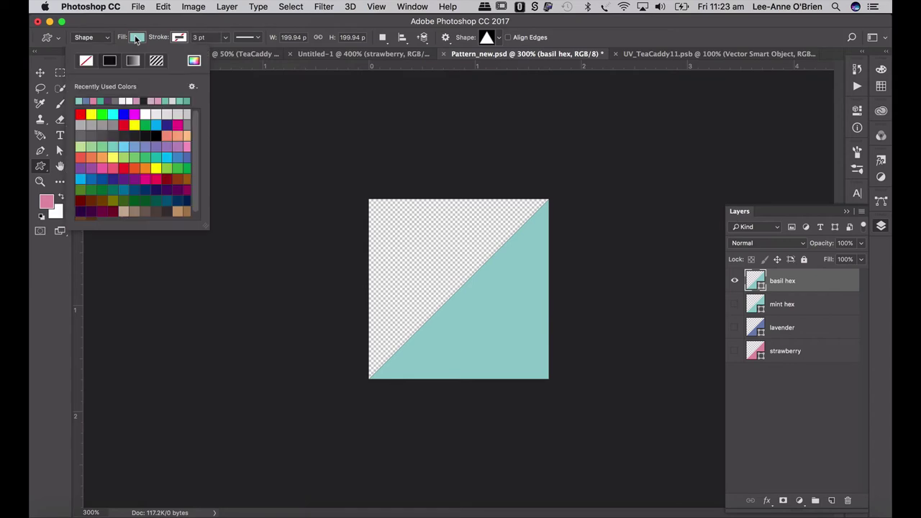
pyautogui.click(102, 100)
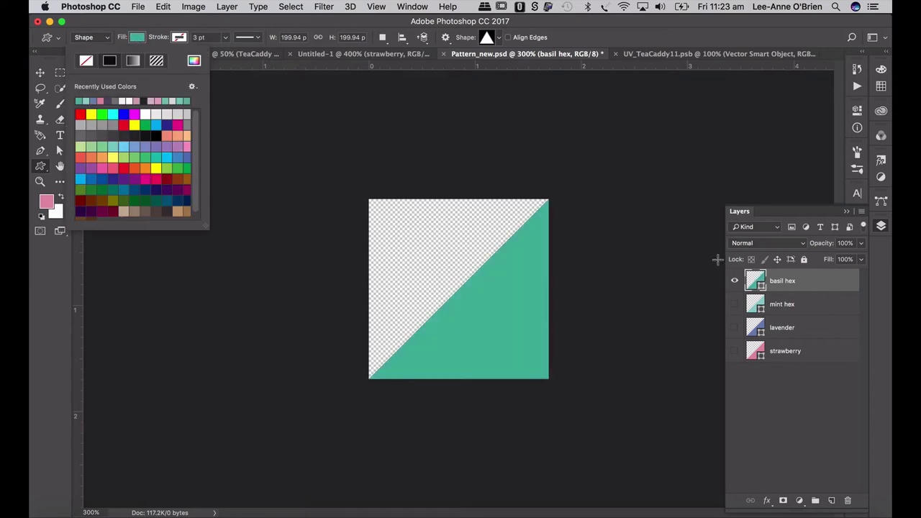
pyautogui.click(800, 288)
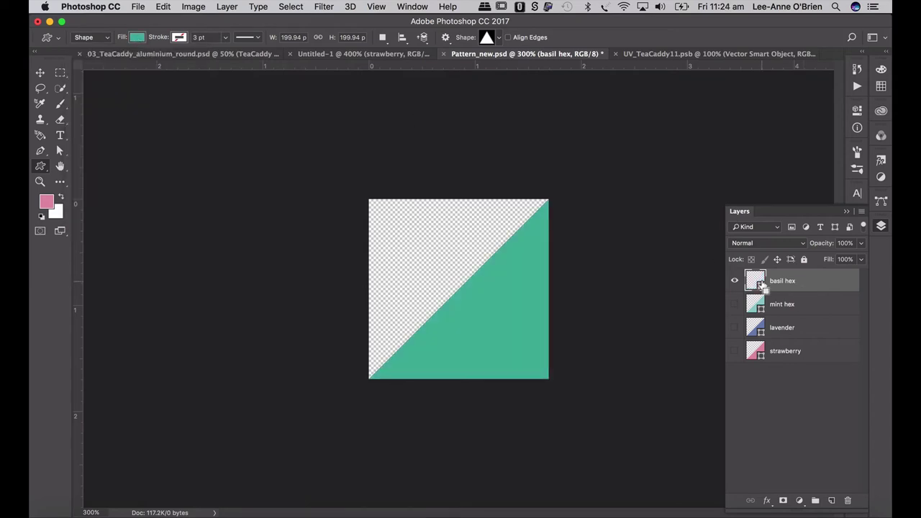
pyautogui.press('super+z')
# Duplicate the basil hex layer and hide the original.
pyautogui.moveTo(768, 282); pyautogui.dragTo(830, 499)
pyautogui.click(735, 304)
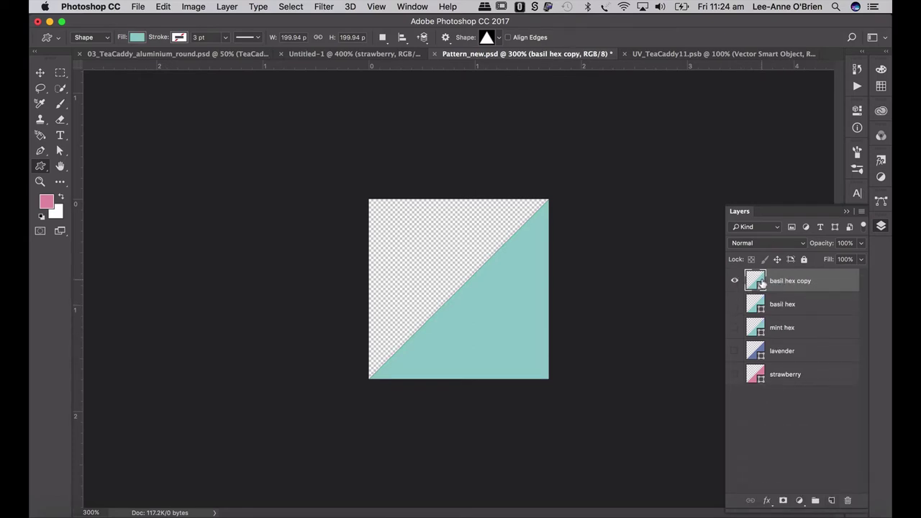
# Try the recently used dark purple on the basil hex copy and undo the fill.
pyautogui.click(41, 166)
pyautogui.click(136, 37)
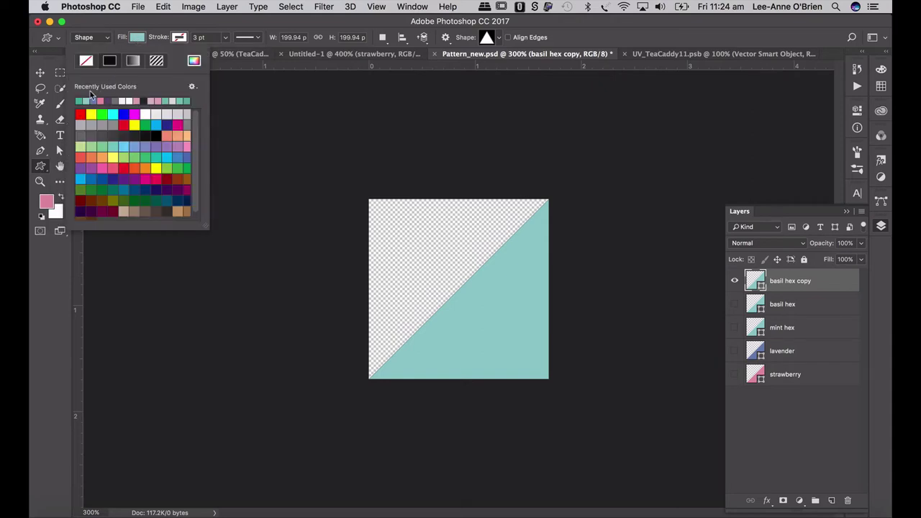
pyautogui.click(112, 99)
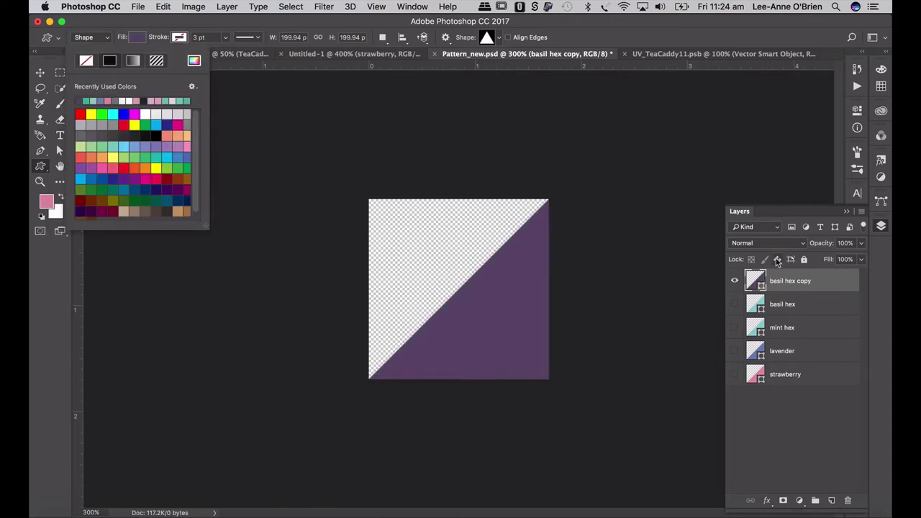
pyautogui.doubleClick(791, 281)
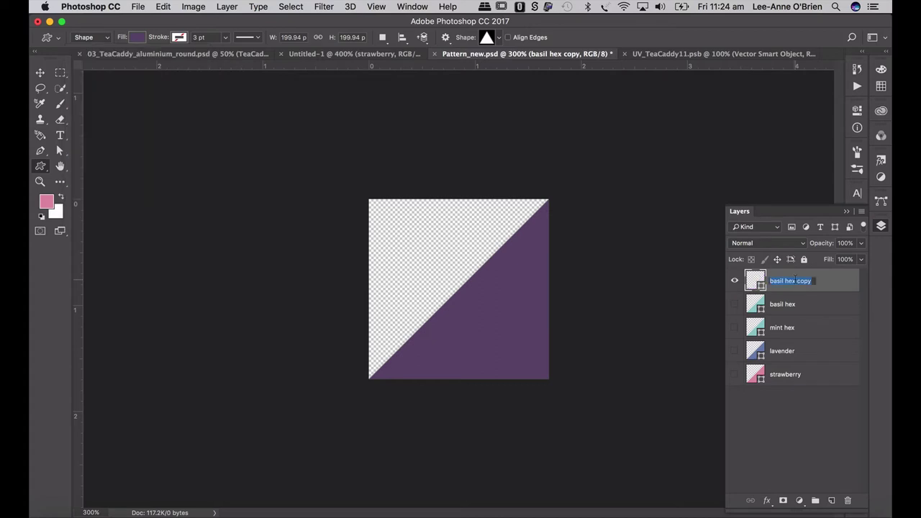
pyautogui.press('Return')
pyautogui.press('super+z')
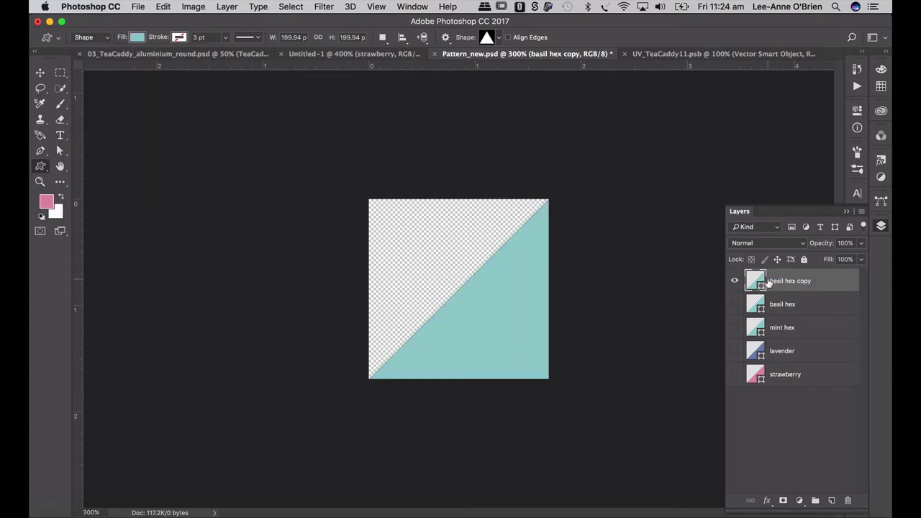
# Fill the basil hex copy with the recently used dark purple and rename the layer as blueberry hex.
pyautogui.click(139, 37)
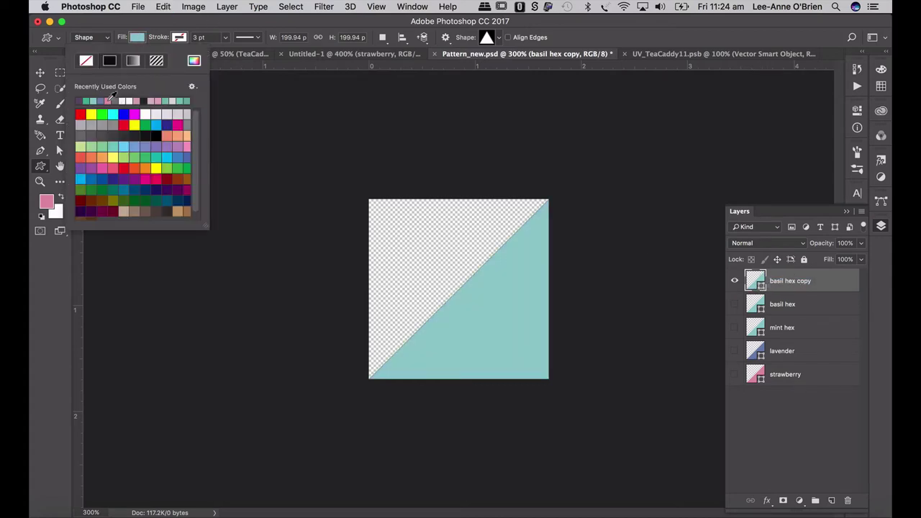
pyautogui.click(81, 101)
pyautogui.click(618, 26)
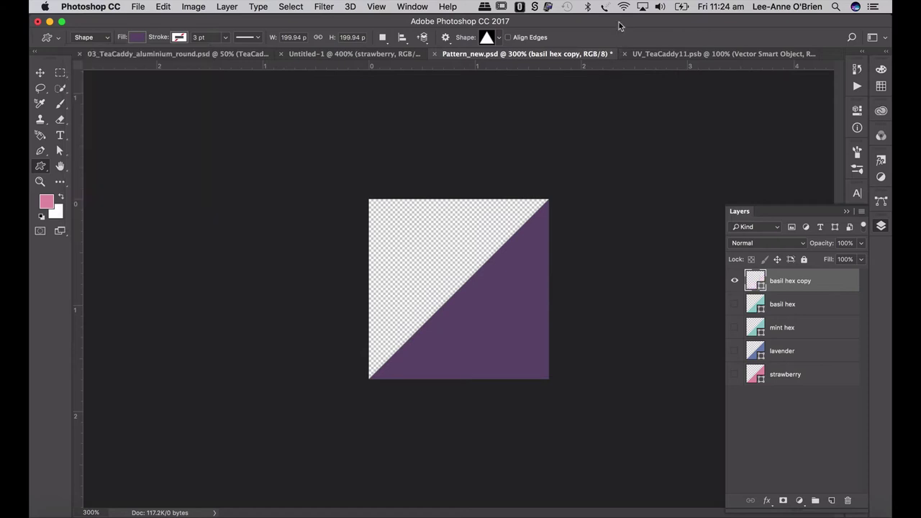
pyautogui.doubleClick(790, 282)
pyautogui.write('blueberry hex')
pyautogui.press('Return')
# Define the dark purple triangle tile as a pattern named blueberry hex.
pyautogui.click(165, 6)
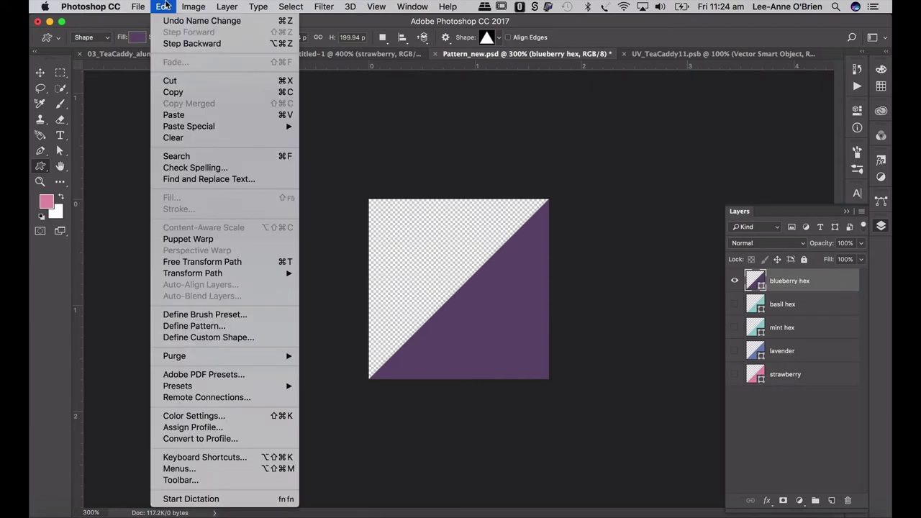
pyautogui.click(208, 326)
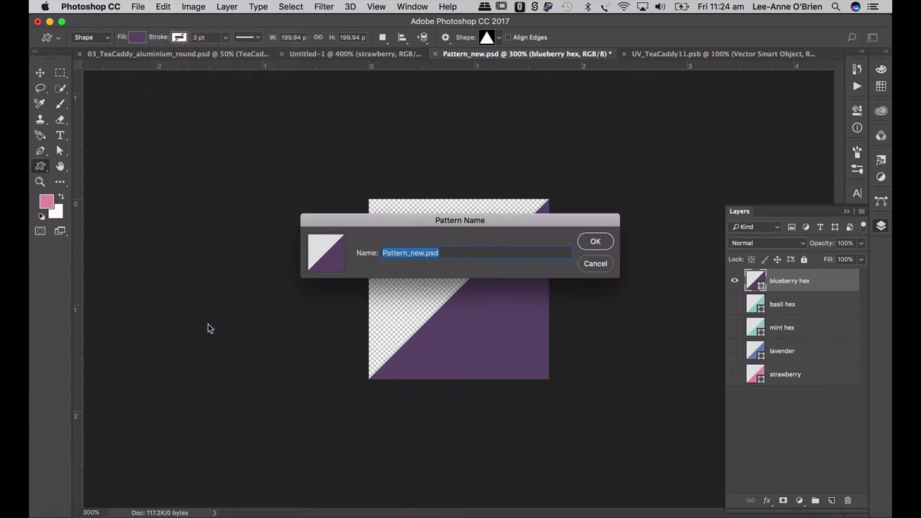
pyautogui.write('blueberry hex')
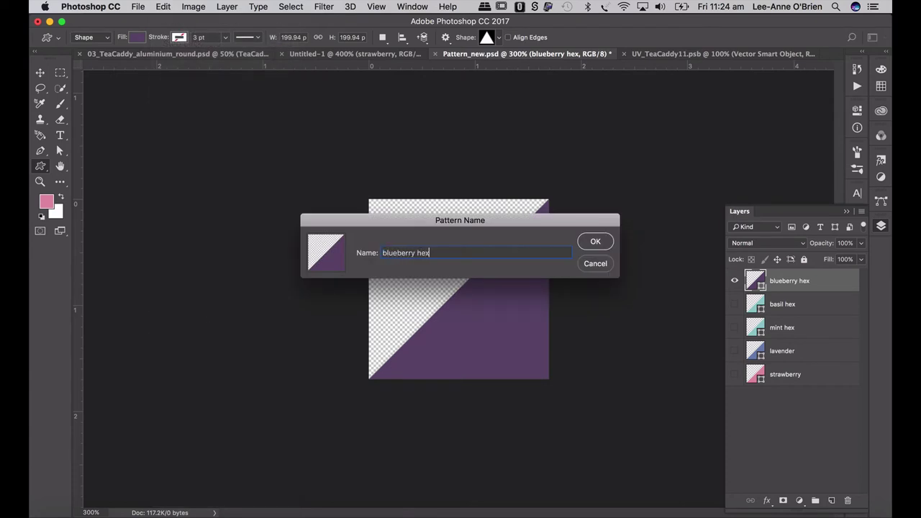
pyautogui.press('Return')
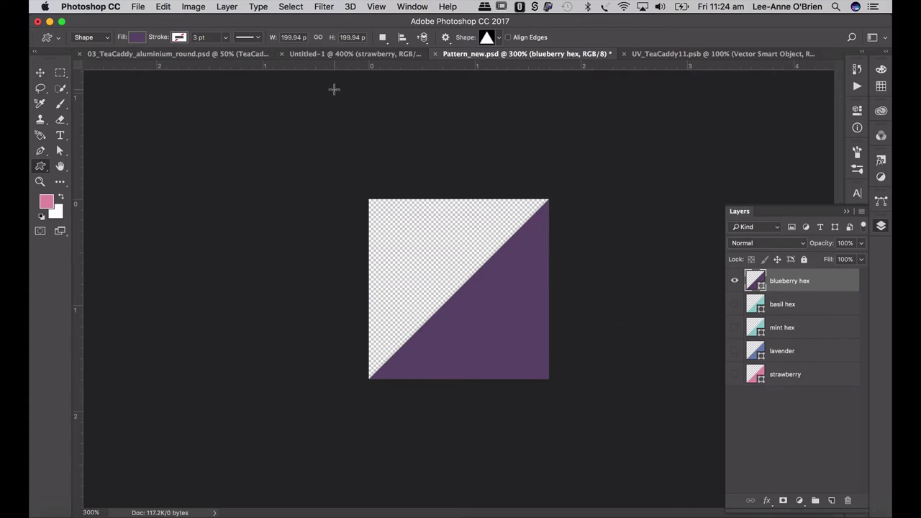
# Switch to the 03_TeaCaddy_aluminium_round.psd document and open the TeaCaddy 1 group's YourContent smart object for editing.
pyautogui.click(203, 56)
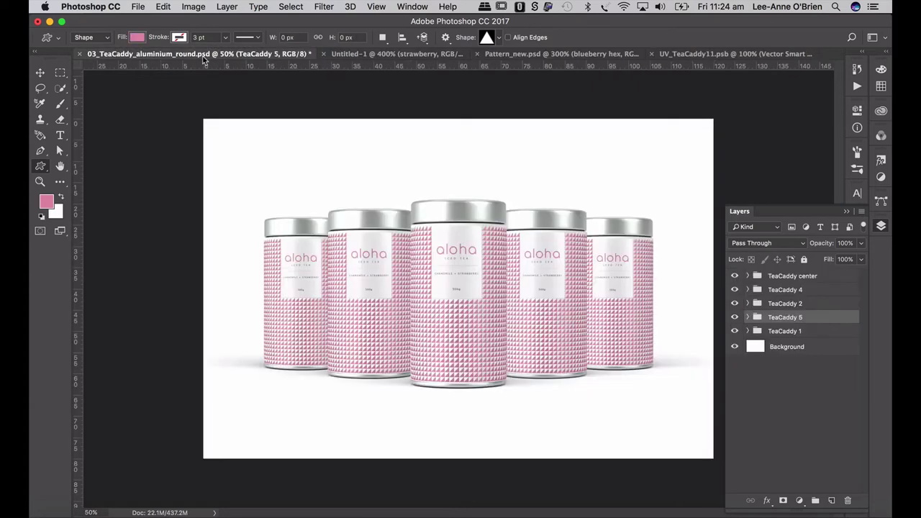
pyautogui.click(748, 331)
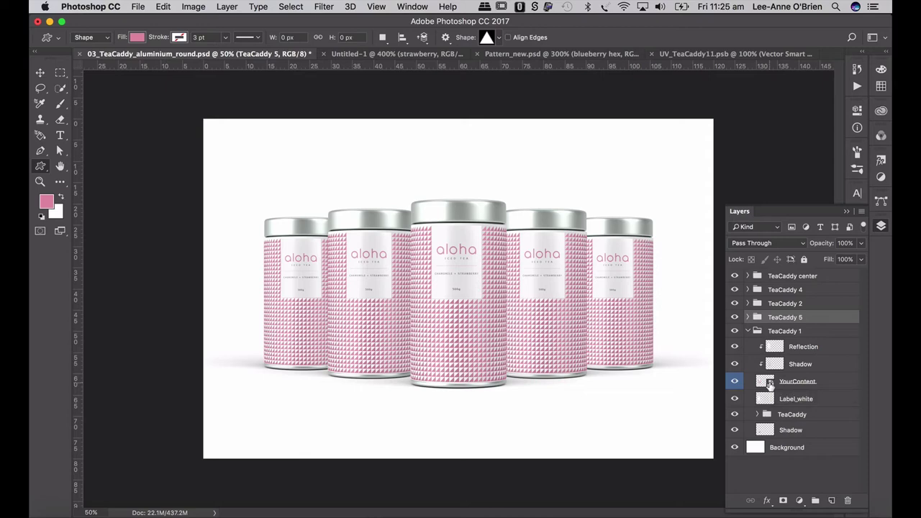
pyautogui.doubleClick(768, 382)
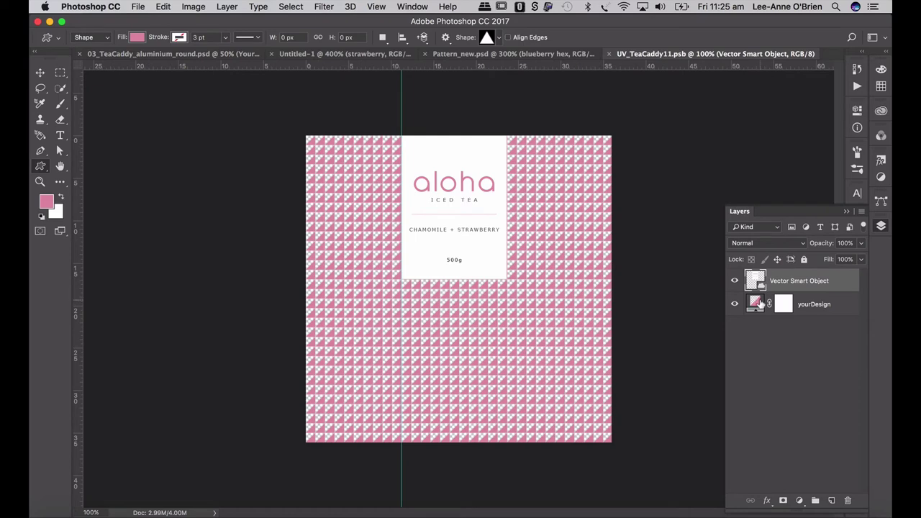
# Try the blue triangle pattern in the yourDesign pattern fill, then save and close the label document.
pyautogui.doubleClick(756, 304)
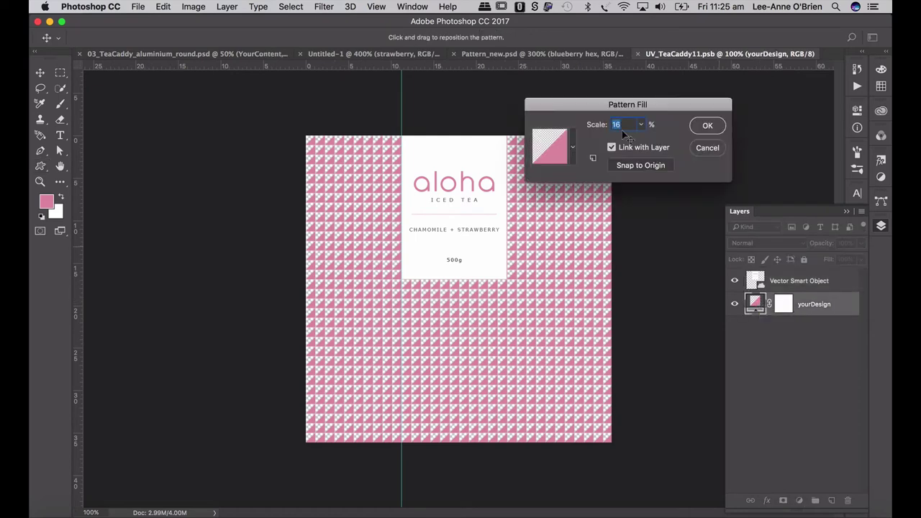
pyautogui.click(572, 147)
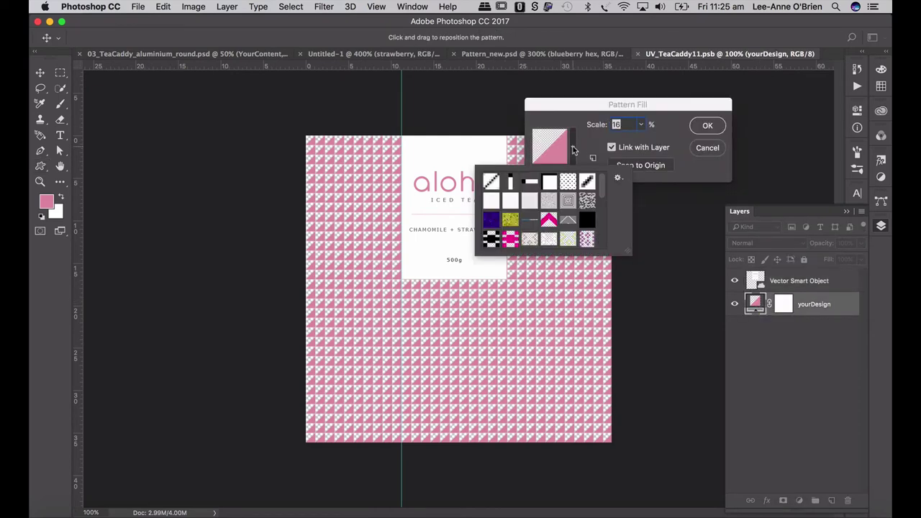
pyautogui.moveTo(600, 199); pyautogui.dragTo(601, 249)
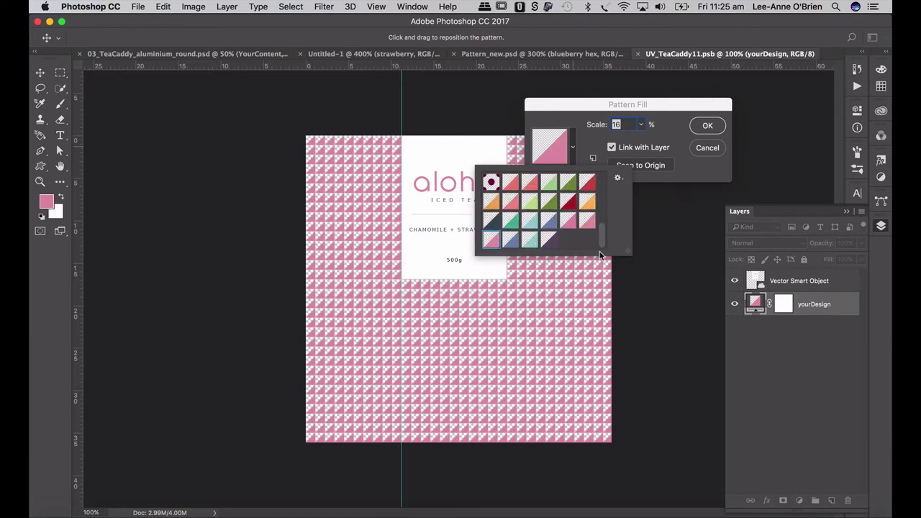
pyautogui.click(513, 241)
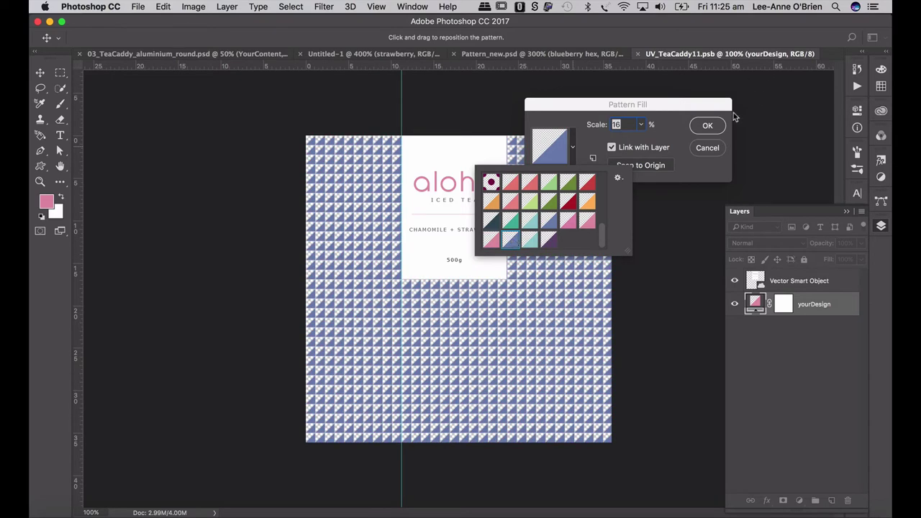
pyautogui.click(705, 126)
pyautogui.press('super+s')
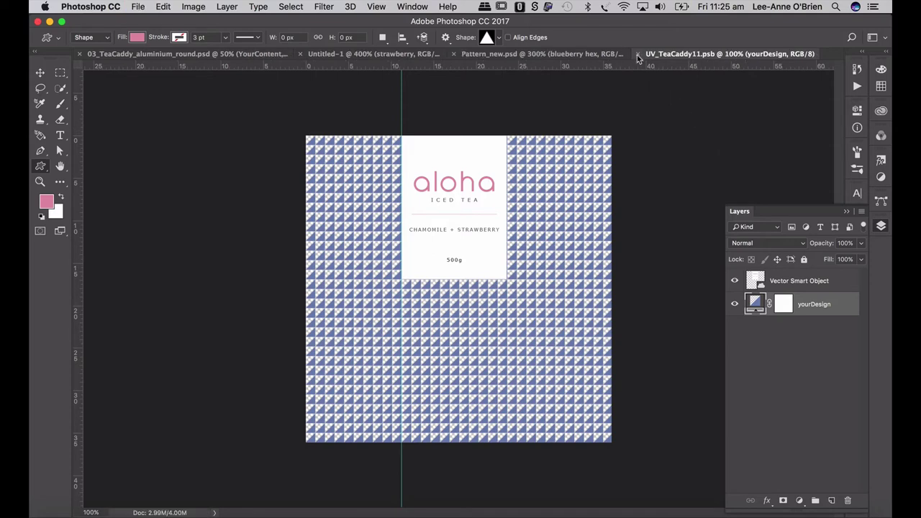
pyautogui.click(637, 54)
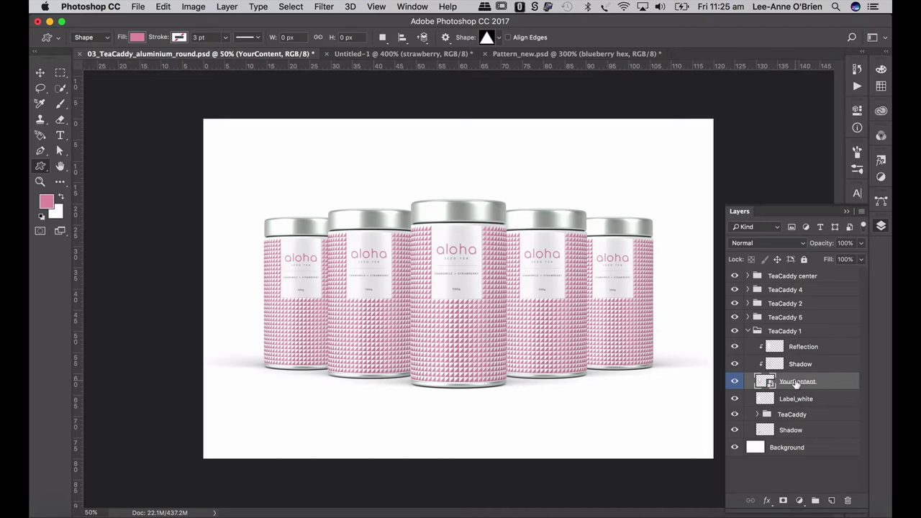
# Make a new smart object via copy from YourContent in the TeaCaddy 1 group and delete the original layer.
pyautogui.moveTo(795, 384); pyautogui.dragTo(795, 386)
pyautogui.rightClick(780, 386)
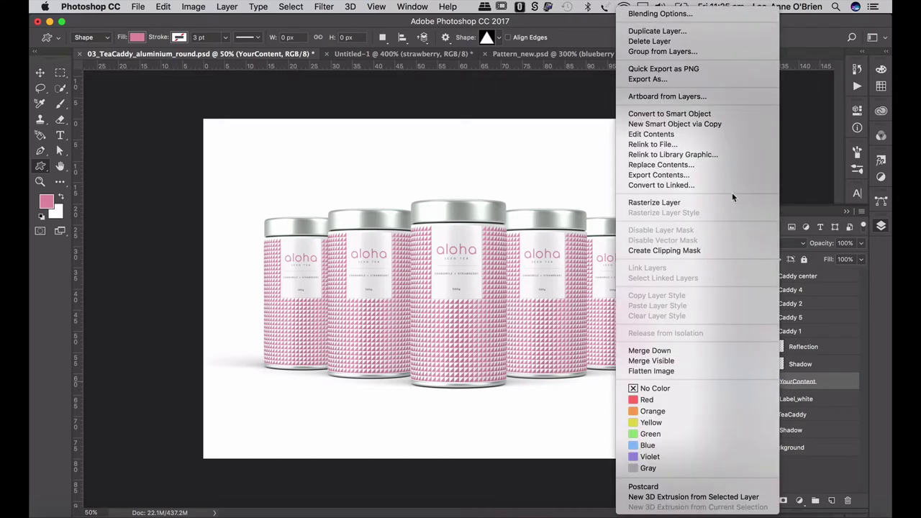
pyautogui.click(719, 125)
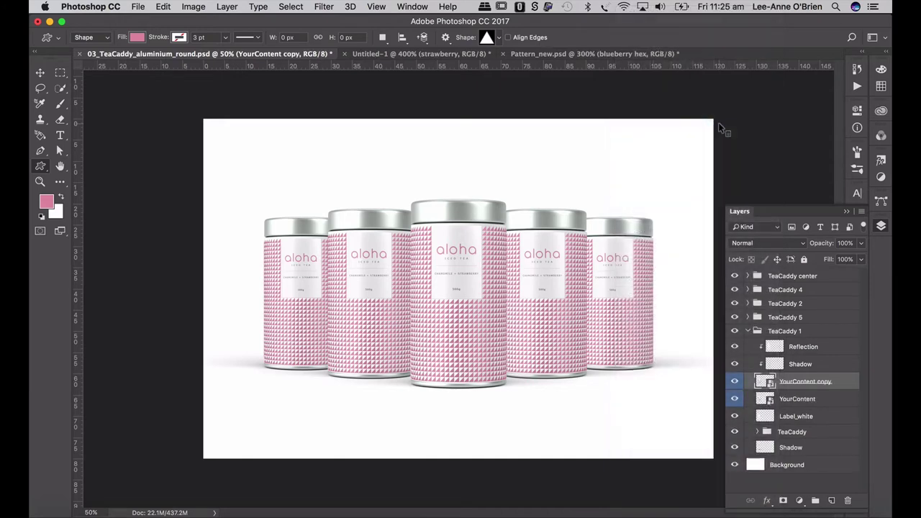
pyautogui.click(812, 399)
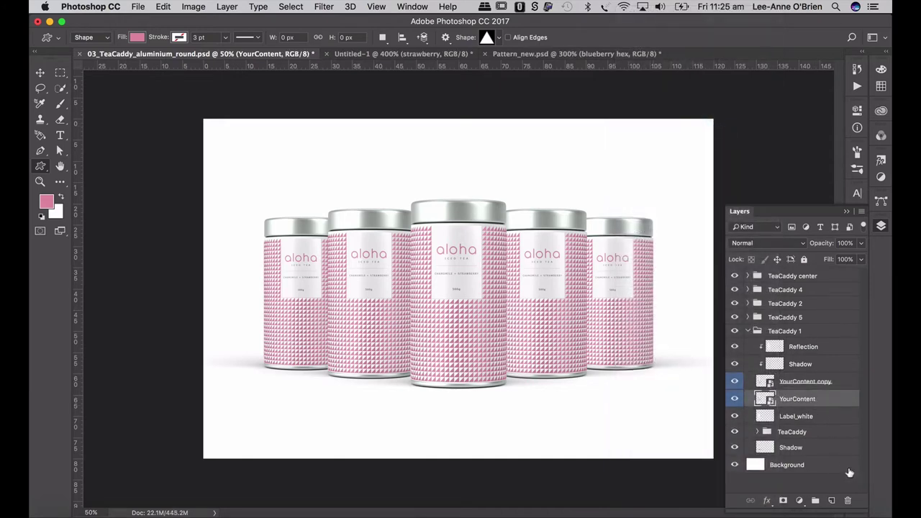
pyautogui.click(847, 501)
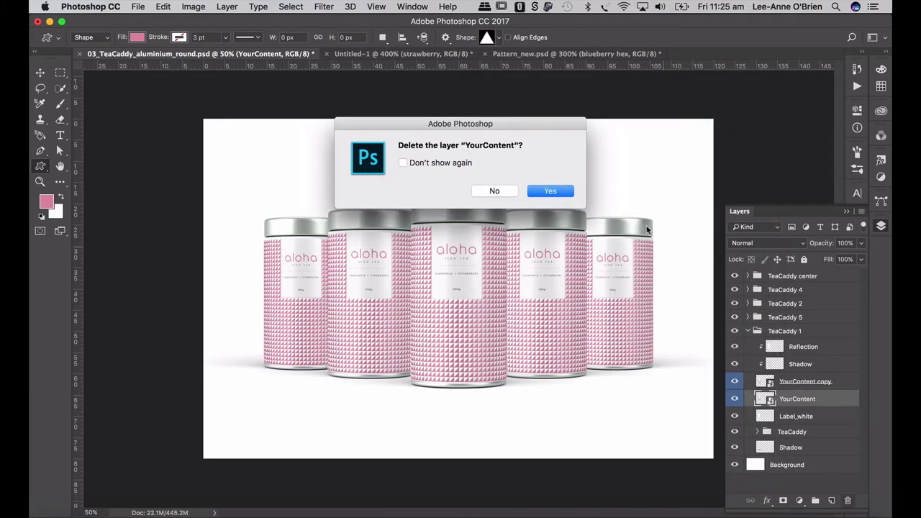
pyautogui.click(563, 191)
# Rename the copied label smart object in the TeaCaddy 1 group as caddy 1.
pyautogui.doubleClick(809, 381)
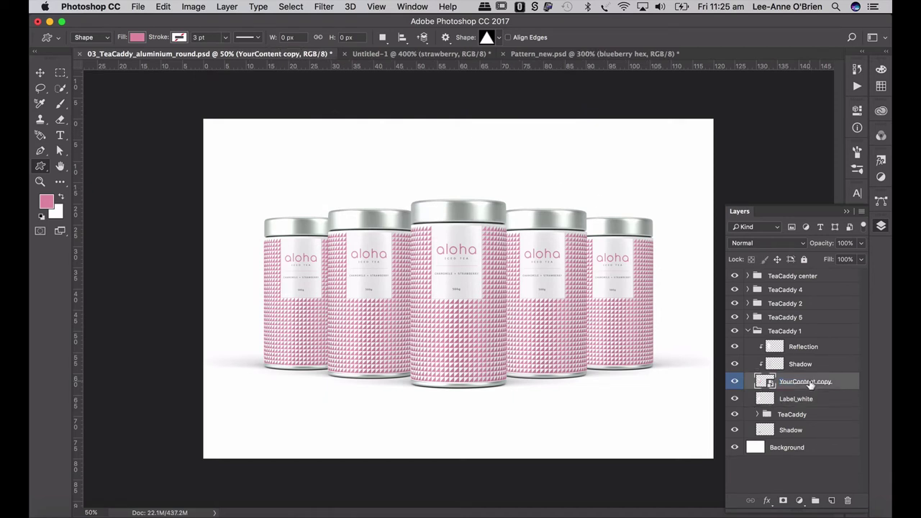
pyautogui.write('caddy 1')
pyautogui.press('Return')
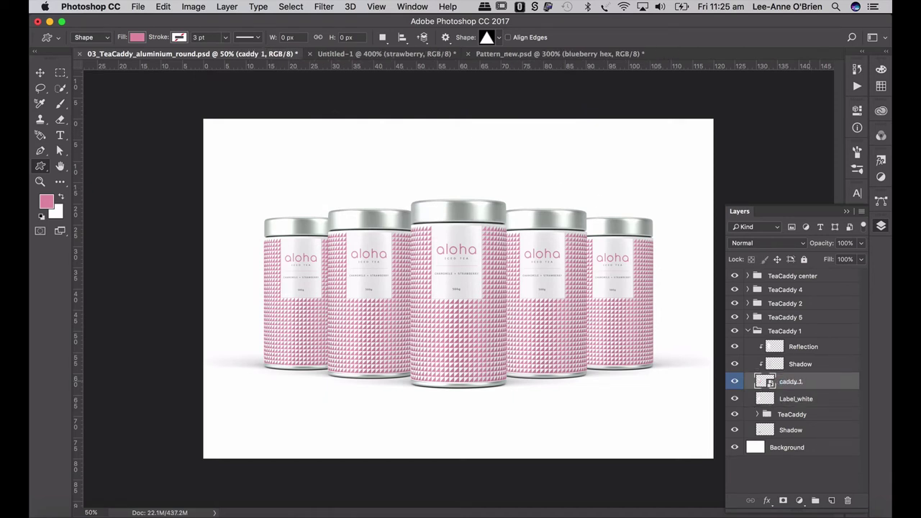
# In the TeaCaddy 5 group, make a new smart object via copy from YourContent and delete the original layer.
pyautogui.click(749, 332)
pyautogui.click(747, 317)
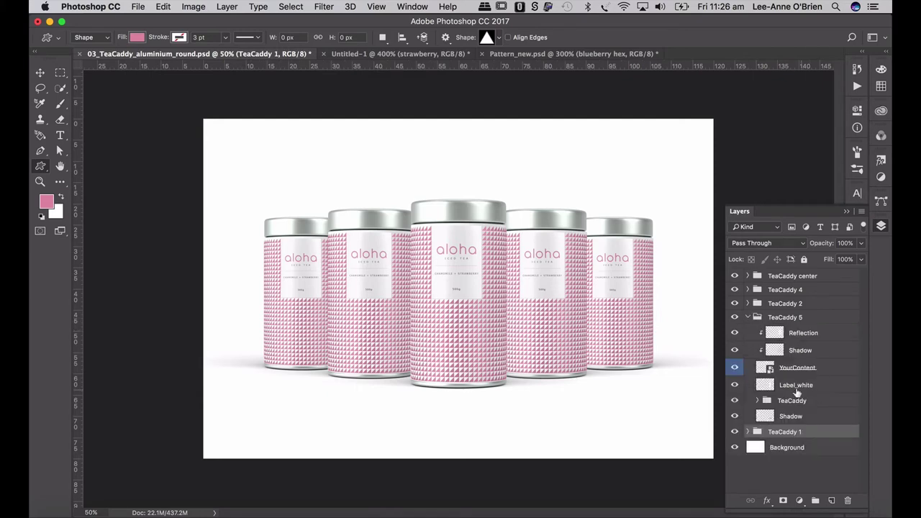
pyautogui.click(781, 369)
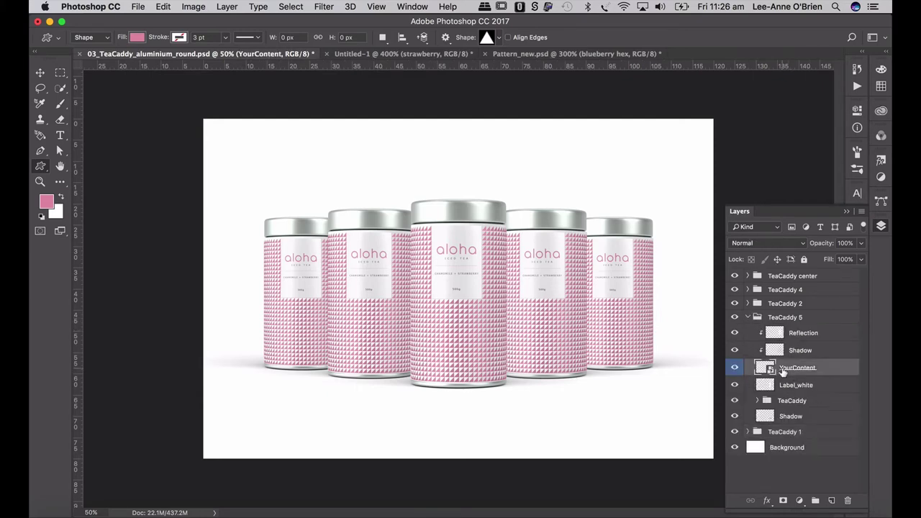
pyautogui.rightClick(781, 370)
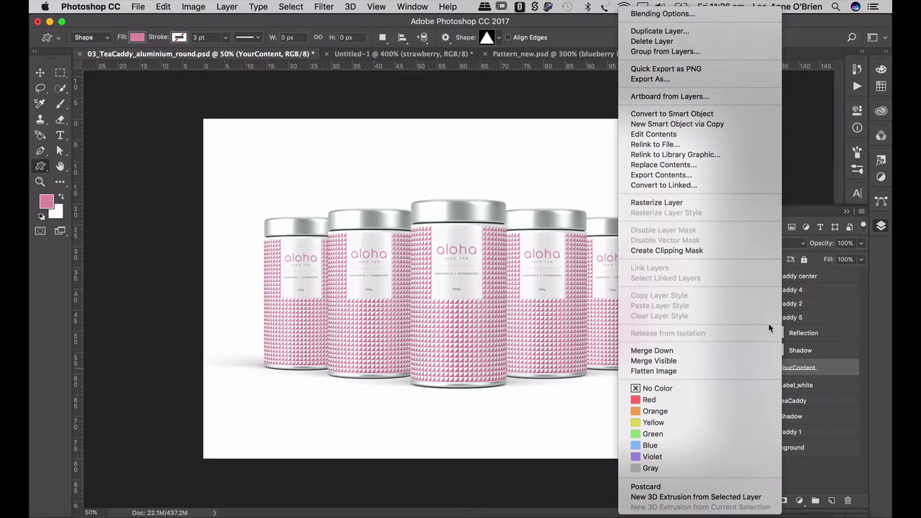
pyautogui.click(715, 125)
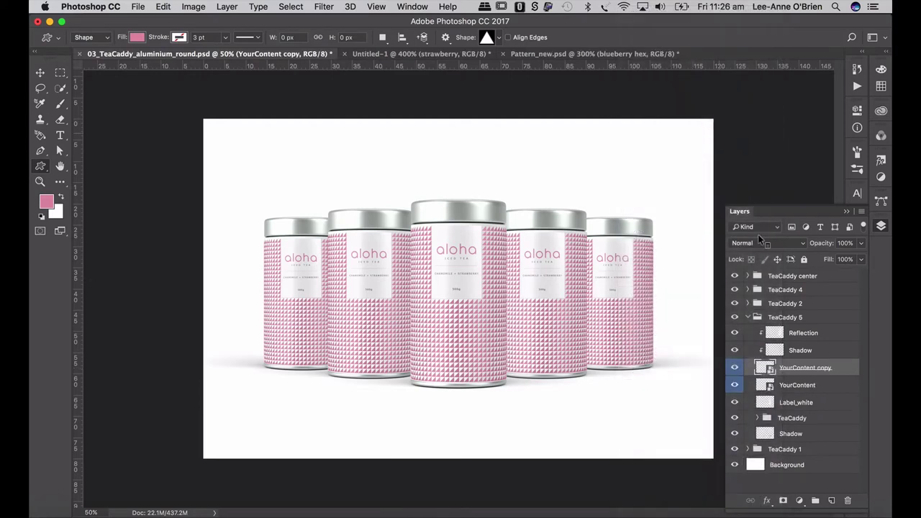
pyautogui.click(847, 500)
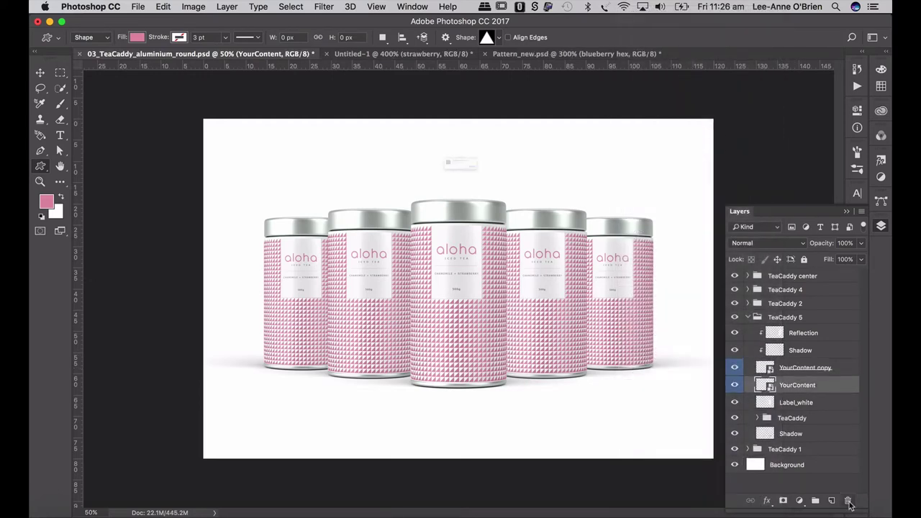
pyautogui.click(549, 191)
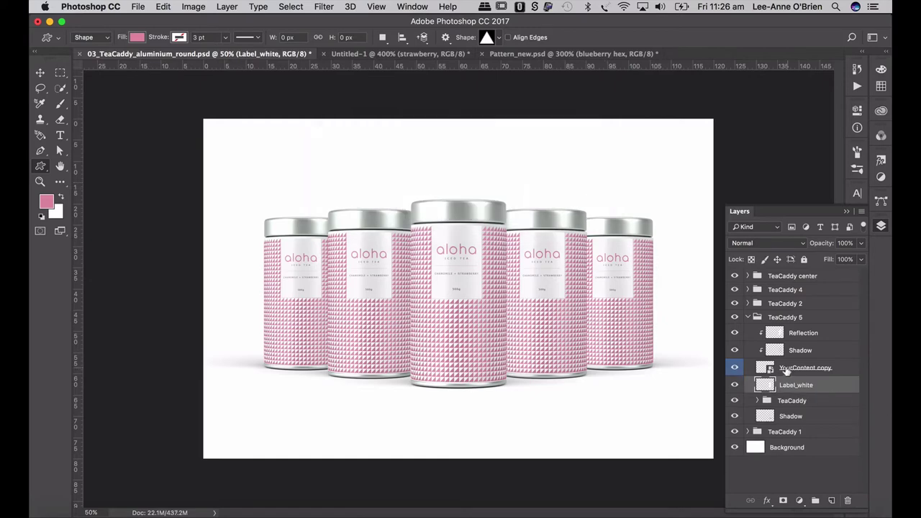
# Rename the copied label smart object in the TeaCaddy 5 group as caddy 5.
pyautogui.doubleClick(786, 368)
pyautogui.write('cadd')
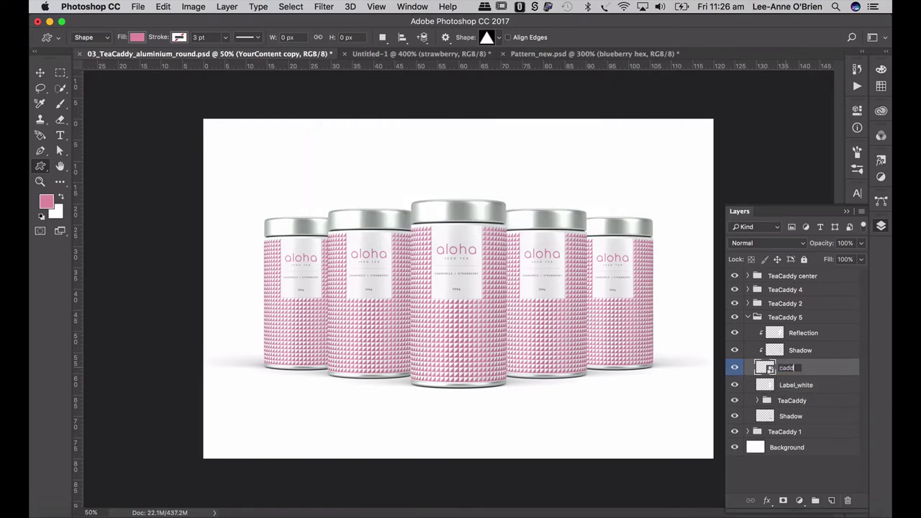
pyautogui.write('y 5')
pyautogui.press('Return')
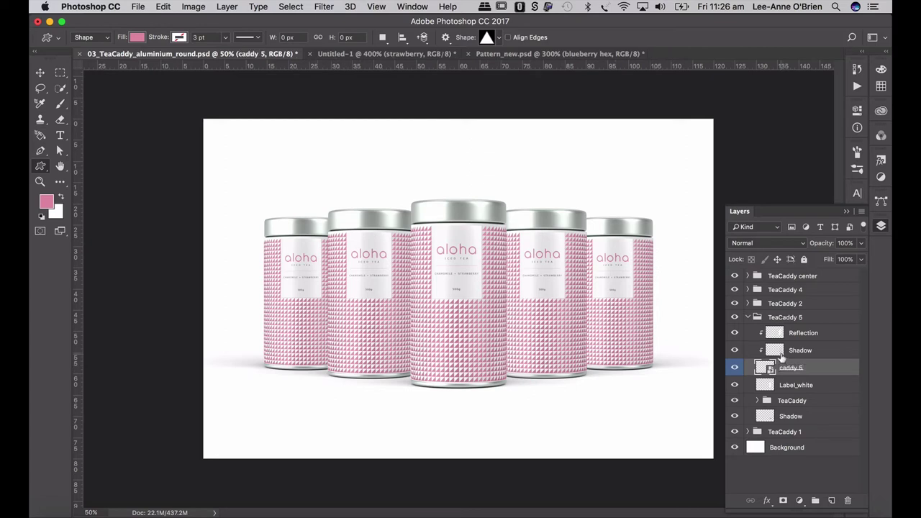
# In the TeaCaddy 2 group, make a new smart object via copy from YourContent and delete the original layer.
pyautogui.click(747, 317)
pyautogui.click(748, 304)
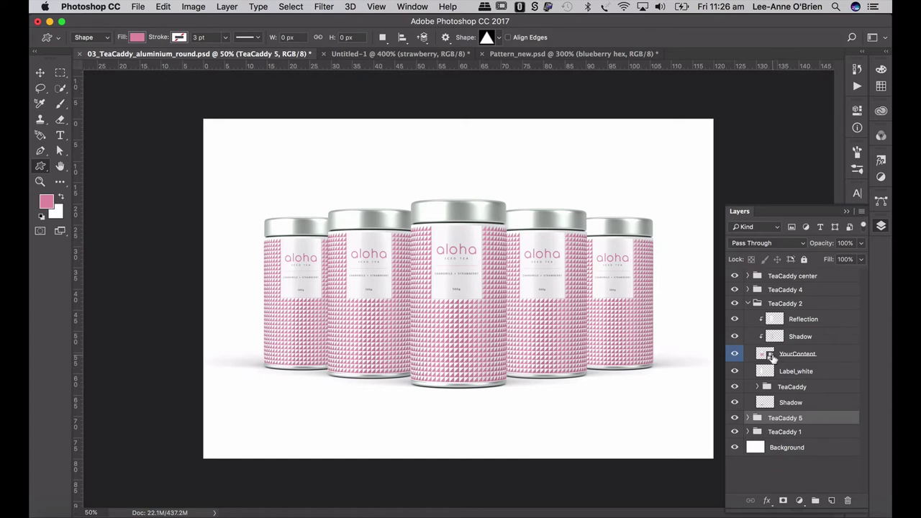
pyautogui.click(771, 357)
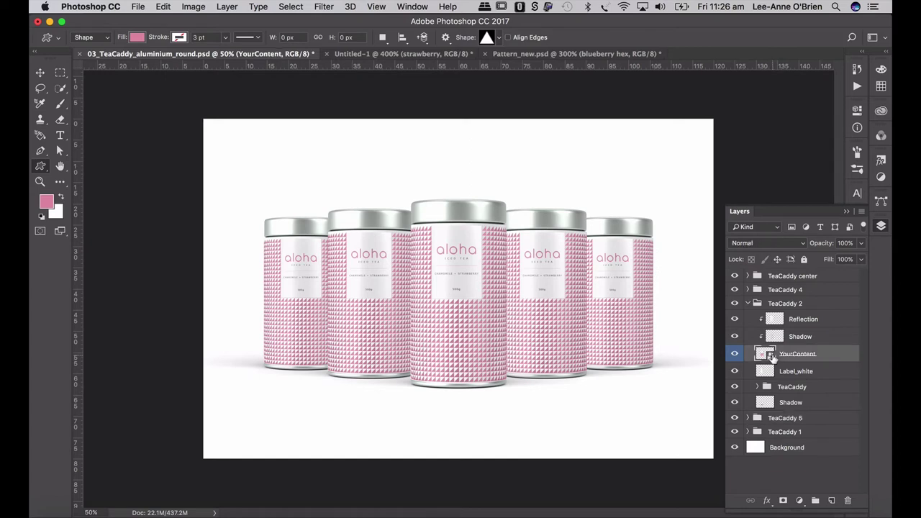
pyautogui.rightClick(771, 357)
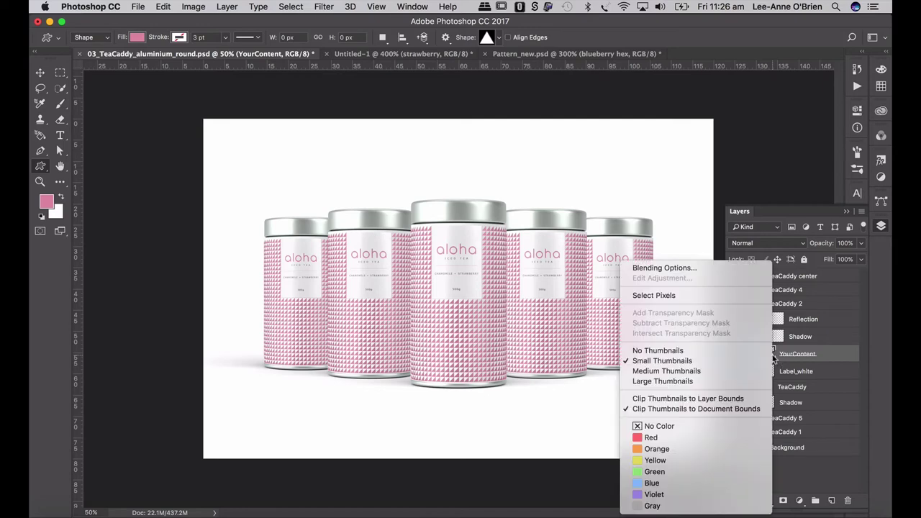
pyautogui.click(807, 360)
pyautogui.rightClick(805, 358)
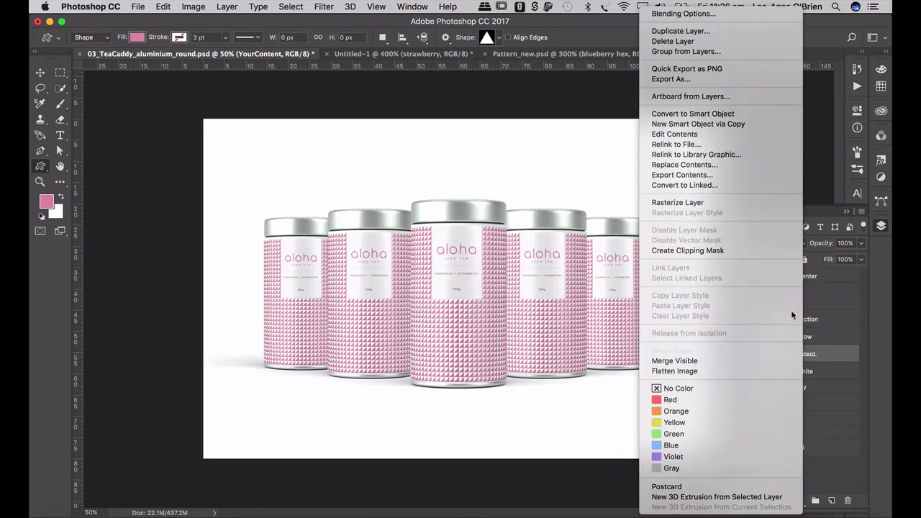
pyautogui.click(712, 125)
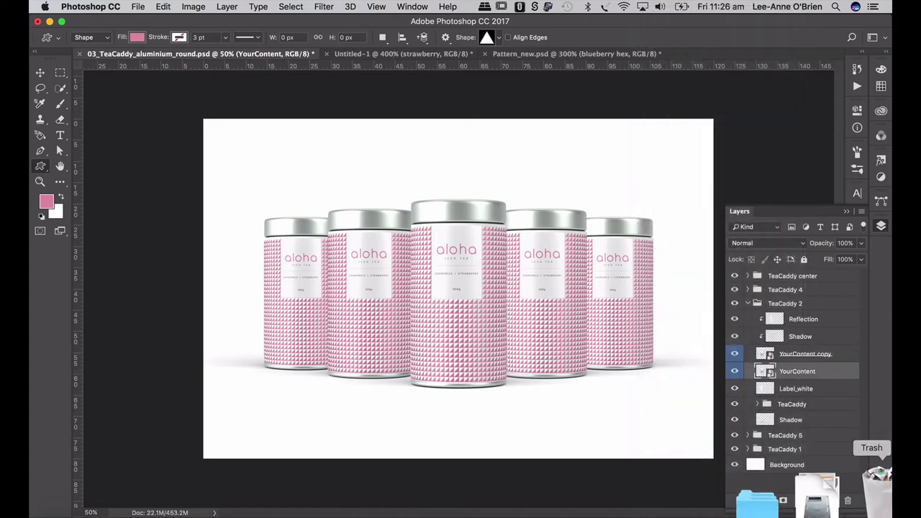
pyautogui.click(847, 500)
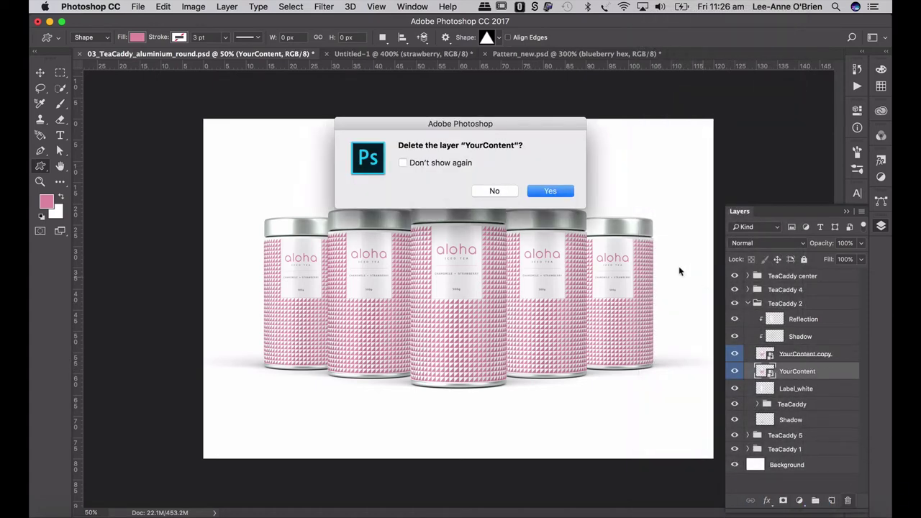
pyautogui.click(570, 195)
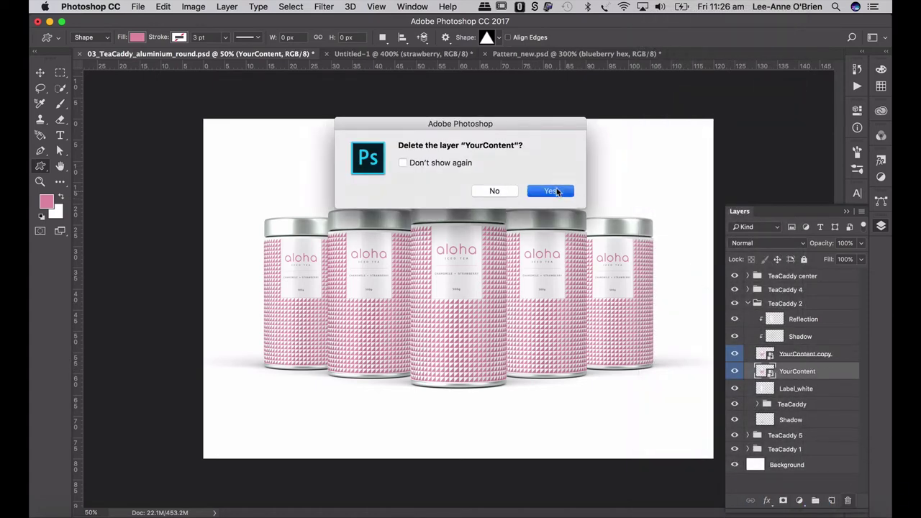
# Rename the copied label smart object in the TeaCaddy 2 group as caddy 2.
pyautogui.doubleClick(805, 354)
pyautogui.write('co')
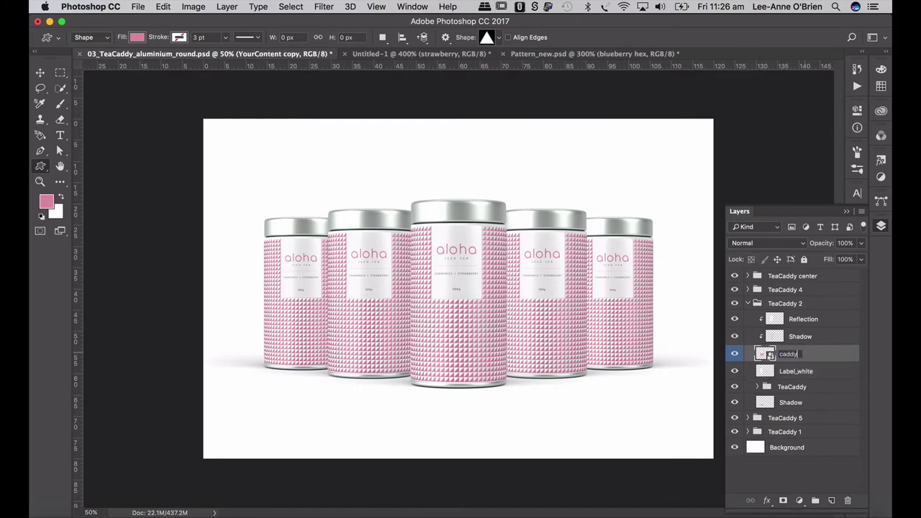
pyautogui.write('ddy 2')
pyautogui.press('Return')
# In the TeaCaddy 4 group, make a new smart object via copy from YourContent and delete the original layer.
pyautogui.click(748, 303)
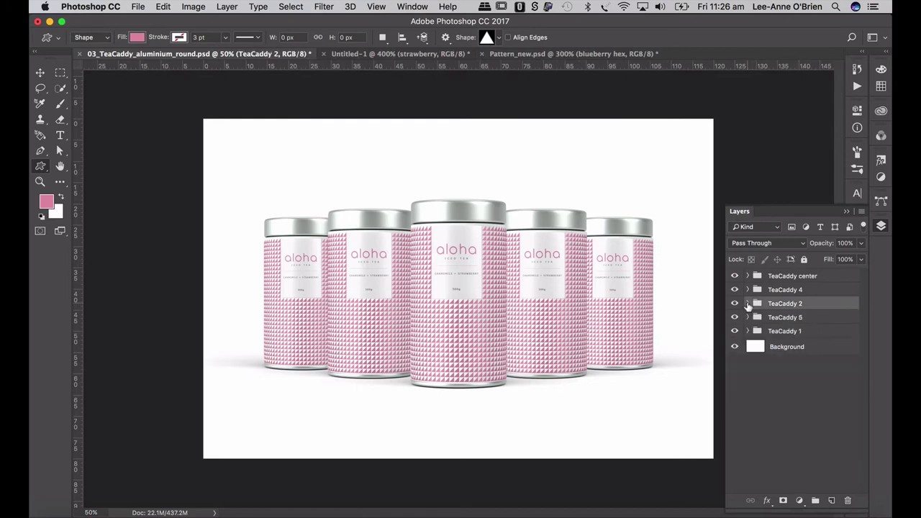
pyautogui.click(752, 290)
pyautogui.click(748, 290)
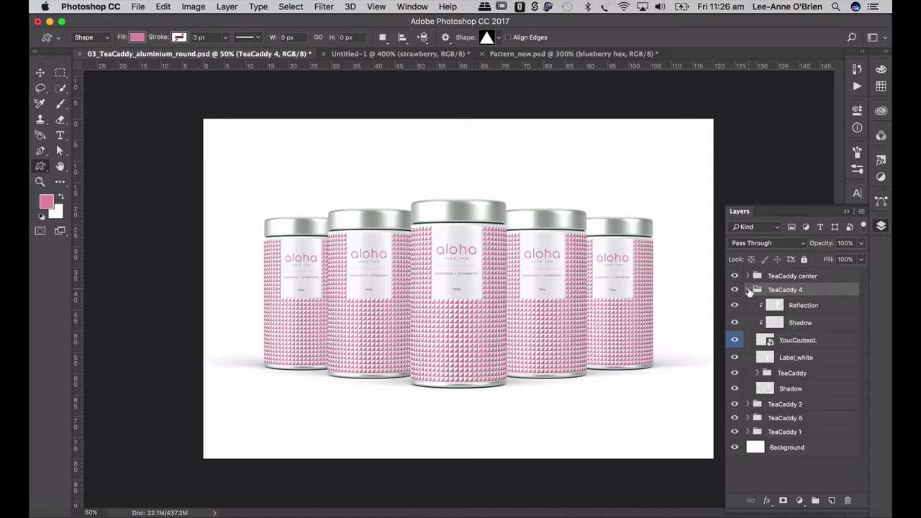
pyautogui.rightClick(792, 342)
pyautogui.click(717, 127)
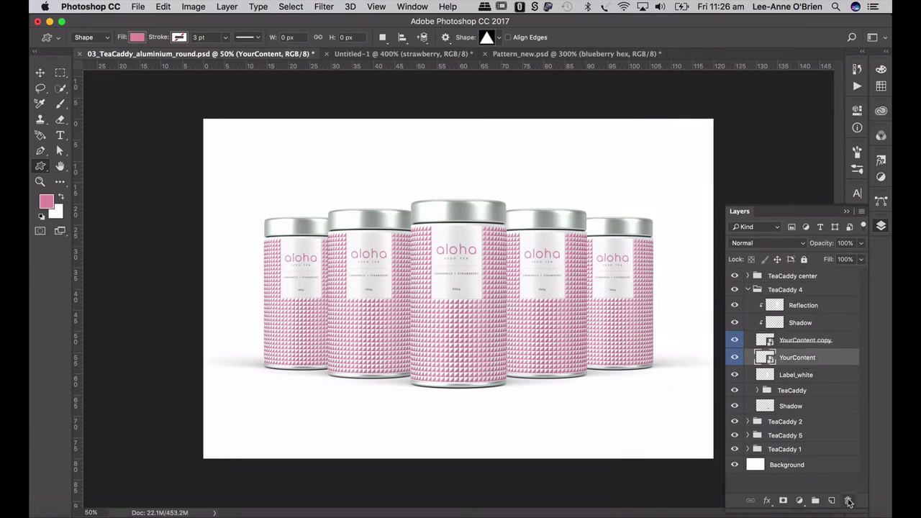
pyautogui.click(847, 500)
pyautogui.click(561, 191)
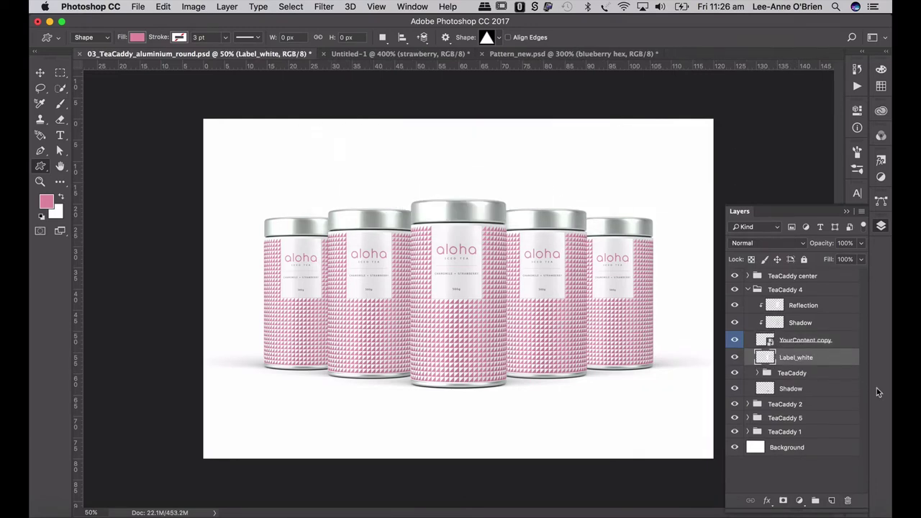
# Rename the copied label smart object in the TeaCaddy 4 group as caddy 4.
pyautogui.doubleClick(803, 341)
pyautogui.write('cad')
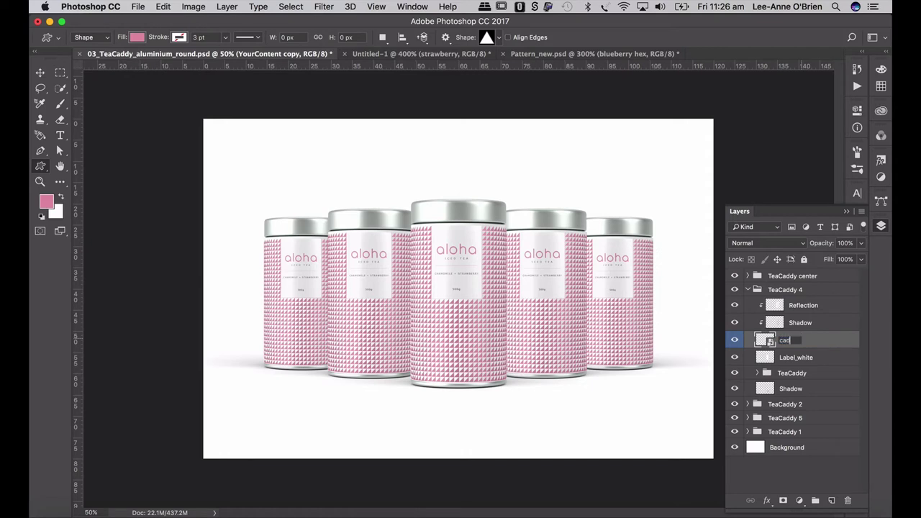
pyautogui.write('dy 4')
pyautogui.press('Return')
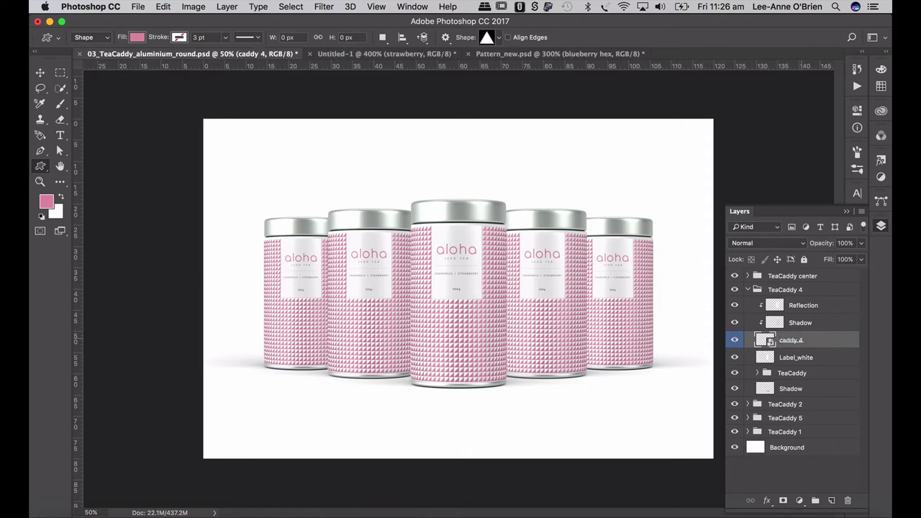
# Open the contents of the caddy 1 smart object in the TeaCaddy 1 group for editing.
pyautogui.click(747, 289)
pyautogui.click(748, 331)
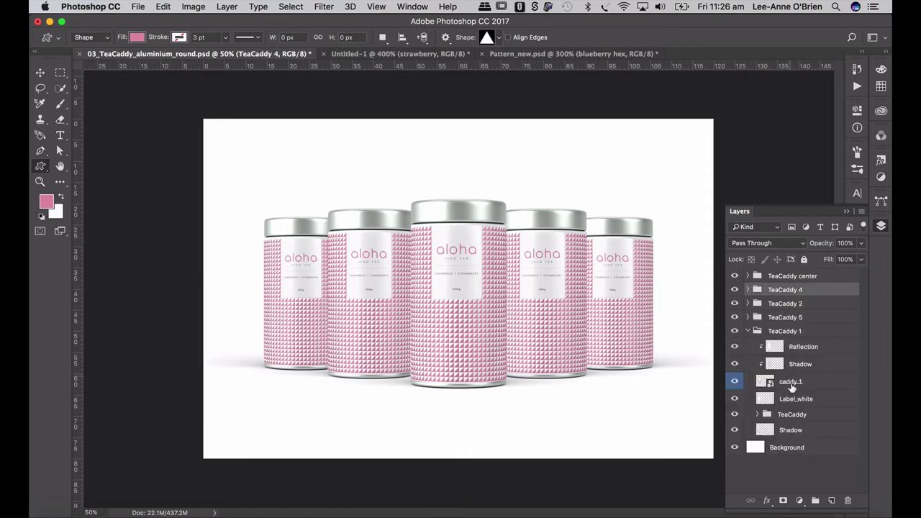
pyautogui.doubleClick(767, 386)
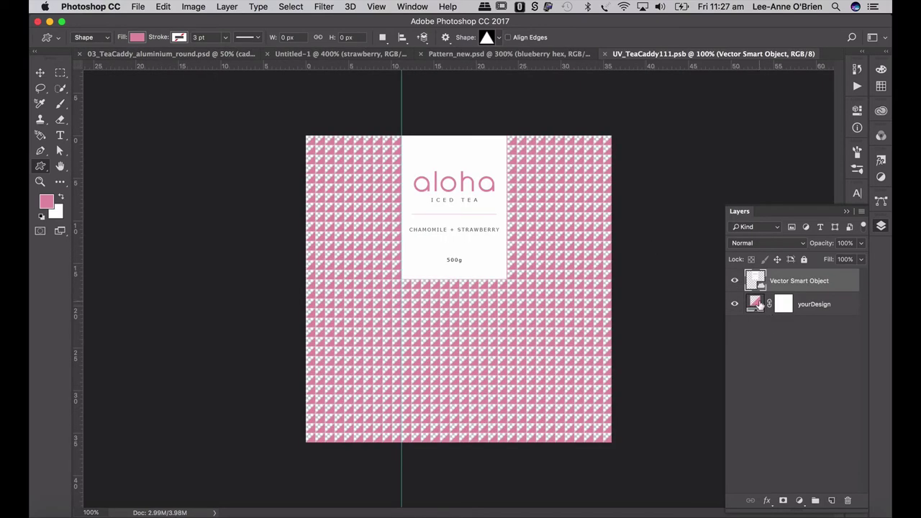
# Change the yourDesign pattern fill of caddy 1 to the lavender-blue triangle pattern from the last row of swatches.
pyautogui.click(759, 305)
pyautogui.doubleClick(759, 305)
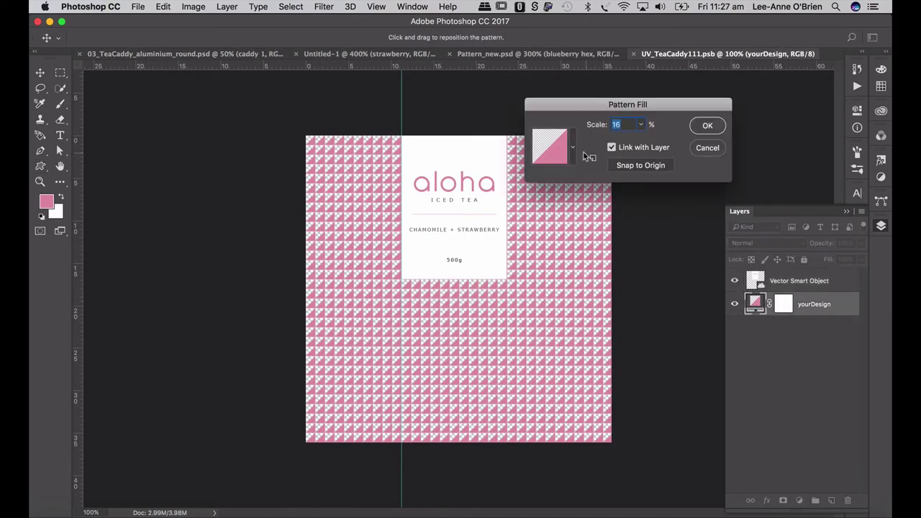
pyautogui.click(572, 149)
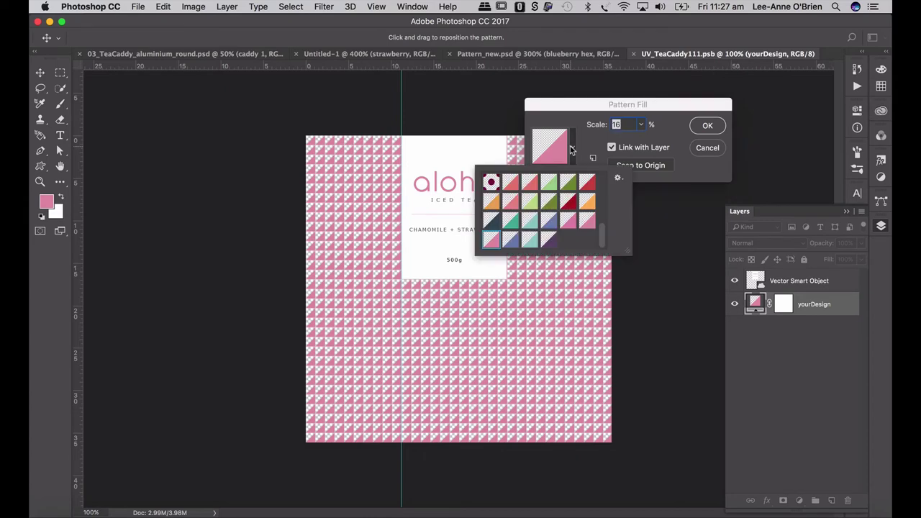
pyautogui.click(510, 240)
pyautogui.click(715, 127)
pyautogui.click(714, 127)
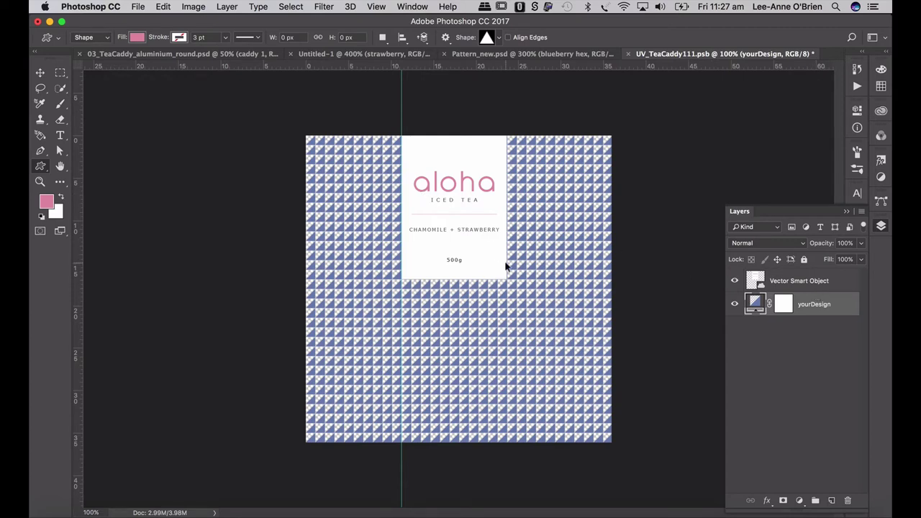
# Switch to Illustrator and copy the complete Lavender + Berry label, including its white background.
pyautogui.press('super+Tab')
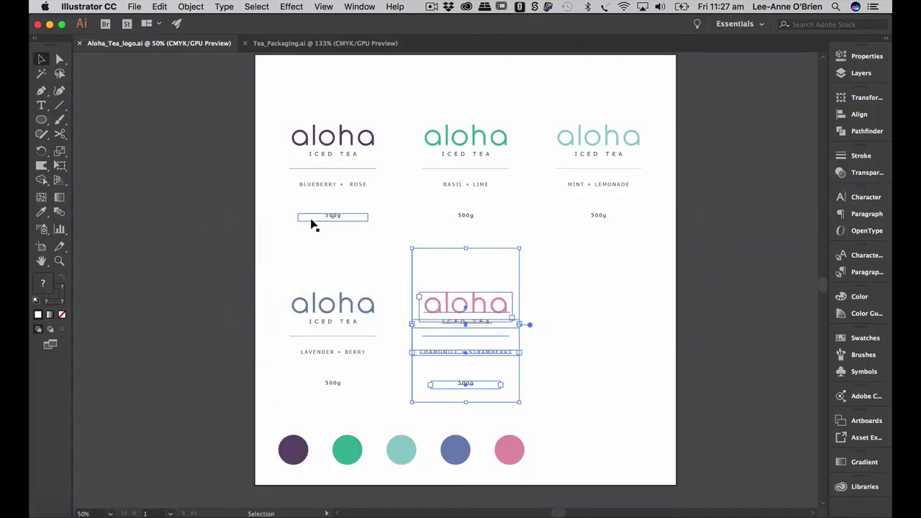
pyautogui.click(254, 277)
pyautogui.moveTo(260, 255); pyautogui.dragTo(373, 412)
pyautogui.press('a')
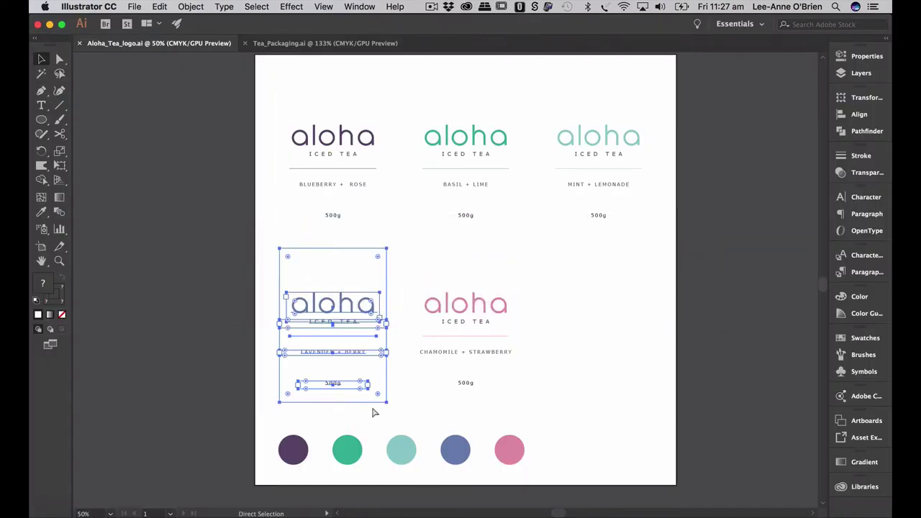
# Back in Photoshop, paste the Lavender + Berry label as a smart object and position it over the Chamomile + Strawberry label.
pyautogui.press('super+Tab')
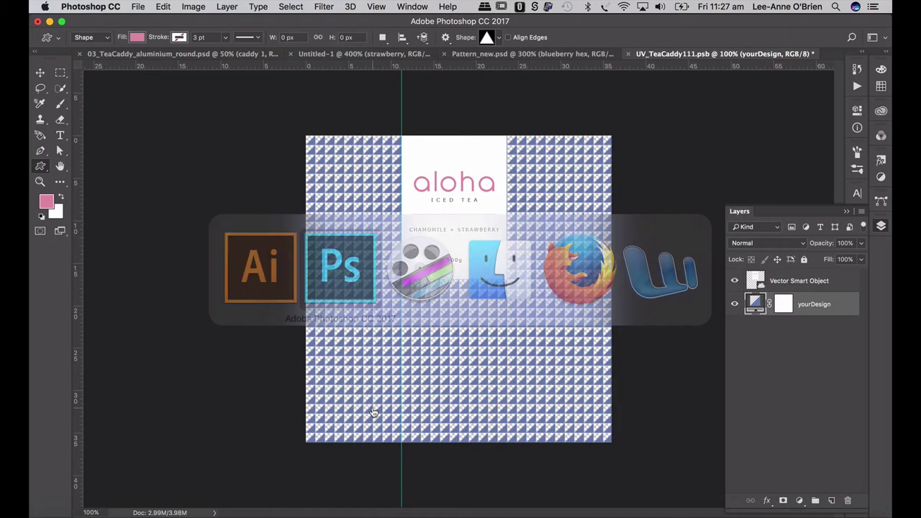
pyautogui.click(756, 284)
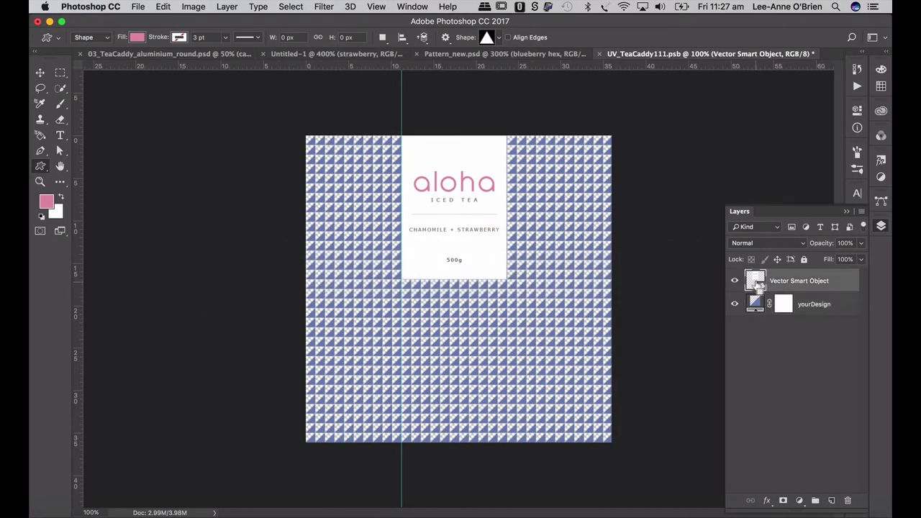
pyautogui.press('super+v')
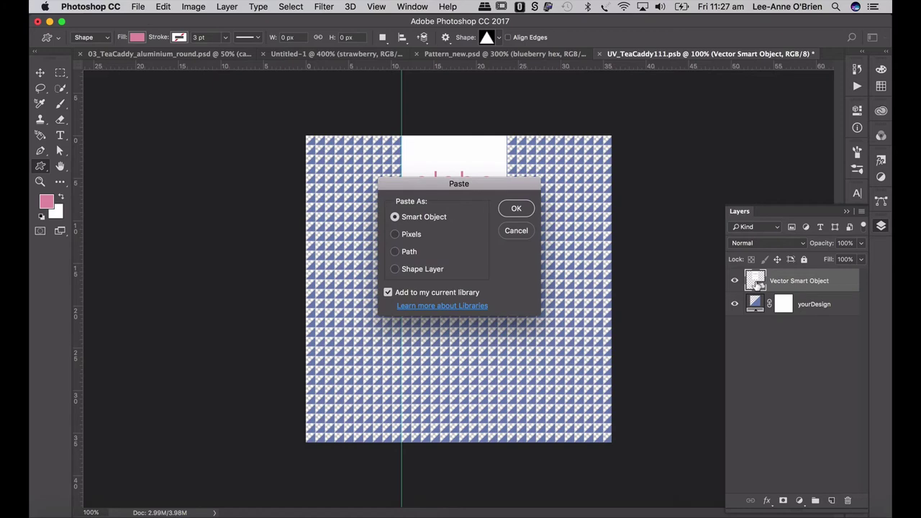
pyautogui.press('Return')
pyautogui.press('Return')
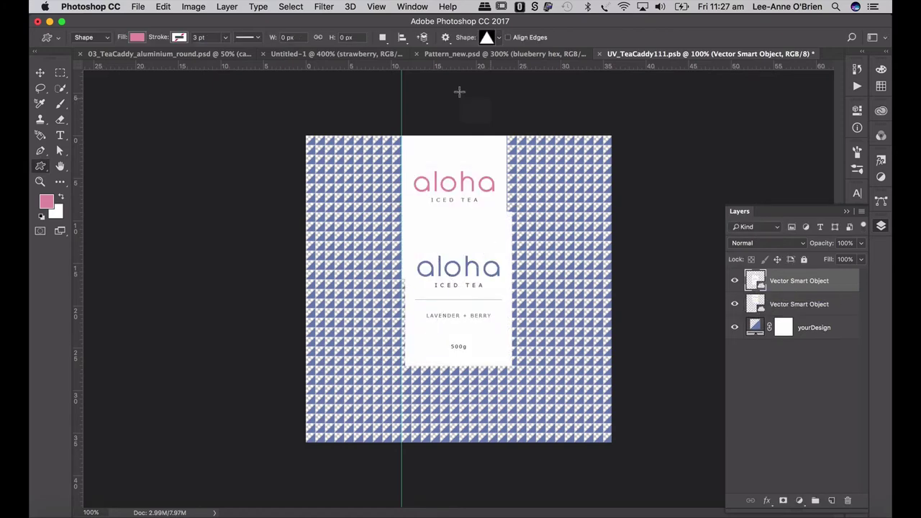
pyautogui.press('v')
pyautogui.moveTo(472, 333); pyautogui.dragTo(466, 243)
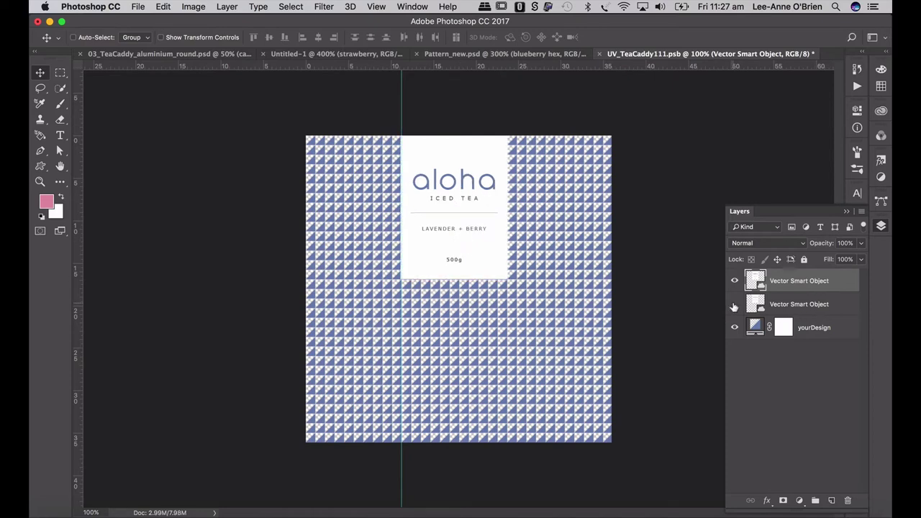
# Hide the old Chamomile + Strawberry label layer beneath the Lavender + Berry label and delete it.
pyautogui.click(733, 306)
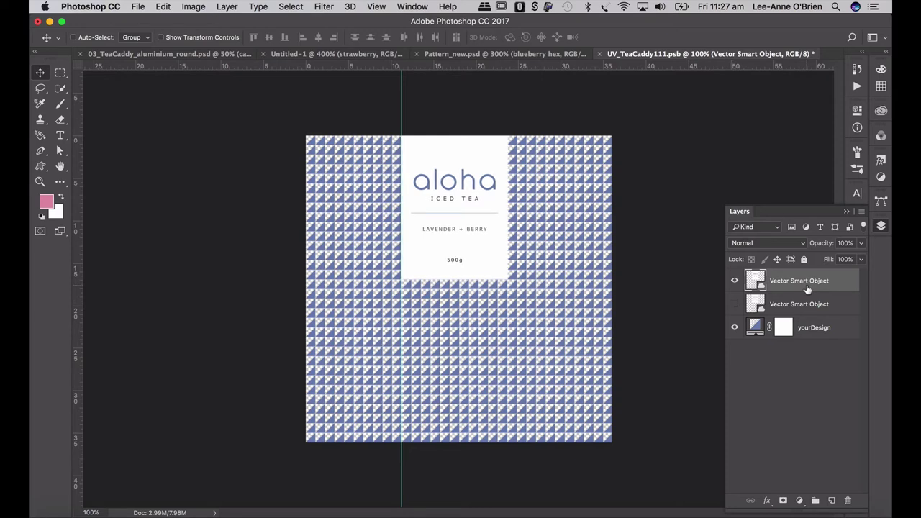
pyautogui.click(800, 303)
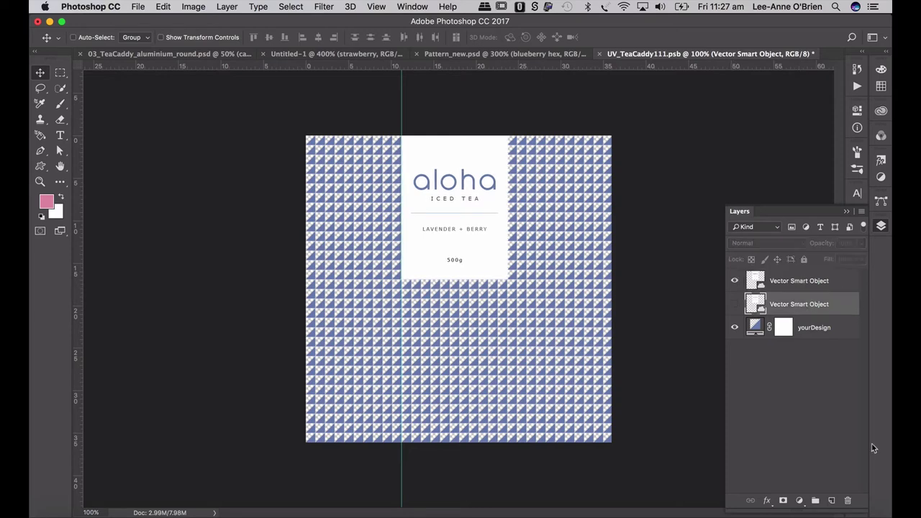
pyautogui.click(849, 499)
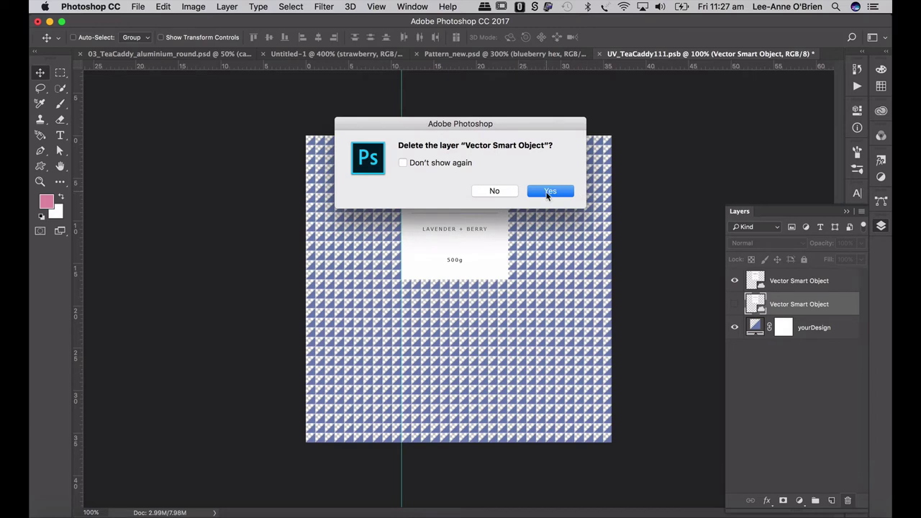
pyautogui.click(549, 192)
# Save and close the caddy 1 smart object contents, and collapse the TeaCaddy 1 group in the mockup.
pyautogui.press('super+s')
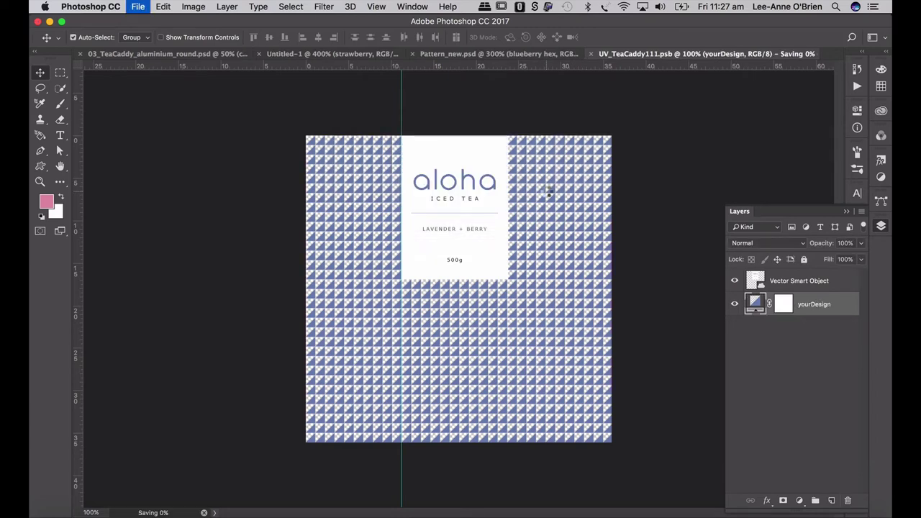
pyautogui.press('super+w')
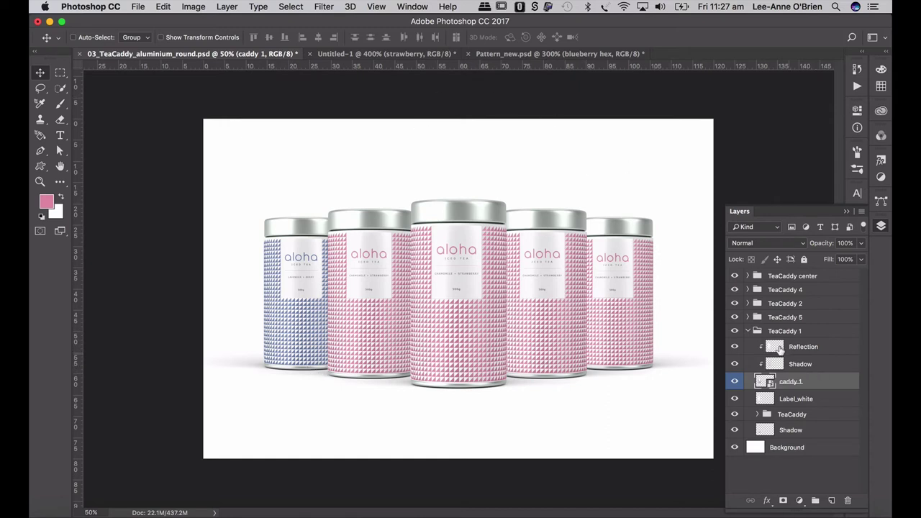
pyautogui.click(748, 331)
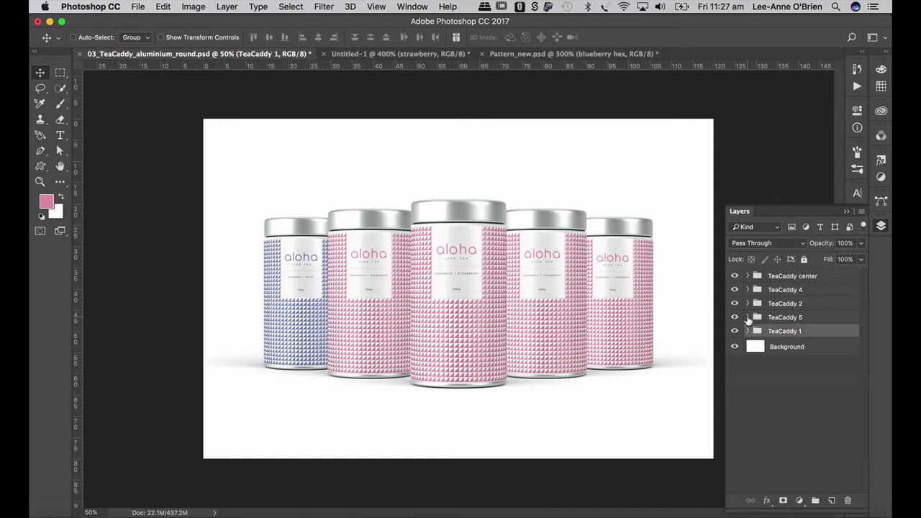
# Open the caddy 2 smart object in the TeaCaddy 2 group and change its yourDesign fill to the dark purple triangle pattern.
pyautogui.click(748, 302)
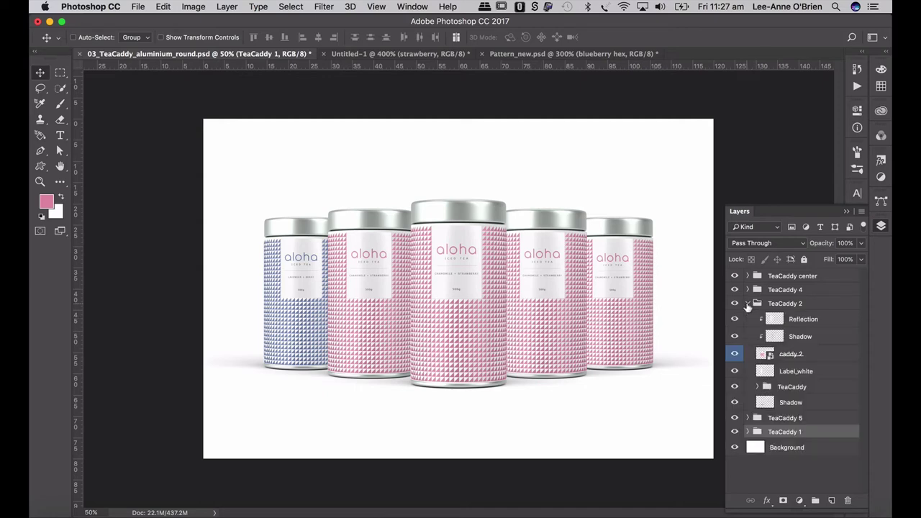
pyautogui.doubleClick(768, 355)
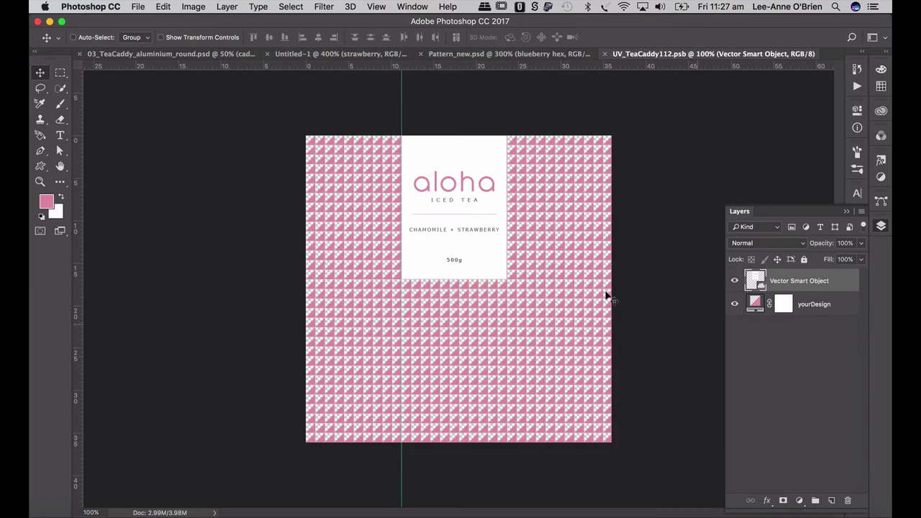
pyautogui.doubleClick(757, 303)
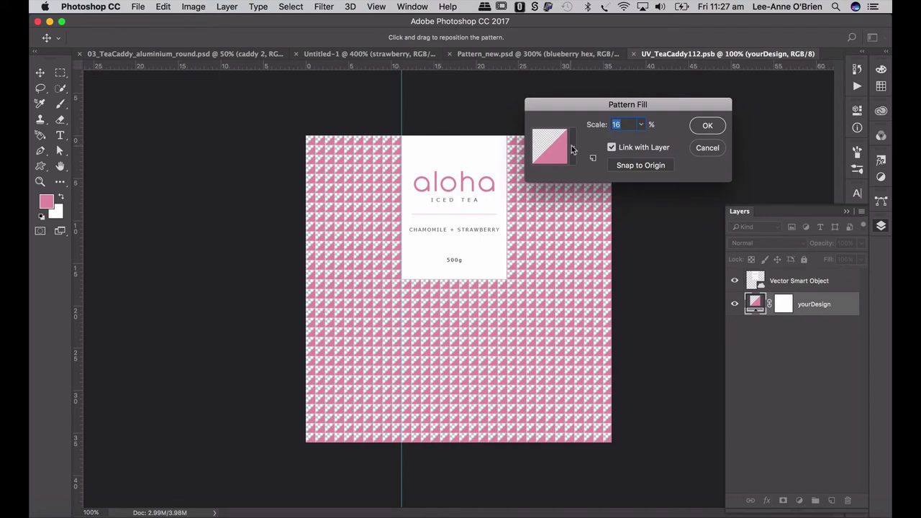
pyautogui.click(573, 146)
pyautogui.click(548, 241)
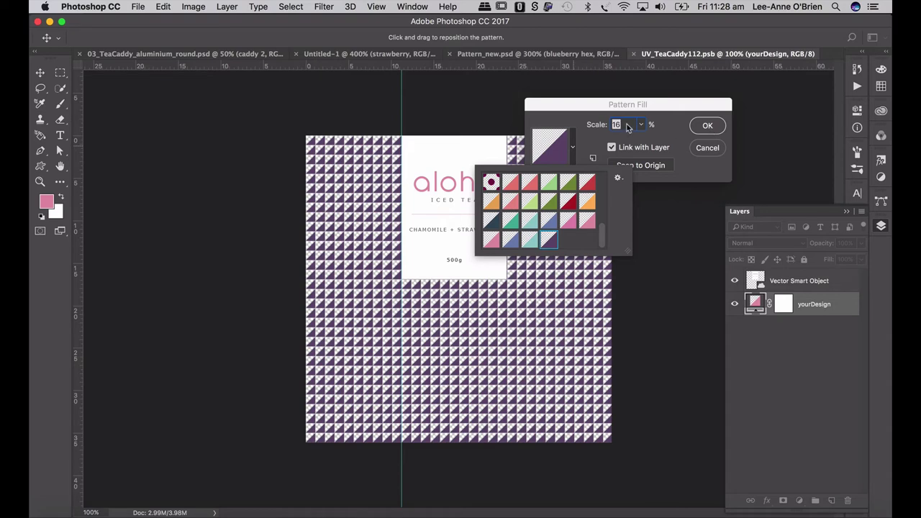
pyautogui.click(708, 127)
# Switch to Illustrator and copy the complete Blueberry + Rose label, leaving the Lavender + Berry background out of the selection.
pyautogui.press('super+Tab')
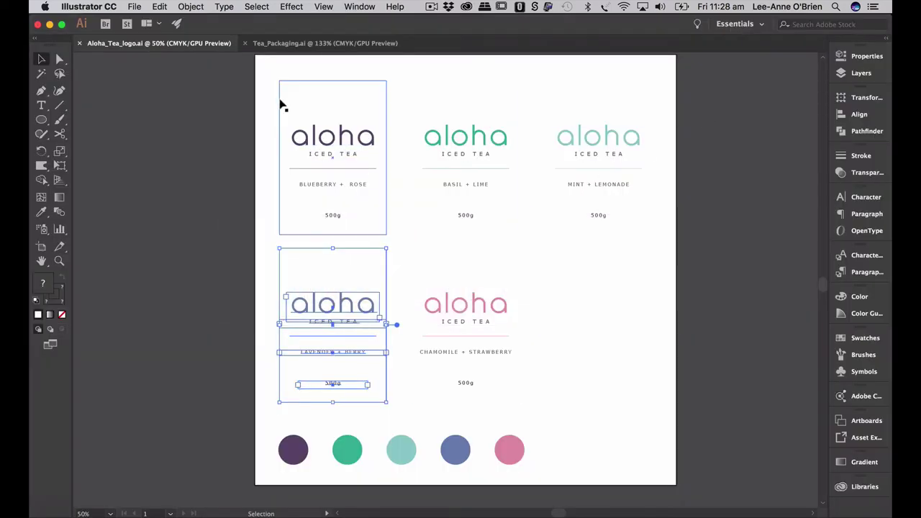
pyautogui.click(281, 103)
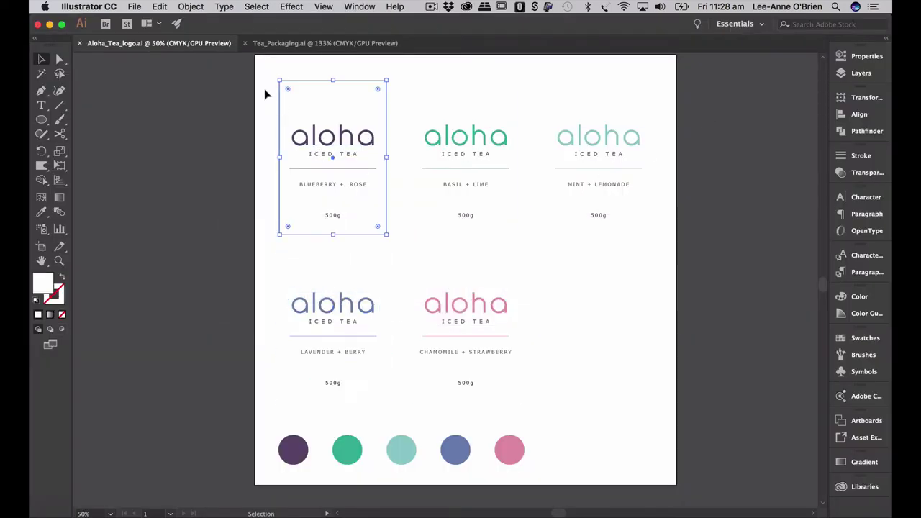
pyautogui.moveTo(263, 70)
pyautogui.mouseDown()
pyautogui.moveTo(281, 77)
pyautogui.moveTo(385, 257)
pyautogui.mouseUp()
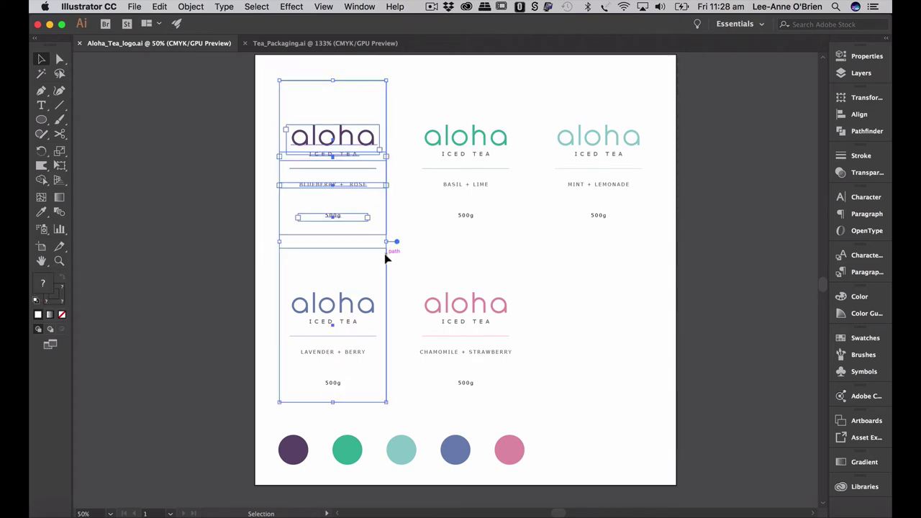
pyautogui.keyDown('shift'); pyautogui.click(362, 286); pyautogui.keyUp('shift')
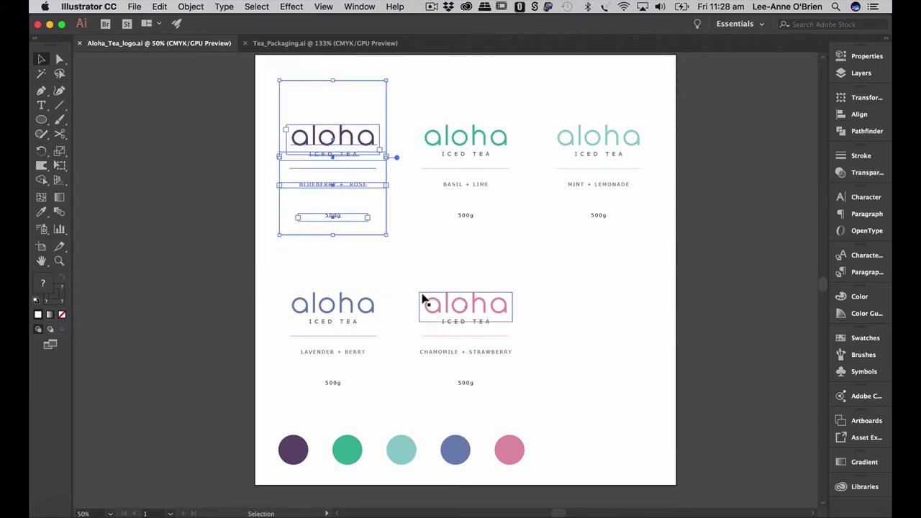
pyautogui.press('a')
# Back in Photoshop, paste the Blueberry + Rose label as a smart object and position it over the Chamomile + Strawberry label.
pyautogui.press('super+Tab')
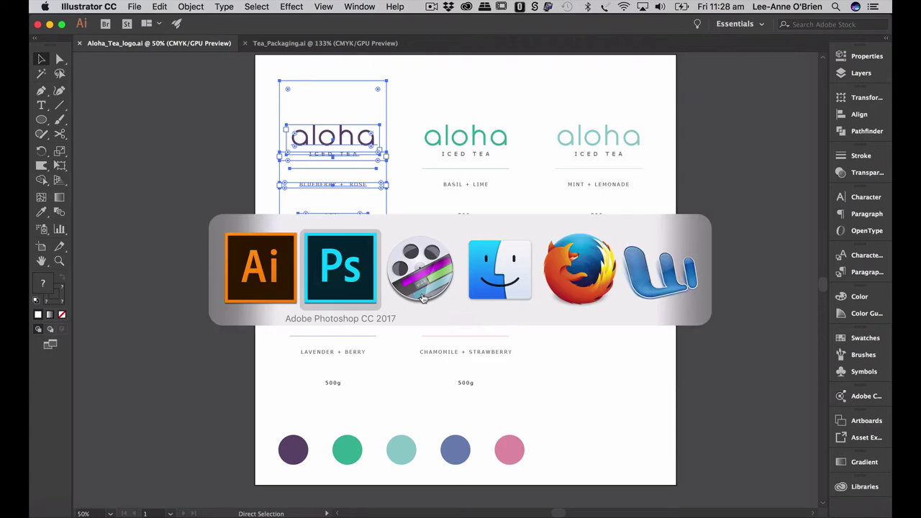
pyautogui.click(801, 282)
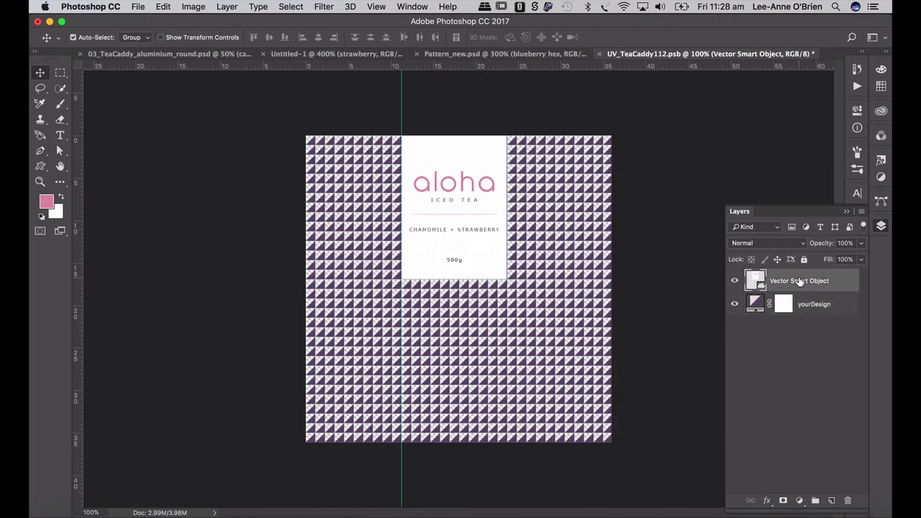
pyautogui.press('super+v')
pyautogui.press('Return')
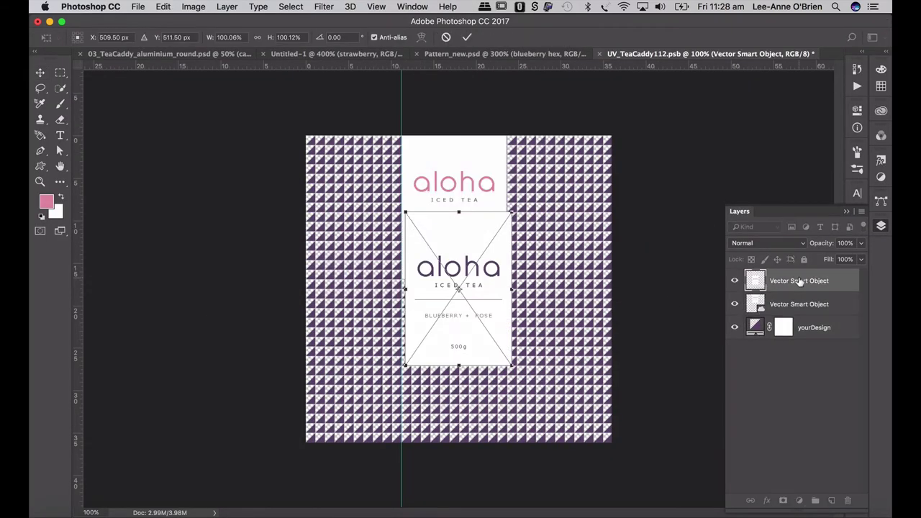
pyautogui.click(41, 72)
pyautogui.click(559, 190)
pyautogui.moveTo(467, 268); pyautogui.dragTo(462, 189)
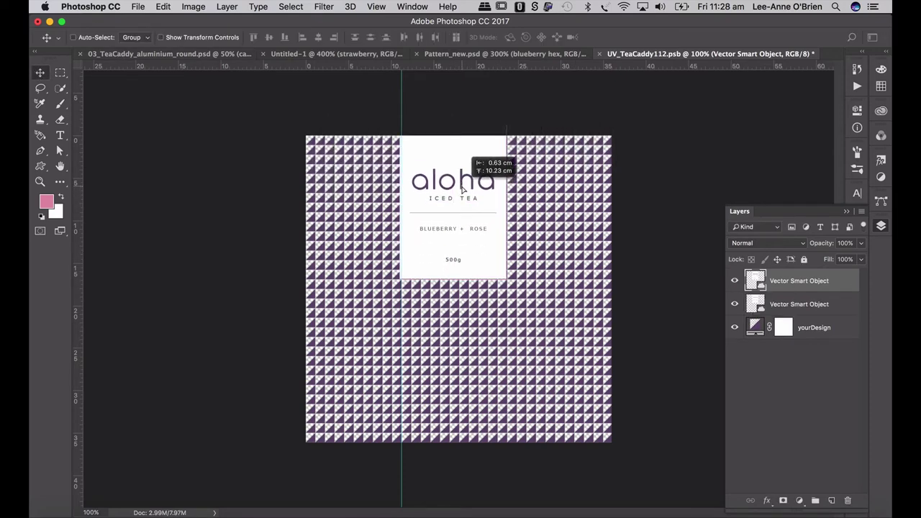
# Delete the old Chamomile + Strawberry label layer beneath the Blueberry + Rose label.
pyautogui.click(792, 304)
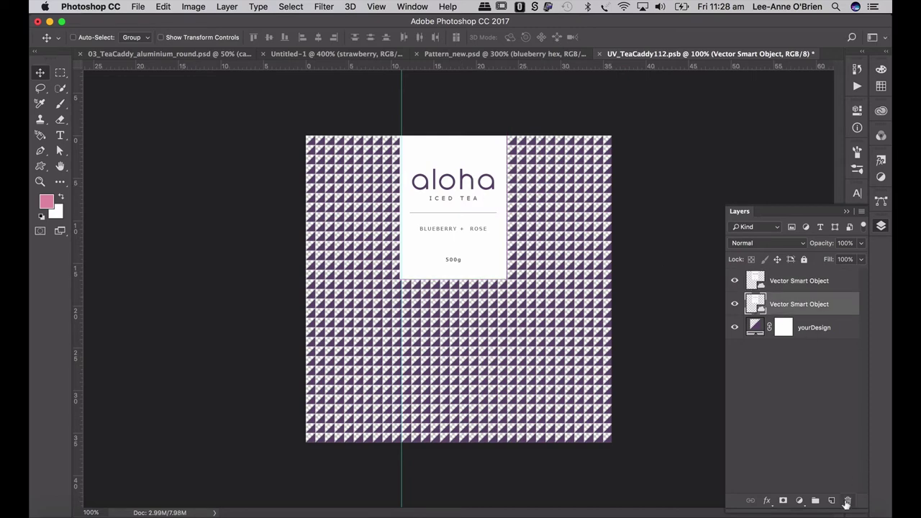
pyautogui.click(846, 503)
pyautogui.click(561, 192)
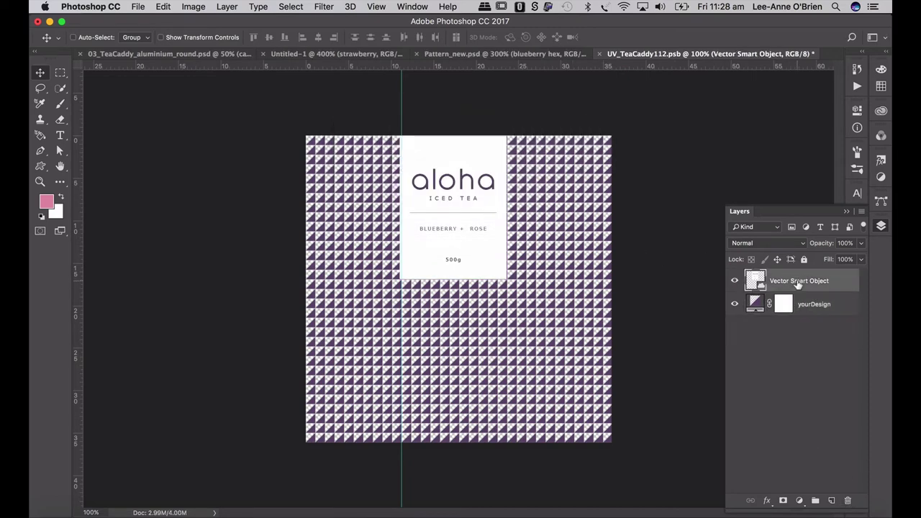
# Nudge the Blueberry + Rose label slightly to the right so its left edge meets the vertical guide.
pyautogui.press('Right')
pyautogui.press('Right')
pyautogui.press('Right')
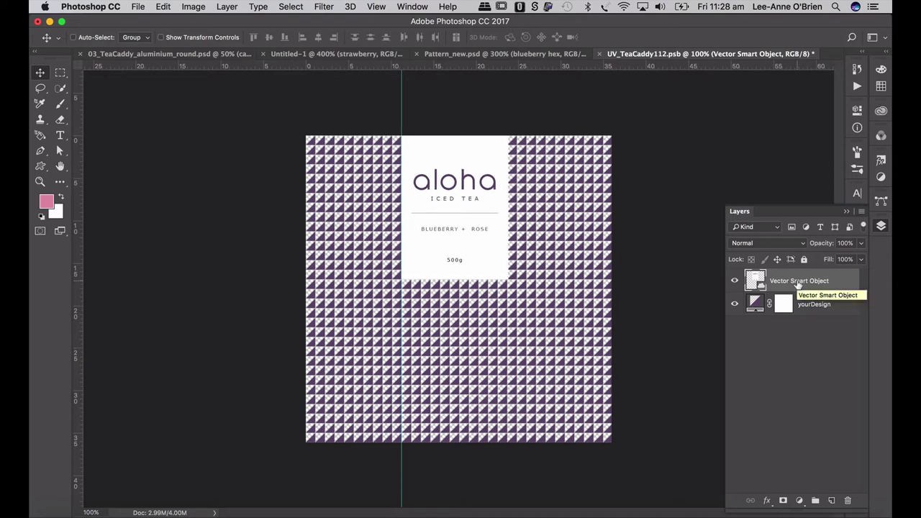
# Save and close the caddy 2 smart object contents, and collapse the TeaCaddy 2 group in the mockup.
pyautogui.press('super+s')
pyautogui.press('super+w')
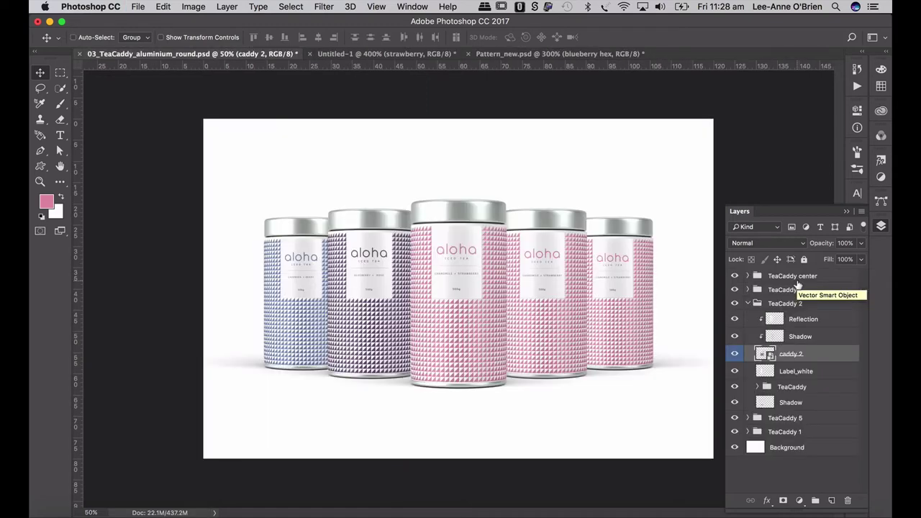
pyautogui.click(748, 303)
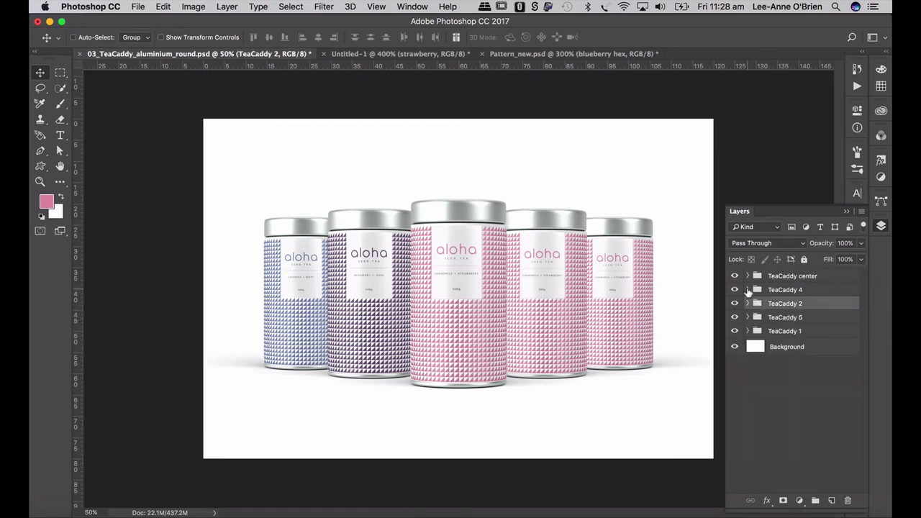
# Open the caddy 4 smart object in the TeaCaddy 4 group and change the yourDesign pattern fill to the green triangle pattern.
pyautogui.click(747, 290)
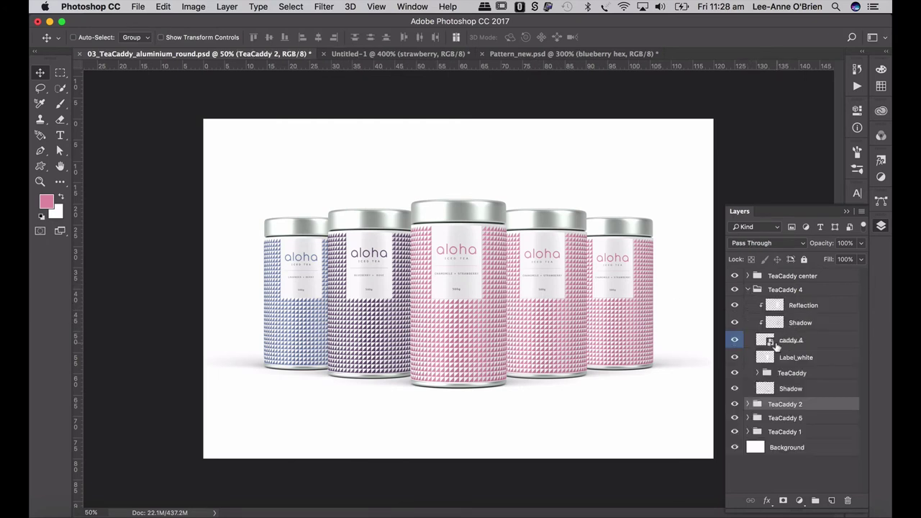
pyautogui.doubleClick(769, 345)
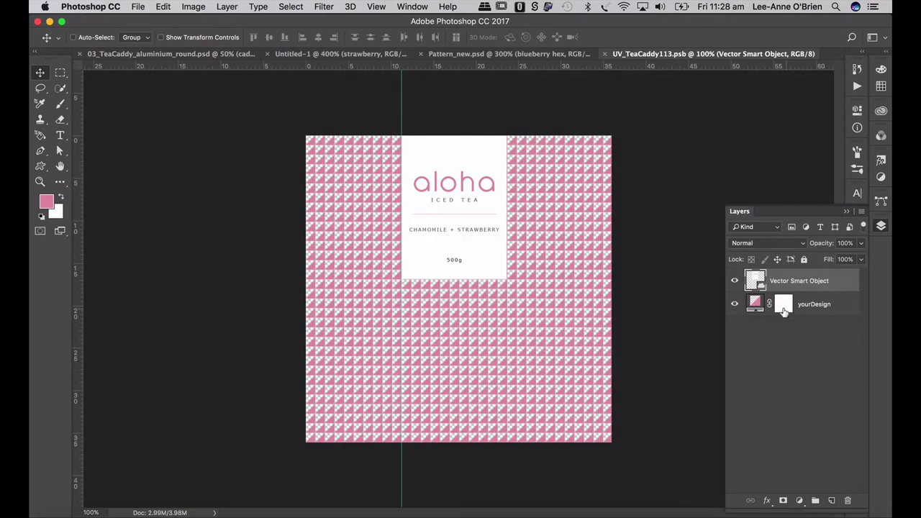
pyautogui.doubleClick(756, 303)
pyautogui.click(573, 148)
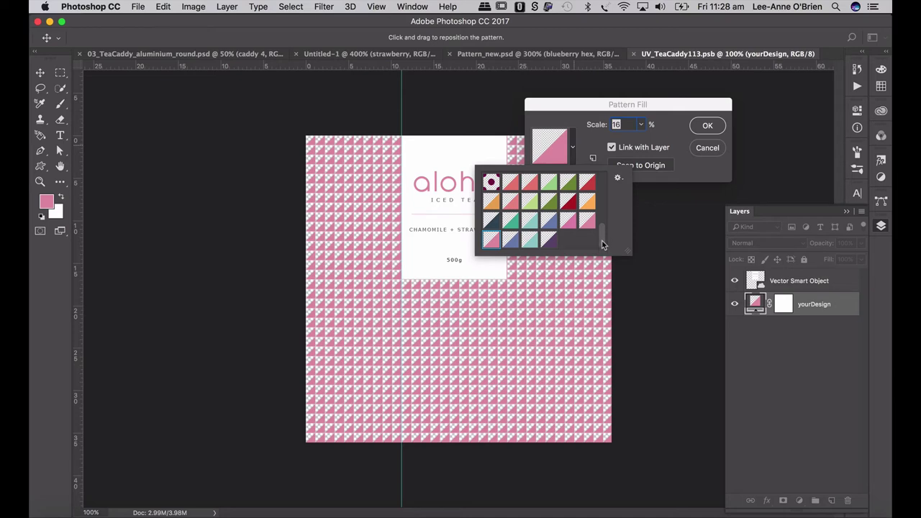
pyautogui.click(512, 224)
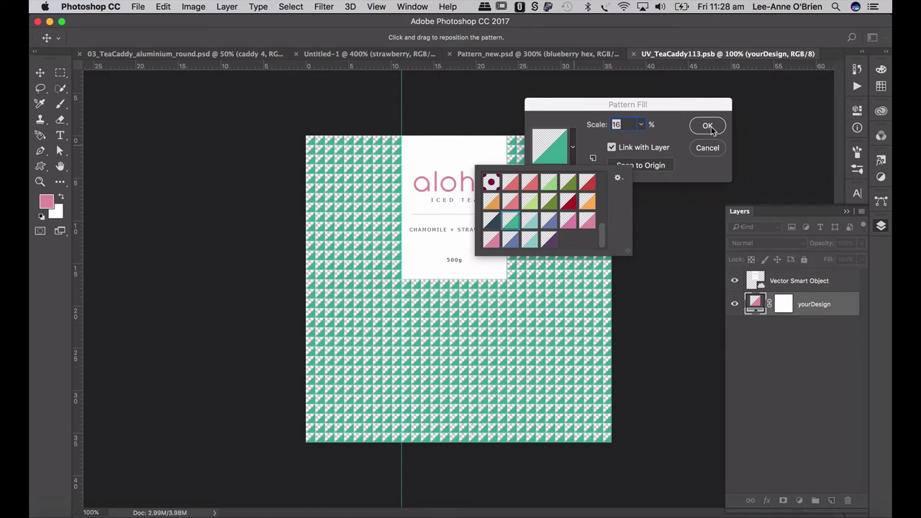
pyautogui.click(711, 126)
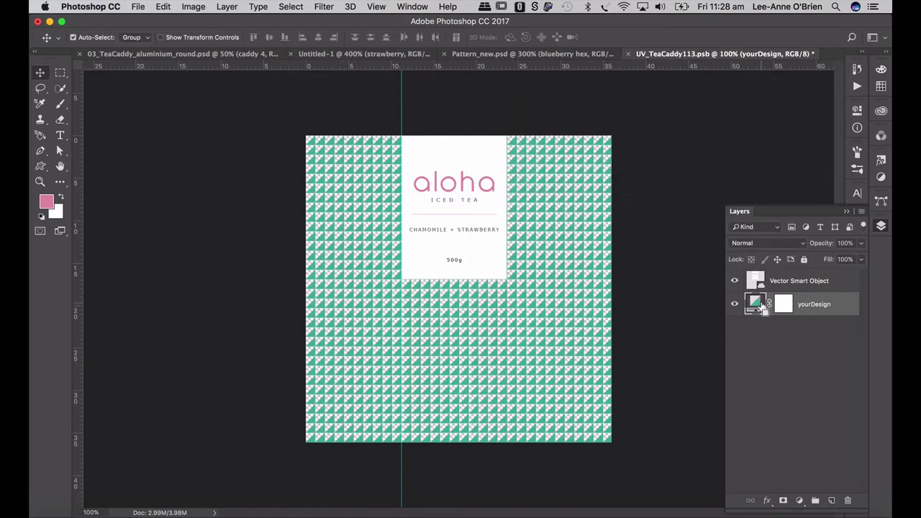
# Switch to Illustrator and copy the complete Basil + Lime label artwork.
pyautogui.press('super+Tab')
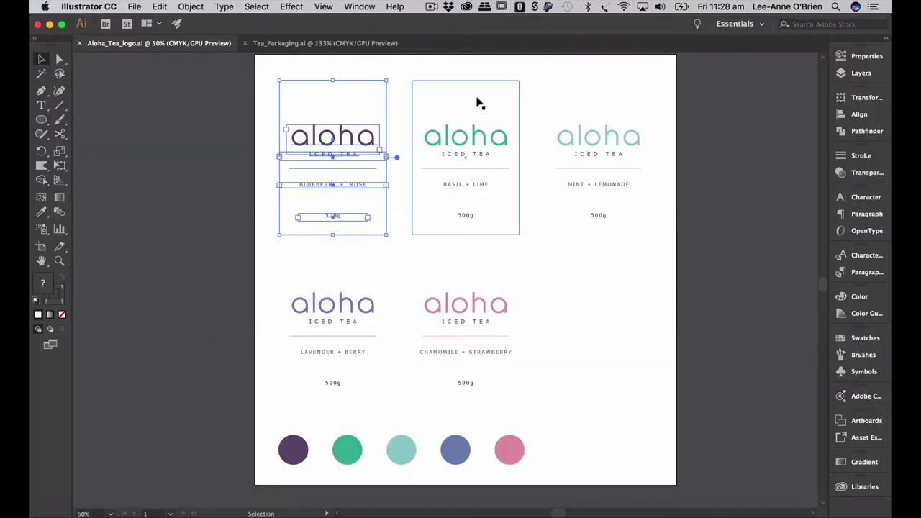
pyautogui.click(483, 76)
pyautogui.moveTo(537, 63); pyautogui.dragTo(417, 228)
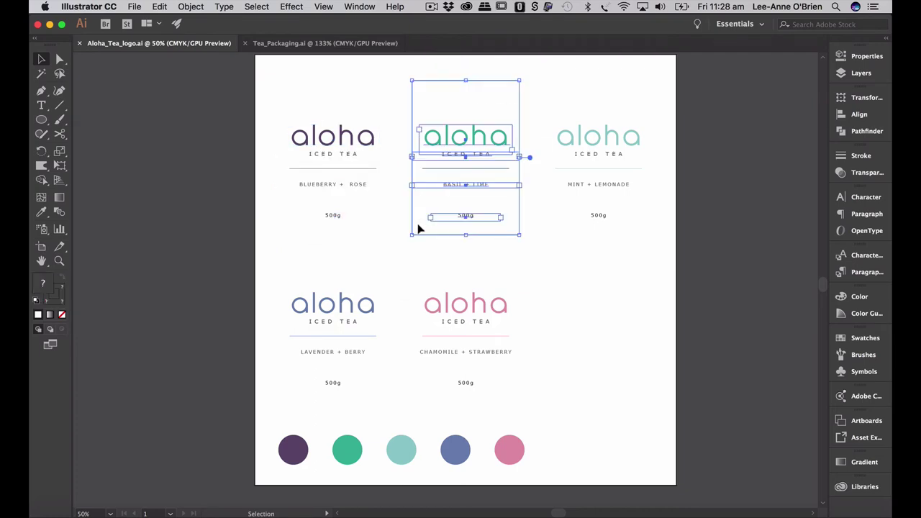
# Back in Photoshop, paste the Basil + Lime label as a smart object and position it over the Chamomile + Strawberry label.
pyautogui.press('super+Tab')
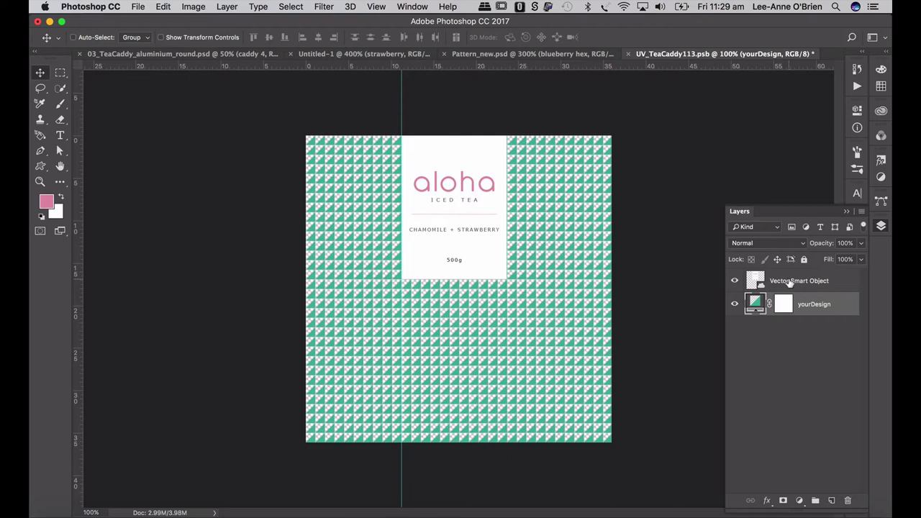
pyautogui.click(789, 282)
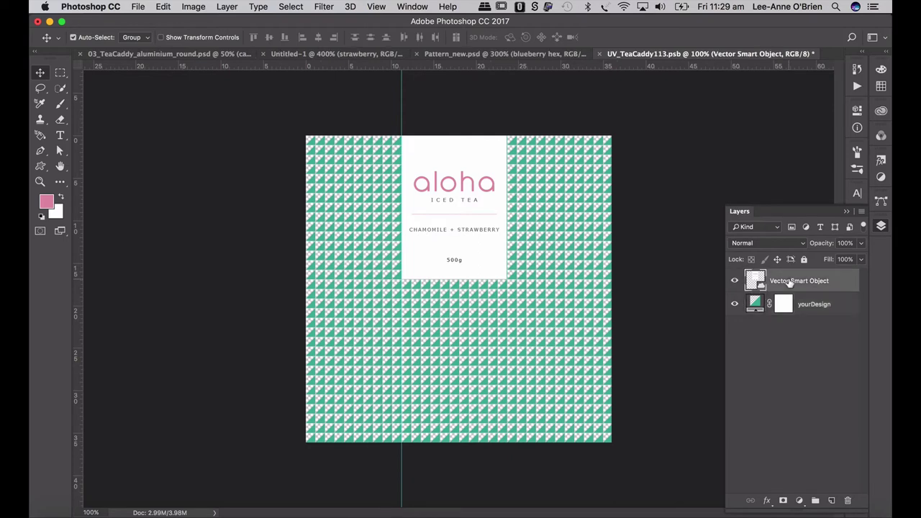
pyautogui.press('super+v')
pyautogui.press('Return')
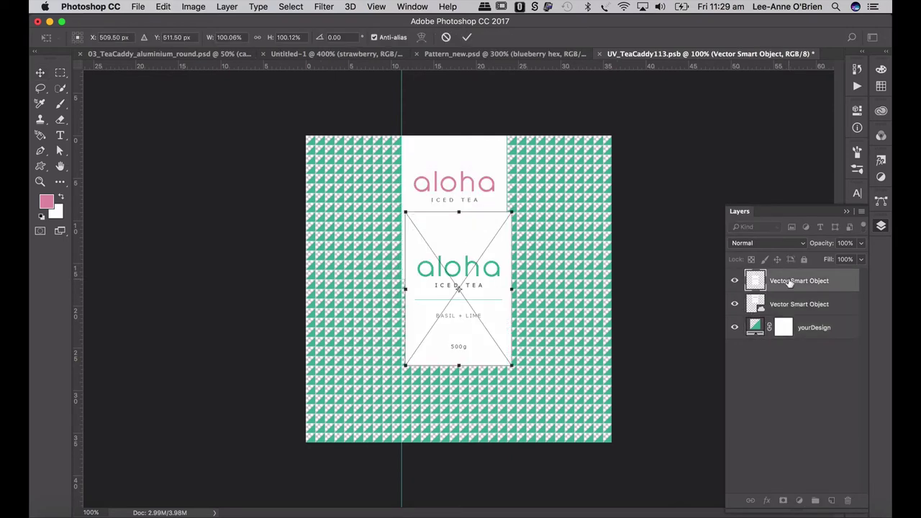
pyautogui.press('Return')
pyautogui.moveTo(478, 295); pyautogui.dragTo(480, 209)
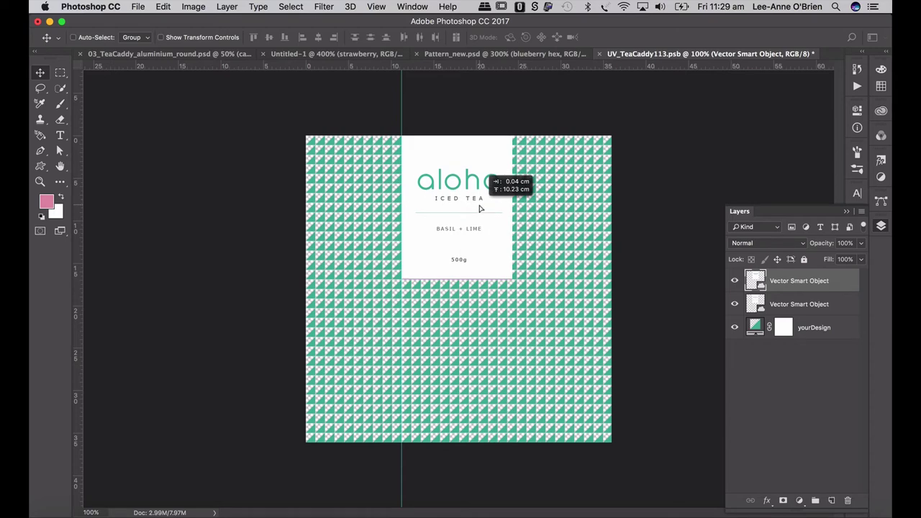
# Delete the old Chamomile + Strawberry label layer beneath the Basil + Lime label.
pyautogui.click(814, 303)
pyautogui.click(846, 500)
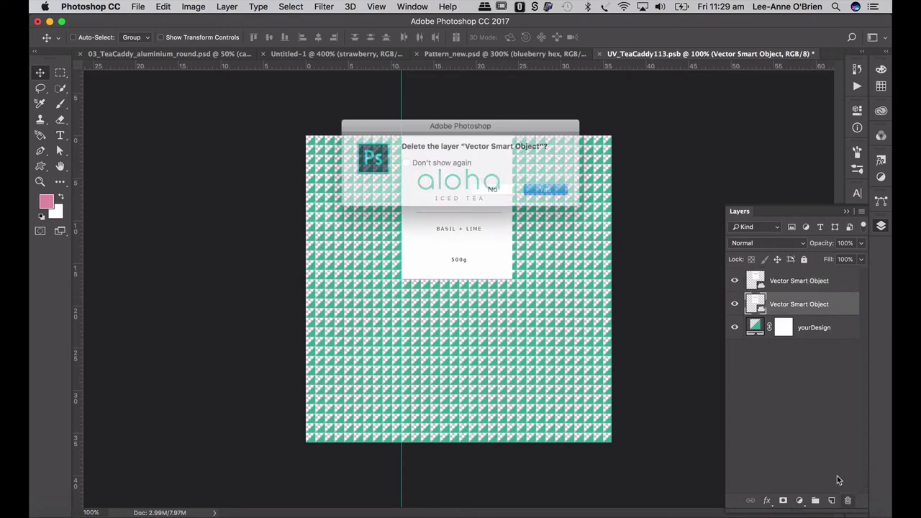
pyautogui.click(532, 187)
# Nudge the Basil + Lime label so its left edge meets the vertical guide, and fine-tune its vertical position.
pyautogui.moveTo(465, 255)
pyautogui.mouseDown()
pyautogui.moveTo(458, 261)
pyautogui.moveTo(466, 256)
pyautogui.mouseUp()
pyautogui.click(810, 281)
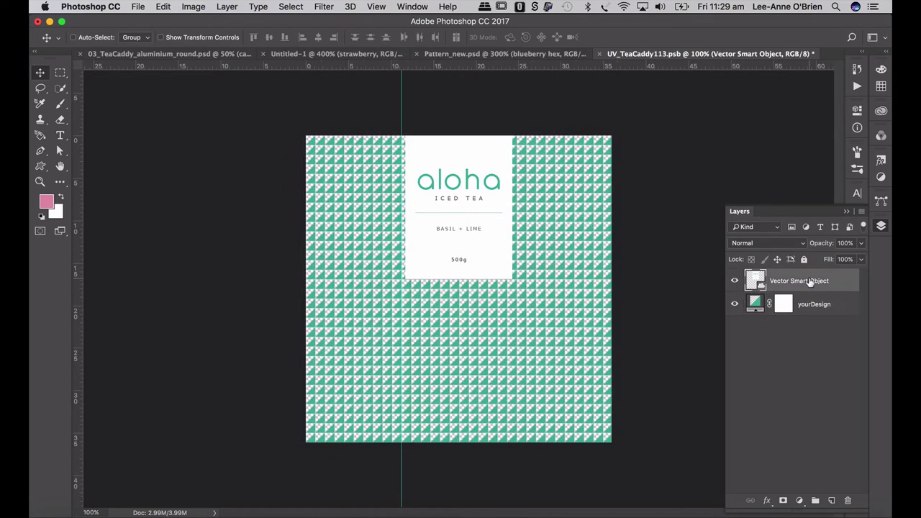
pyautogui.press('Left')
pyautogui.press('Left')
pyautogui.press('Left')
pyautogui.press('Left')
pyautogui.press('Left')
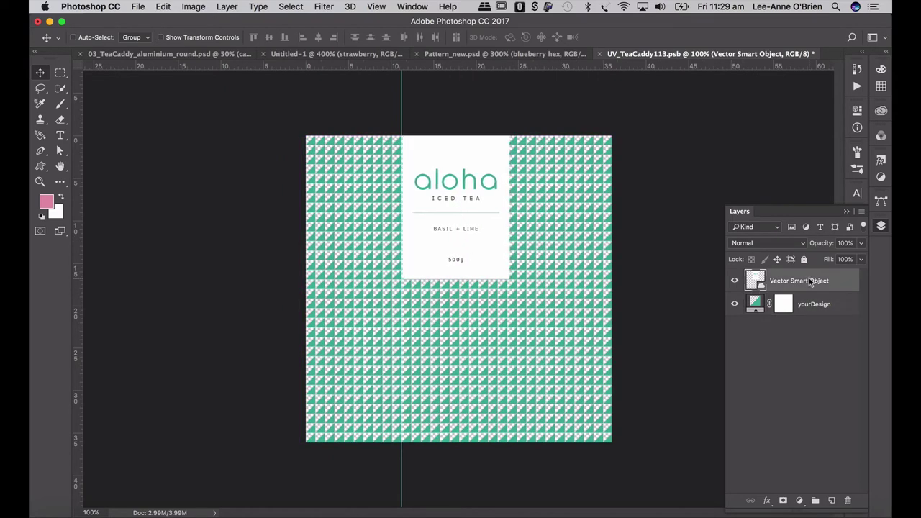
pyautogui.press('Up')
pyautogui.press('Up')
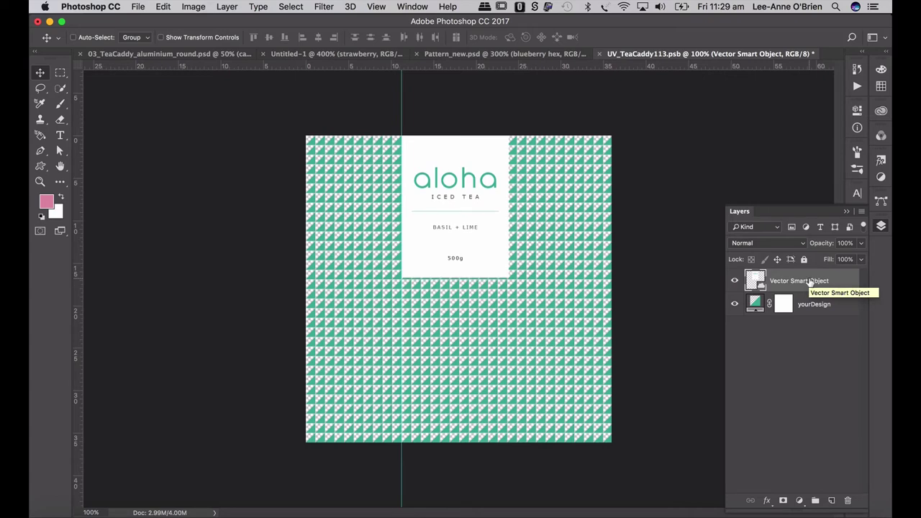
pyautogui.press('Down')
pyautogui.press('Down')
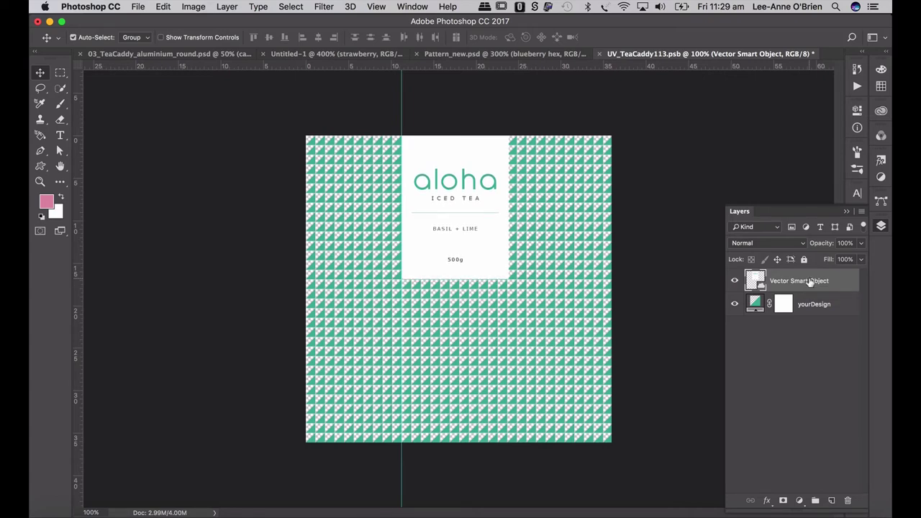
pyautogui.press('Down')
# Save and close the caddy 4 smart object contents.
pyautogui.press('super+s')
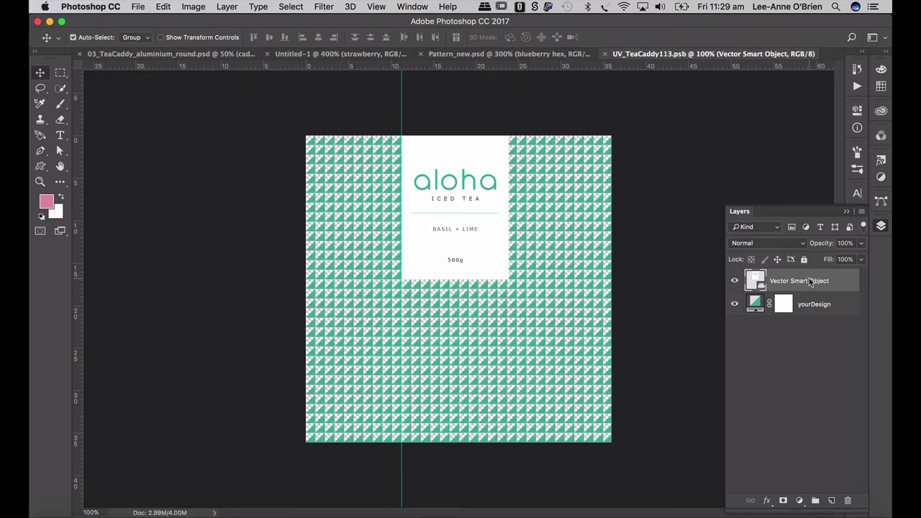
pyautogui.press('super+w')
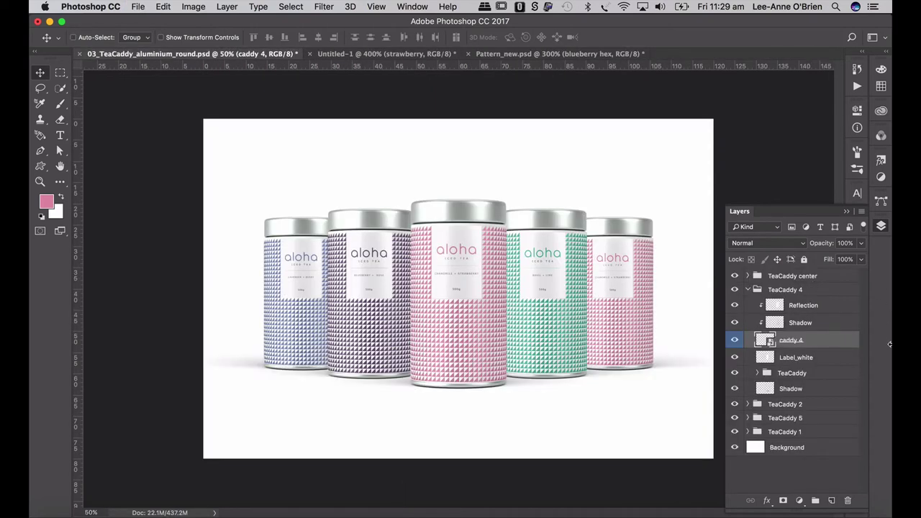
# Switch to Illustrator and copy the complete Mint + Lemonade label artwork.
pyautogui.press('super')
pyautogui.press('super+Tab')
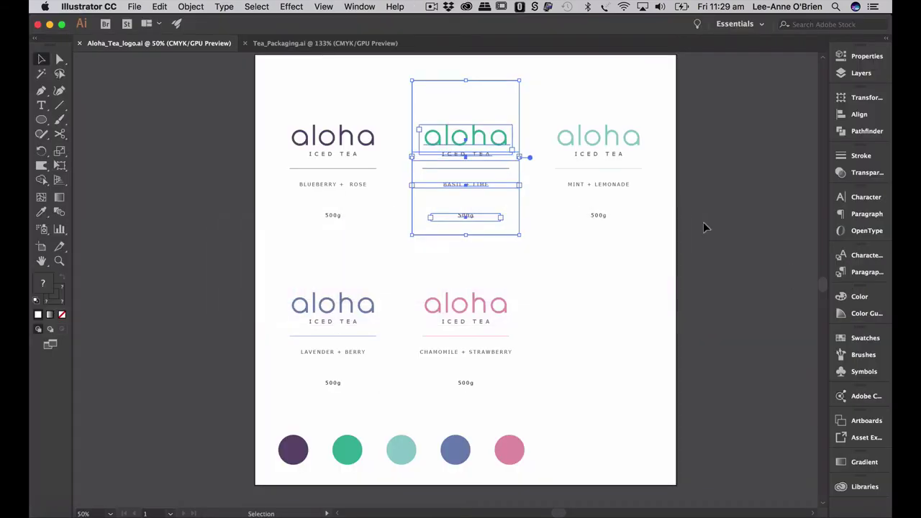
pyautogui.click(675, 86)
pyautogui.moveTo(670, 69); pyautogui.dragTo(575, 243)
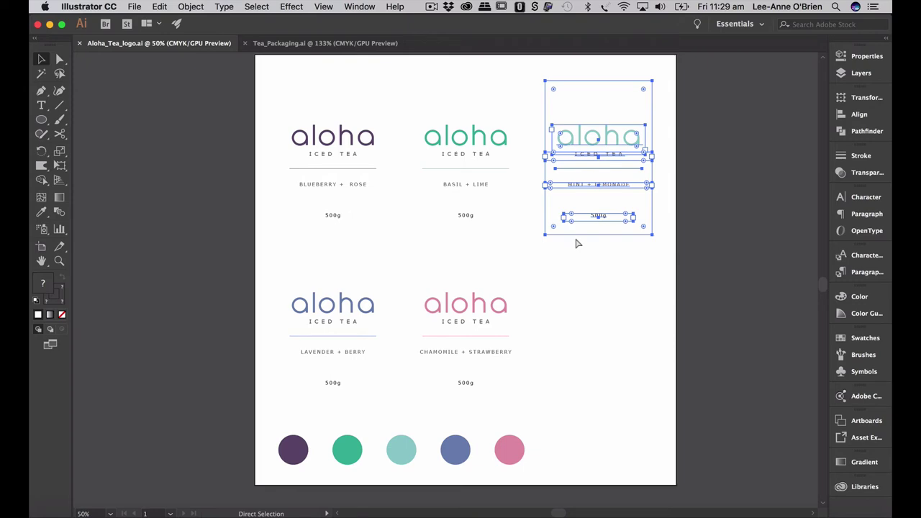
# Back in Photoshop, collapse the TeaCaddy 4 group and open the caddy 5 smart object in the TeaCaddy 5 group.
pyautogui.press('super+Tab')
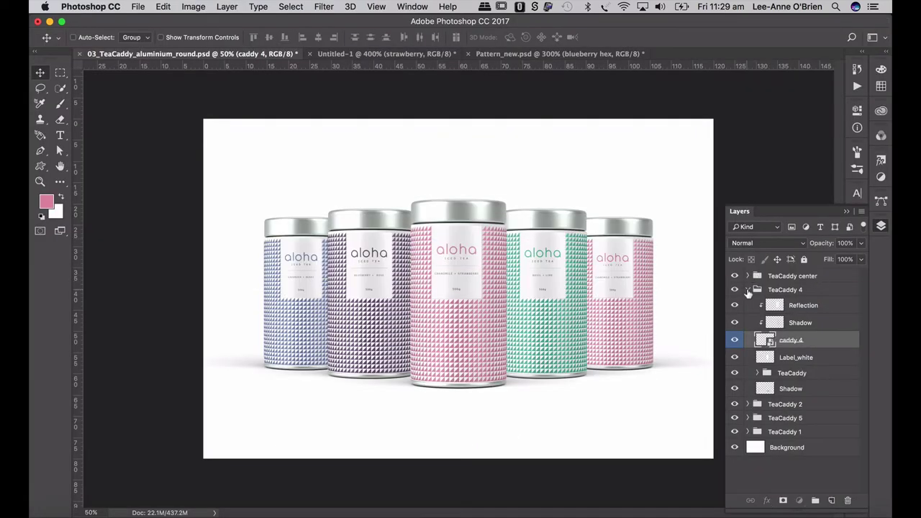
pyautogui.click(747, 290)
pyautogui.click(747, 317)
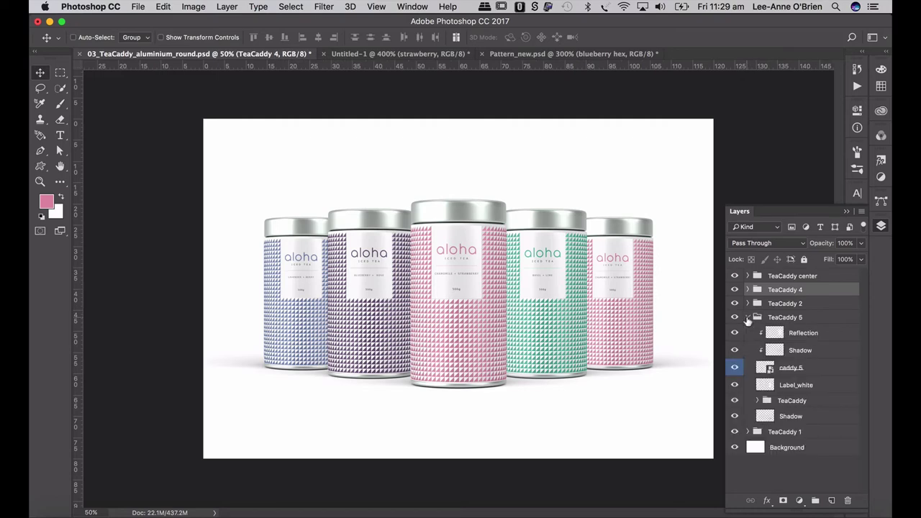
pyautogui.doubleClick(766, 368)
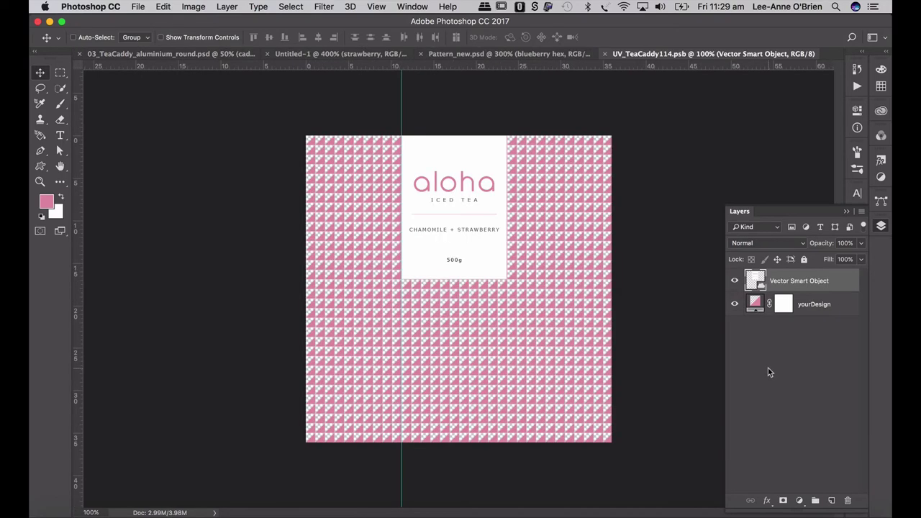
# Change the yourDesign layer's pattern fill to the light aqua triangle pattern.
pyautogui.click(765, 305)
pyautogui.doubleClick(762, 305)
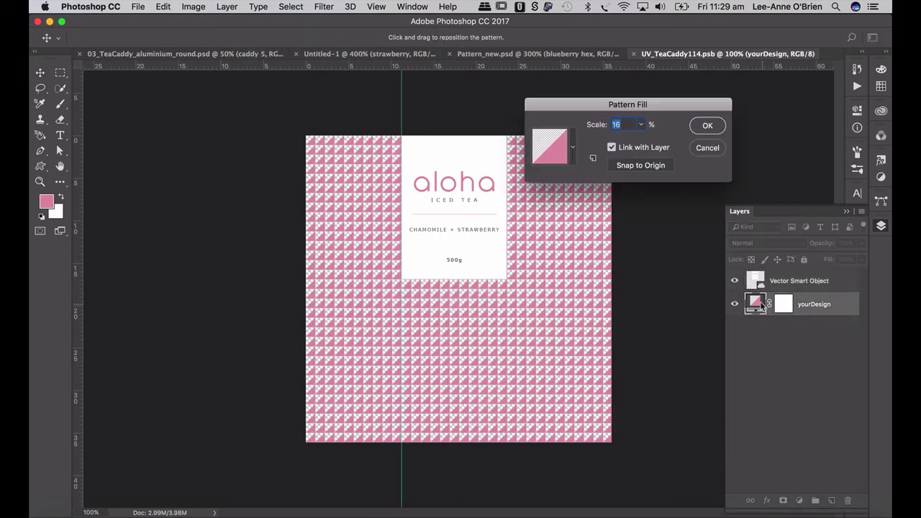
pyautogui.click(573, 146)
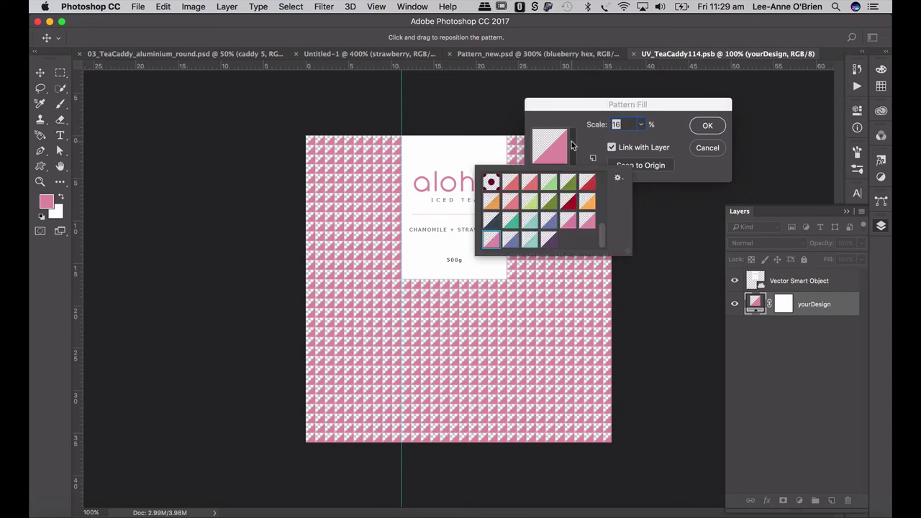
pyautogui.click(531, 237)
pyautogui.click(712, 128)
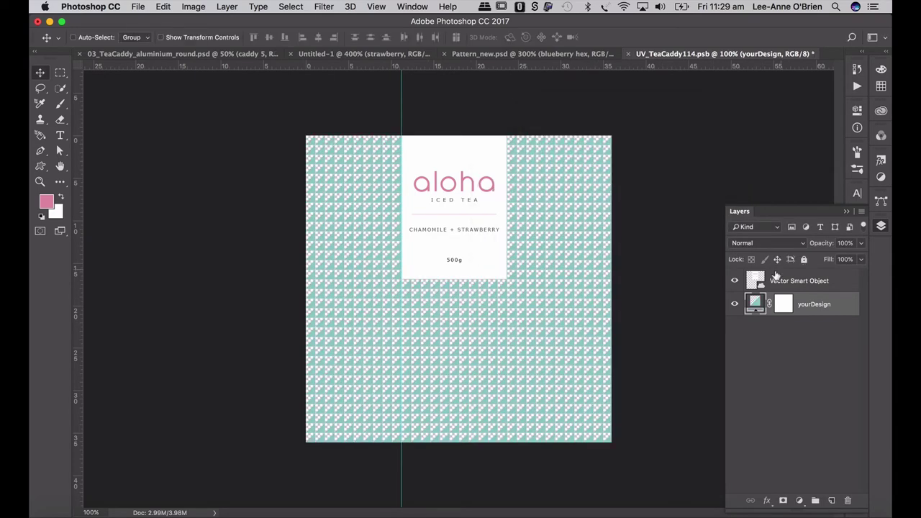
# Paste the Mint + Lemonade label as a smart object and position it over the Chamomile + Strawberry label.
pyautogui.click(778, 282)
pyautogui.press('super+v')
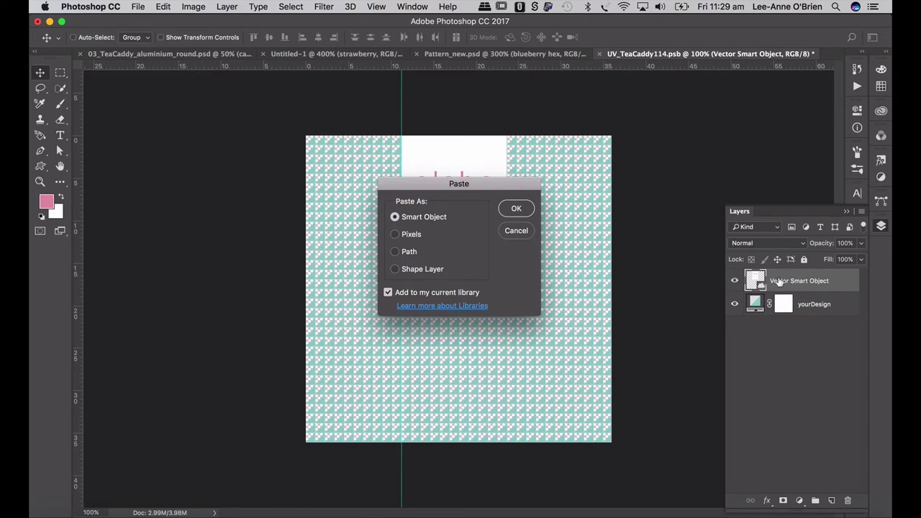
pyautogui.press('Return')
pyautogui.press('Return')
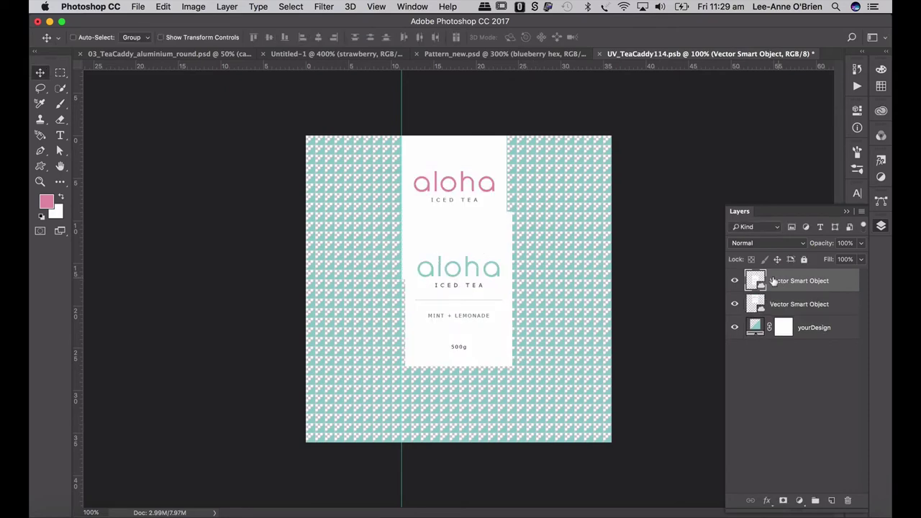
pyautogui.moveTo(486, 280); pyautogui.dragTo(481, 200)
# Delete the old Chamomile + Strawberry label layer beneath the Mint + Lemonade label.
pyautogui.click(818, 305)
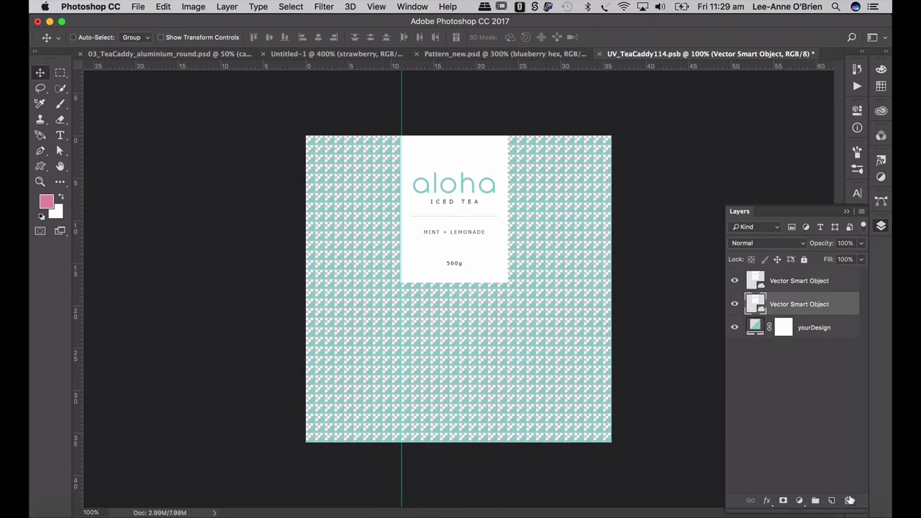
pyautogui.click(848, 500)
pyautogui.press('Return')
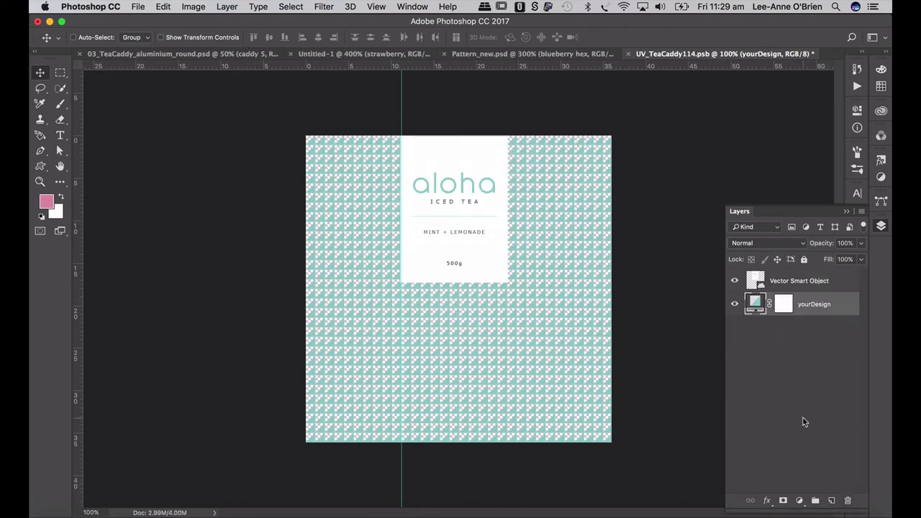
# Nudge the Mint + Lemonade label slightly upward, with its left edge on the vertical guide.
pyautogui.click(814, 282)
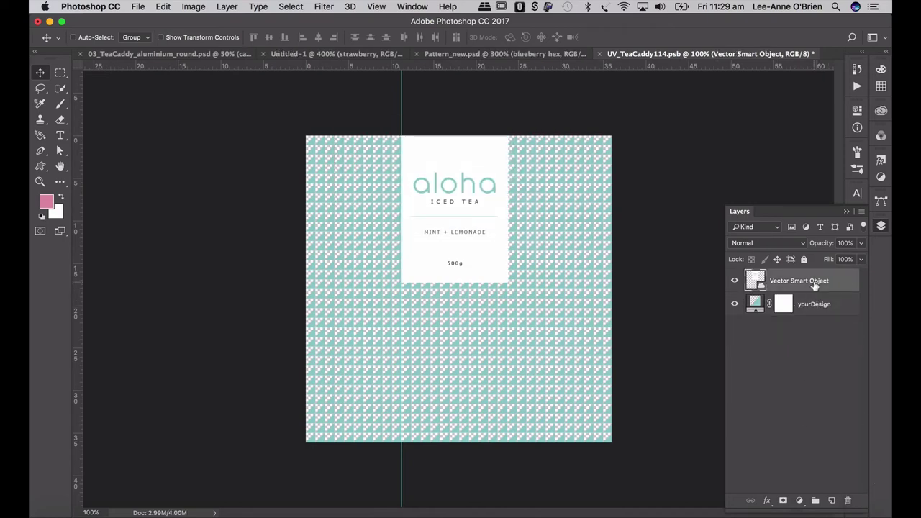
pyautogui.press('Up')
pyautogui.press('Up')
pyautogui.press('Up')
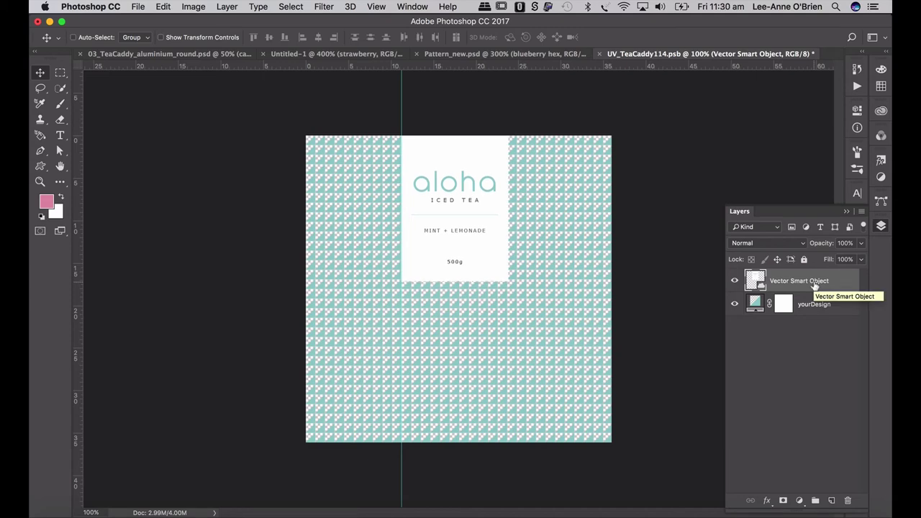
pyautogui.press('Up')
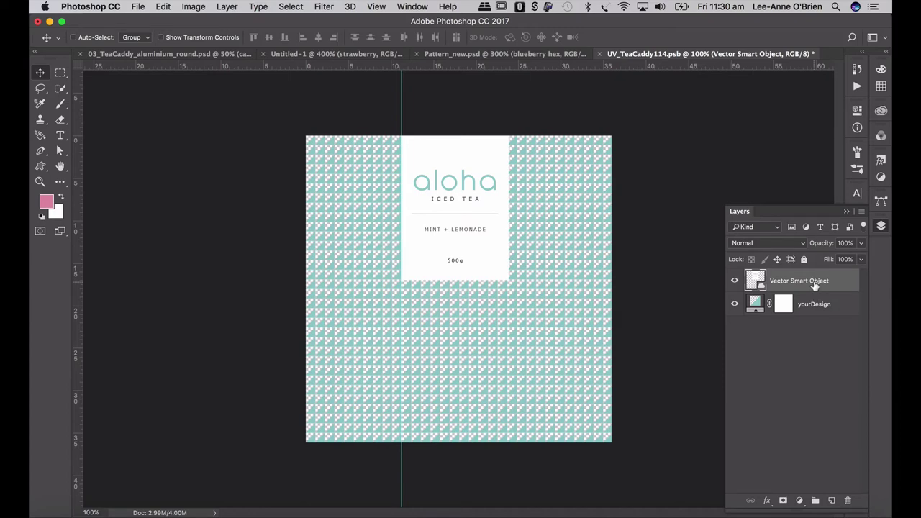
# Save and close the caddy 5 smart object contents, and collapse the TeaCaddy 5 group in the mockup.
pyautogui.press('super+s')
pyautogui.press('super+w')
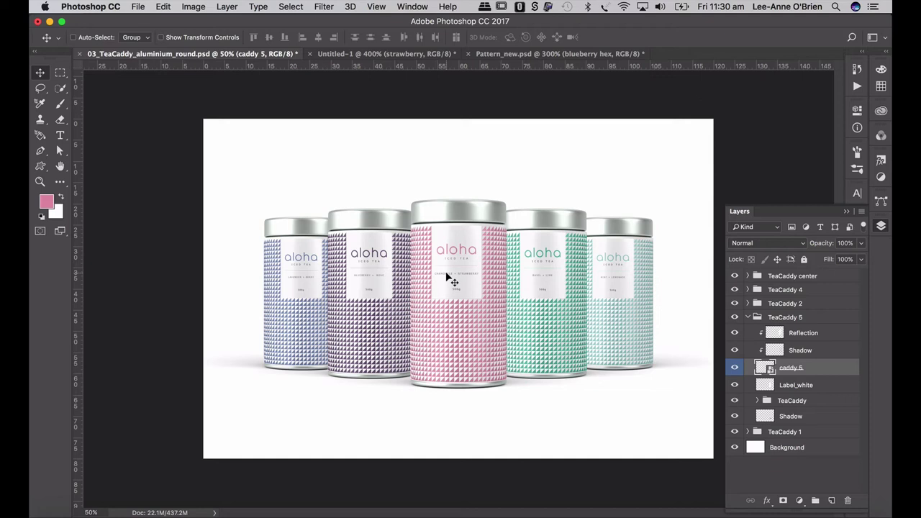
pyautogui.click(747, 317)
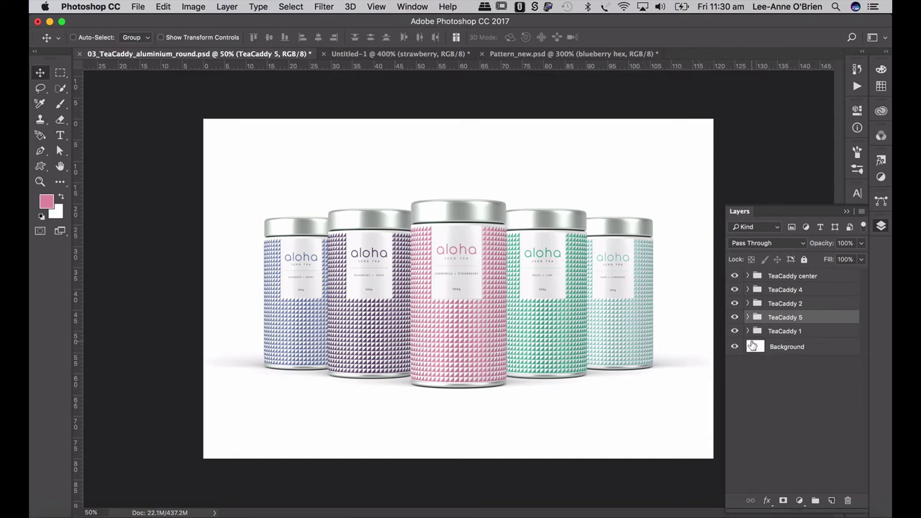
# Create a pattern fill layer above the TeaCaddy center group, covering the whole canvas.
pyautogui.click(778, 280)
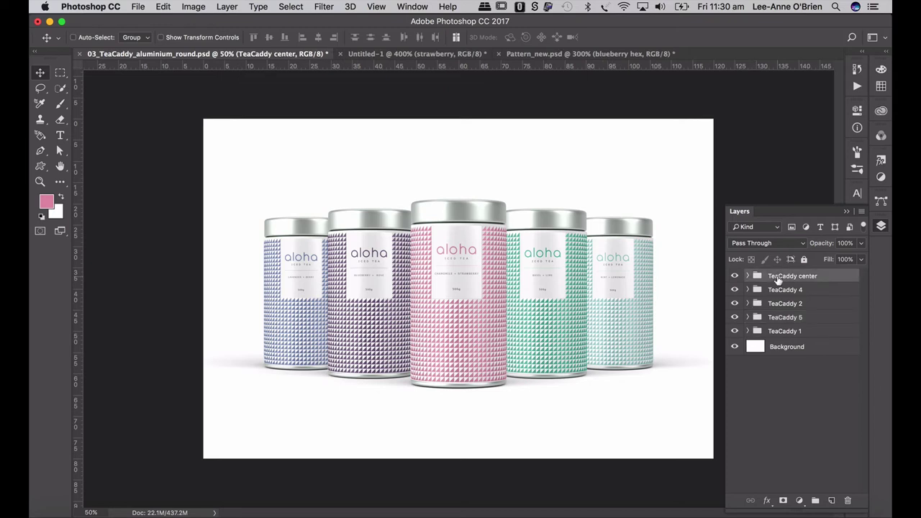
pyautogui.click(831, 500)
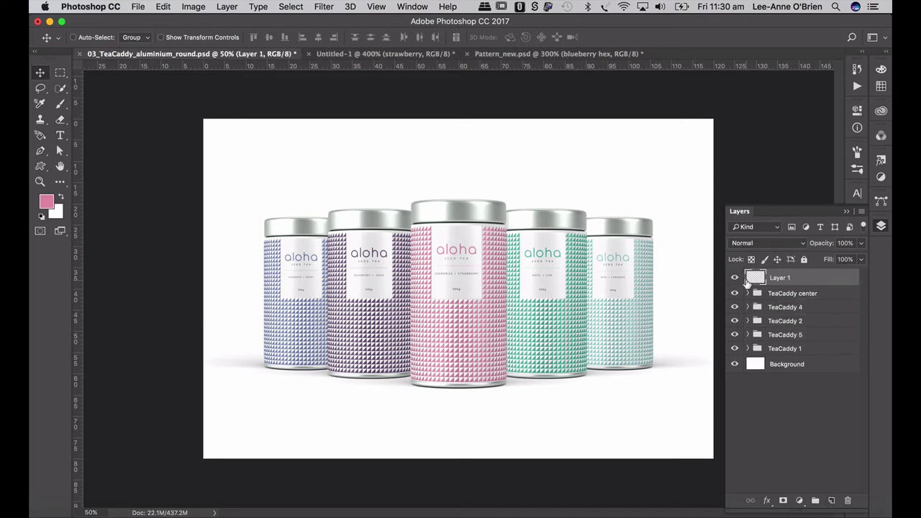
pyautogui.press('super')
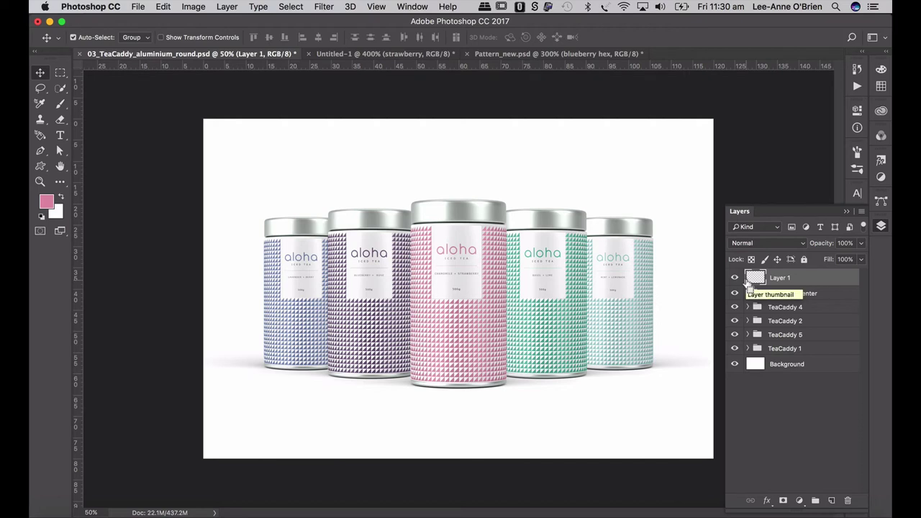
pyautogui.keyDown('super'); pyautogui.click(749, 285); pyautogui.keyUp('super')
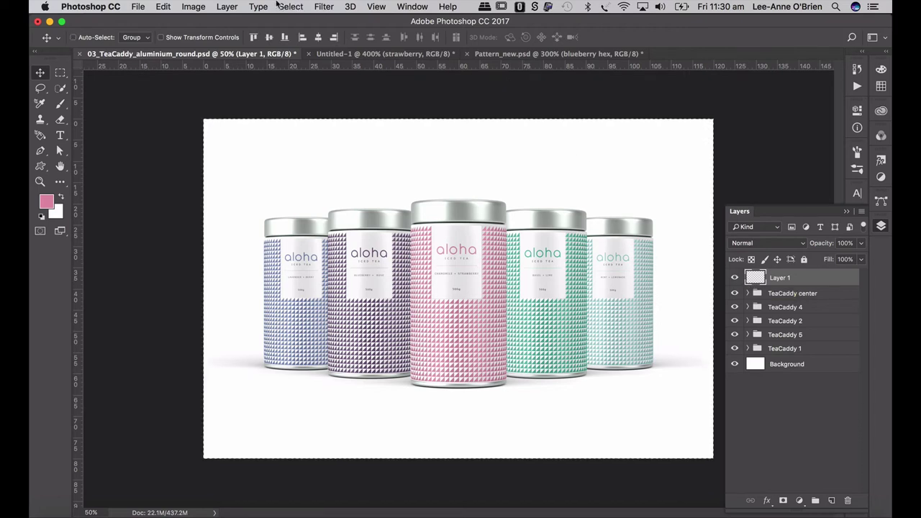
pyautogui.click(228, 7)
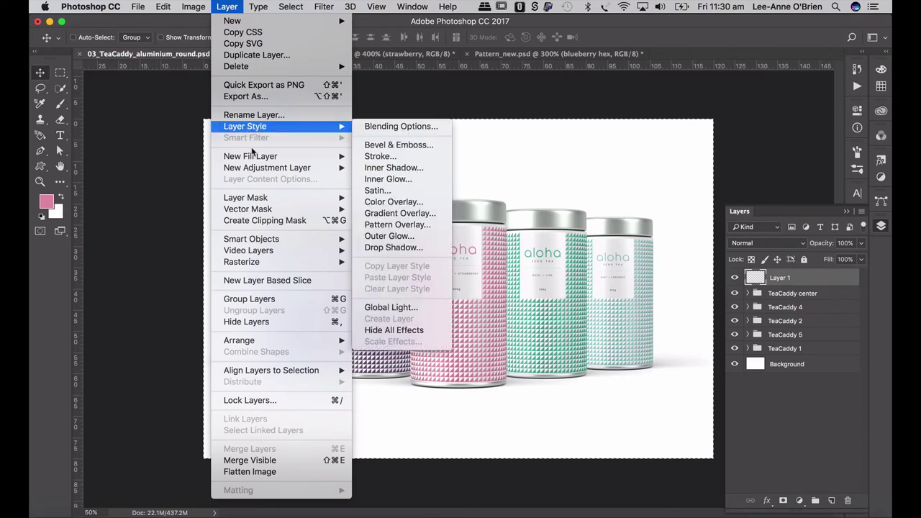
pyautogui.moveTo(253, 156)
pyautogui.click(372, 179)
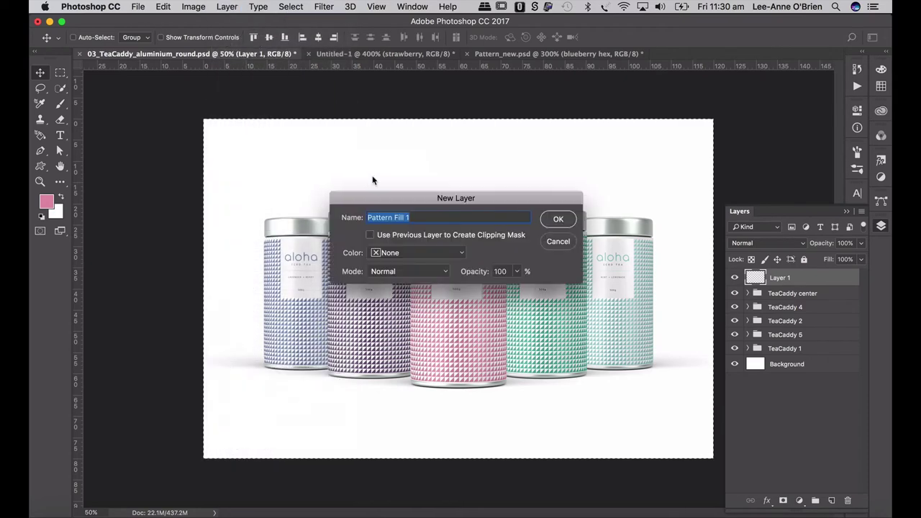
pyautogui.click(560, 219)
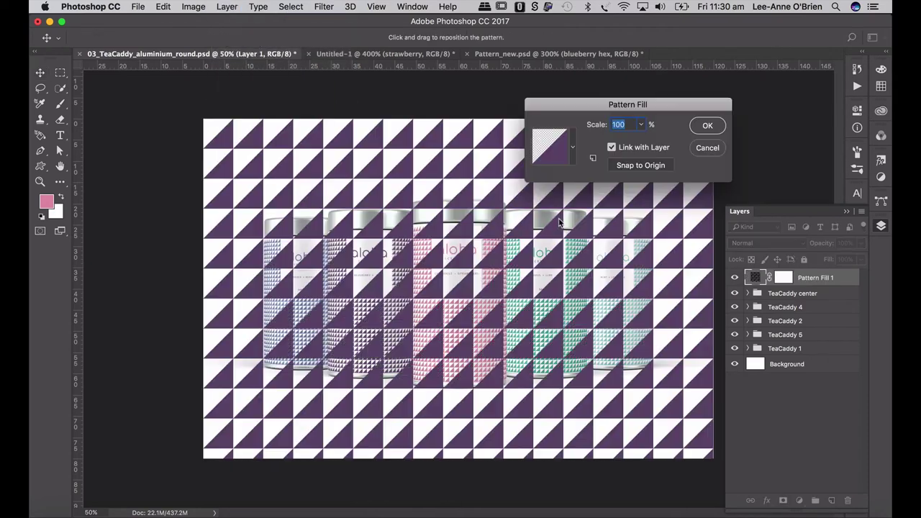
# Give the fill layer the pink triangle pattern at 16% scale and set its blending mode to Multiply.
pyautogui.click(573, 148)
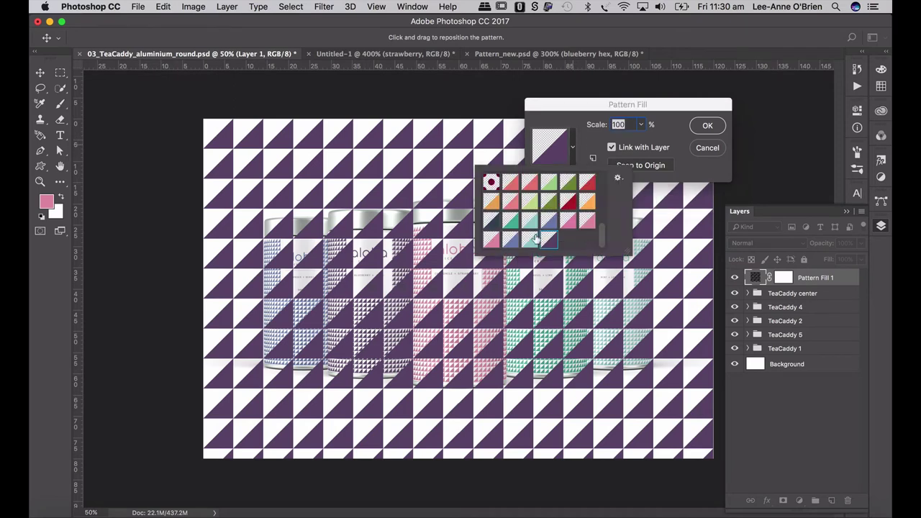
pyautogui.click(492, 241)
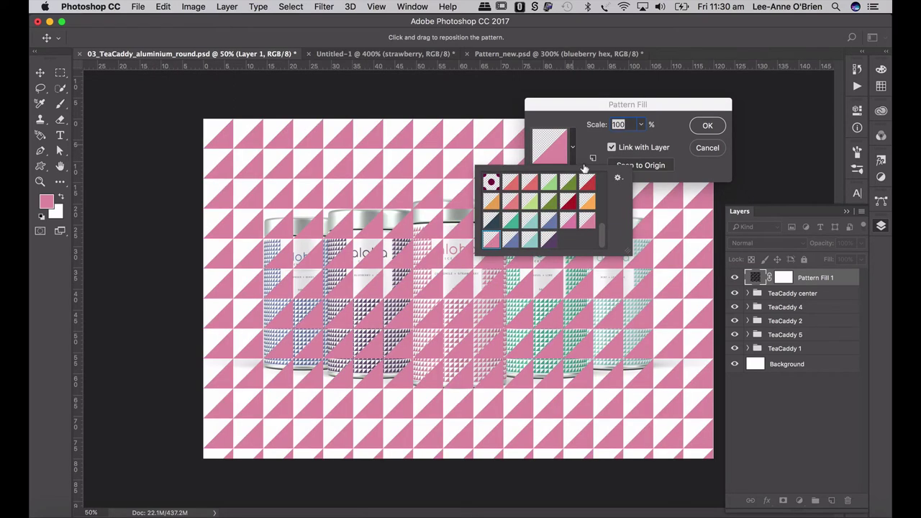
pyautogui.click(623, 127)
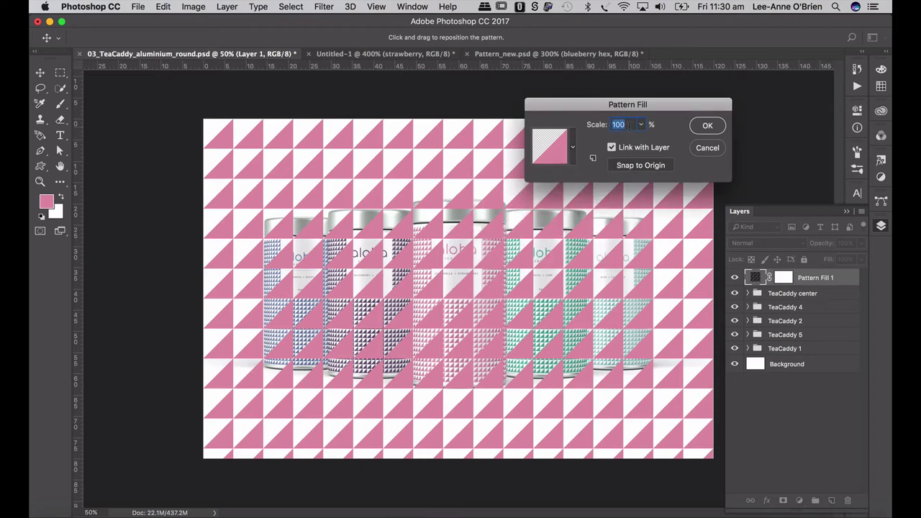
pyautogui.write('16')
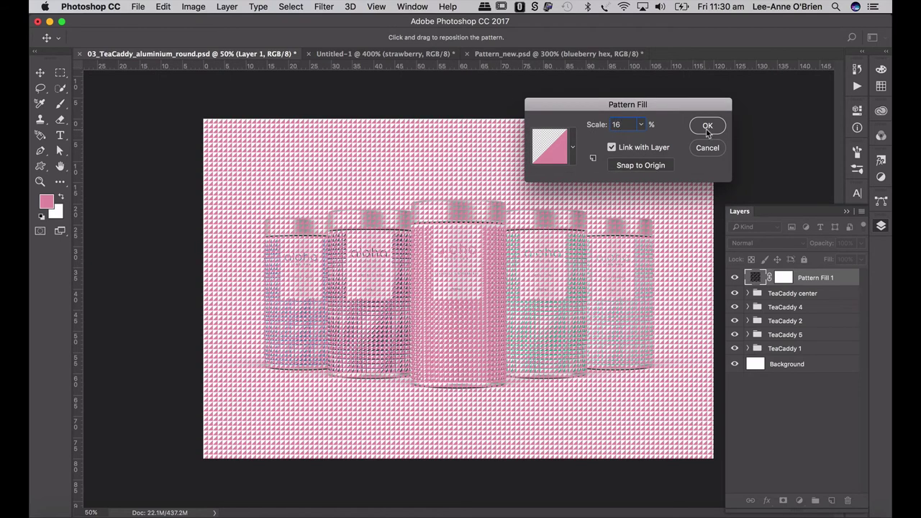
pyautogui.click(707, 127)
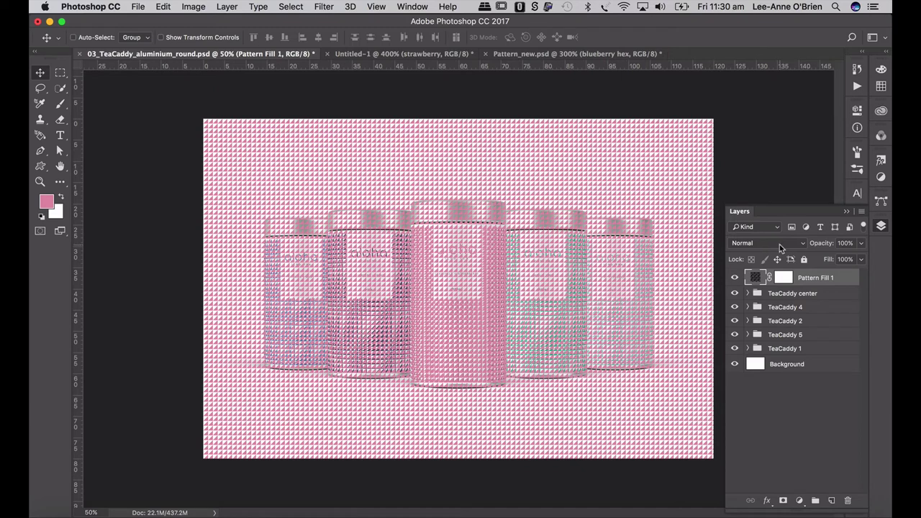
pyautogui.click(779, 244)
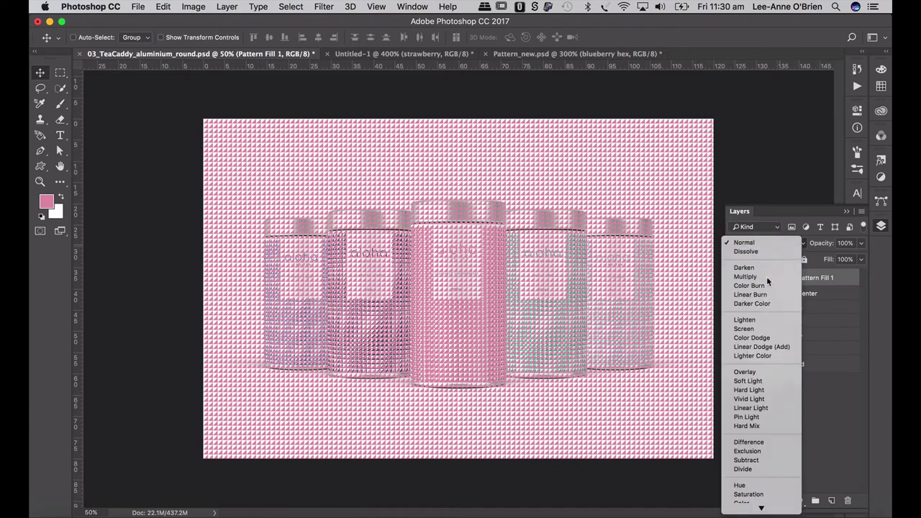
pyautogui.click(766, 276)
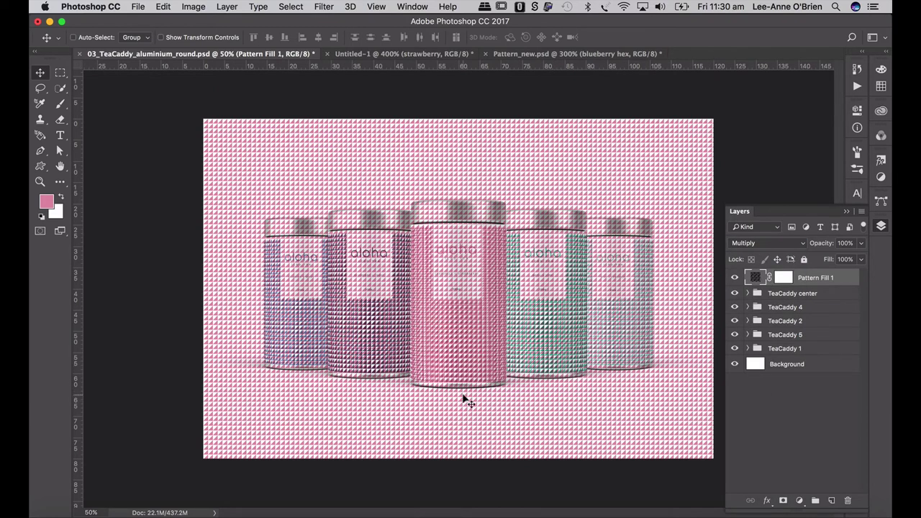
# Load the outline of the TeaCaddy layer inside the TeaCaddy center group as a selection.
pyautogui.click(772, 336)
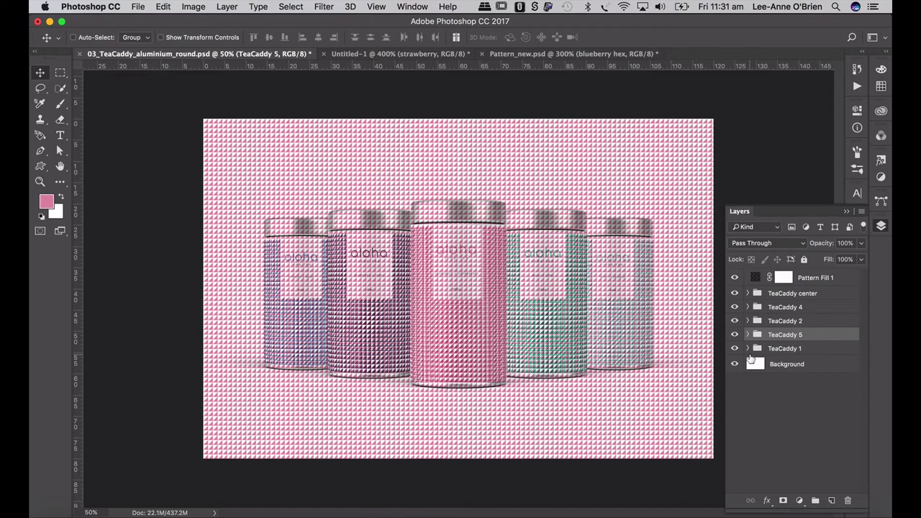
pyautogui.click(747, 293)
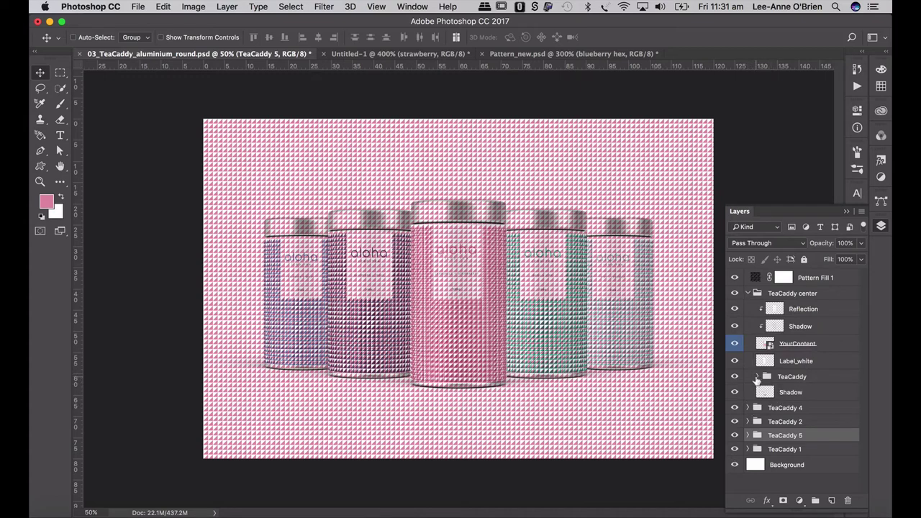
pyautogui.click(756, 377)
pyautogui.press('super')
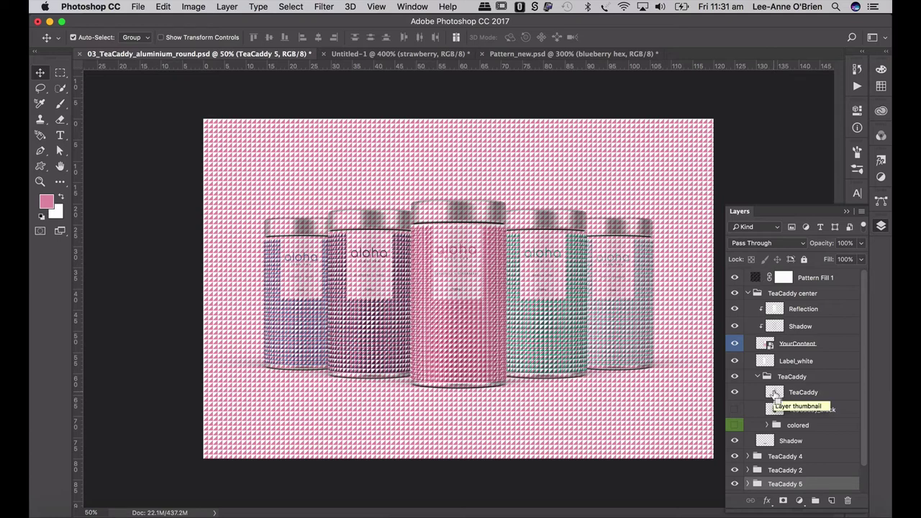
pyautogui.keyDown('super'); pyautogui.click(774, 395); pyautogui.keyUp('super')
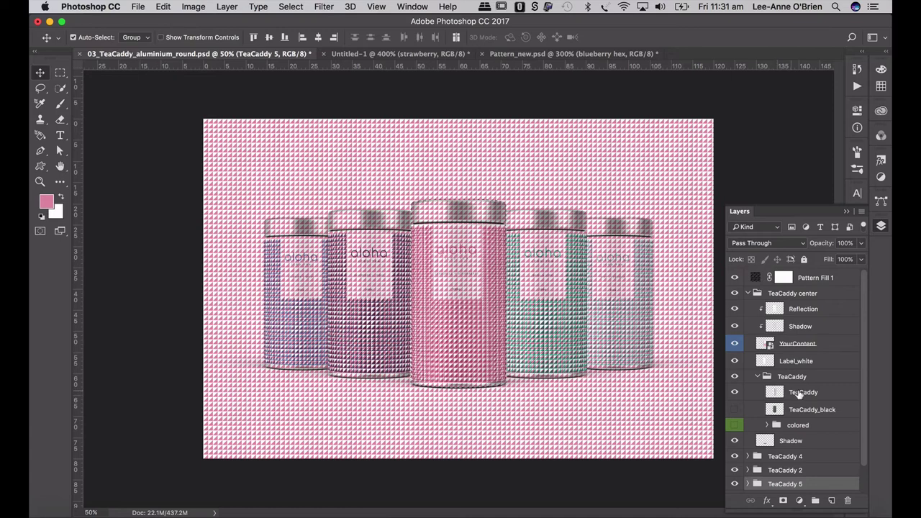
# Collapse the TeaCaddy center group and expand TeaCaddy 4 down to the layers of its TeaCaddy subgroup.
pyautogui.click(747, 295)
pyautogui.click(748, 307)
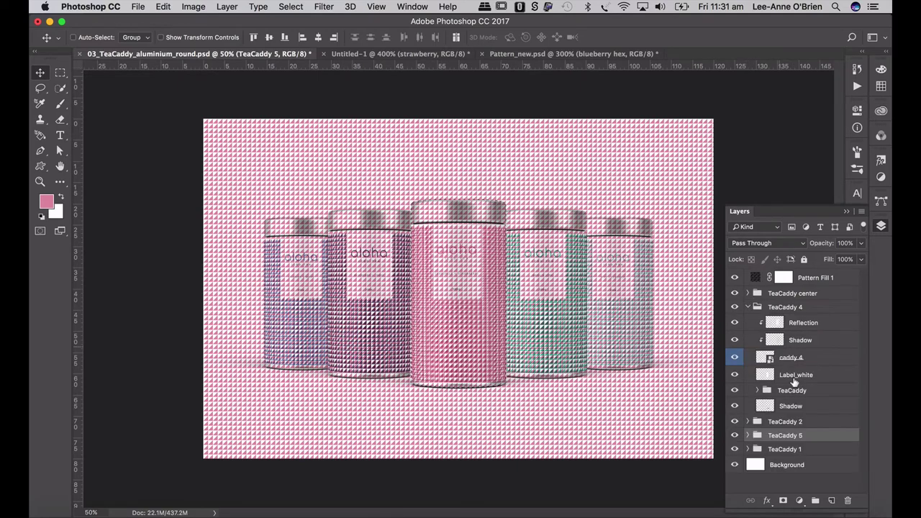
pyautogui.click(758, 390)
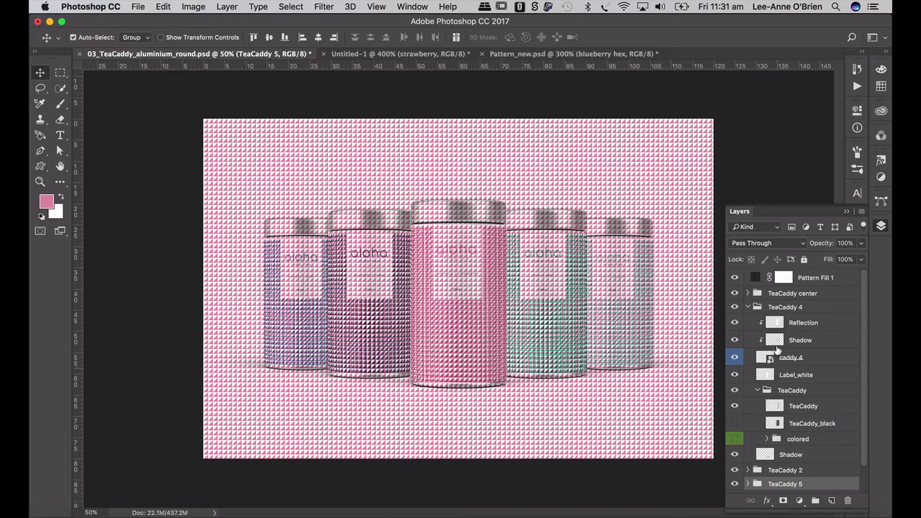
# Load the can outlines from the TeaCaddy layers in the TeaCaddy center, TeaCaddy 4 and TeaCaddy 2 groups as one combined selection.
pyautogui.click(748, 306)
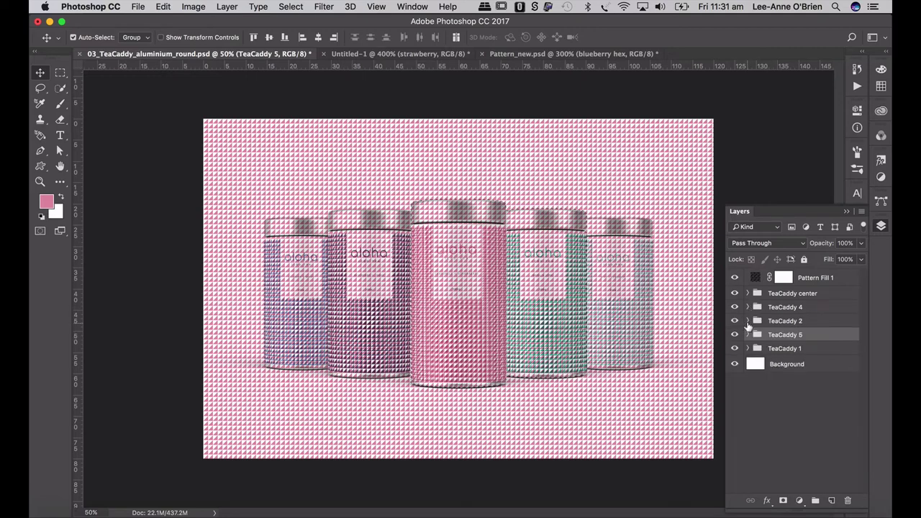
pyautogui.keyDown('super'); pyautogui.click(747, 320); pyautogui.keyUp('super')
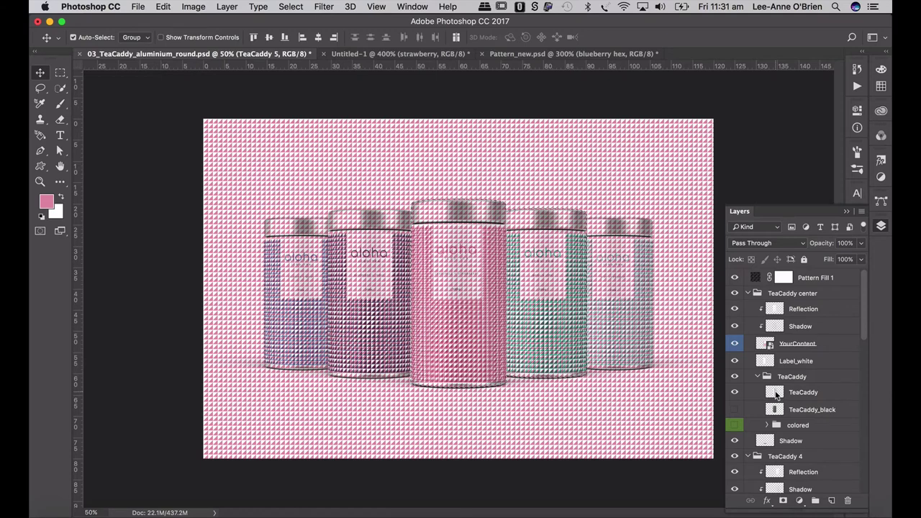
pyautogui.click(747, 293)
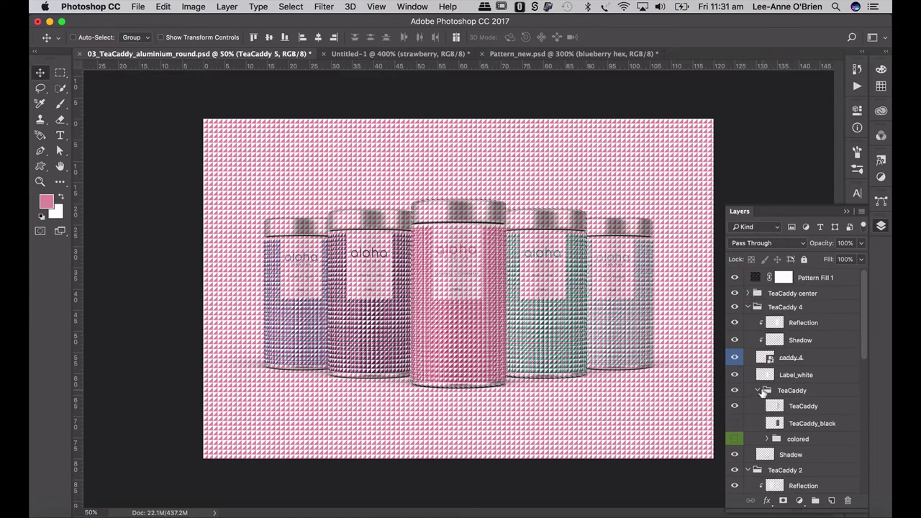
pyautogui.click(747, 308)
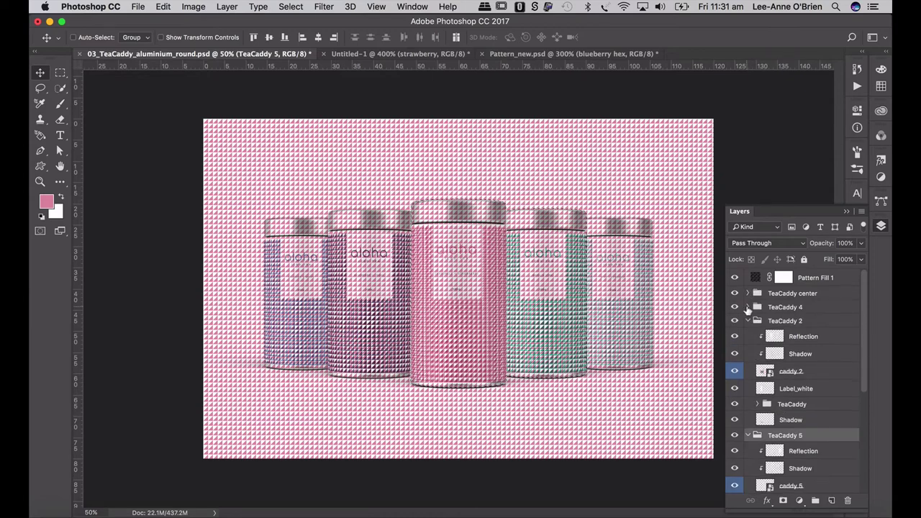
pyautogui.click(757, 404)
pyautogui.press('super')
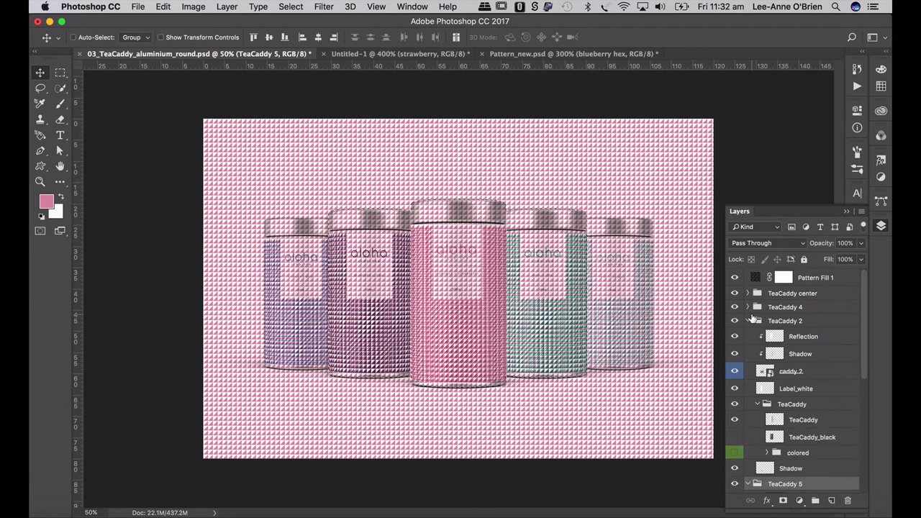
pyautogui.click(748, 321)
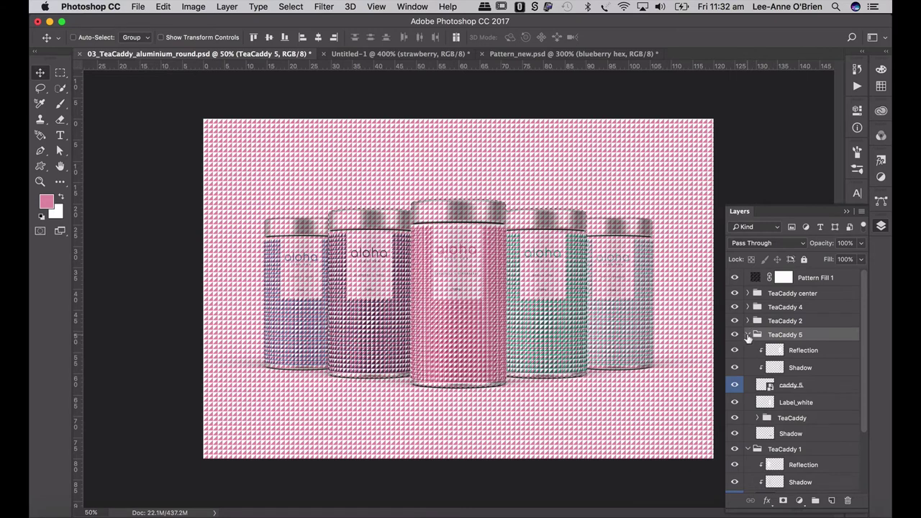
# Add the can outlines from the TeaCaddy layers in the TeaCaddy 5 and TeaCaddy 1 groups to the selection.
pyautogui.click(756, 418)
pyautogui.press('super')
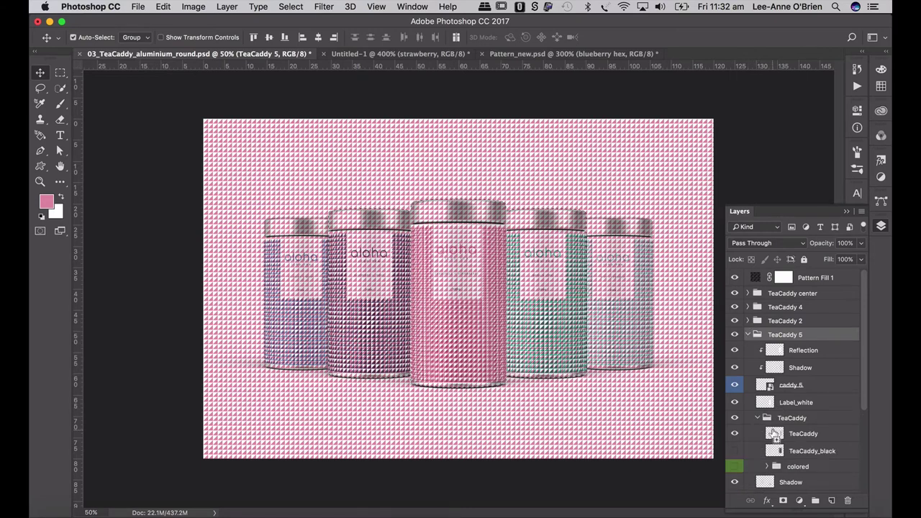
pyautogui.click(747, 335)
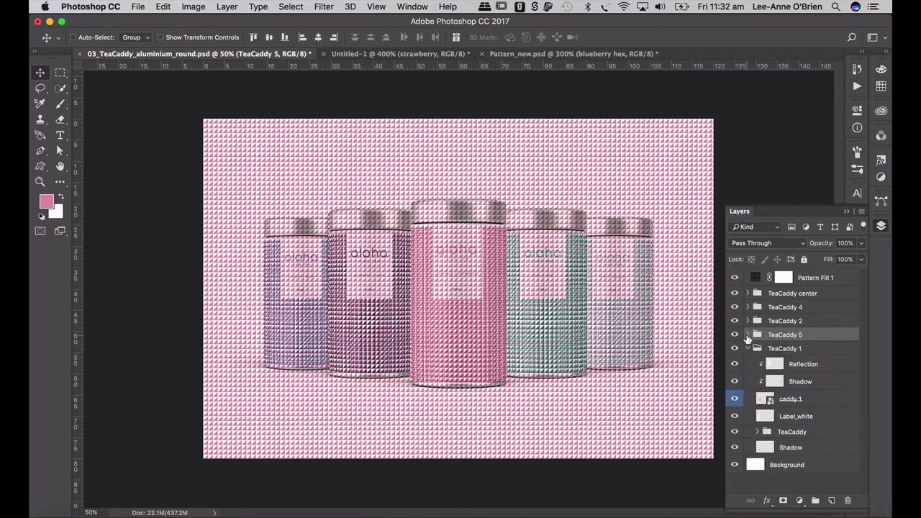
pyautogui.press('super')
pyautogui.click(758, 432)
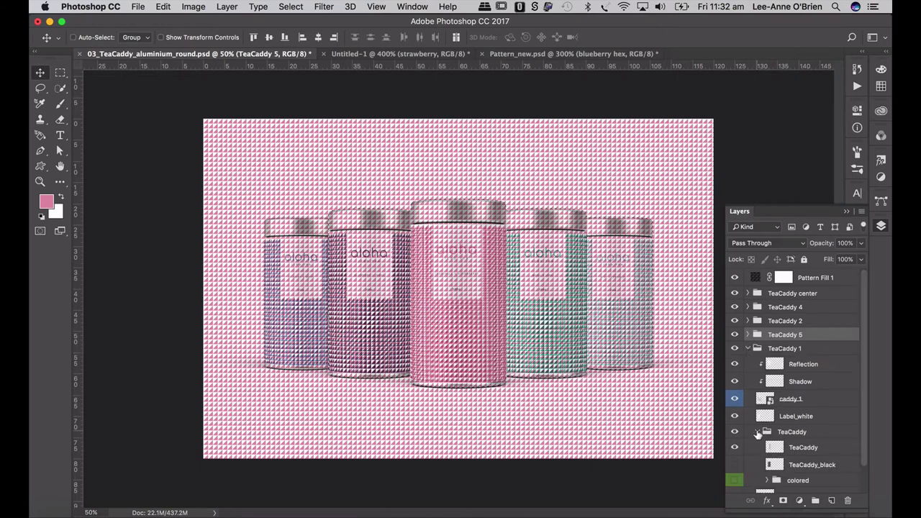
pyautogui.press('super')
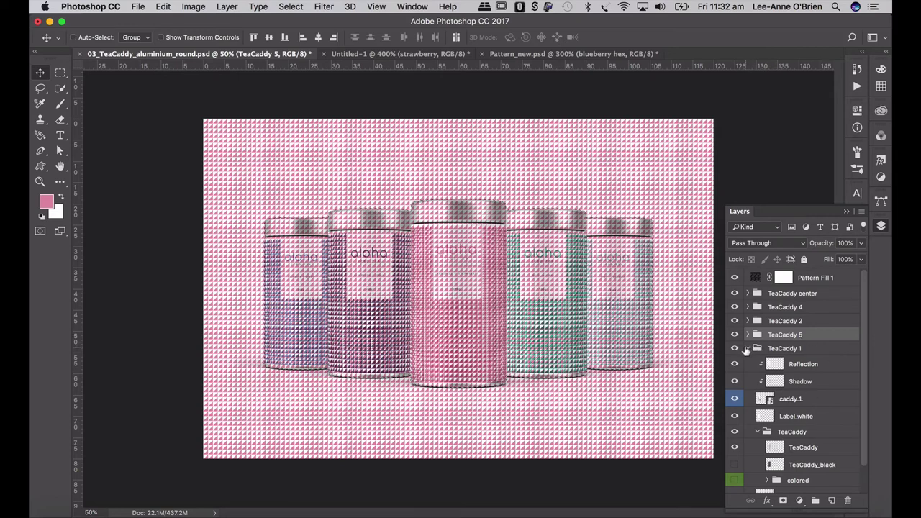
pyautogui.click(745, 350)
# Convert the Pattern Fill 1 layer to a smart object and add a layer mask from the selection of all five cans.
pyautogui.click(805, 280)
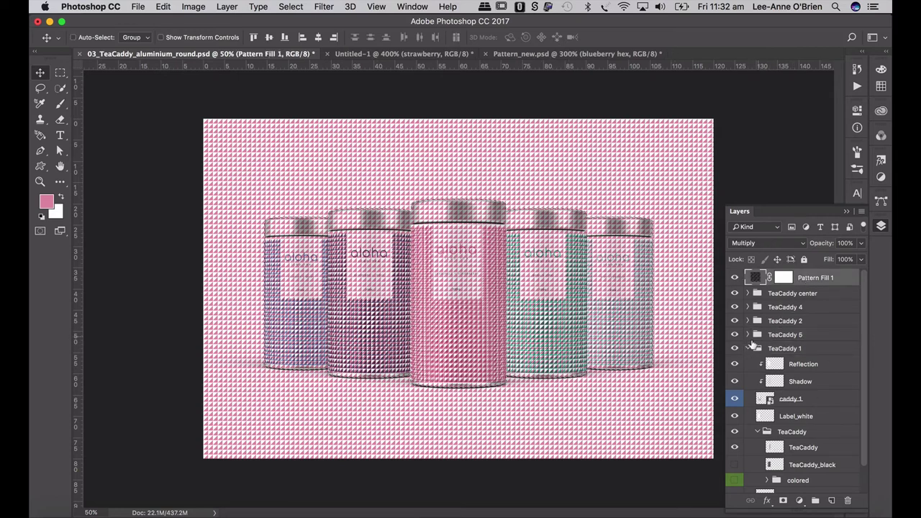
pyautogui.click(747, 348)
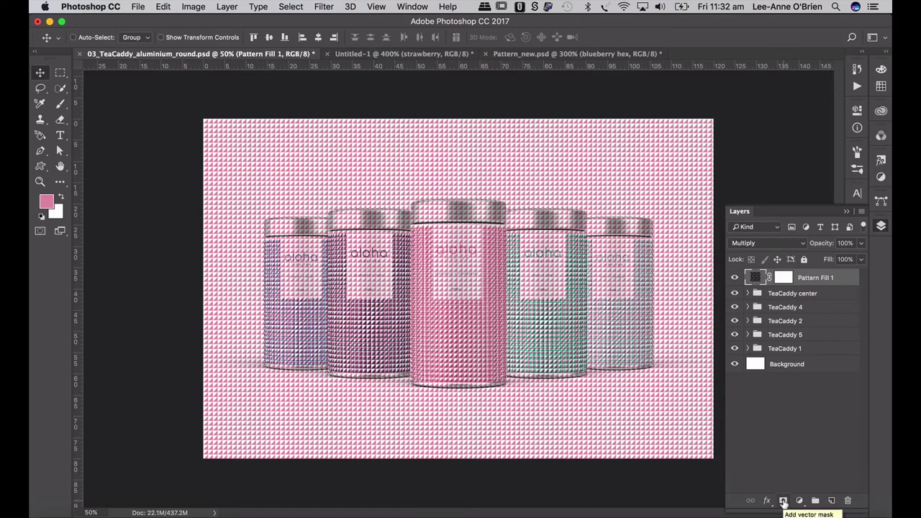
pyautogui.click(783, 502)
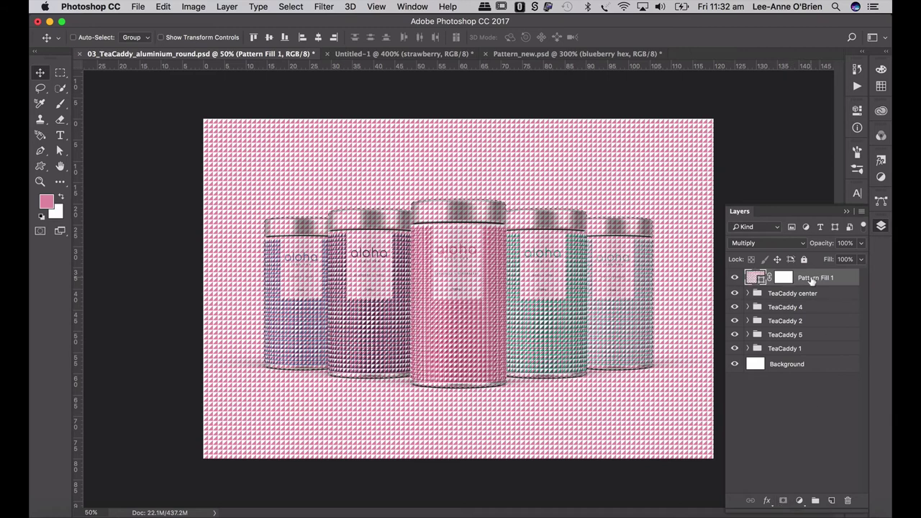
pyautogui.click(861, 211)
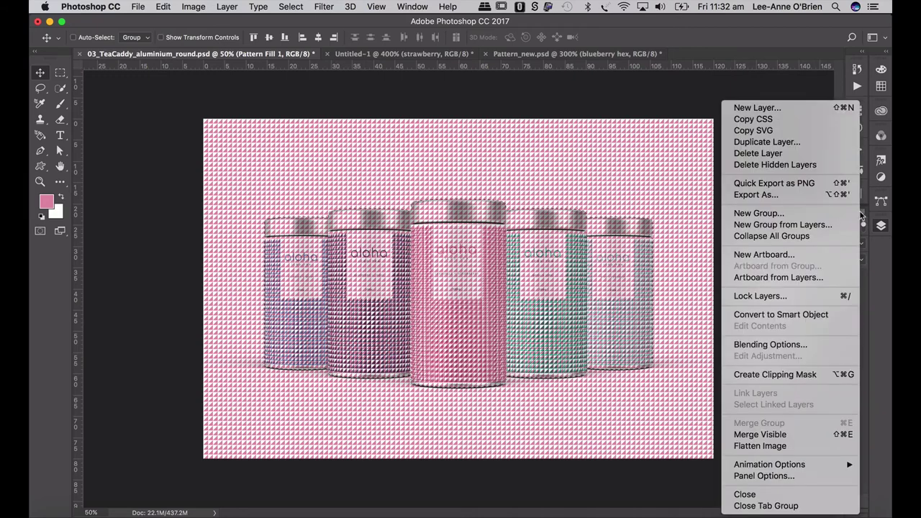
pyautogui.click(807, 316)
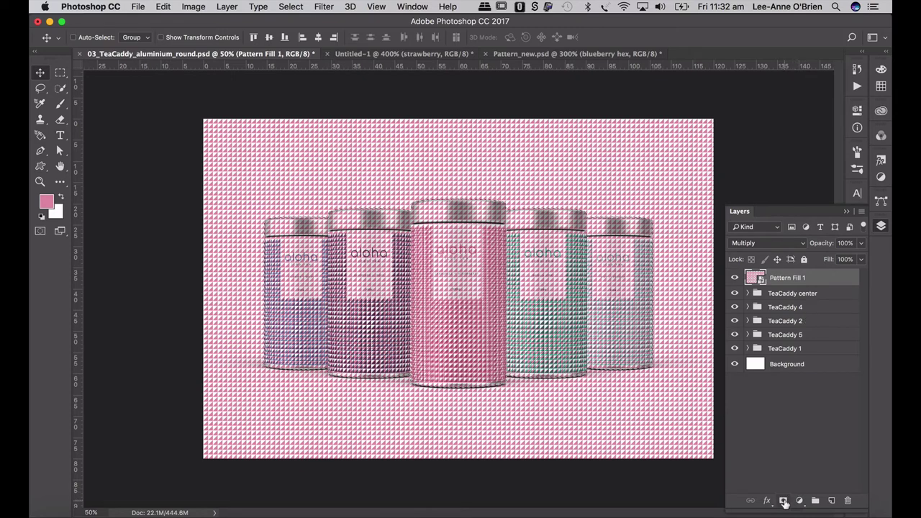
pyautogui.click(784, 501)
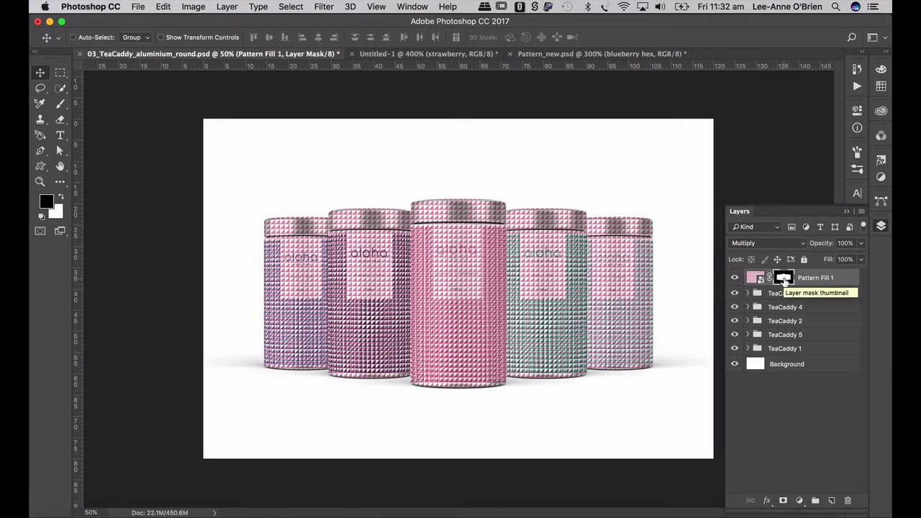
# Invert the Pattern Fill 1 layer mask and set the layer's opacity to 20%.
pyautogui.keyDown('alt'); pyautogui.click(784, 279); pyautogui.keyUp('alt')
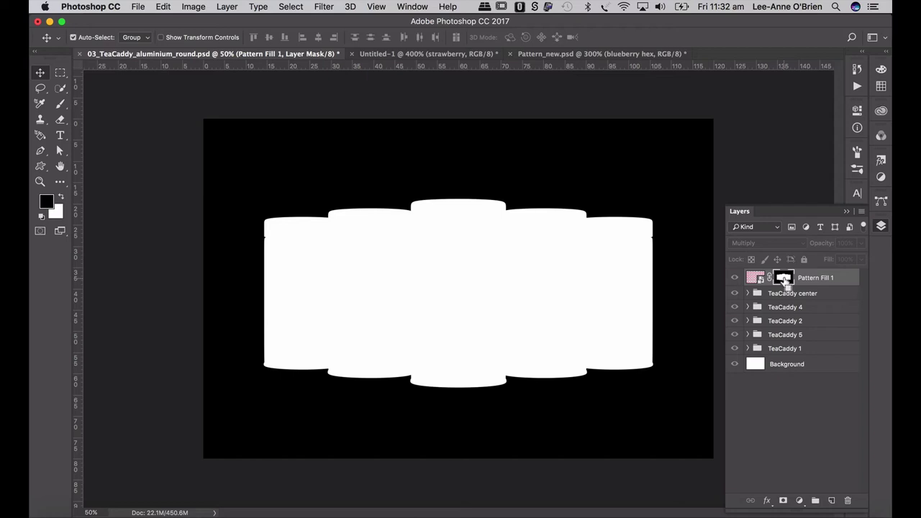
pyautogui.press('super+i')
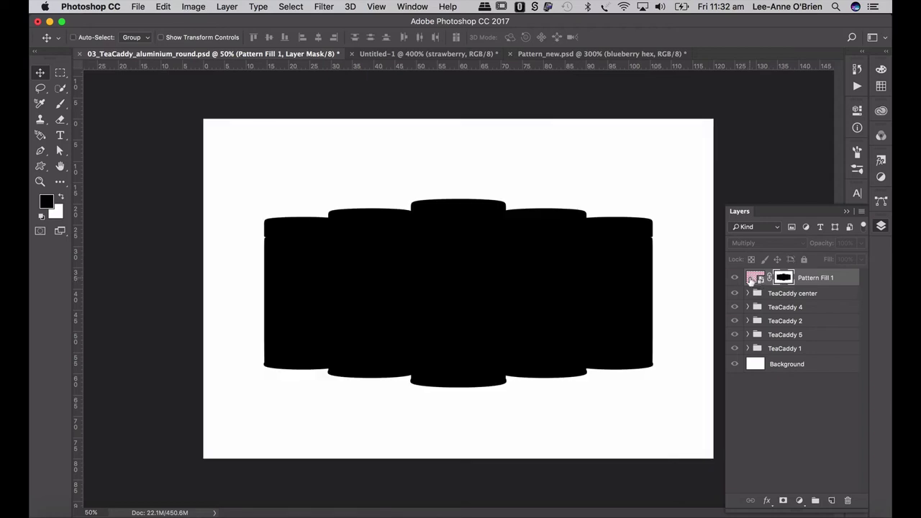
pyautogui.click(752, 279)
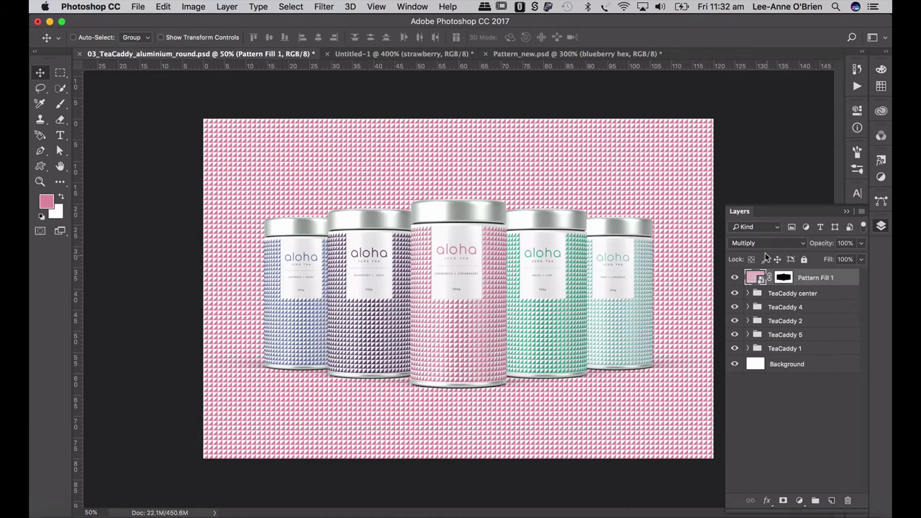
pyautogui.click(864, 247)
pyautogui.moveTo(862, 259); pyautogui.dragTo(816, 259)
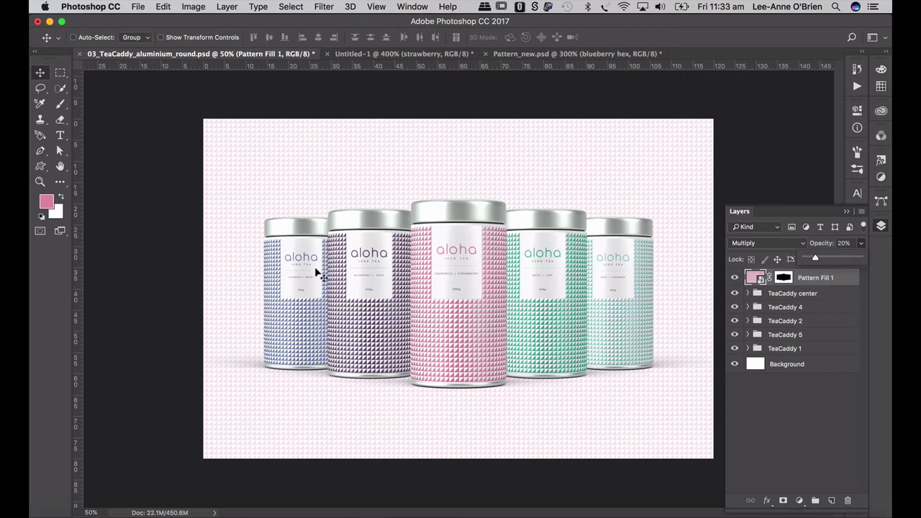
# Create a new layer named "shadow" above the Reflection layer in the TeaCaddy 1 group.
pyautogui.click(745, 349)
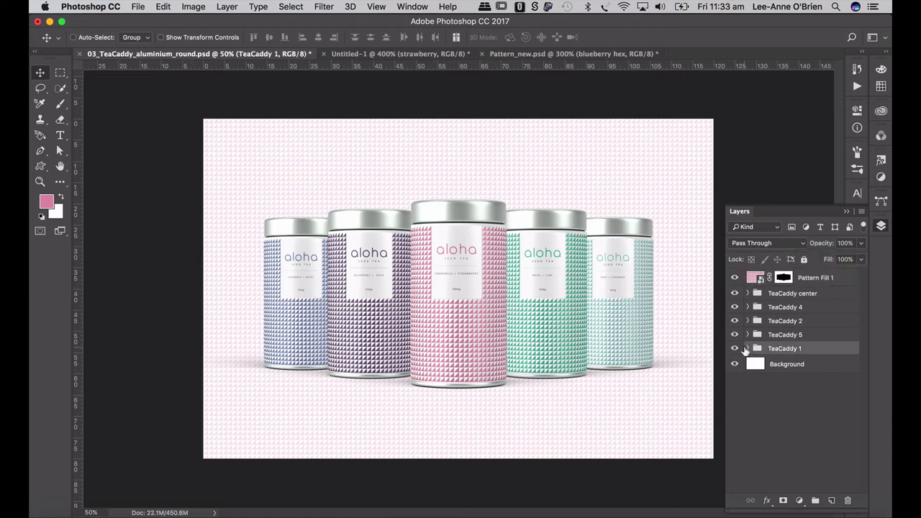
pyautogui.click(746, 349)
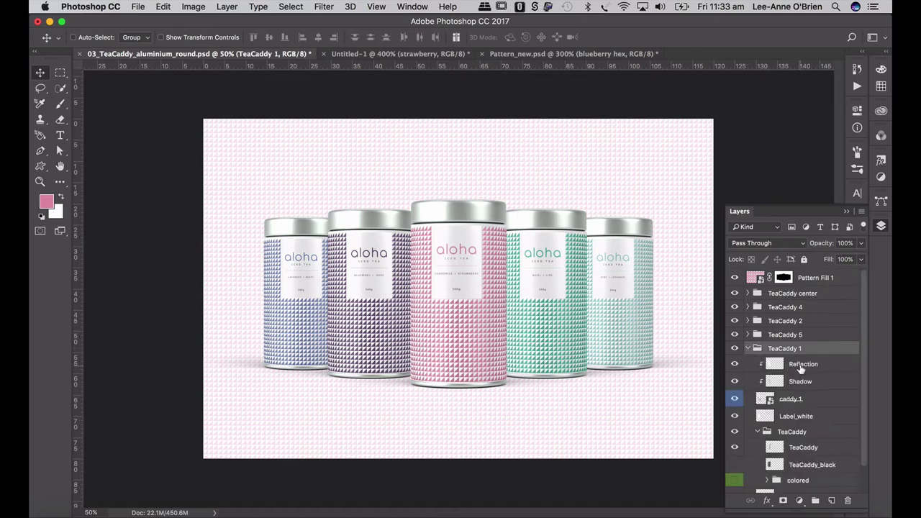
pyautogui.click(801, 366)
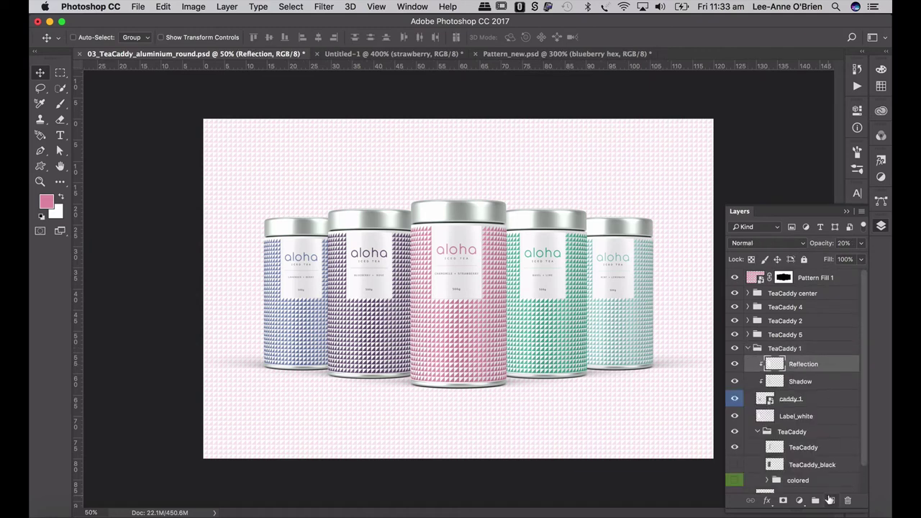
pyautogui.click(832, 501)
pyautogui.doubleClick(788, 365)
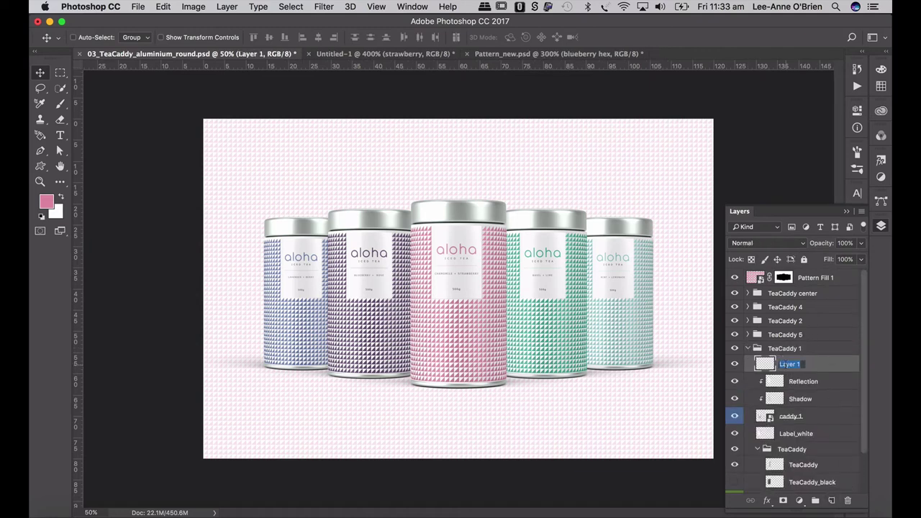
pyautogui.write('shadow')
pyautogui.press('Return')
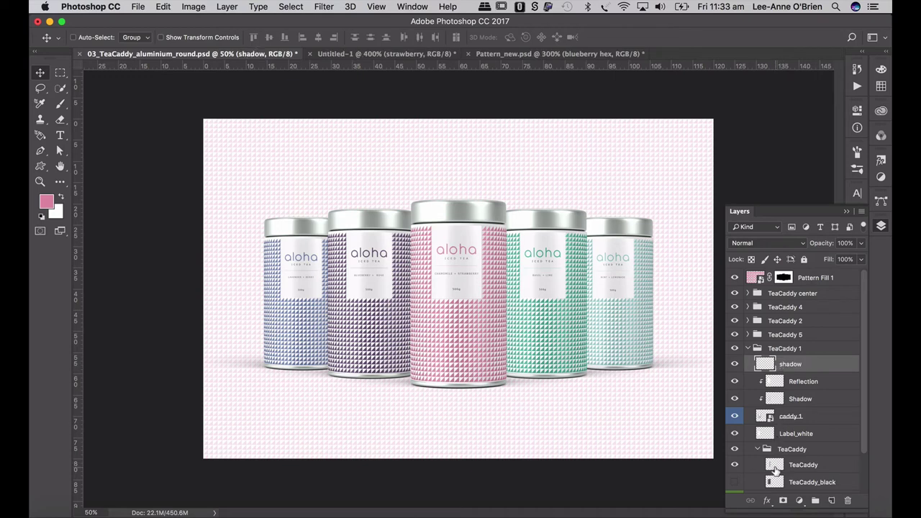
# Select the outline of the TeaCaddy 1 can and set the Gradient tool to fade from black (000000) to transparent.
pyautogui.press('super')
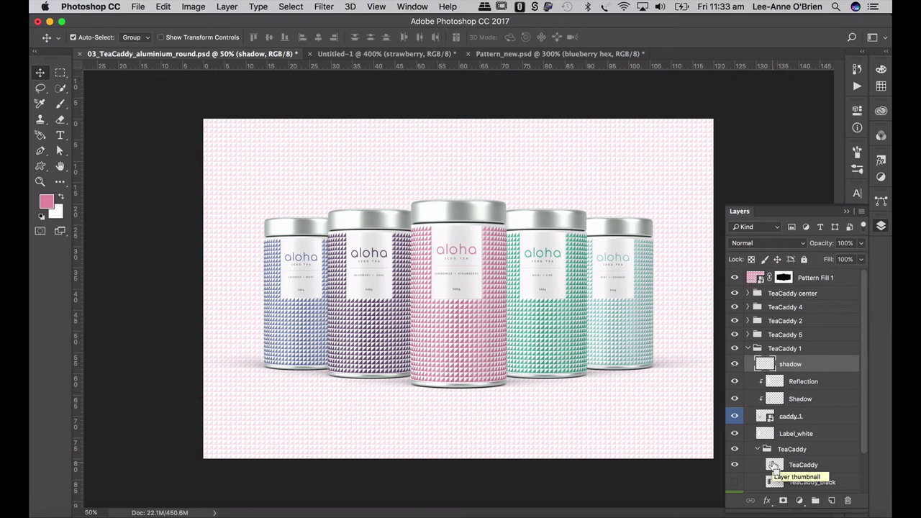
pyautogui.keyDown('super'); pyautogui.click(774, 465); pyautogui.keyUp('super')
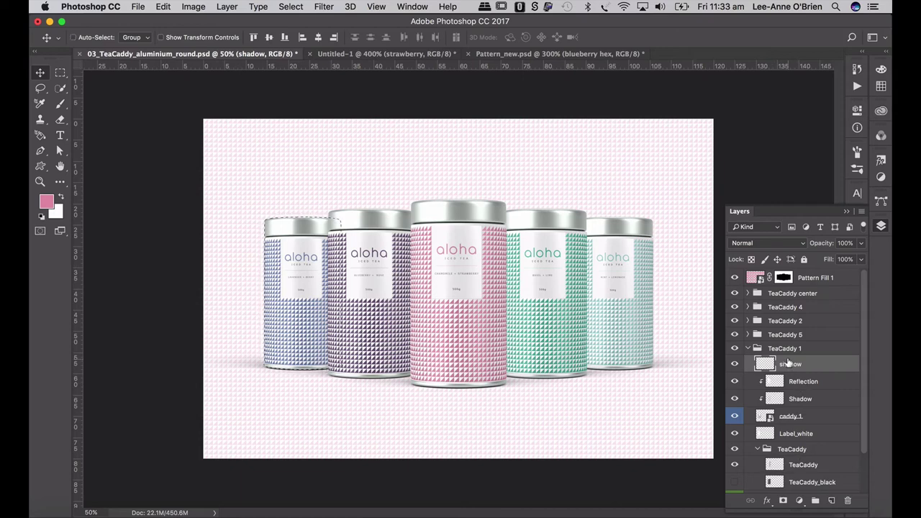
pyautogui.click(61, 183)
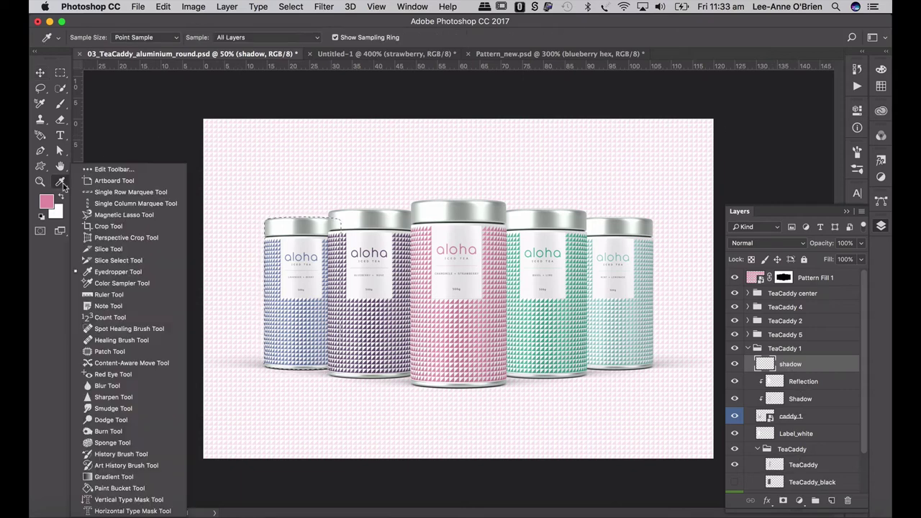
pyautogui.click(116, 476)
pyautogui.click(118, 37)
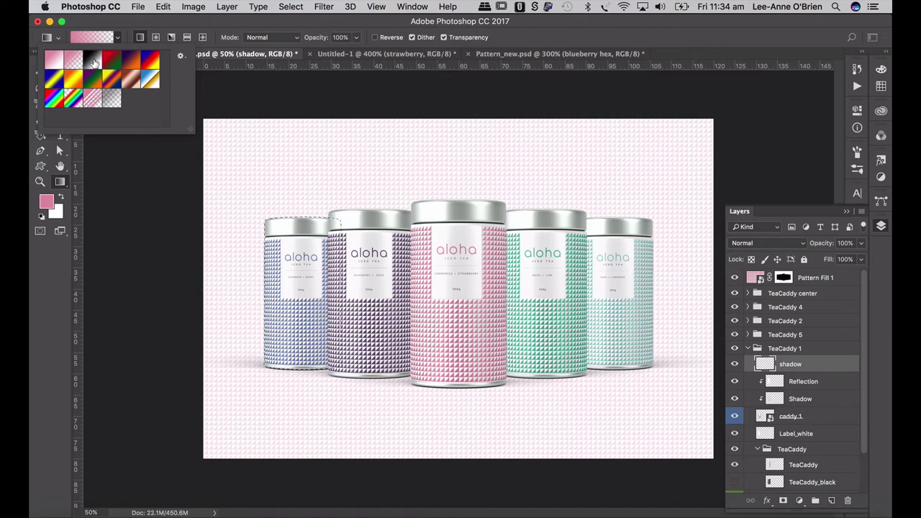
pyautogui.doubleClick(75, 60)
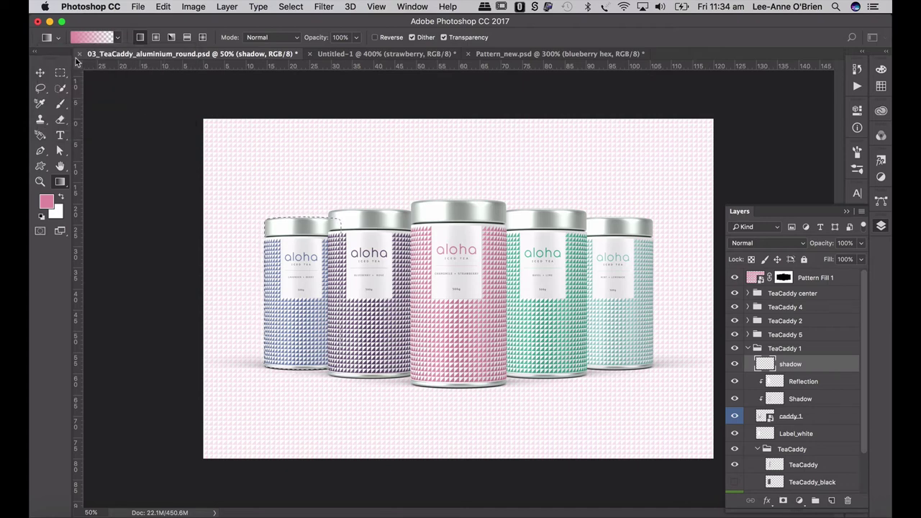
pyautogui.click(92, 37)
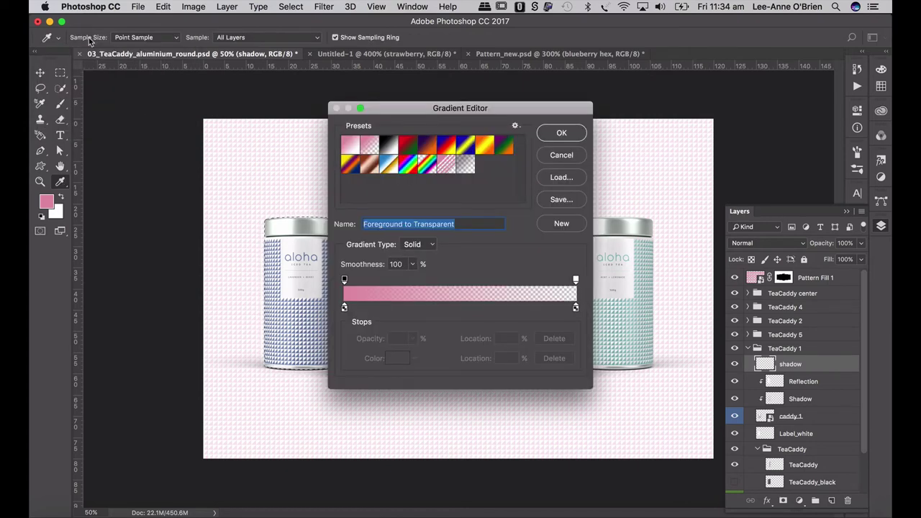
pyautogui.doubleClick(344, 308)
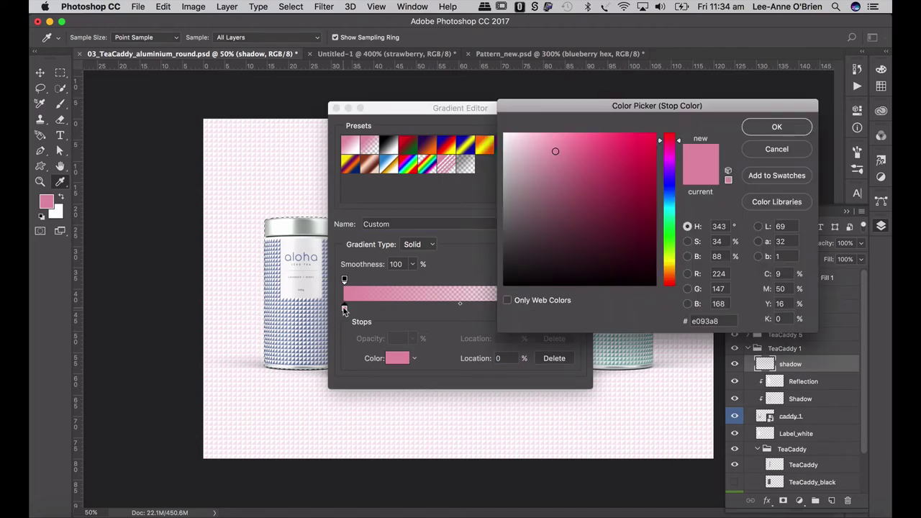
pyautogui.moveTo(577, 232); pyautogui.dragTo(665, 305)
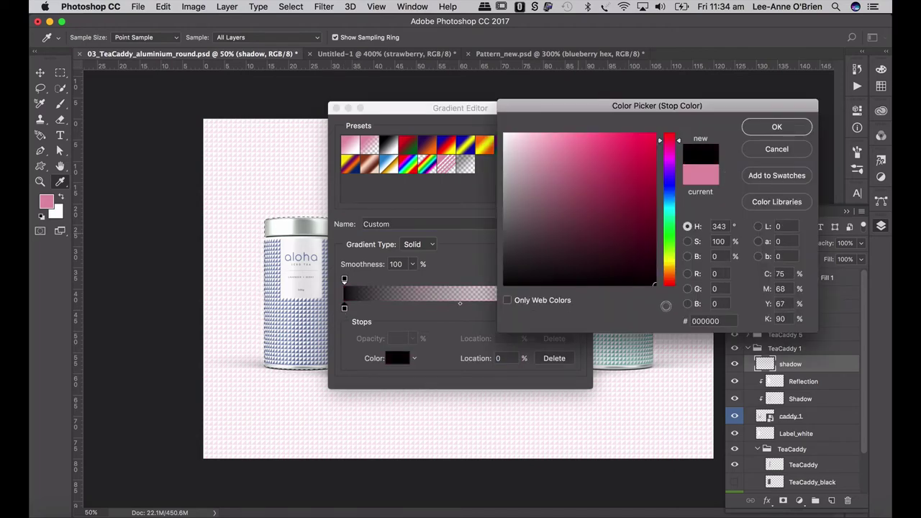
pyautogui.click(778, 127)
pyautogui.click(561, 133)
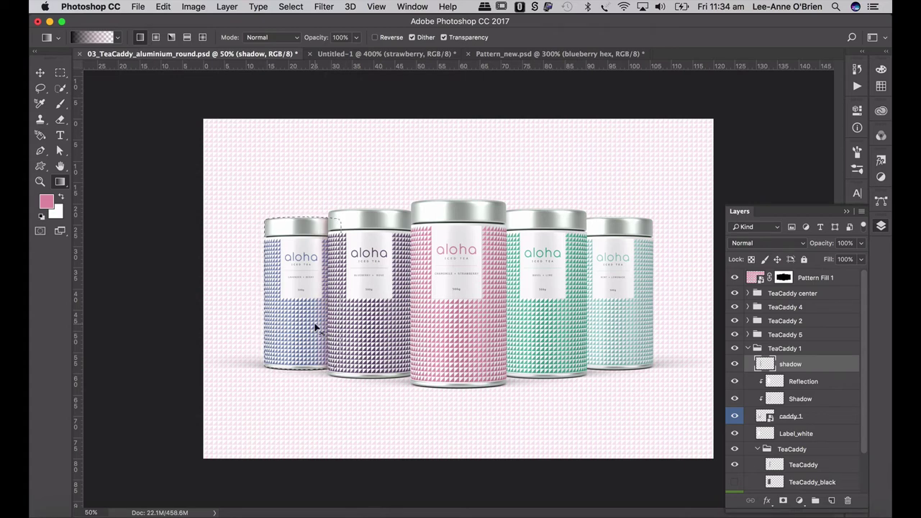
# Choose the black-to-white gradient and apply it inside the TeaCaddy 1 can selection, darkest along the edge beside the neighbouring can.
pyautogui.click(117, 37)
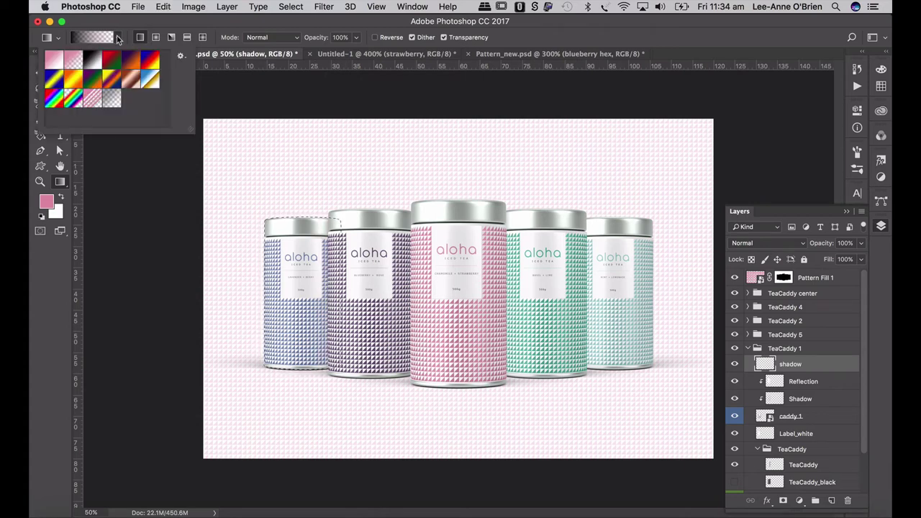
pyautogui.click(92, 64)
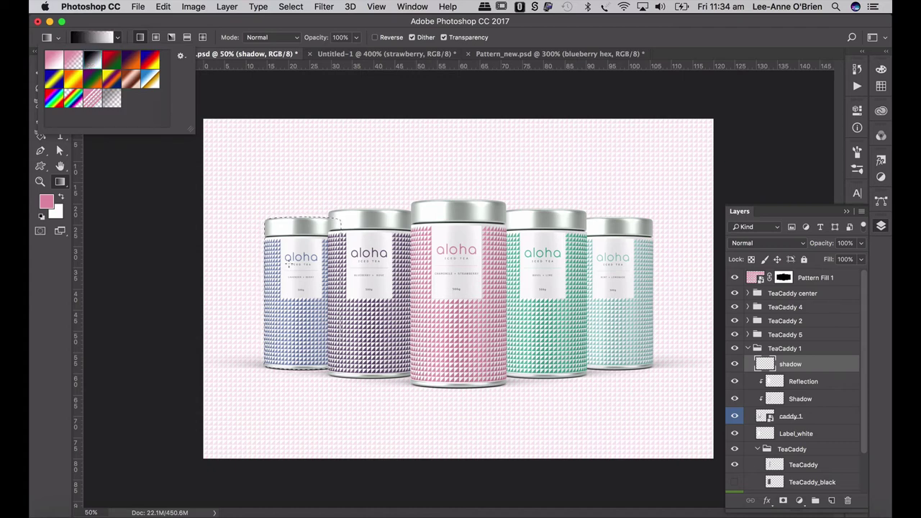
pyautogui.press('Return')
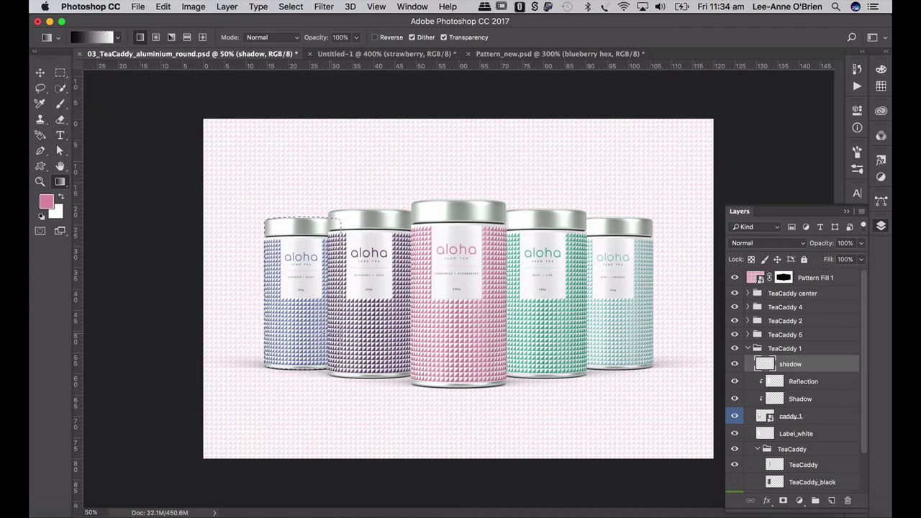
pyautogui.press('super+BackSpace')
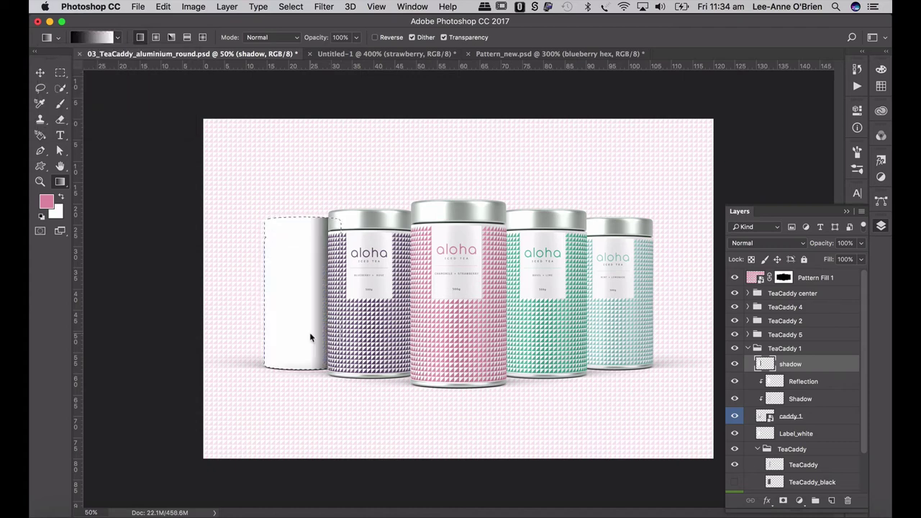
# Set the TeaCaddy 1 shadow layer to Multiply at 60% opacity and collapse its group.
pyautogui.click(759, 243)
pyautogui.click(757, 276)
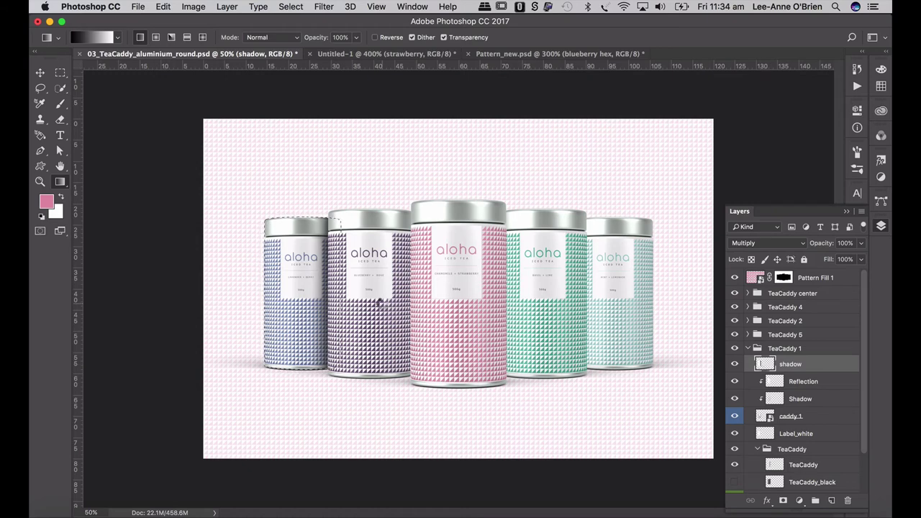
pyautogui.click(860, 244)
pyautogui.moveTo(859, 257); pyautogui.dragTo(836, 260)
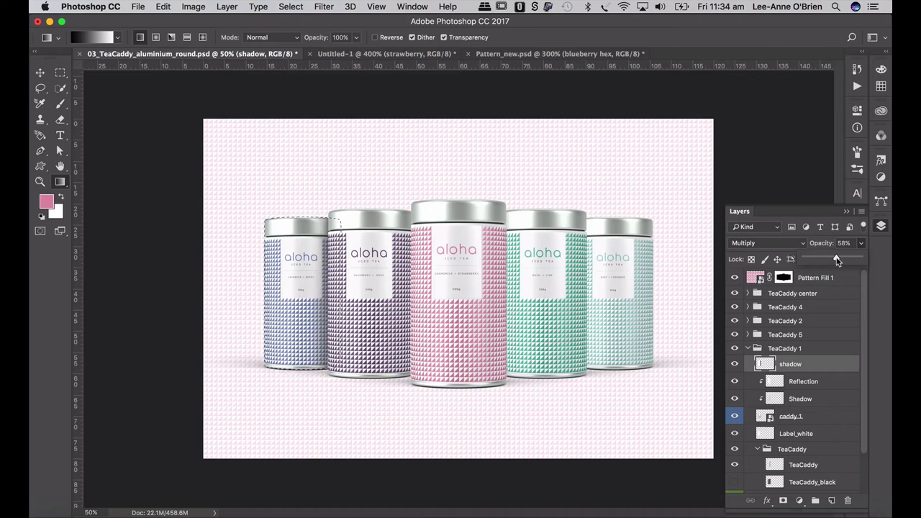
pyautogui.moveTo(836, 257); pyautogui.dragTo(815, 258)
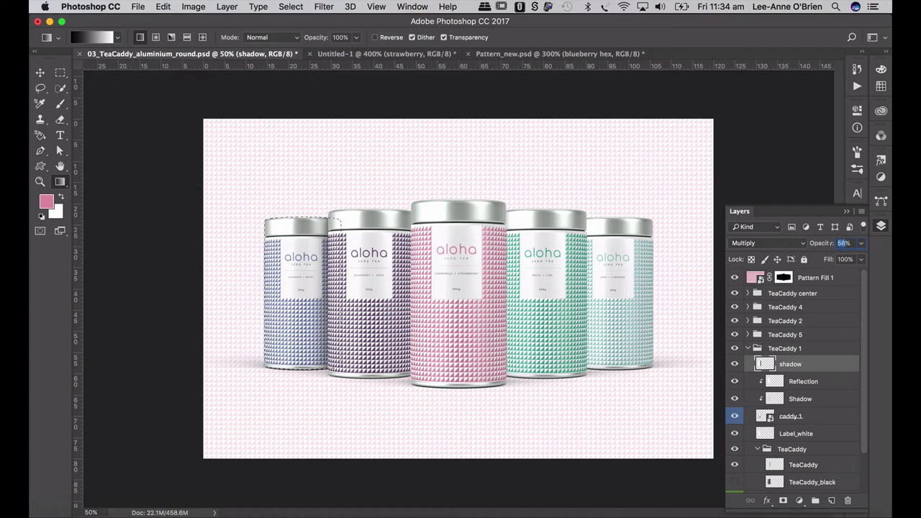
pyautogui.write('60')
pyautogui.press('Return')
pyautogui.click(747, 348)
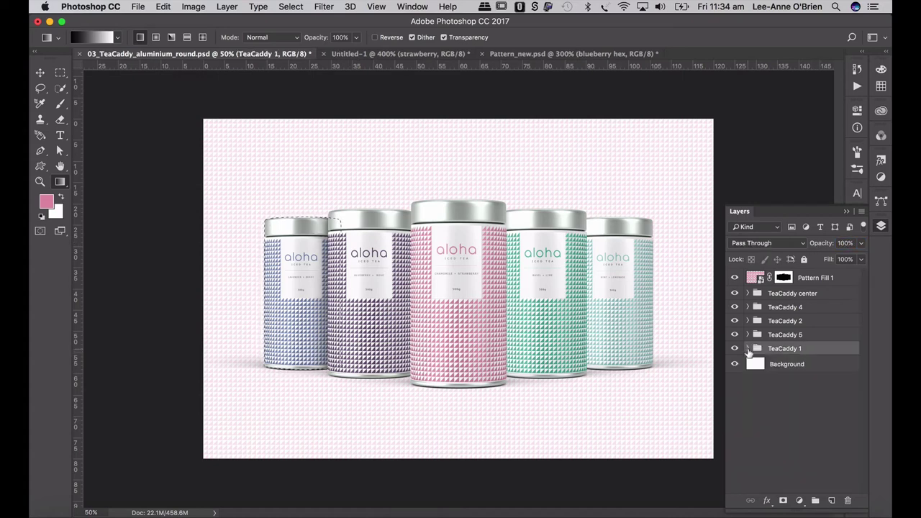
# Select the TeaCaddy 2 can's outline and create a new layer named "shadow" above the Reflection layer in its group.
pyautogui.click(747, 320)
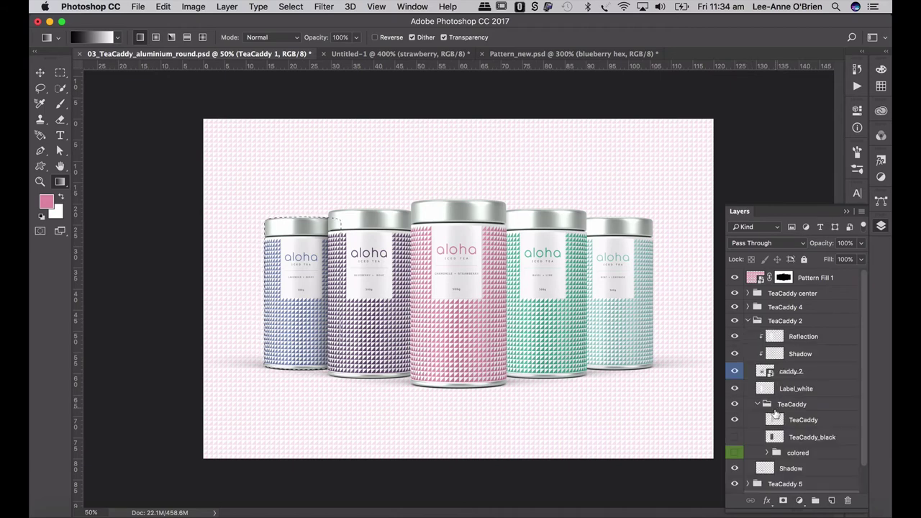
pyautogui.click(797, 340)
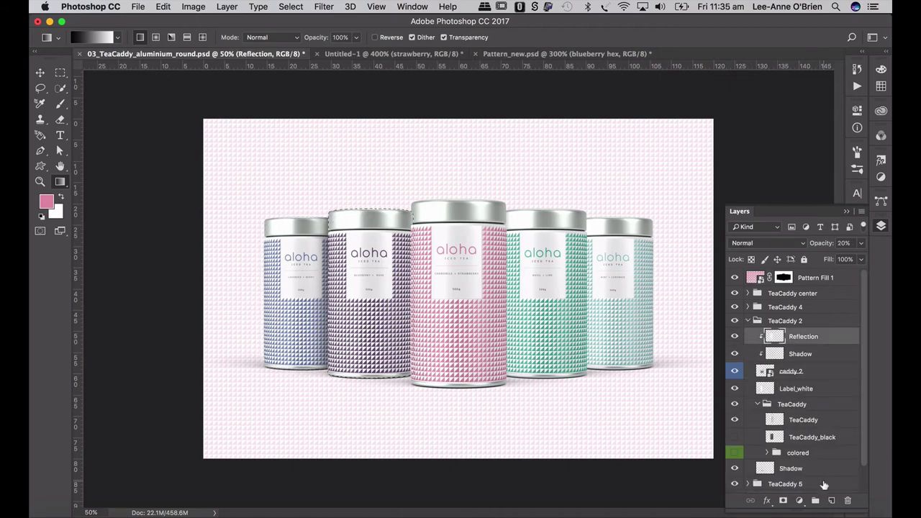
pyautogui.click(832, 500)
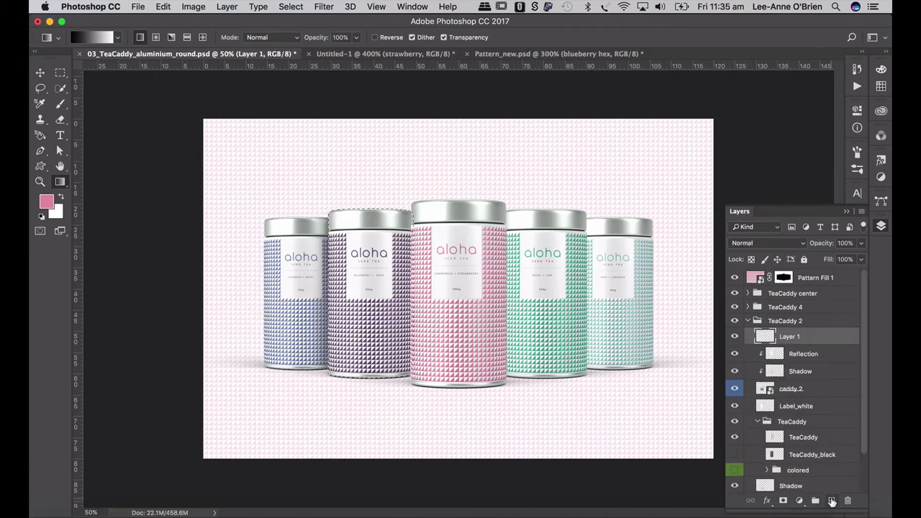
pyautogui.press('a')
pyautogui.doubleClick(789, 336)
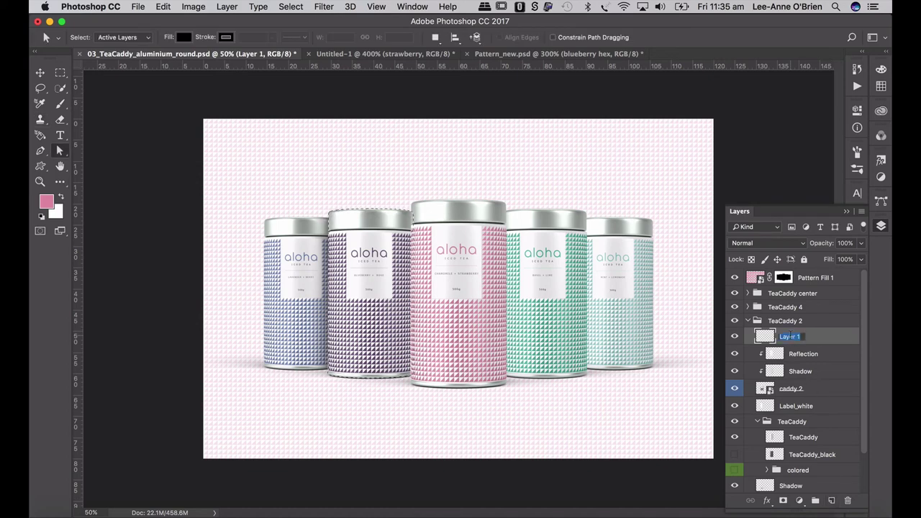
pyautogui.write('shadow')
pyautogui.press('Return')
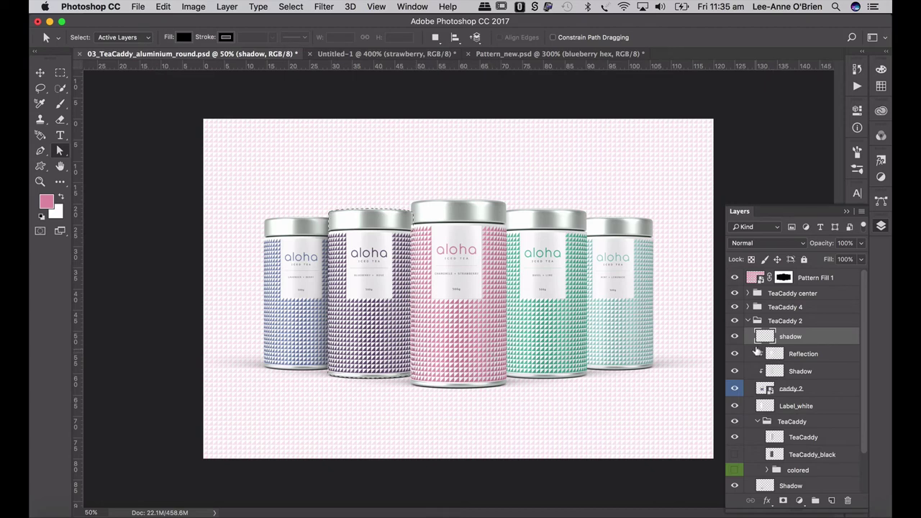
# Apply the black-to-white gradient to the TeaCaddy 2 can, darkest beside the center can, and set its shadow layer to Multiply at 40% opacity.
pyautogui.click(60, 181)
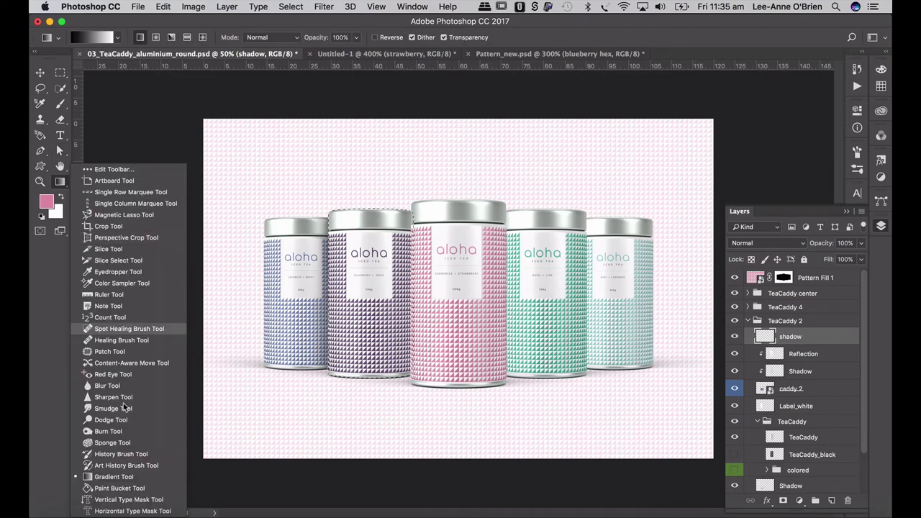
pyautogui.click(114, 477)
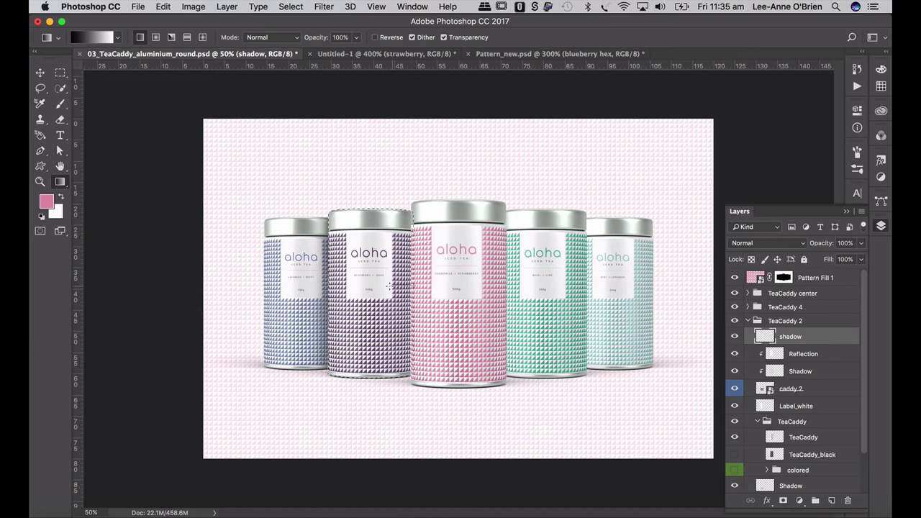
pyautogui.click(767, 243)
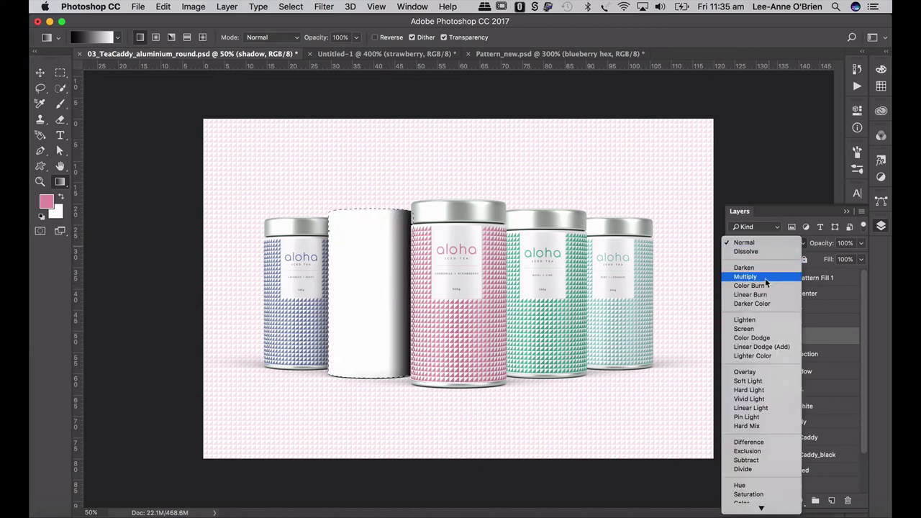
pyautogui.click(762, 257)
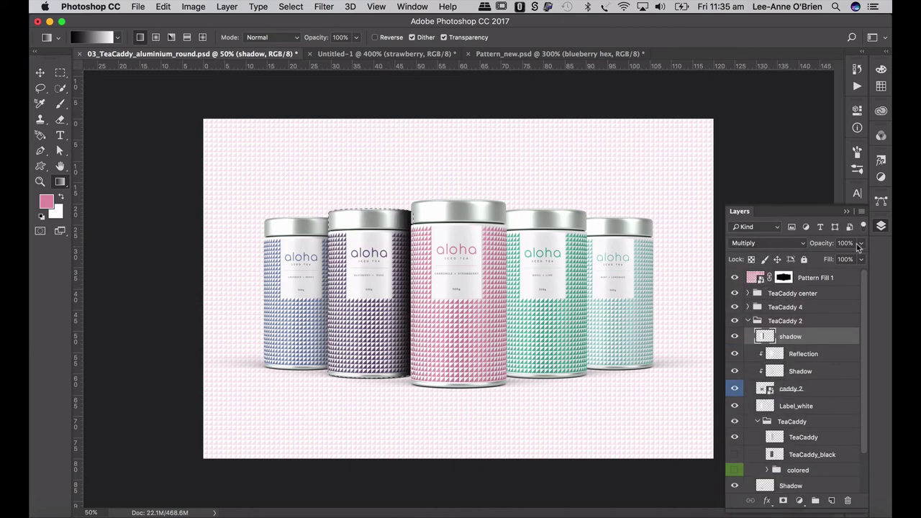
pyautogui.press('Tab')
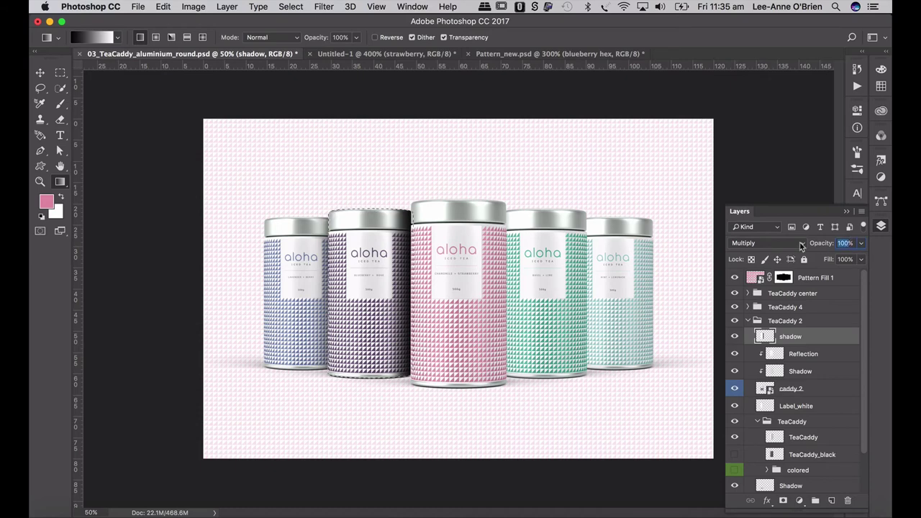
pyautogui.write('60')
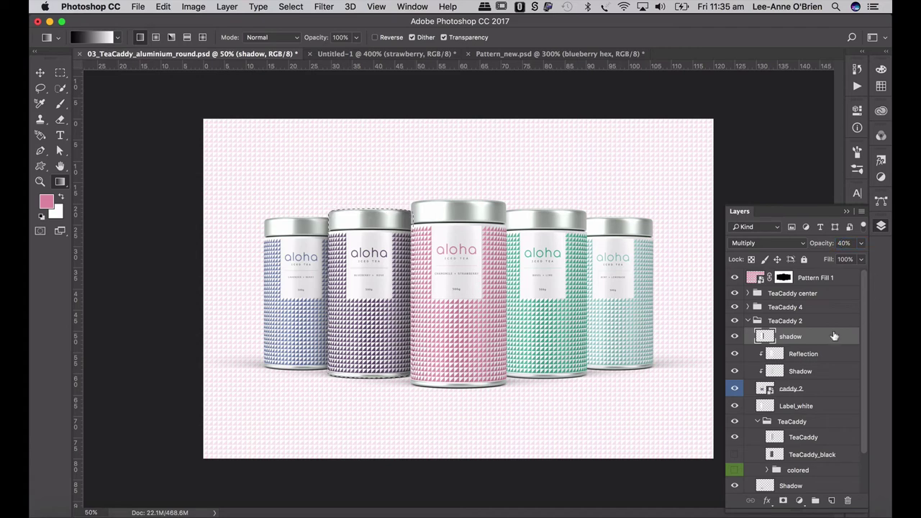
pyautogui.click(748, 321)
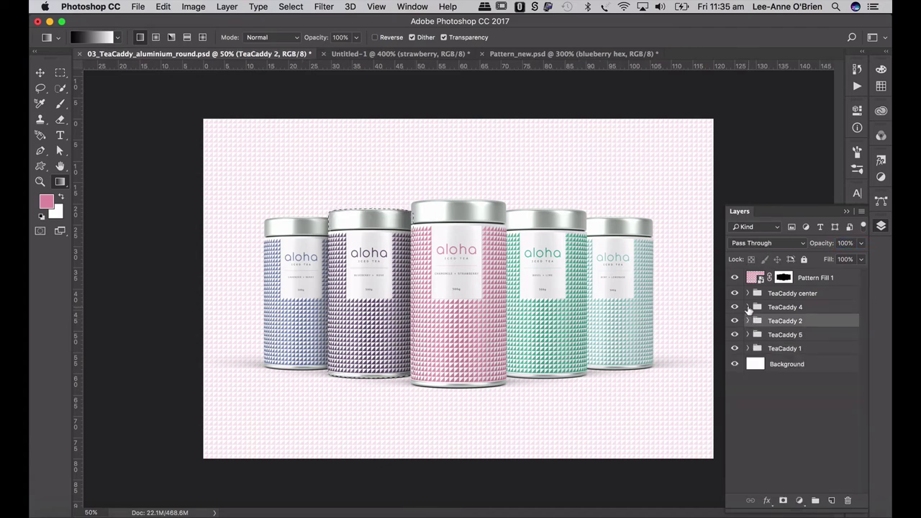
# Select the TeaCaddy 4 can's outline and apply the gradient on a new layer above Reflection, darkest beside the center can.
pyautogui.click(748, 307)
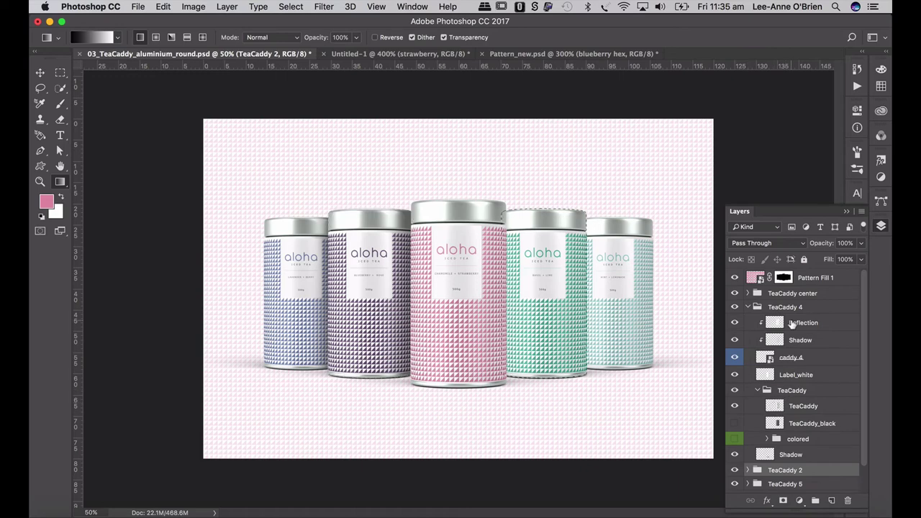
pyautogui.click(791, 324)
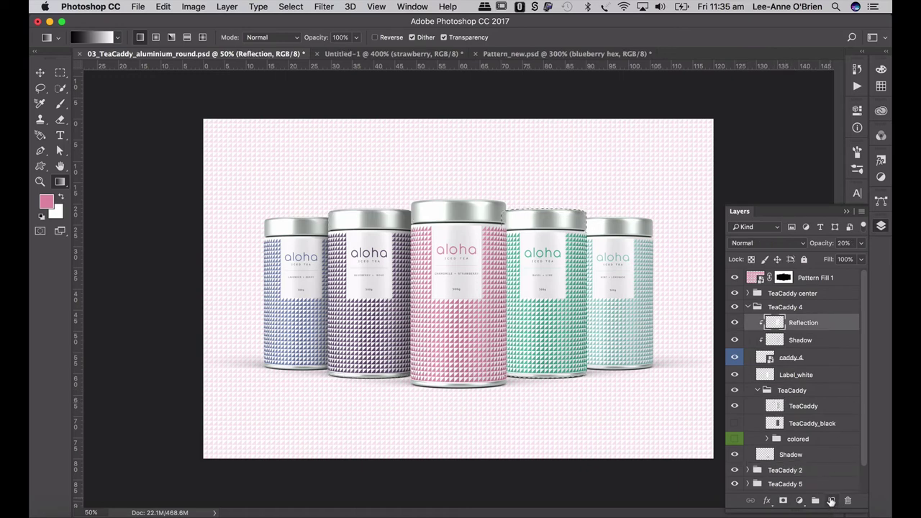
pyautogui.click(831, 500)
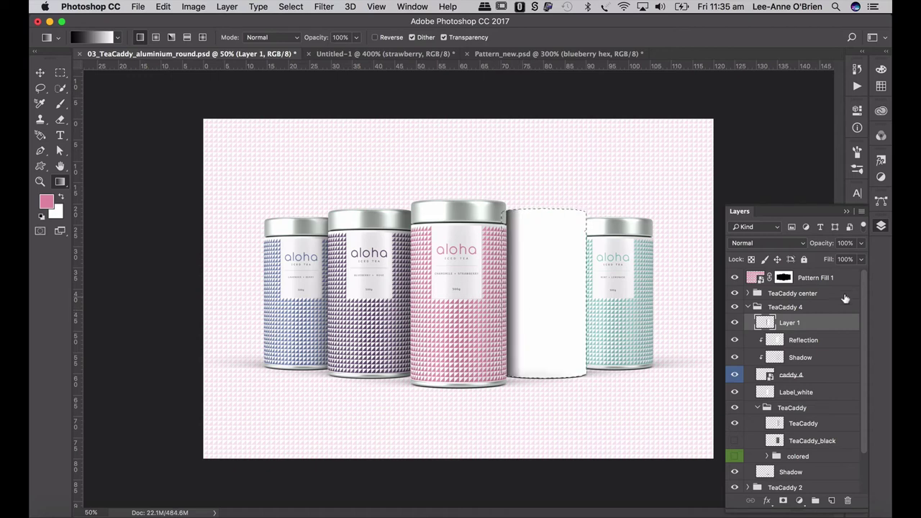
# Set the new TeaCaddy 4 gradient layer to Multiply at 60% opacity and collapse its group.
pyautogui.click(766, 245)
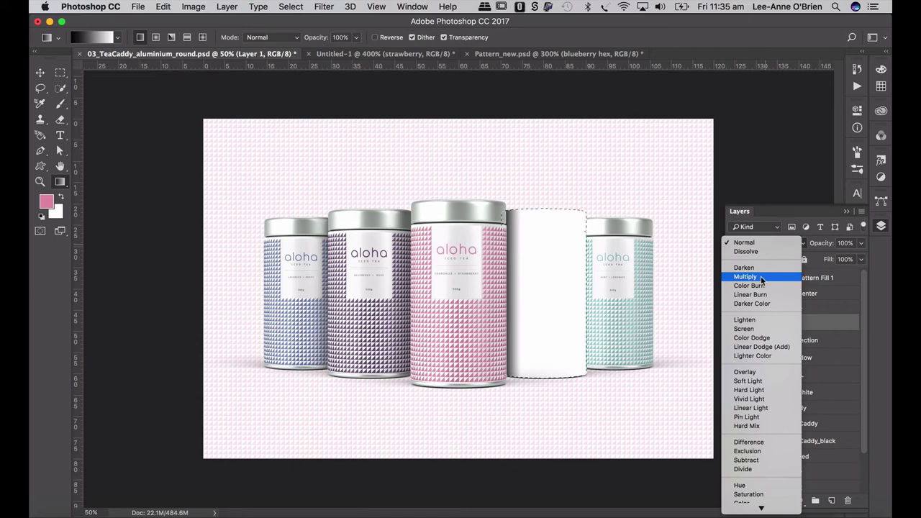
pyautogui.click(761, 279)
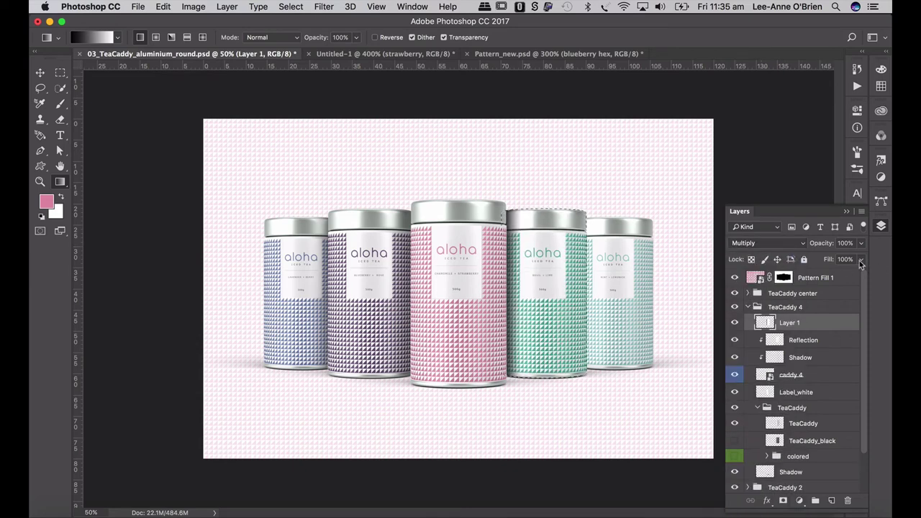
pyautogui.write('60')
pyautogui.press('Return')
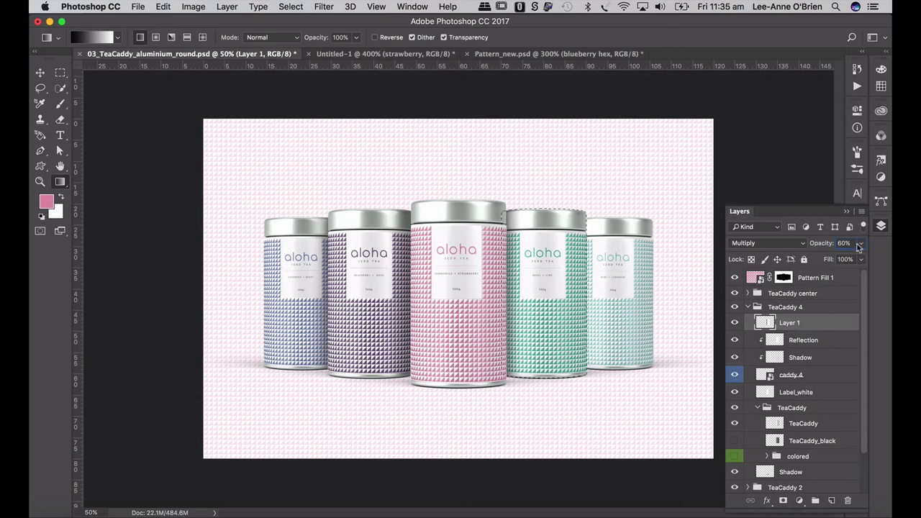
pyautogui.click(748, 307)
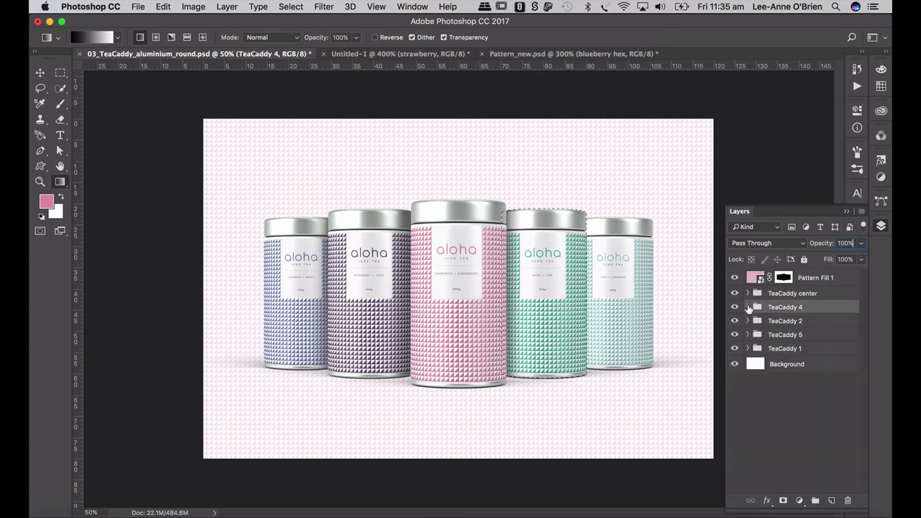
# Create a new layer named "shadow" above the Reflection layer in the TeaCaddy 5 group.
pyautogui.click(748, 336)
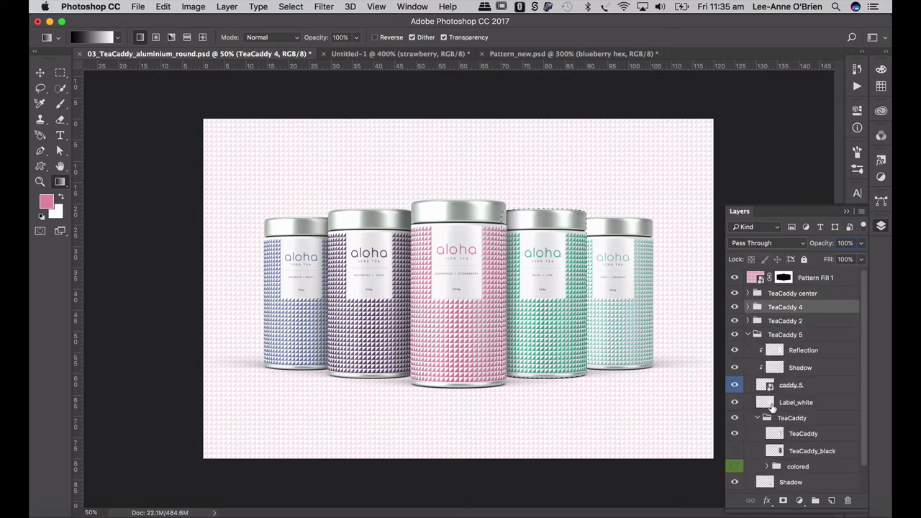
pyautogui.click(801, 350)
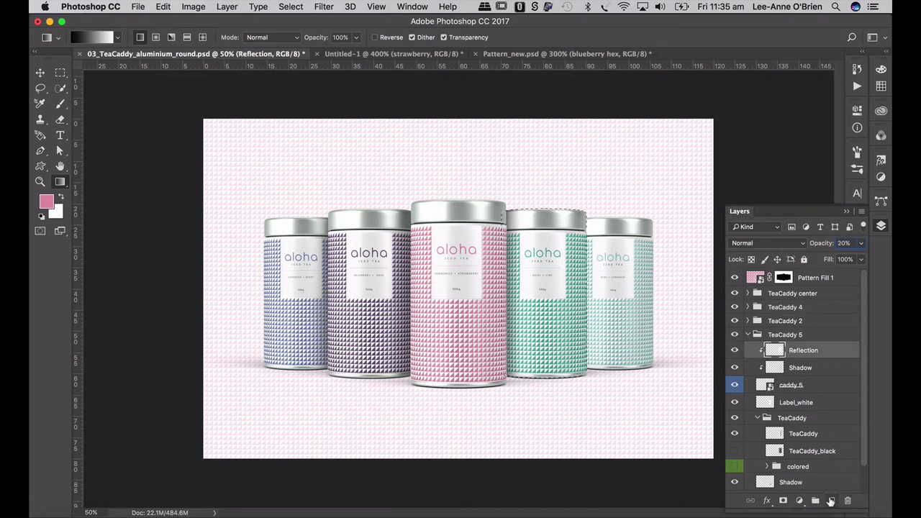
pyautogui.click(831, 500)
pyautogui.doubleClick(789, 350)
pyautogui.write('sh')
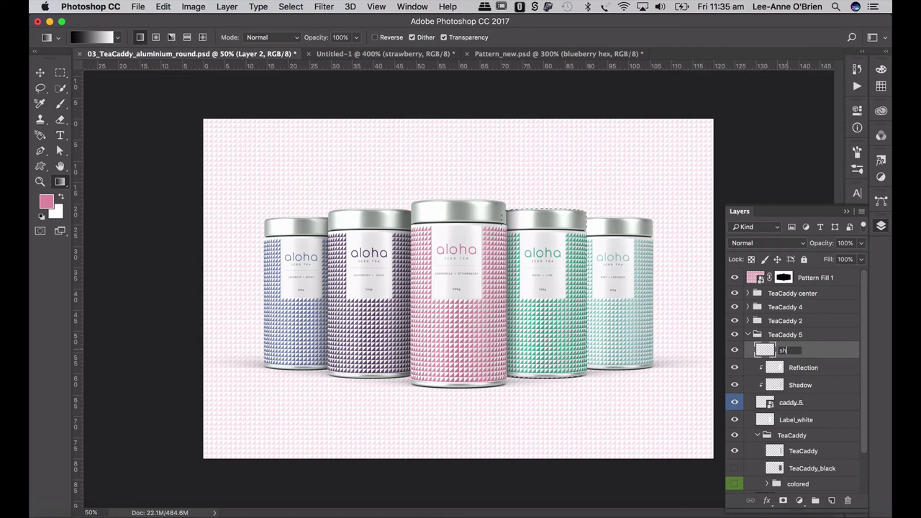
pyautogui.write('adow')
pyautogui.press('Return')
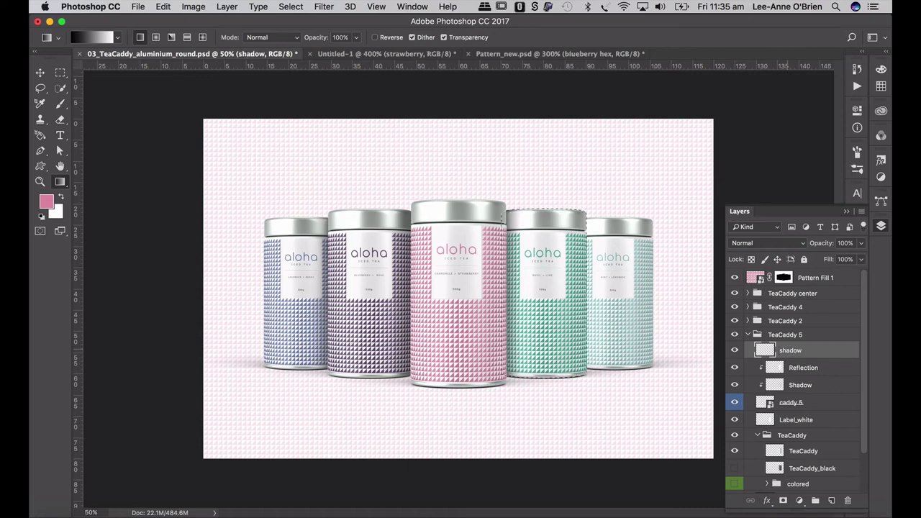
# Set the TeaCaddy 5 shadow layer's blend mode to Multiply and activate the Gradient tool with that layer selected.
pyautogui.click(762, 244)
pyautogui.click(762, 245)
pyautogui.click(770, 244)
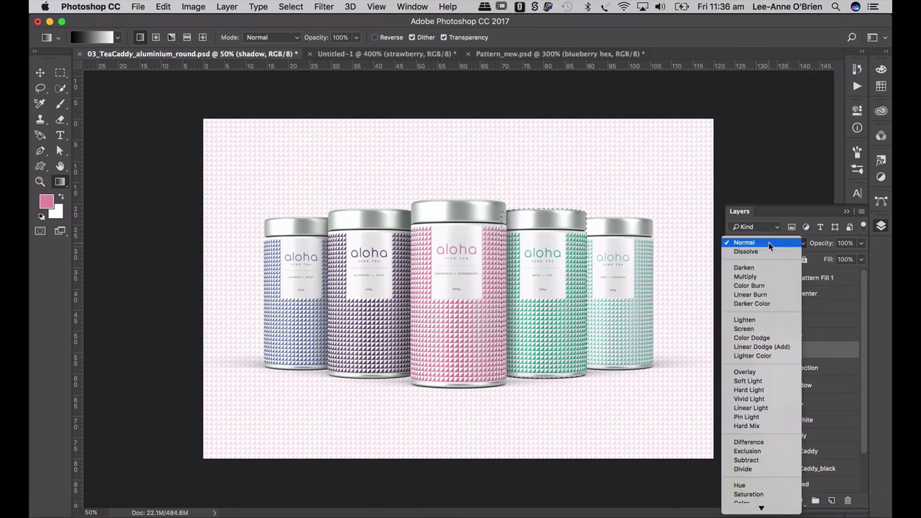
pyautogui.click(741, 269)
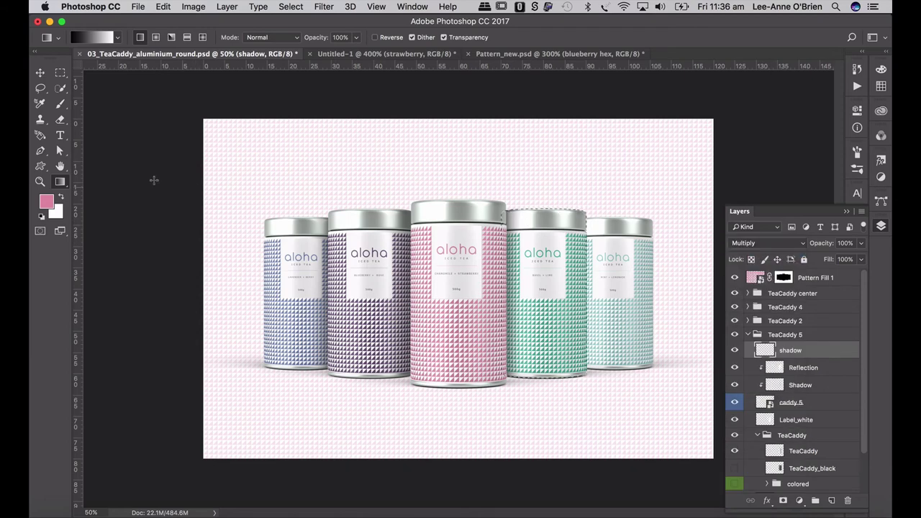
pyautogui.click(60, 182)
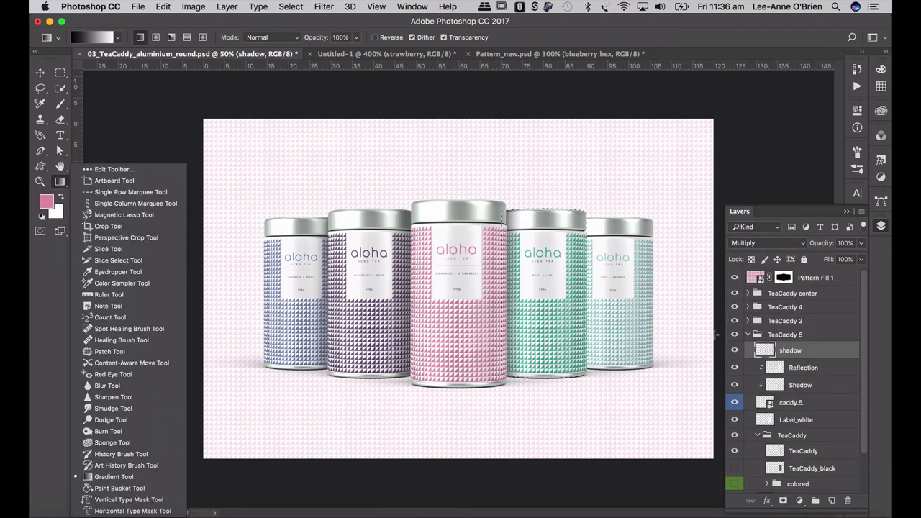
pyautogui.click(794, 353)
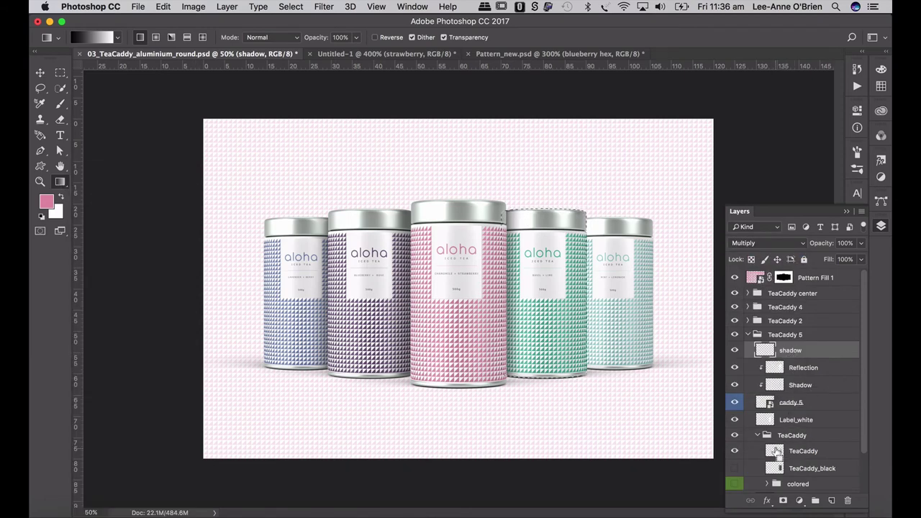
# Select the TeaCaddy 5 can's outline, apply the gradient on its shadow layer at 60% opacity, and deselect.
pyautogui.keyDown('ctrl'); pyautogui.click(776, 451); pyautogui.keyUp('ctrl')
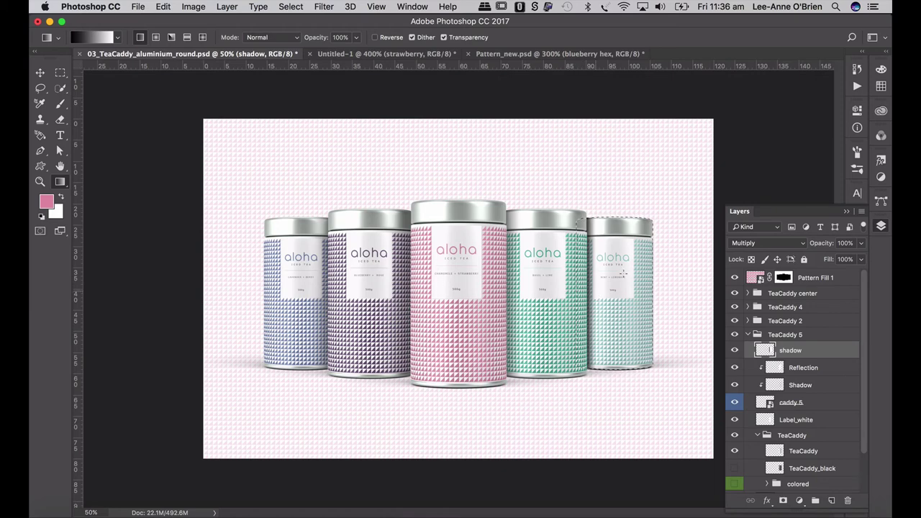
pyautogui.click(818, 246)
pyautogui.write('80')
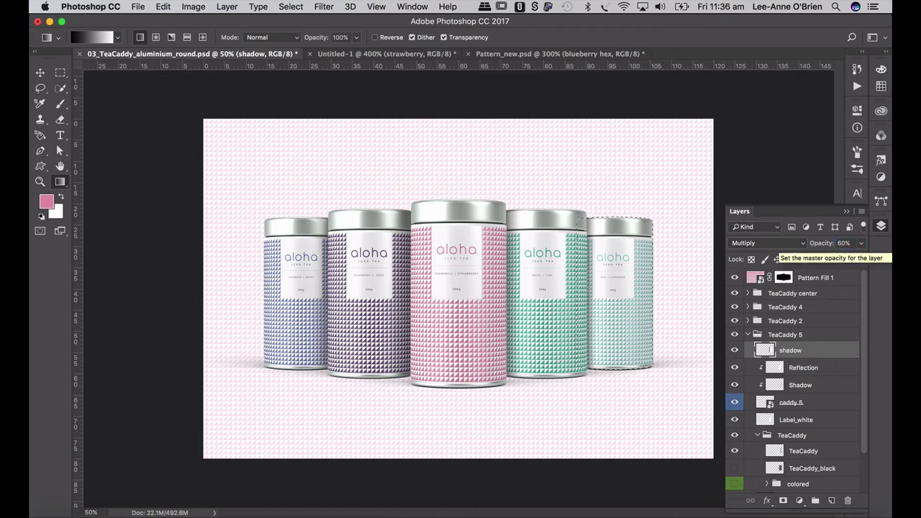
pyautogui.click(851, 211)
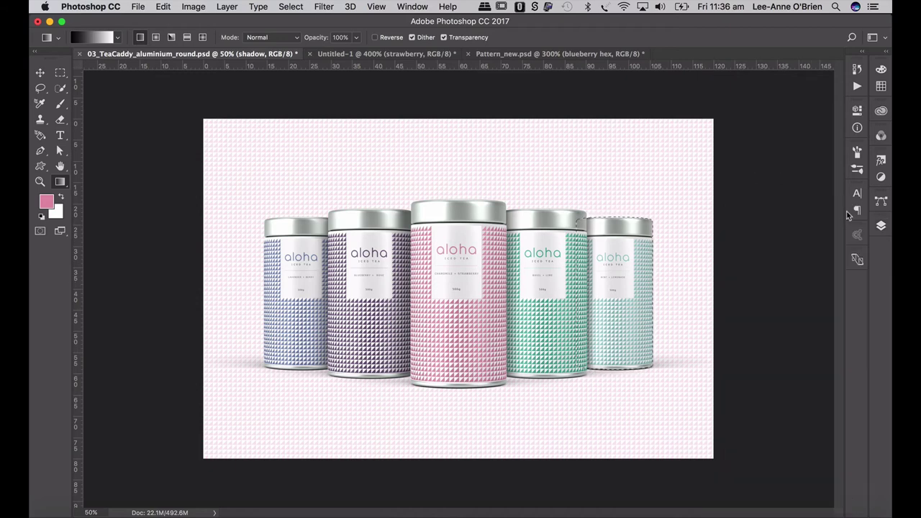
pyautogui.press('v')
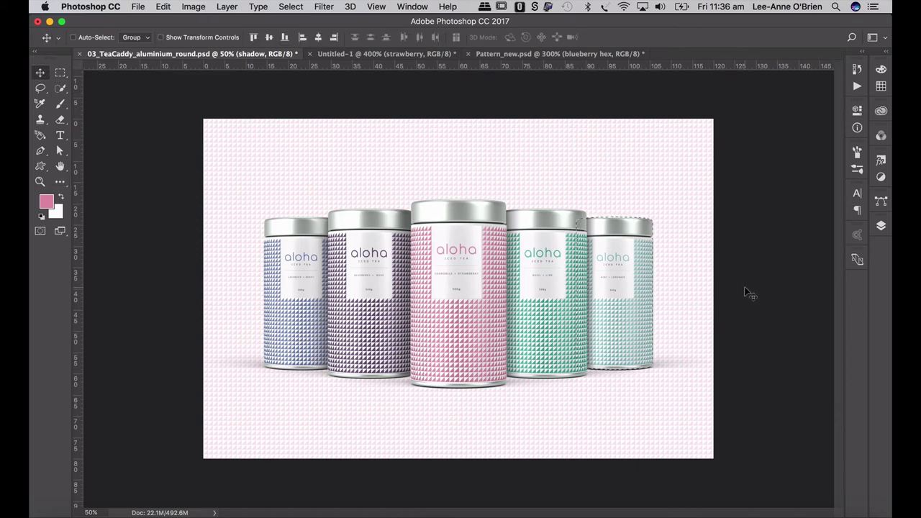
pyautogui.press('super+d')
# Save the mockup as a new Photoshop file named TeaCaddy_aluminium_Hexag.psd.
pyautogui.press('shift+super+s')
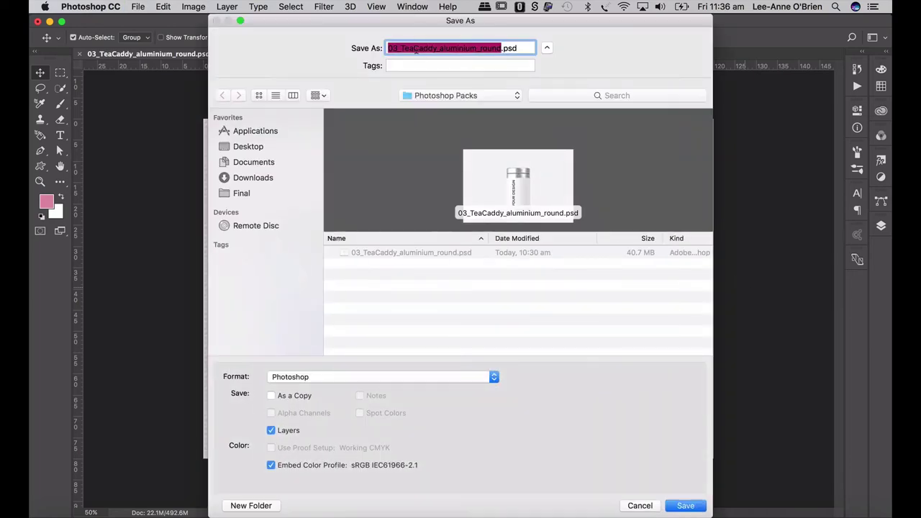
pyautogui.click(416, 50)
pyautogui.moveTo(401, 48); pyautogui.dragTo(387, 48)
pyautogui.press('BackSpace')
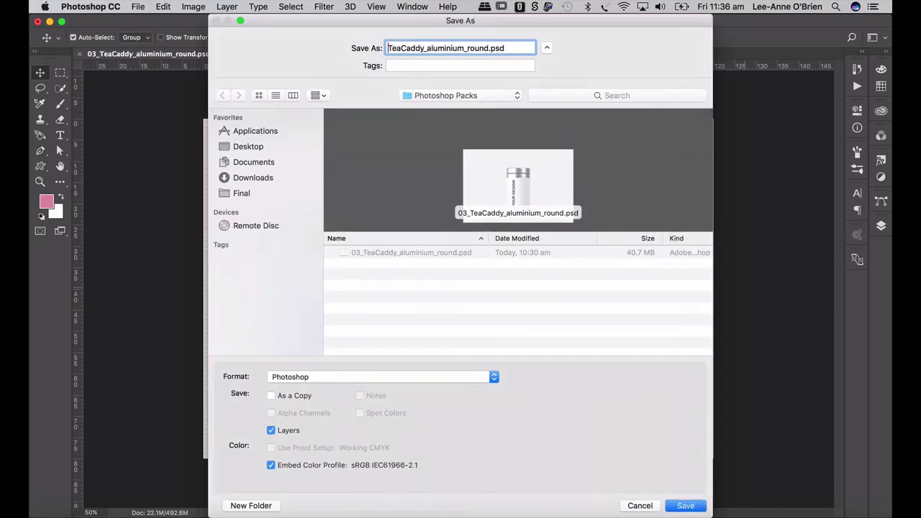
pyautogui.moveTo(489, 48); pyautogui.dragTo(466, 48)
pyautogui.write('Hexag')
pyautogui.press('Return')
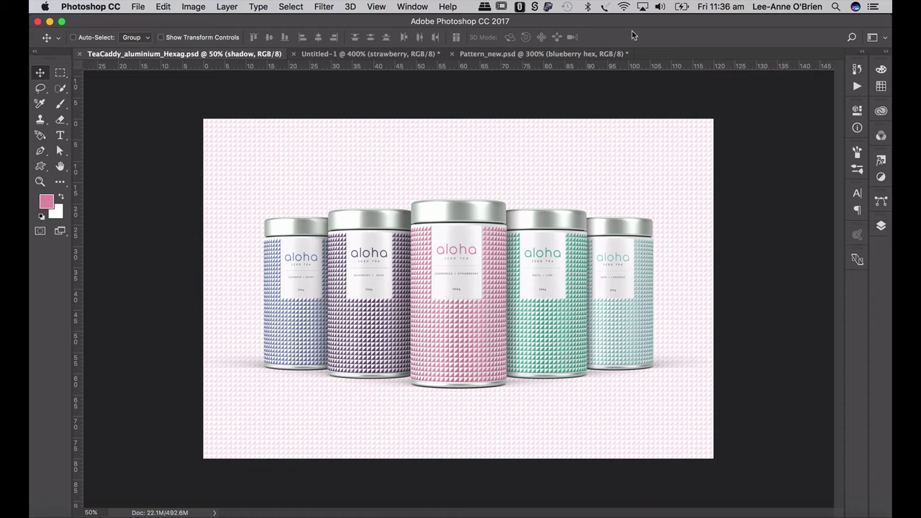
# In the Pattern_new.psd document, add a new layer on top and hide the blueberry hex layer.
pyautogui.click(495, 56)
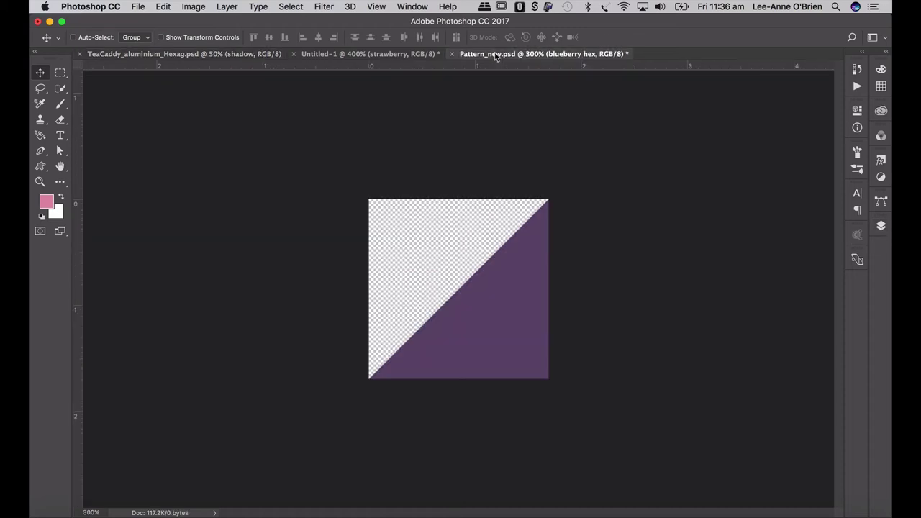
pyautogui.click(881, 225)
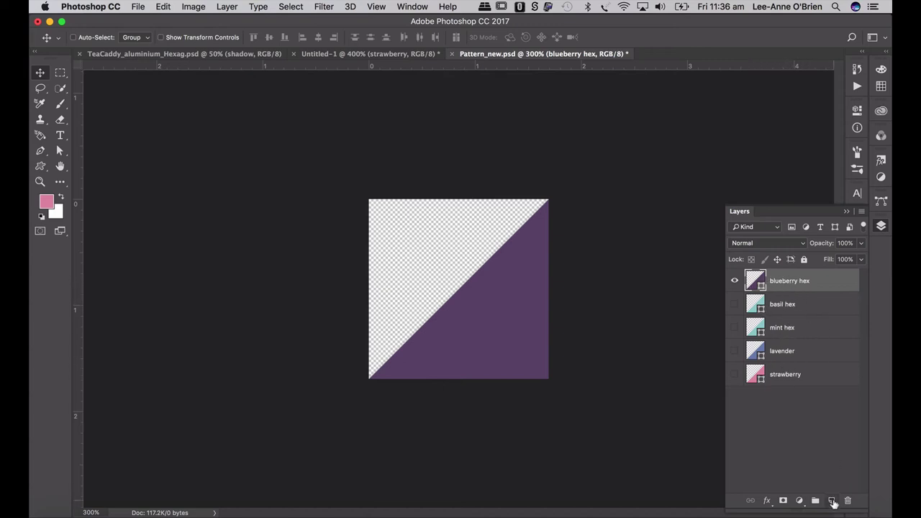
pyautogui.click(832, 500)
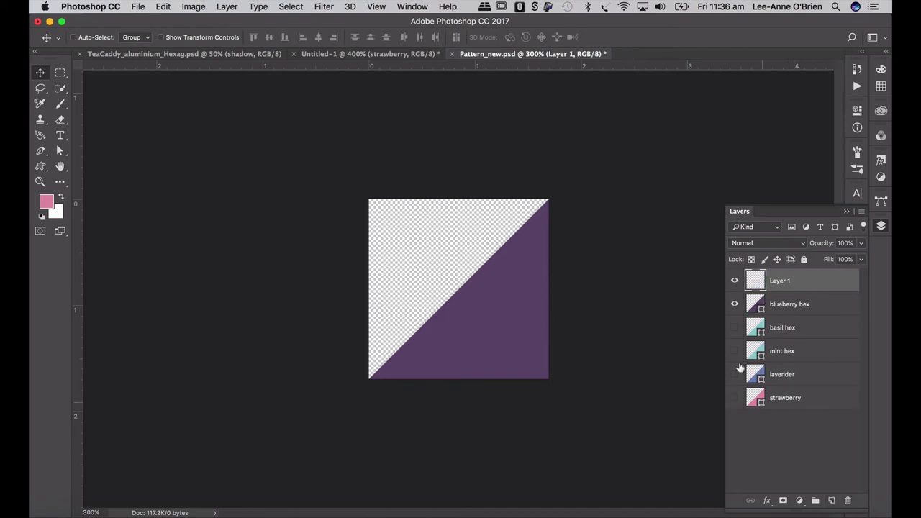
pyautogui.click(734, 304)
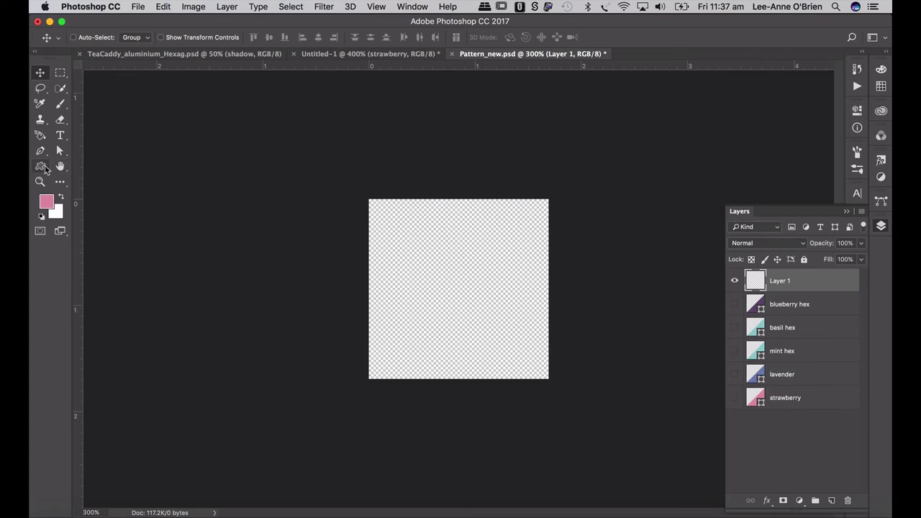
# Create a 200 × 200 px pink chevron with the Custom Shape tool and position it to fill the square canvas.
pyautogui.moveTo(45, 166); pyautogui.dragTo(89, 219)
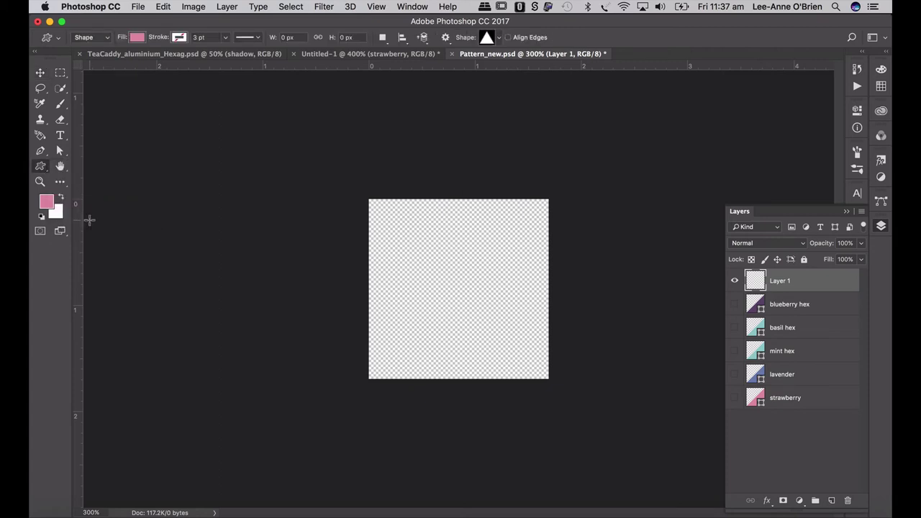
pyautogui.click(497, 38)
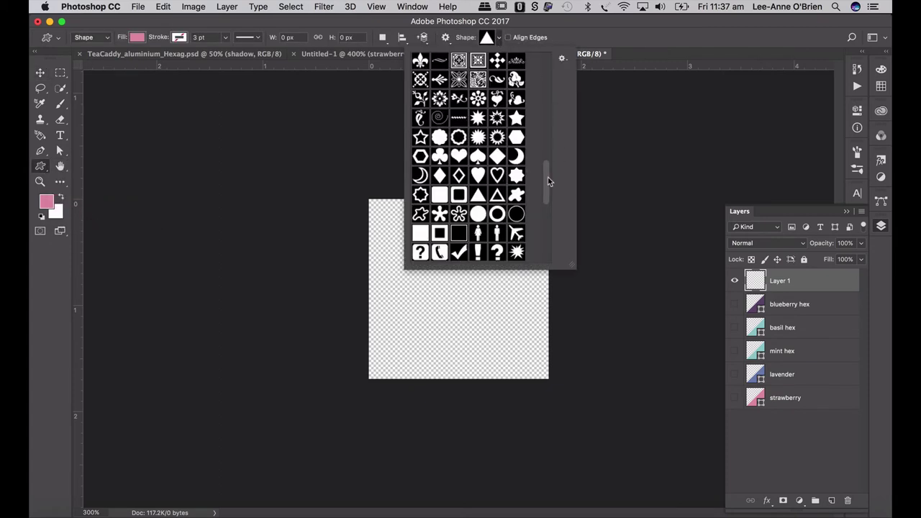
pyautogui.moveTo(549, 181); pyautogui.dragTo(536, 63)
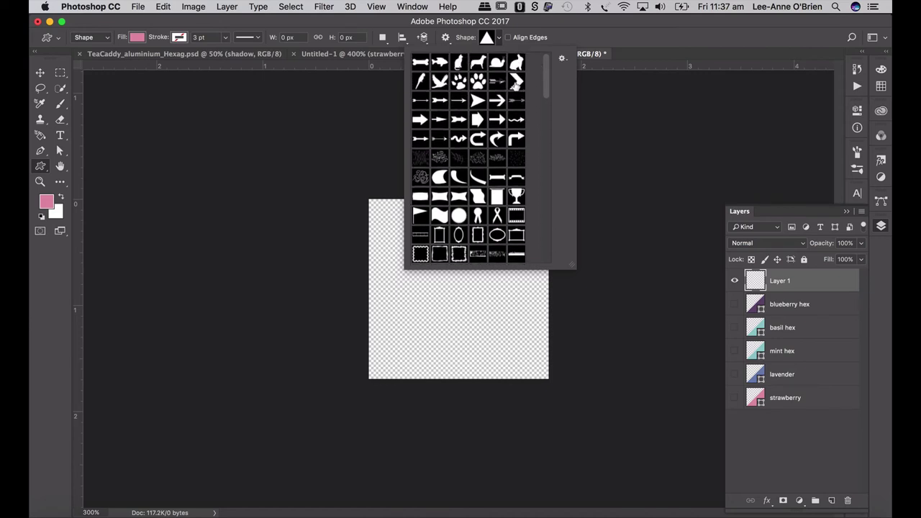
pyautogui.click(516, 83)
pyautogui.click(434, 295)
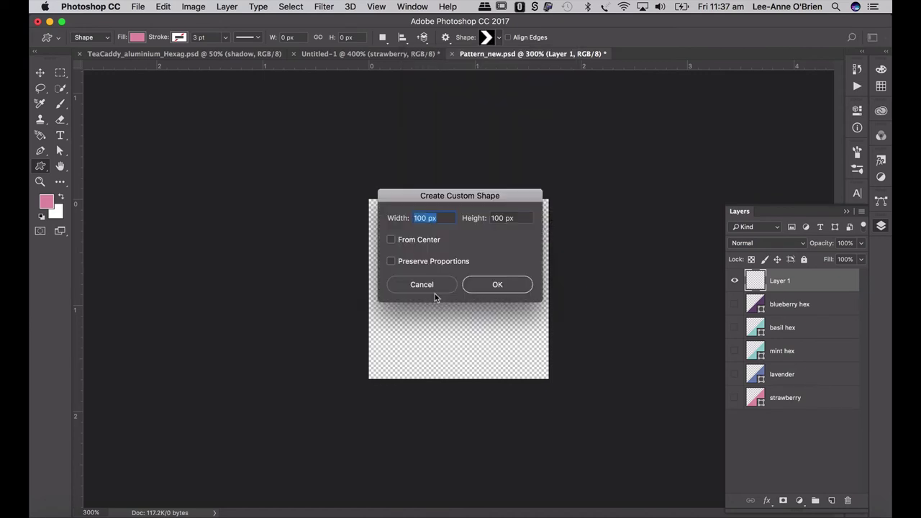
pyautogui.write('200')
pyautogui.press('Tab')
pyautogui.write('200')
pyautogui.press('Return')
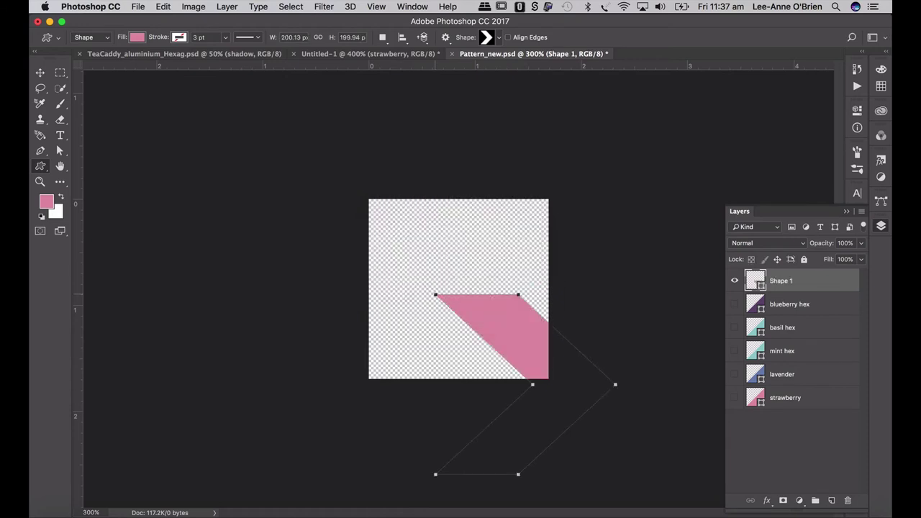
pyautogui.click(40, 73)
pyautogui.moveTo(584, 335); pyautogui.dragTo(433, 236)
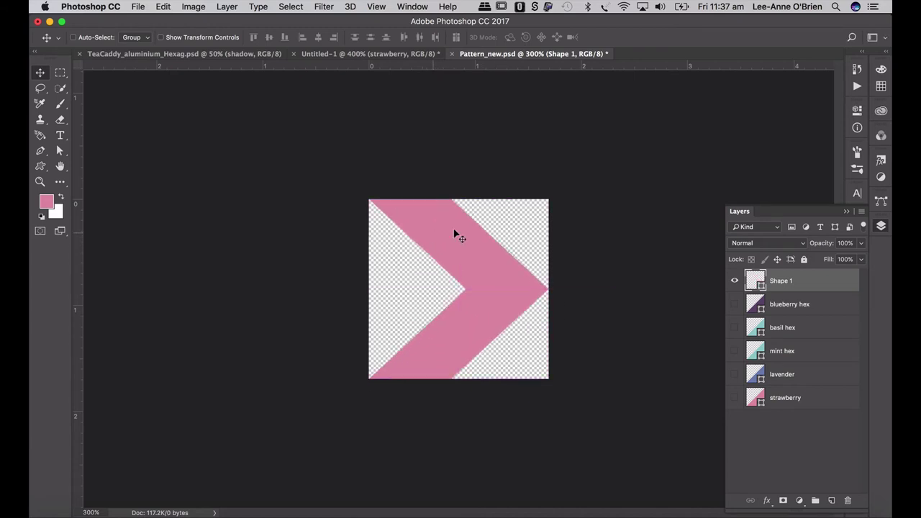
# Rename the chevron shape layer "strawberry zz".
pyautogui.doubleClick(789, 285)
pyautogui.write('str')
pyautogui.write('awberr')
pyautogui.write('y he')
pyautogui.press('Return')
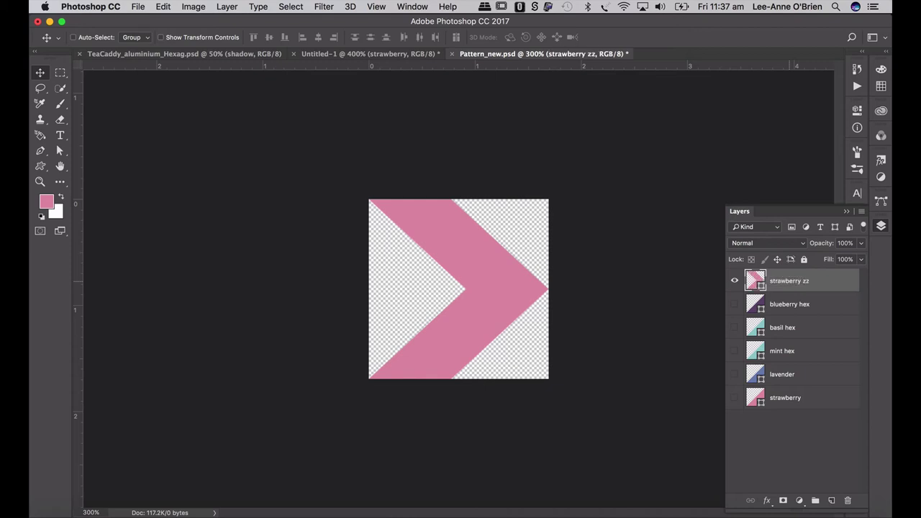
# Rotate the strawberry zz chevron 90° counterclockwise.
pyautogui.click(163, 7)
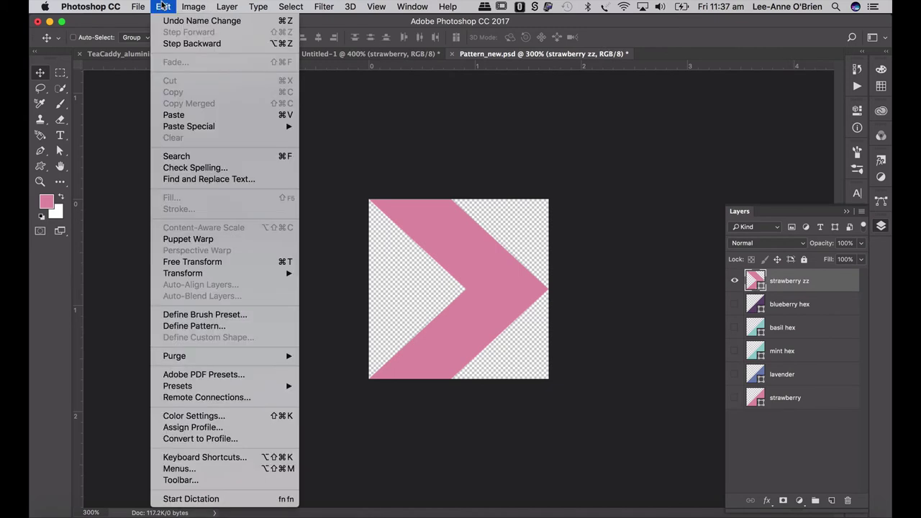
pyautogui.moveTo(230, 273)
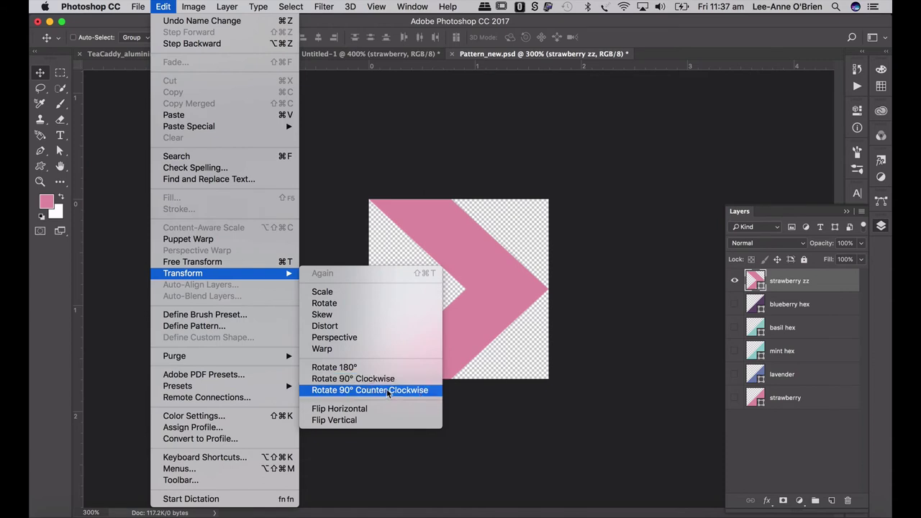
pyautogui.click(387, 390)
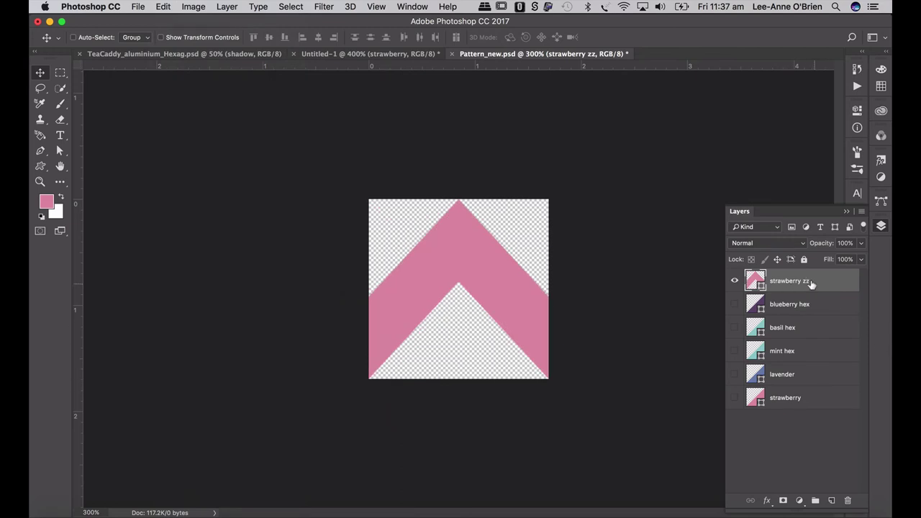
# Define the pink chevron tile as a pattern named "straw zz".
pyautogui.click(166, 6)
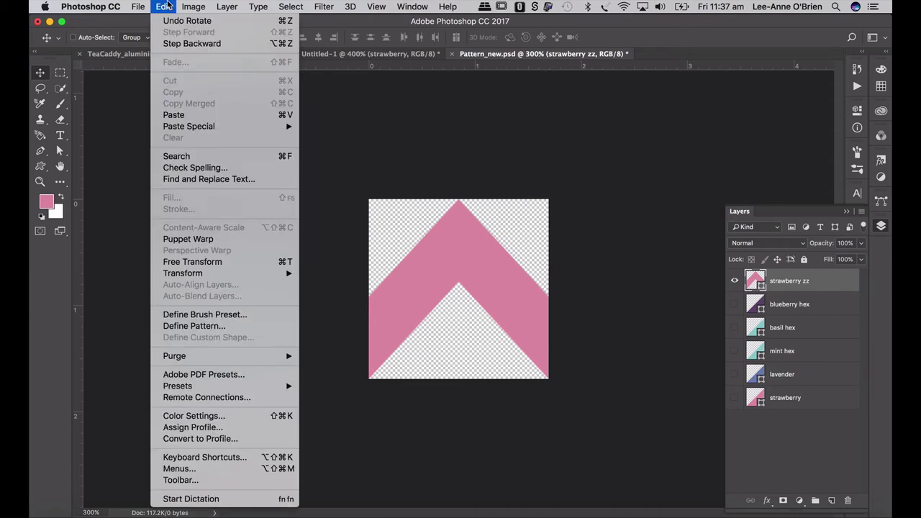
pyautogui.click(197, 328)
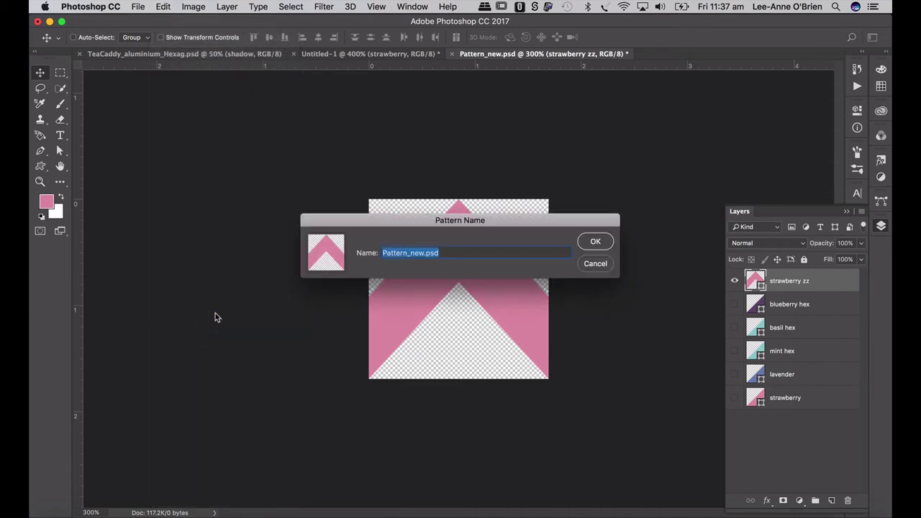
pyautogui.write('straw zz')
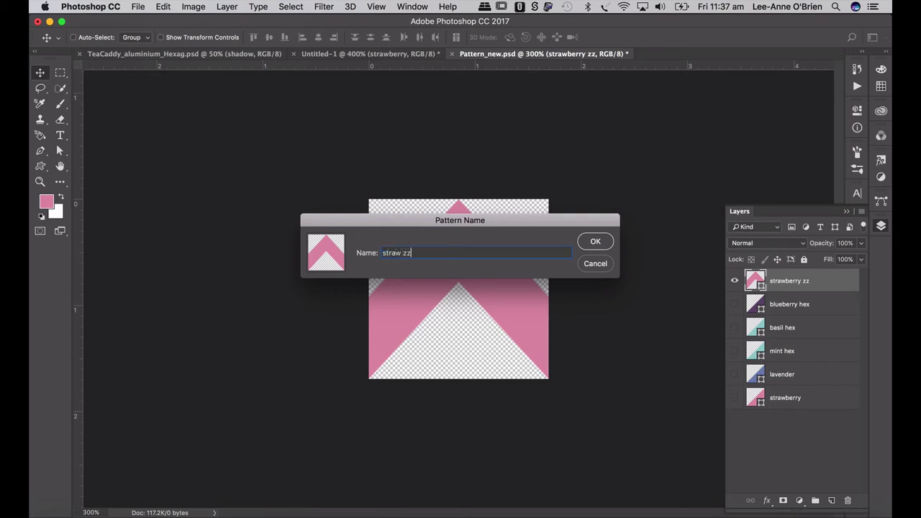
pyautogui.press('Return')
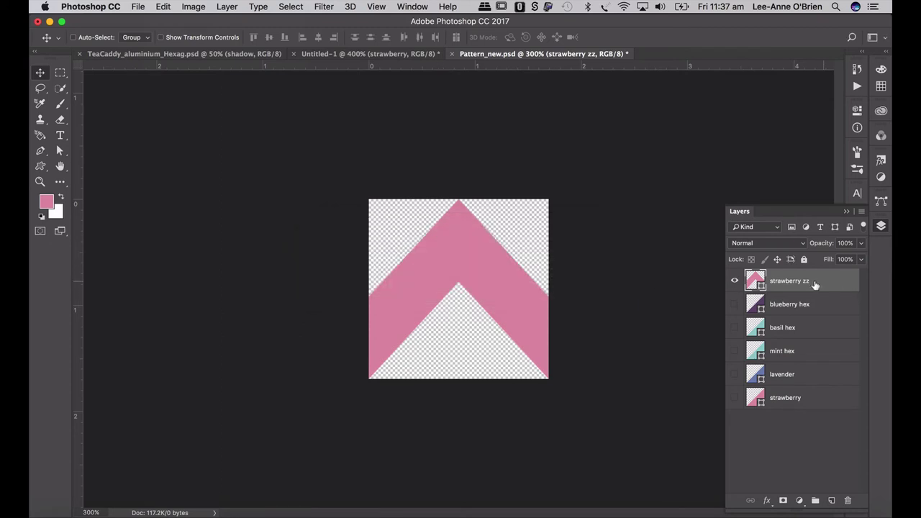
# Duplicate the strawberry zz layer, hide the original, and recolor the copy with the lavender blue swatch 7084b3.
pyautogui.moveTo(814, 284); pyautogui.dragTo(831, 499)
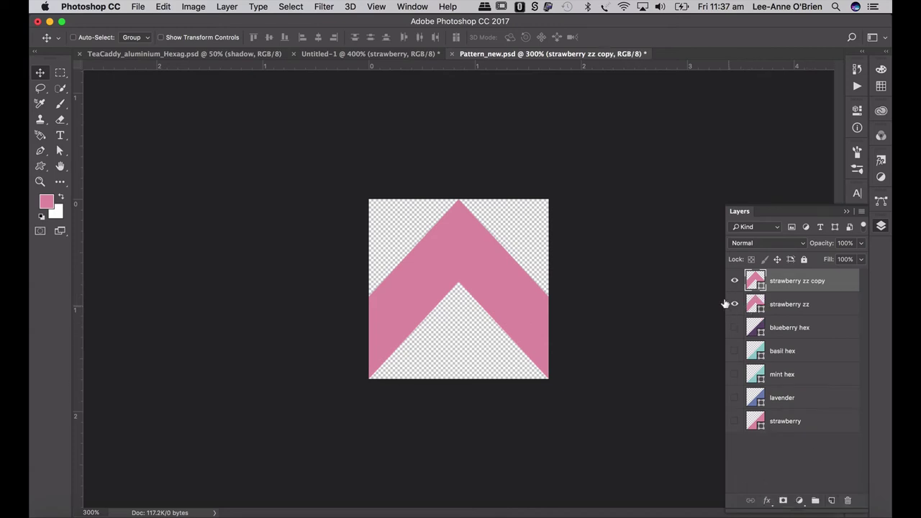
pyautogui.click(734, 303)
pyautogui.doubleClick(757, 281)
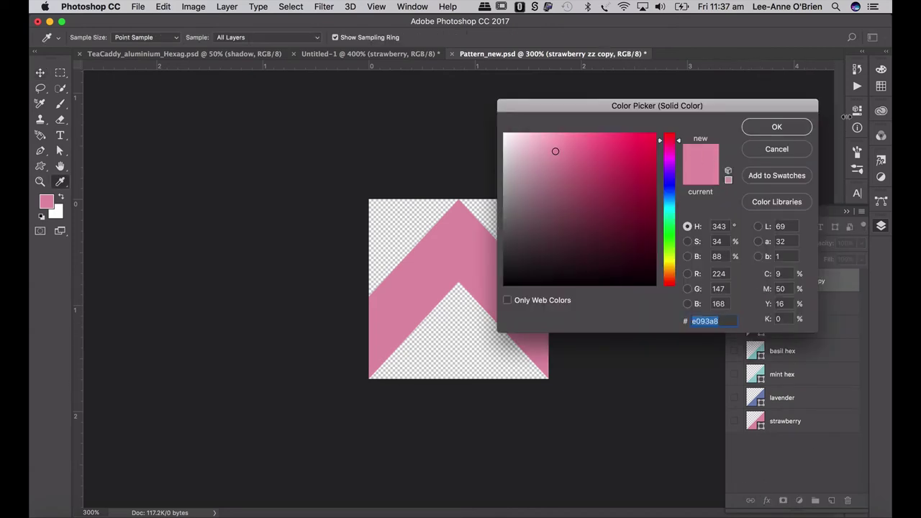
pyautogui.click(881, 86)
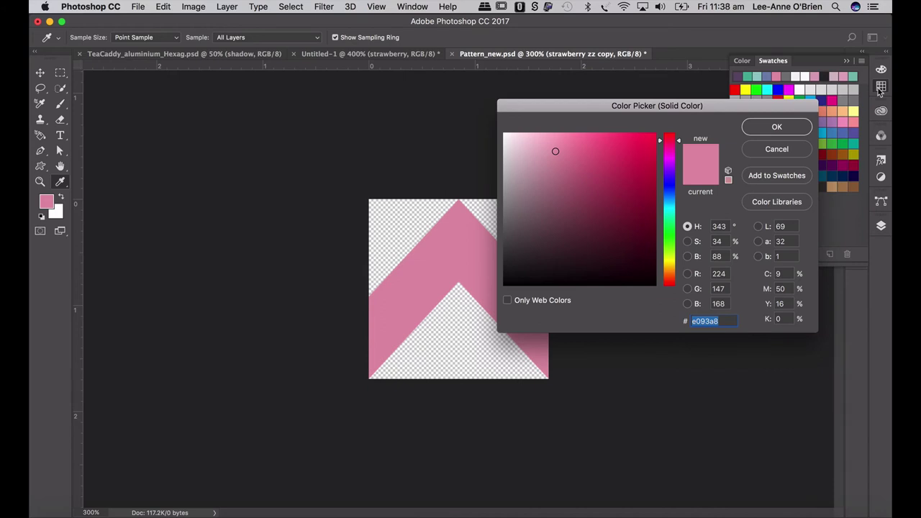
pyautogui.click(768, 75)
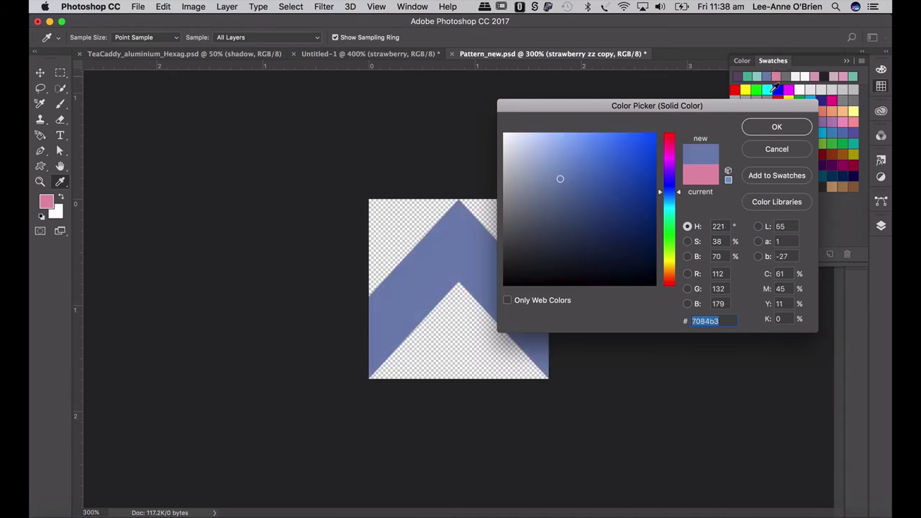
pyautogui.click(777, 127)
pyautogui.click(881, 228)
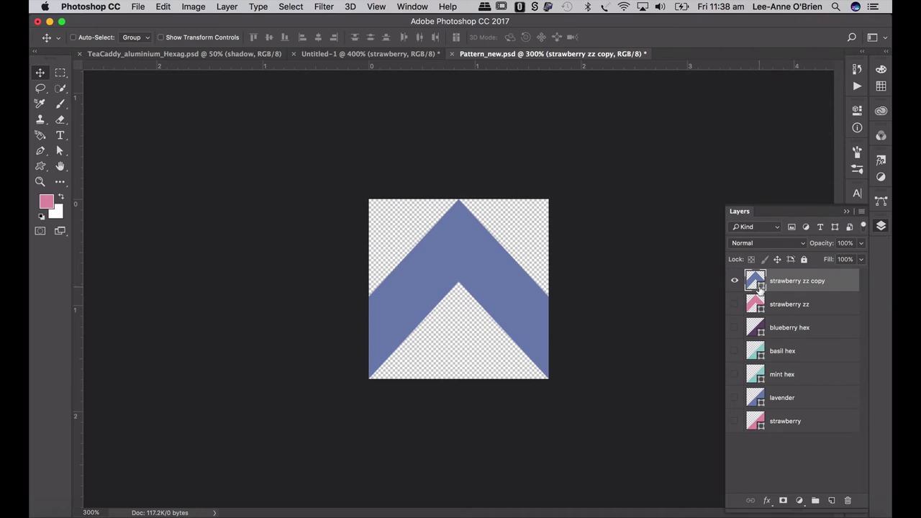
# Rename the blue chevron layer "lav zz" and define the blue tile as a pattern.
pyautogui.doubleClick(790, 282)
pyautogui.write('lav zz')
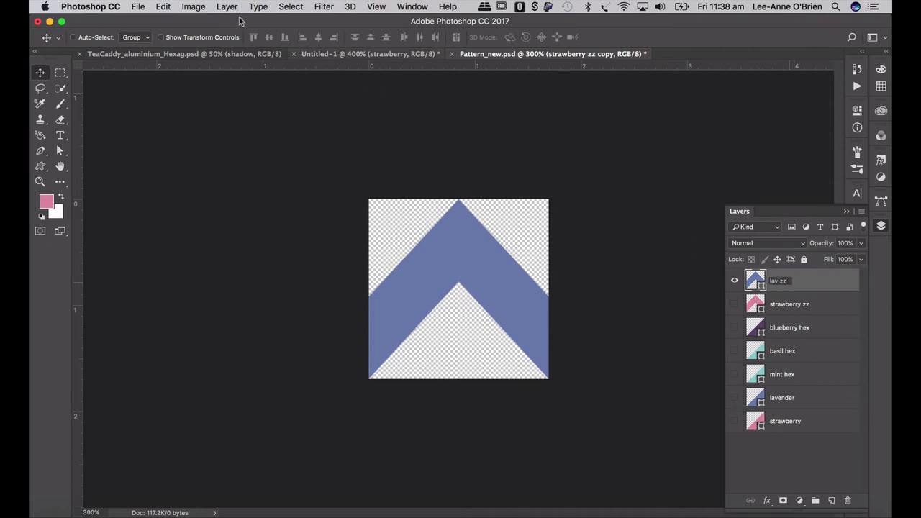
pyautogui.click(163, 7)
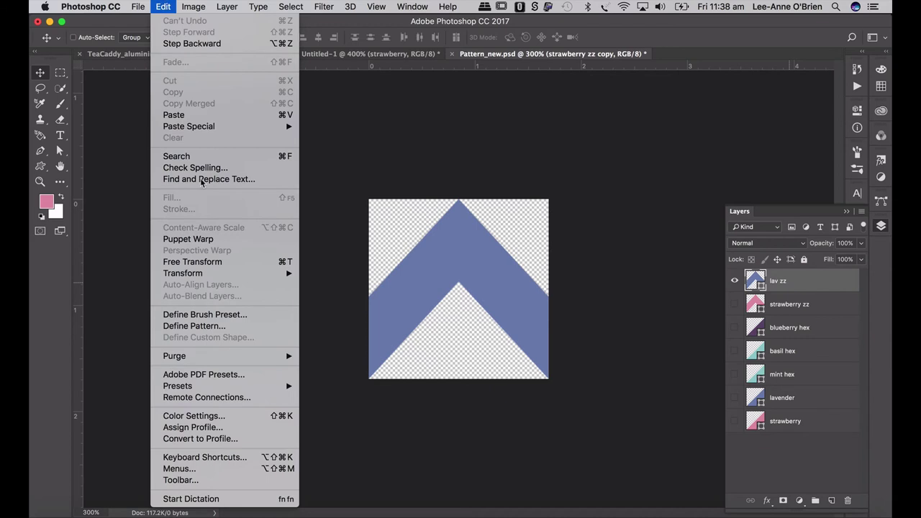
pyautogui.click(208, 327)
pyautogui.press('BackSpace')
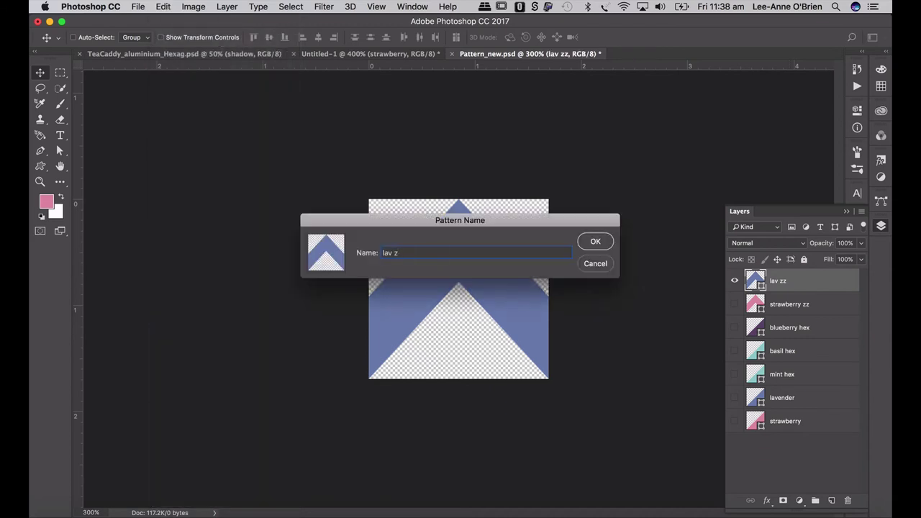
pyautogui.press('Return')
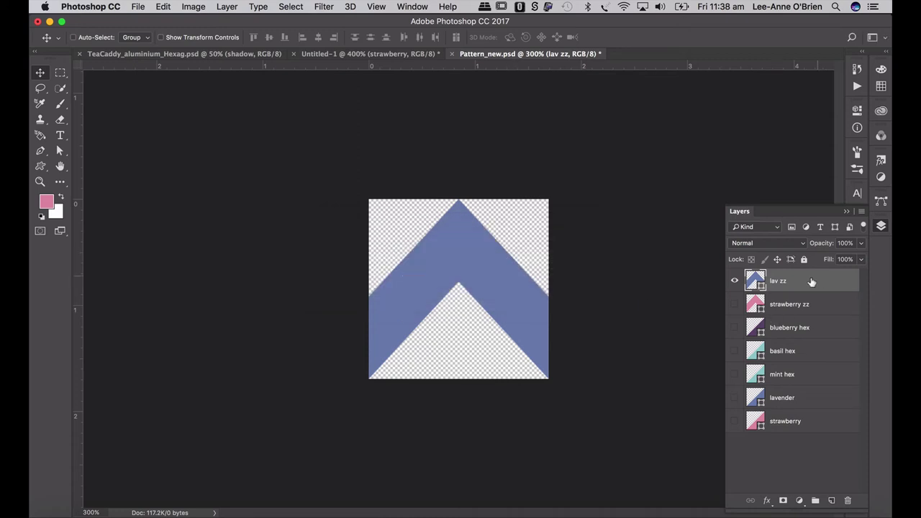
# Duplicate the lav zz layer, hide the original, and recolor the copied chevron with the recently used light mint color.
pyautogui.moveTo(786, 285); pyautogui.dragTo(832, 496)
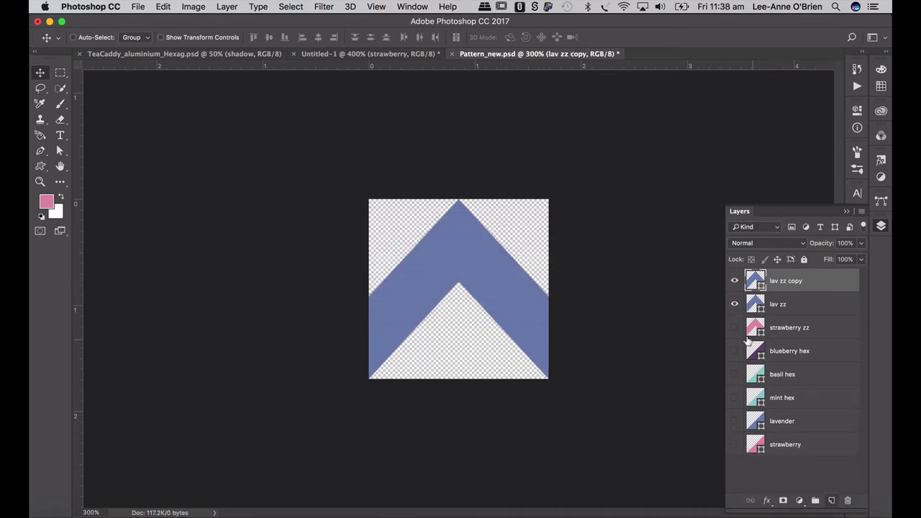
pyautogui.click(40, 166)
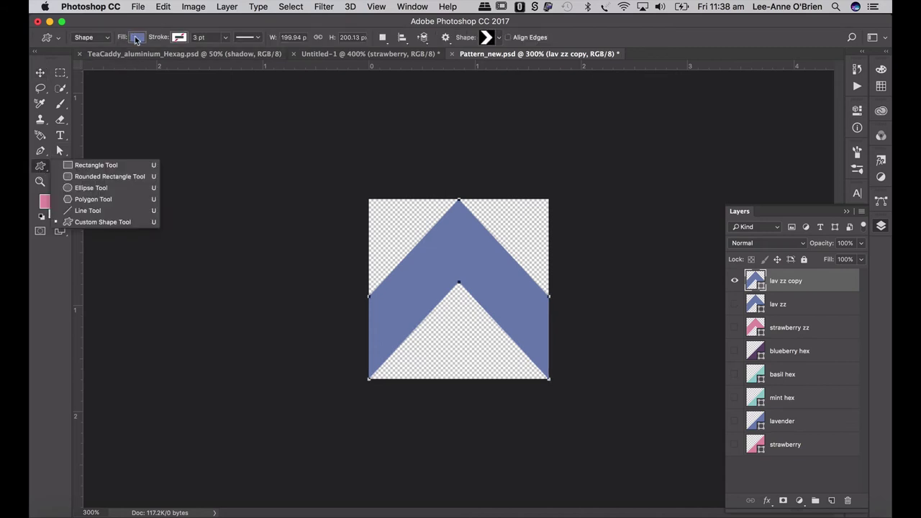
pyautogui.click(136, 38)
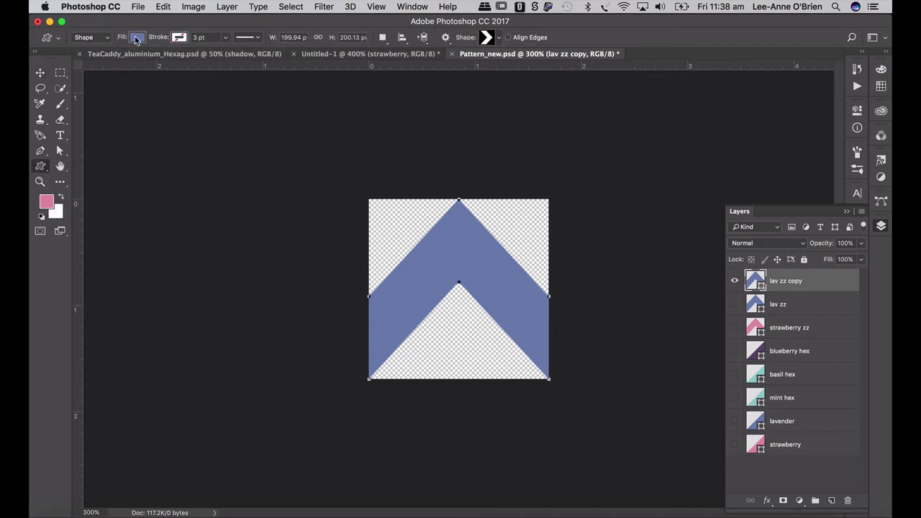
pyautogui.click(136, 38)
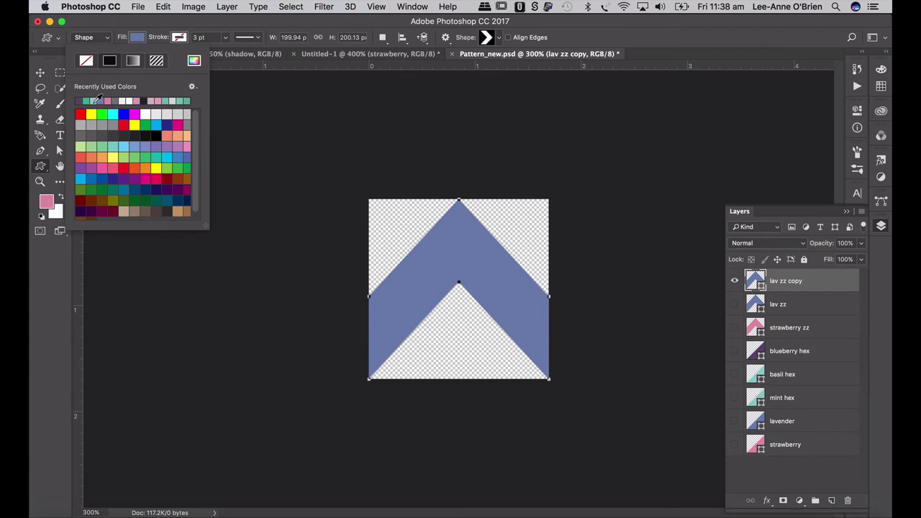
pyautogui.click(95, 100)
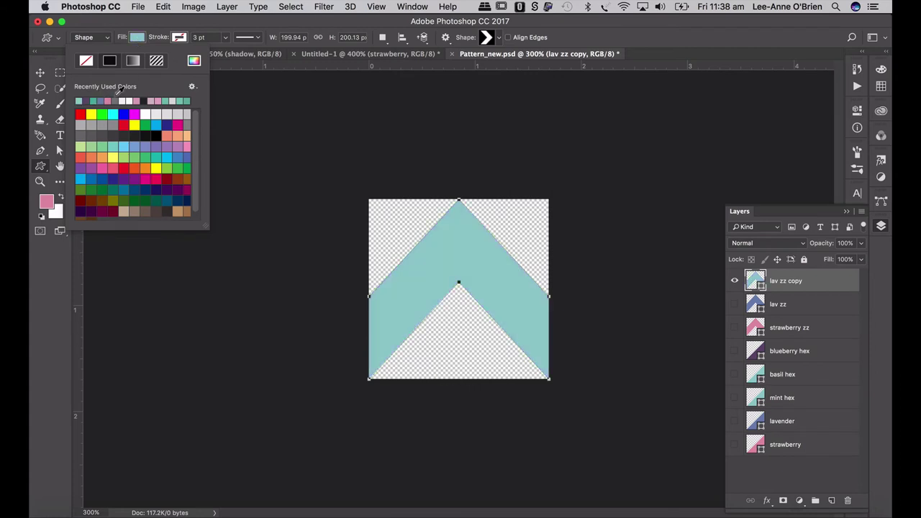
# Rename the light mint chevron layer "mint zz" and define its tile as a pattern named "mint zz".
pyautogui.click(777, 285)
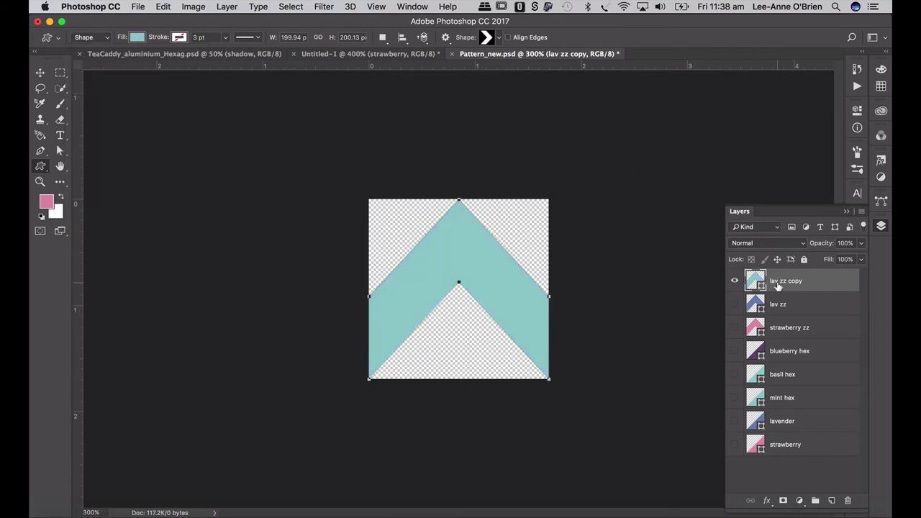
pyautogui.doubleClick(777, 285)
pyautogui.write('mint zz')
pyautogui.click(164, 6)
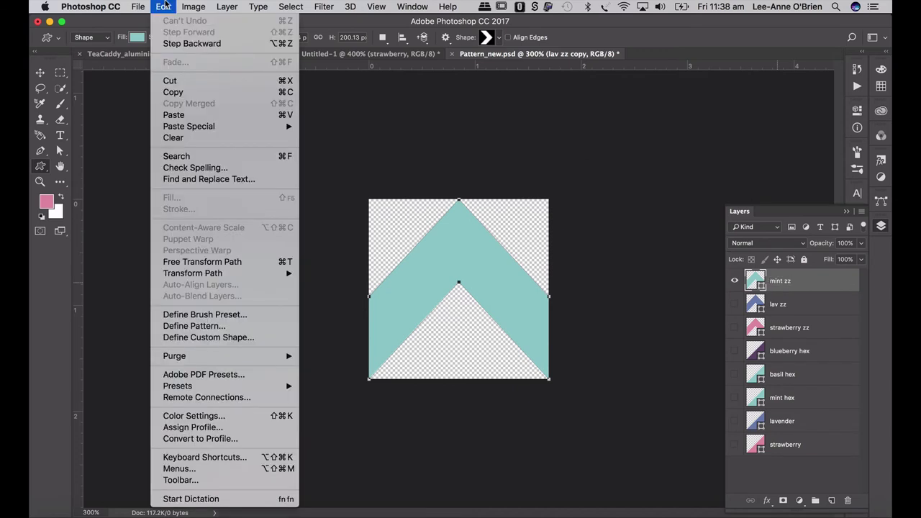
pyautogui.click(191, 325)
pyautogui.write('mint zz')
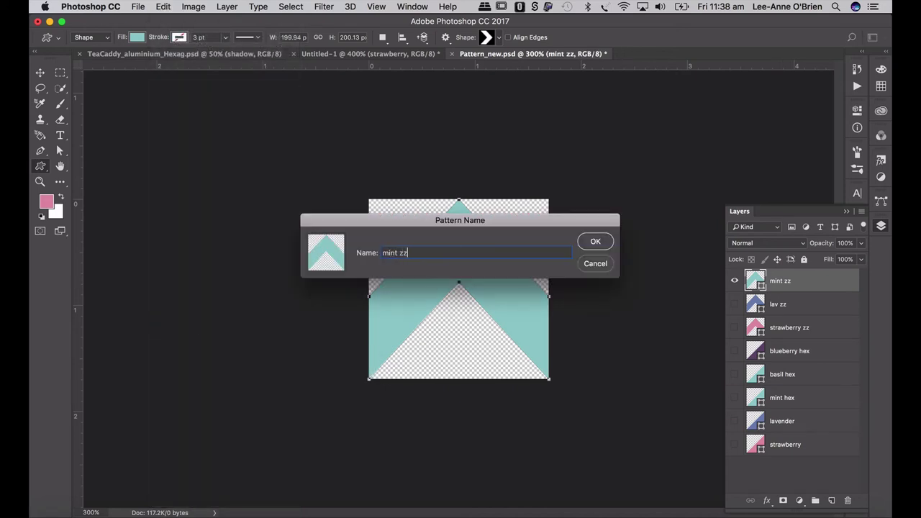
pyautogui.press('Return')
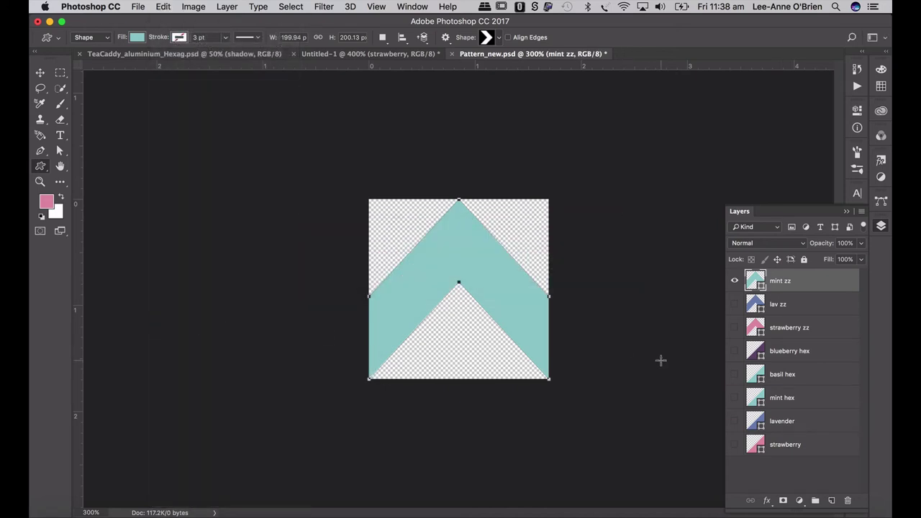
# Duplicate the mint zz layer, hide the original, and recolor the copied chevron with the recently used basil green.
pyautogui.moveTo(788, 282); pyautogui.dragTo(832, 499)
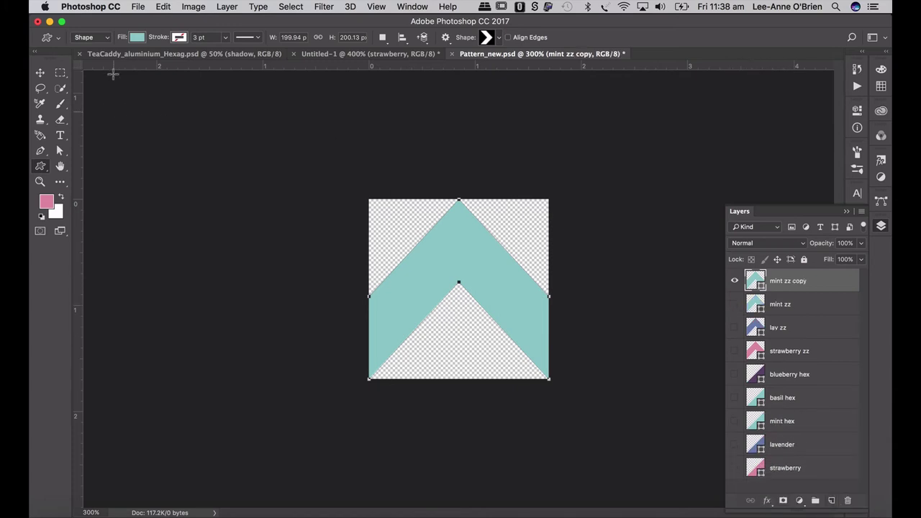
pyautogui.click(137, 37)
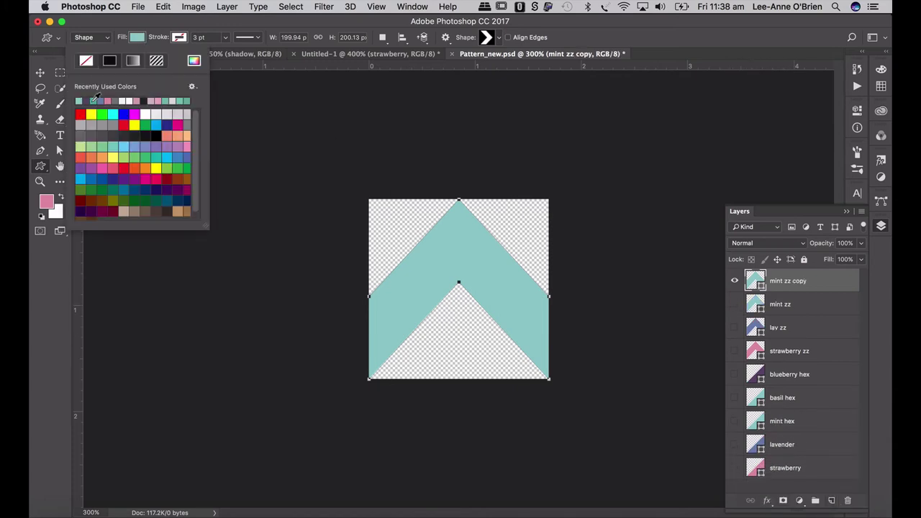
pyautogui.click(93, 101)
# Rename the green chevron layer "basil zz" and define its tile as a pattern named "basil zz".
pyautogui.click(784, 280)
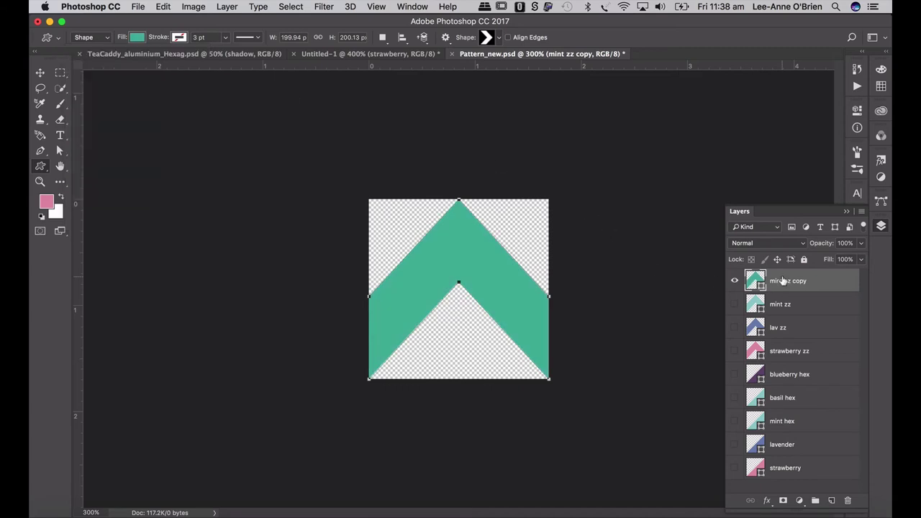
pyautogui.doubleClick(784, 281)
pyautogui.write('basil zz')
pyautogui.press('Return')
pyautogui.click(163, 6)
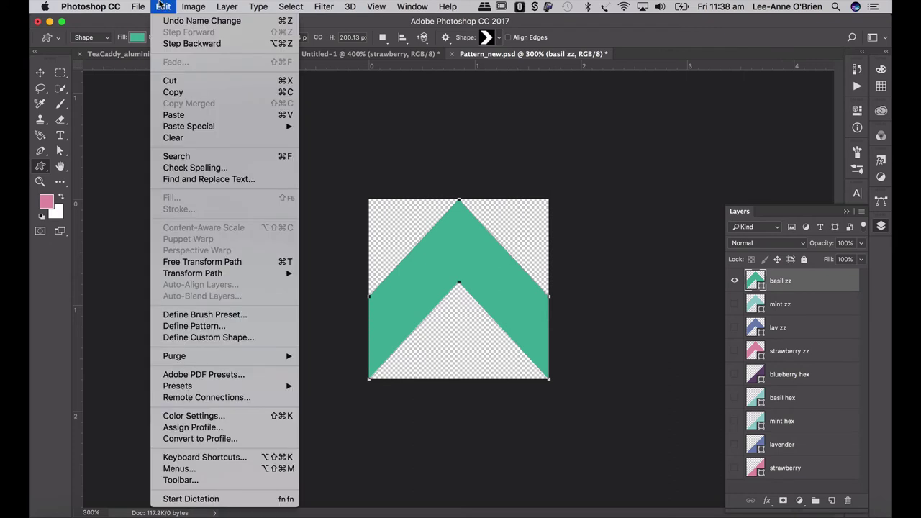
pyautogui.click(209, 326)
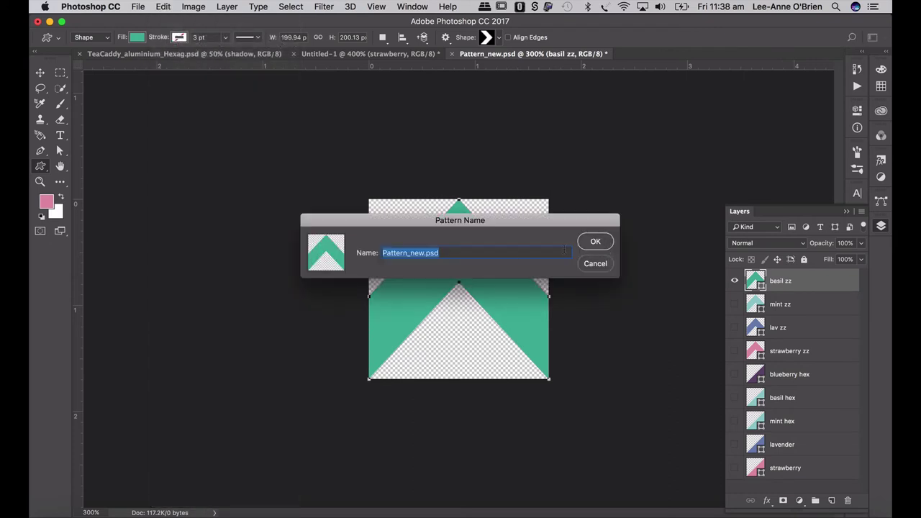
pyautogui.write('basil zz')
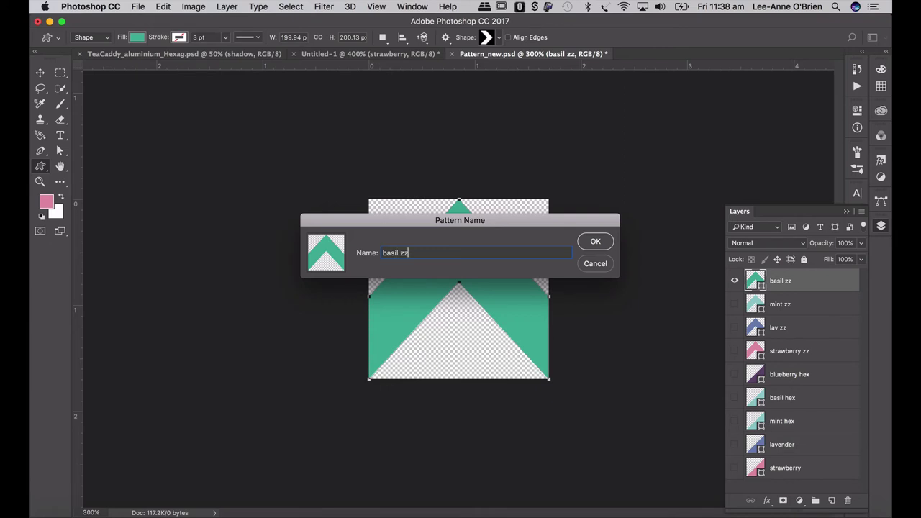
pyautogui.press('Return')
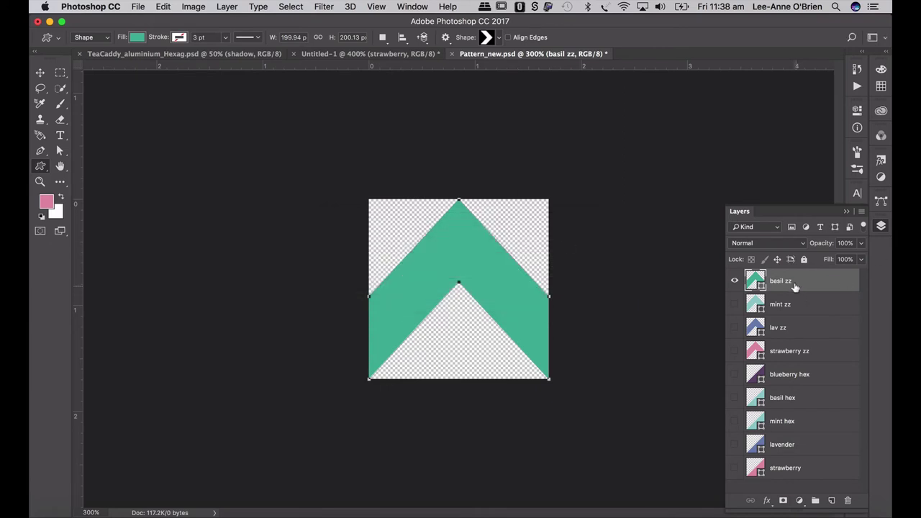
# Duplicate the basil zz layer, hide the original, and recolor the copied chevron with the recently used dark purple.
pyautogui.moveTo(794, 284); pyautogui.dragTo(832, 499)
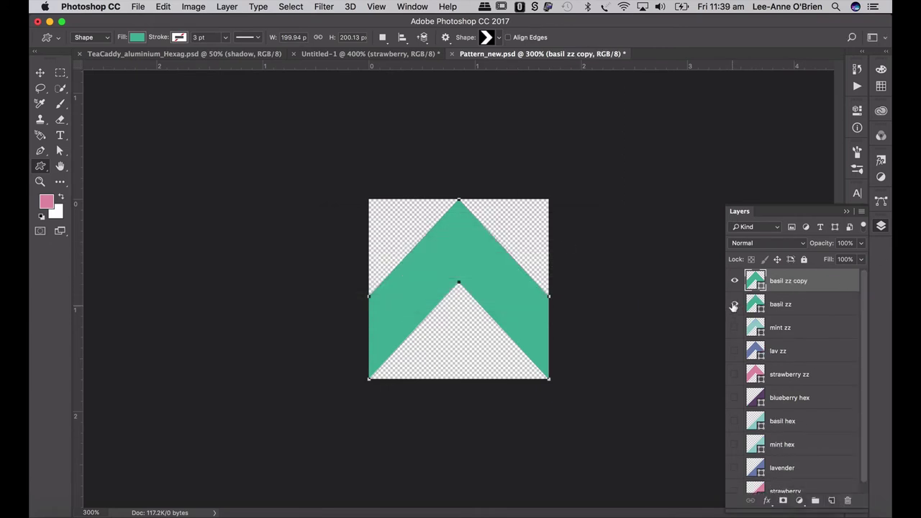
pyautogui.click(141, 39)
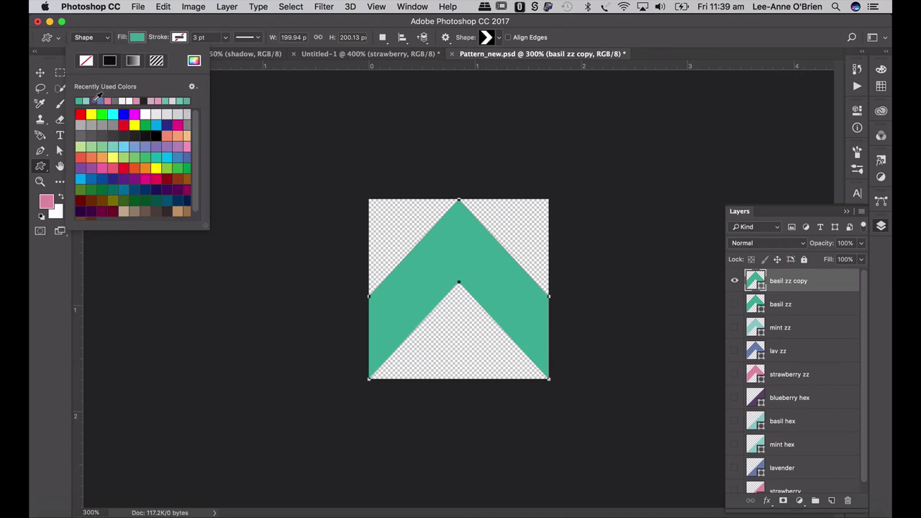
pyautogui.click(99, 100)
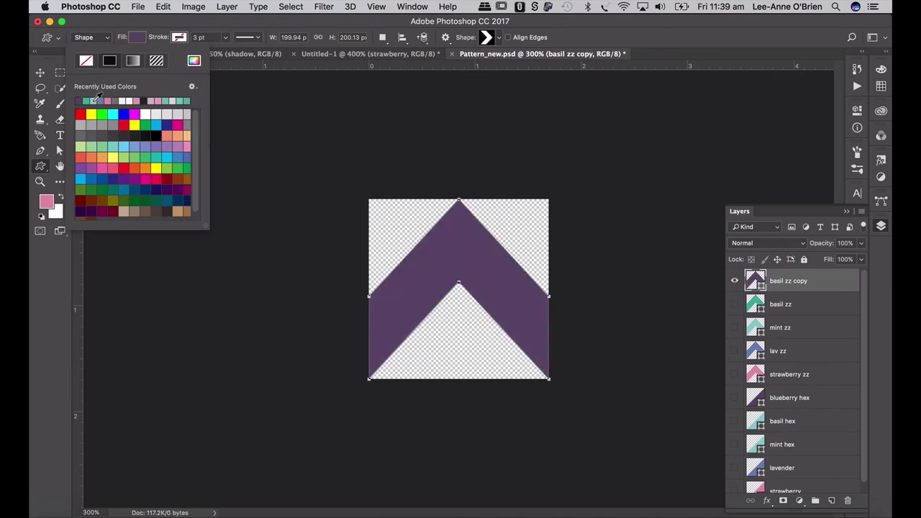
# Rename the purple chevron layer "blue zz" and define its tile as a pattern named "blue zz".
pyautogui.click(786, 283)
pyautogui.doubleClick(785, 282)
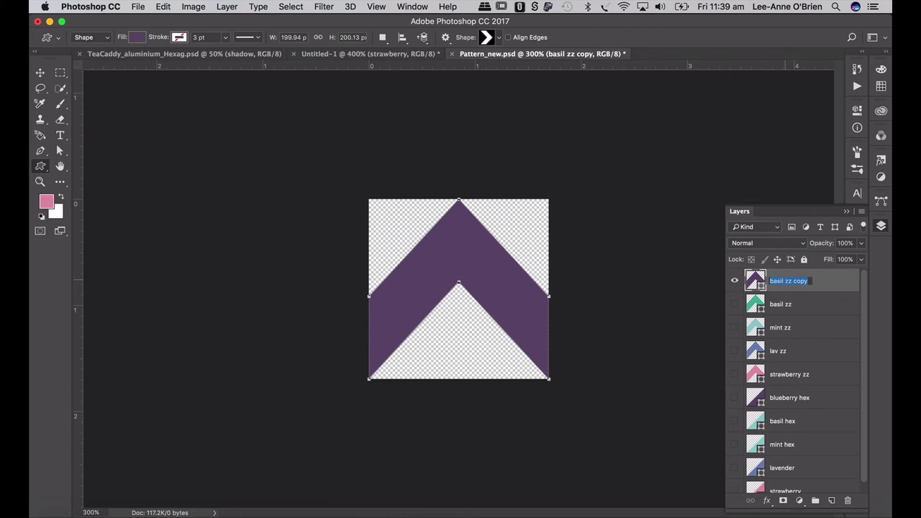
pyautogui.write('blue zz')
pyautogui.press('Return')
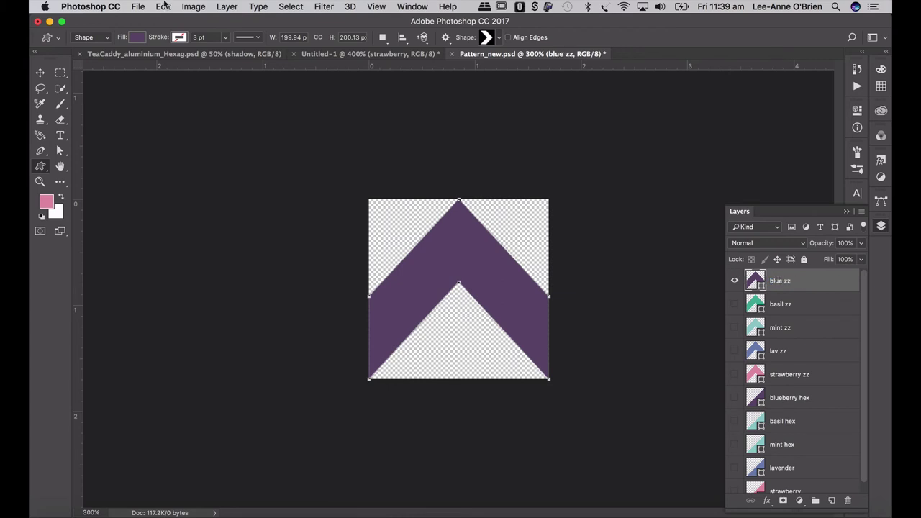
pyautogui.click(163, 6)
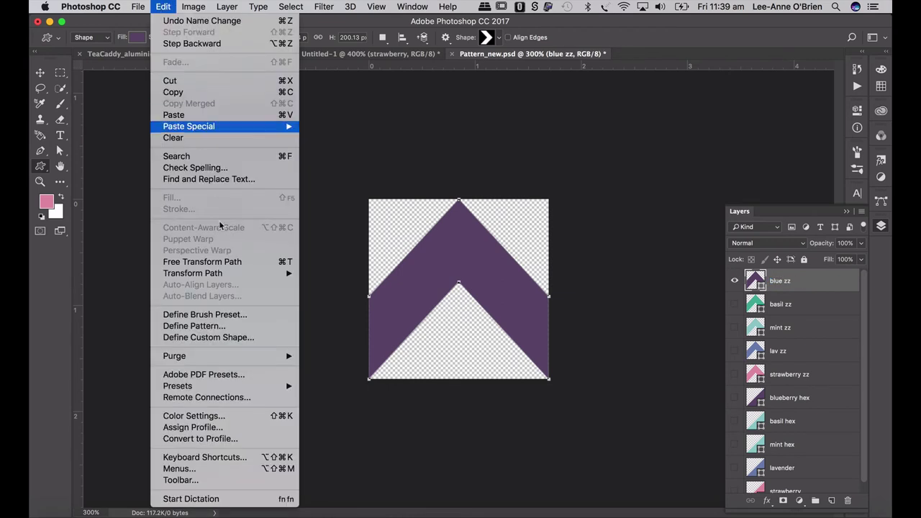
pyautogui.click(213, 325)
pyautogui.write('blue zz')
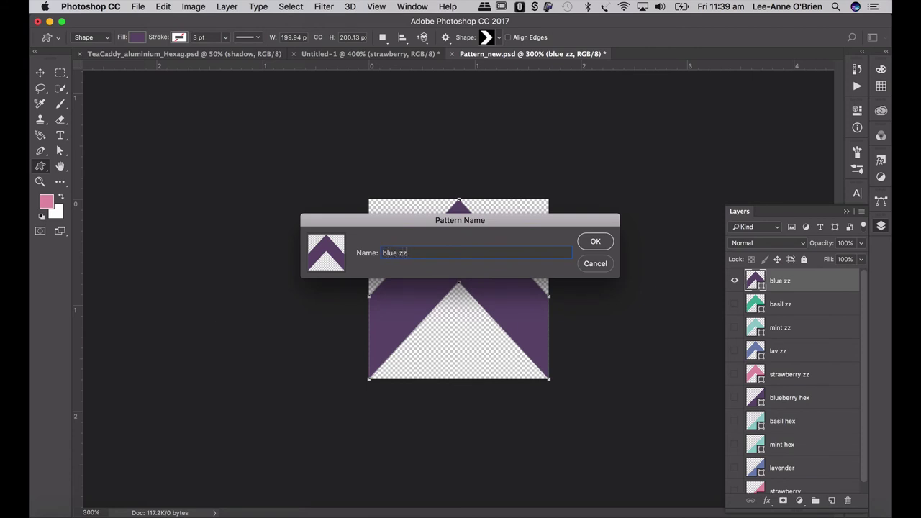
pyautogui.press('Return')
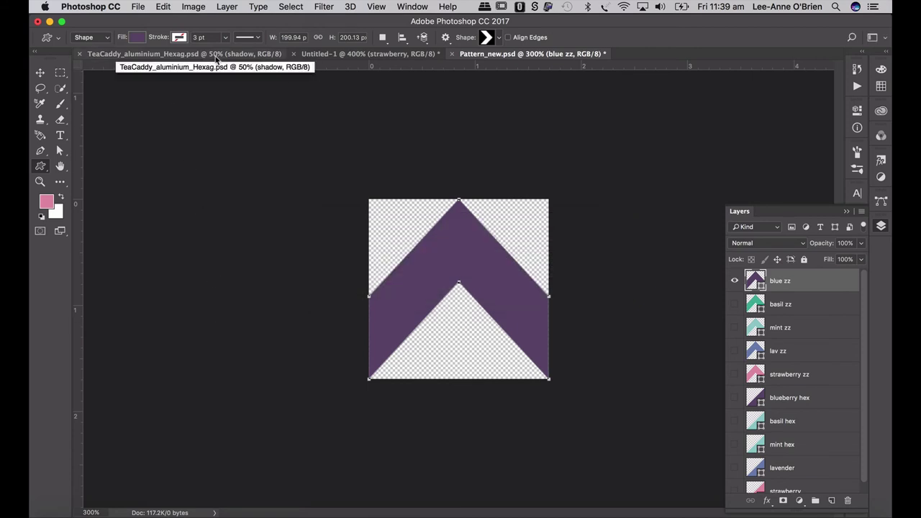
# Save the TeaCaddy_aluminium_Hexag.psd mockup as a new Photoshop file named TeaCaddy_aluminium_ZigZag.psd.
pyautogui.click(216, 54)
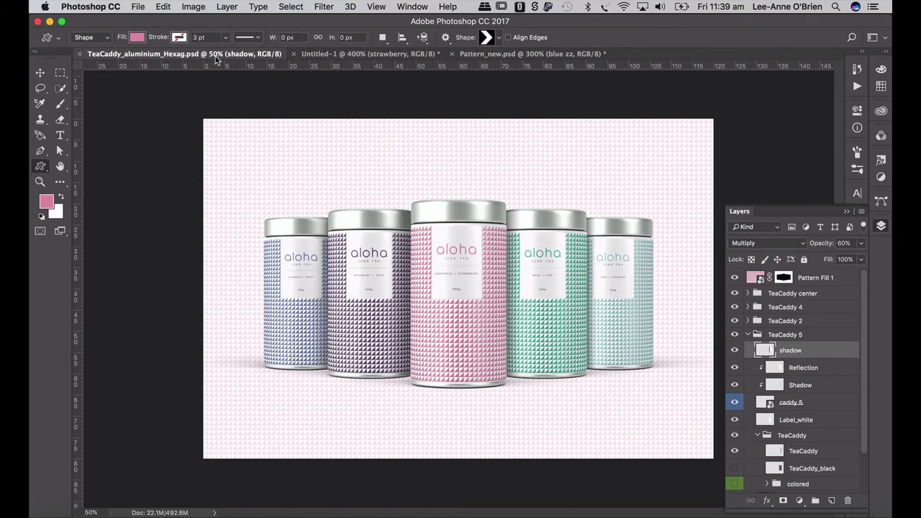
pyautogui.press('super+shift+s')
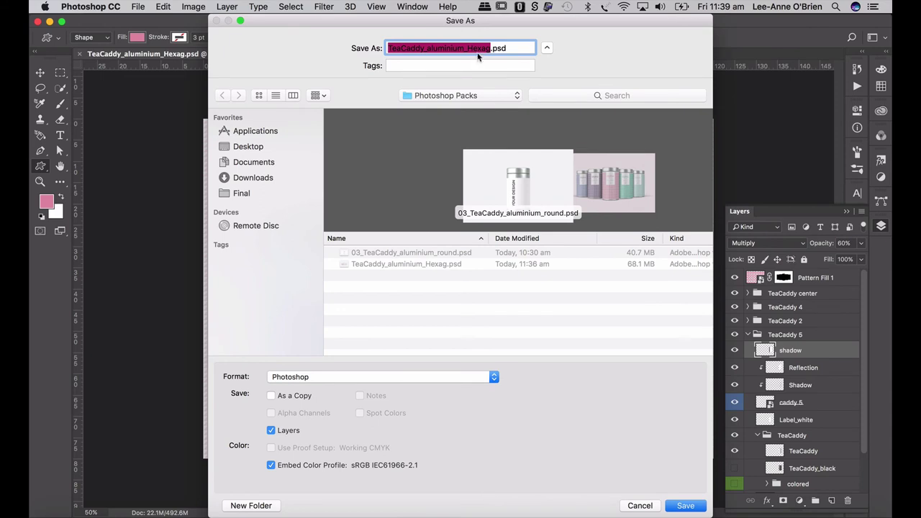
pyautogui.click(478, 48)
pyautogui.moveTo(489, 47); pyautogui.dragTo(468, 47)
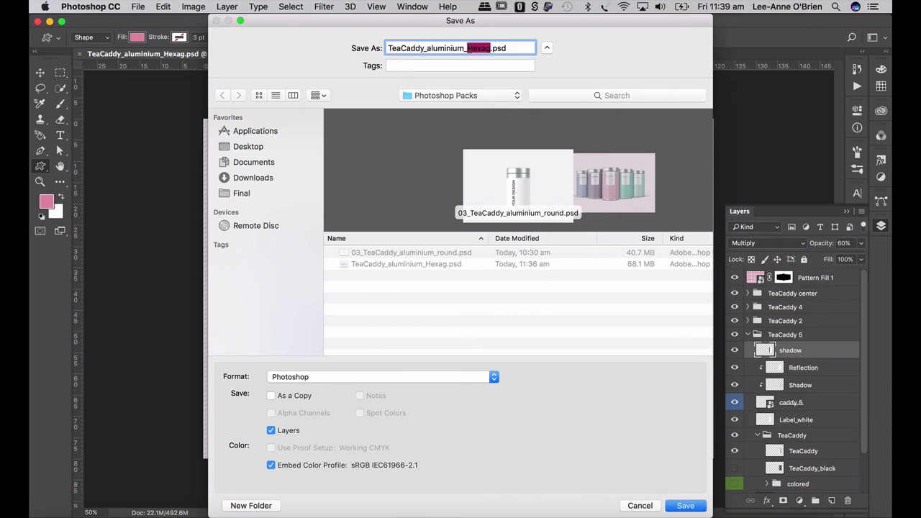
pyautogui.write('ZigZag')
pyautogui.press('Return')
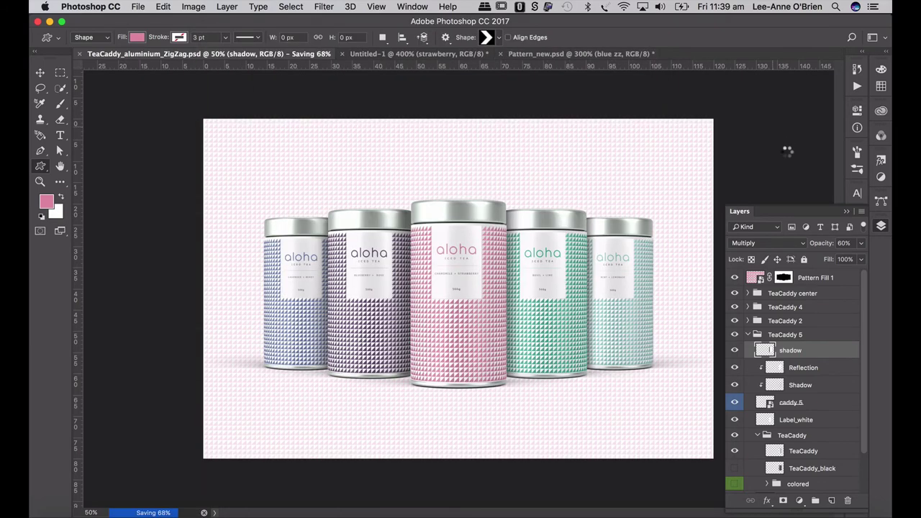
# Replace the pattern inside the background's Pattern Fill 1 smart object with the pink chevron pattern, then save and close the smart object.
pyautogui.click(748, 336)
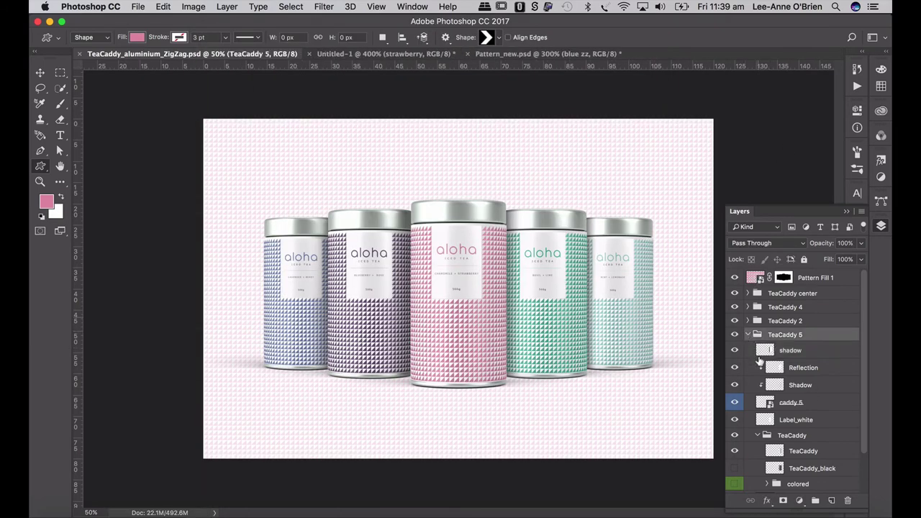
pyautogui.click(747, 335)
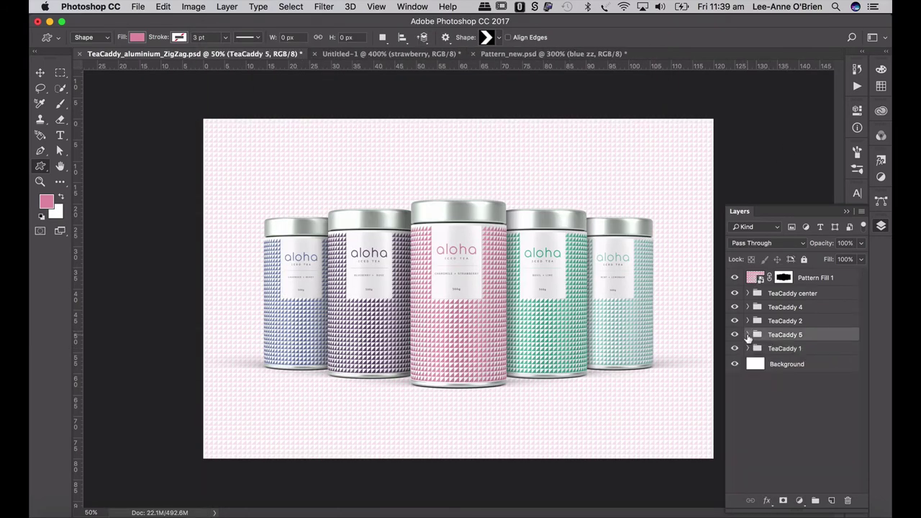
pyautogui.doubleClick(760, 280)
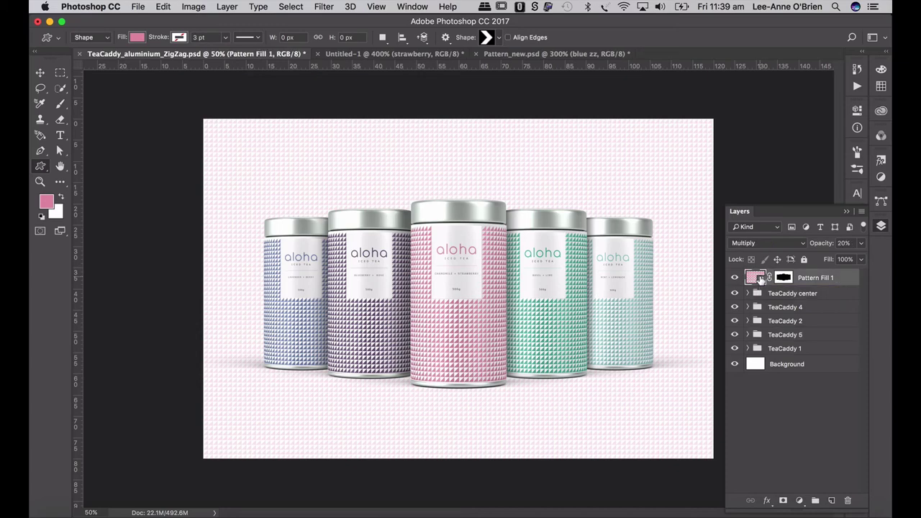
pyautogui.doubleClick(756, 277)
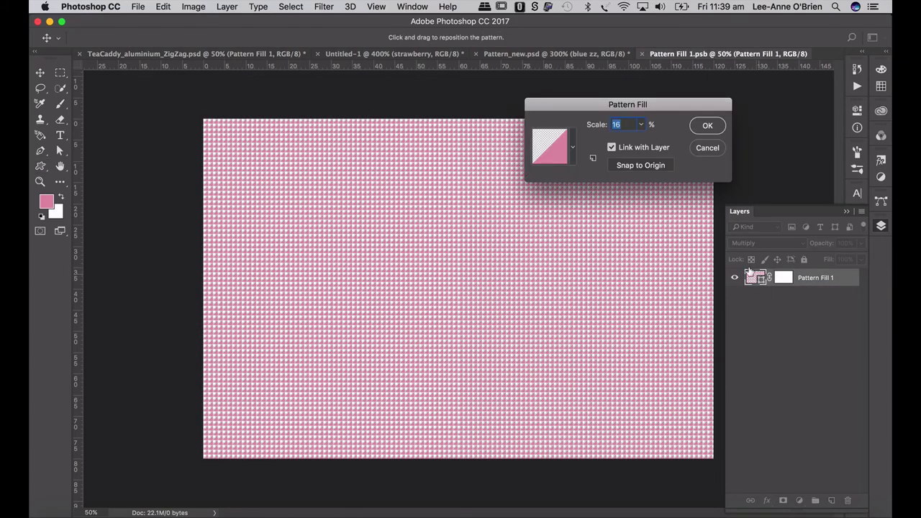
pyautogui.click(573, 149)
pyautogui.click(580, 237)
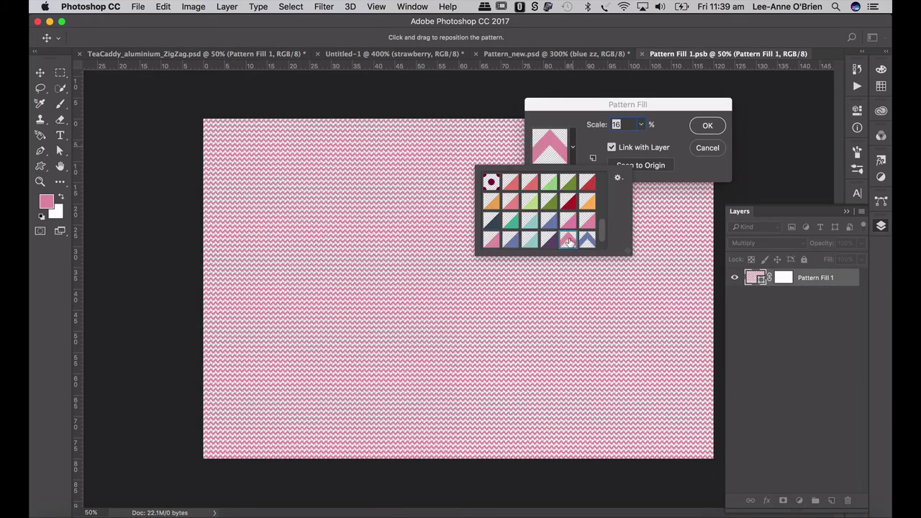
pyautogui.click(713, 124)
pyautogui.click(713, 125)
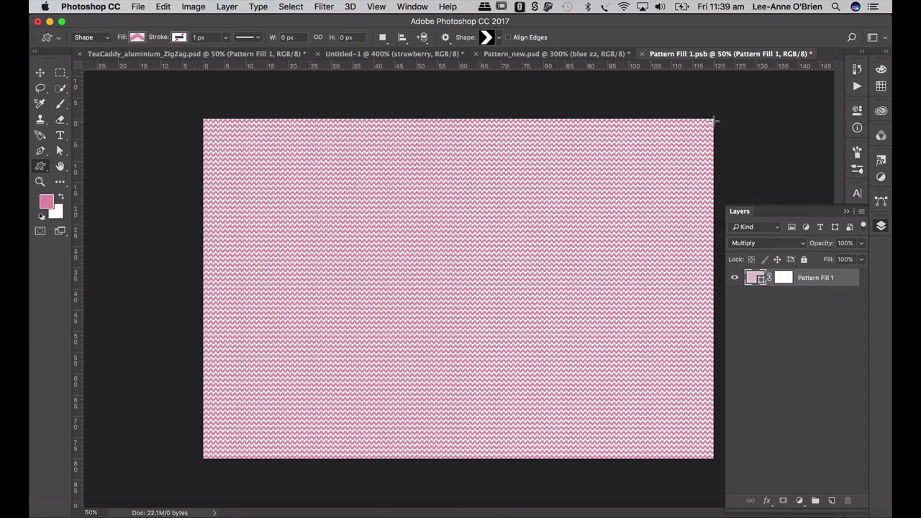
pyautogui.press('super+s')
pyautogui.click(641, 54)
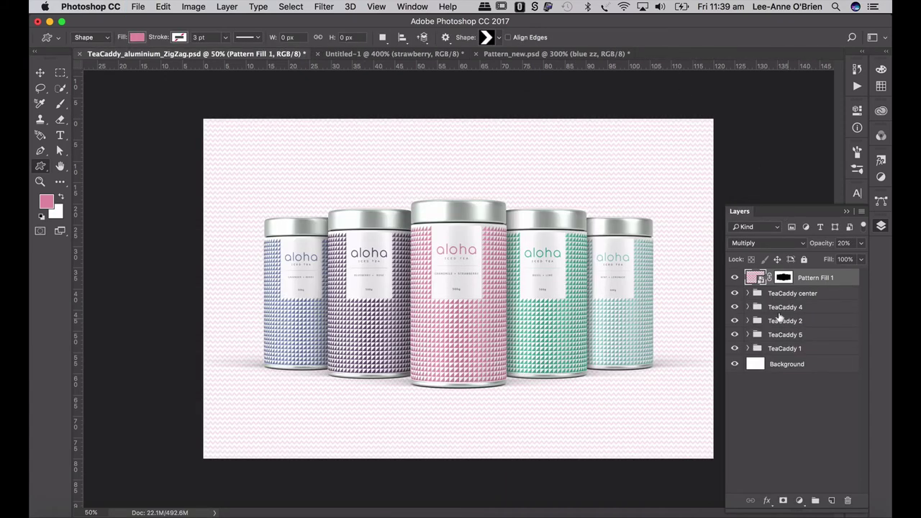
# Replace the pattern in the TeaCaddy center group's YourContent smart object with the pink chevron, then save and close the smart object.
pyautogui.click(745, 294)
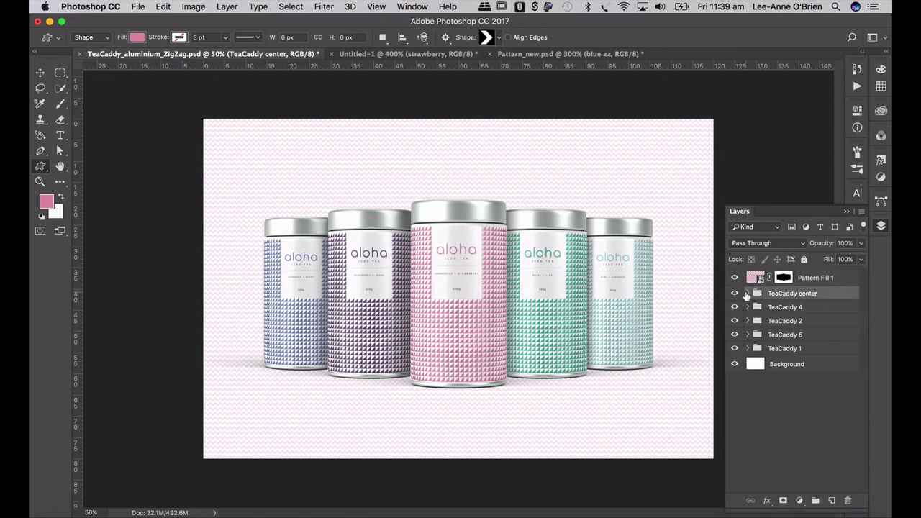
pyautogui.click(746, 294)
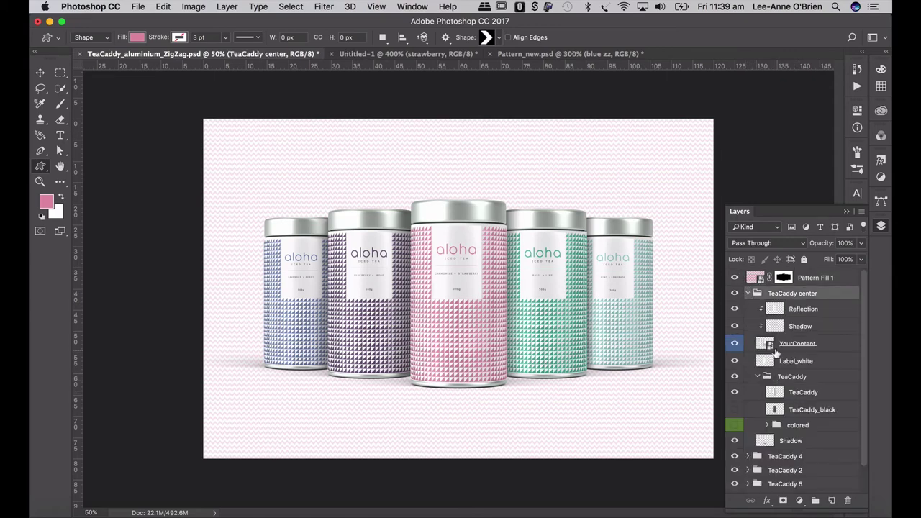
pyautogui.doubleClick(770, 347)
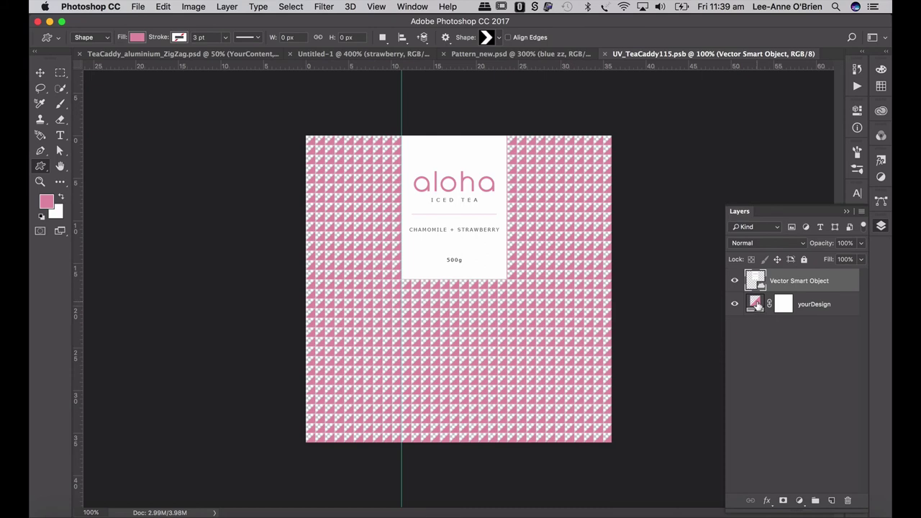
pyautogui.doubleClick(756, 305)
pyautogui.click(576, 150)
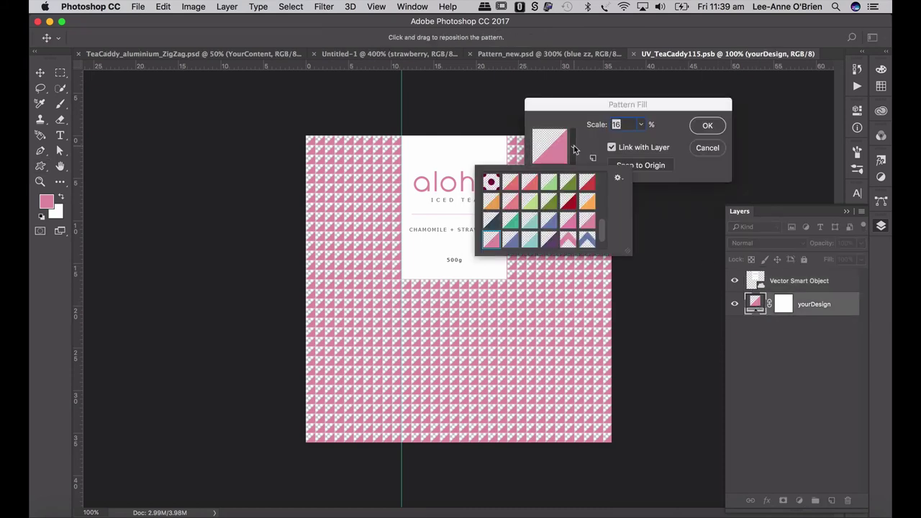
pyautogui.click(568, 240)
pyautogui.click(708, 126)
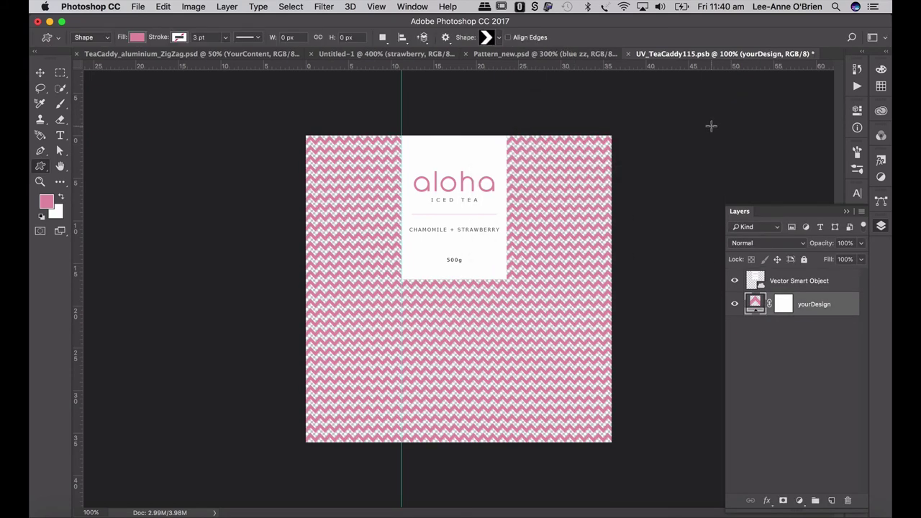
pyautogui.press('super+s')
pyautogui.press('super+w')
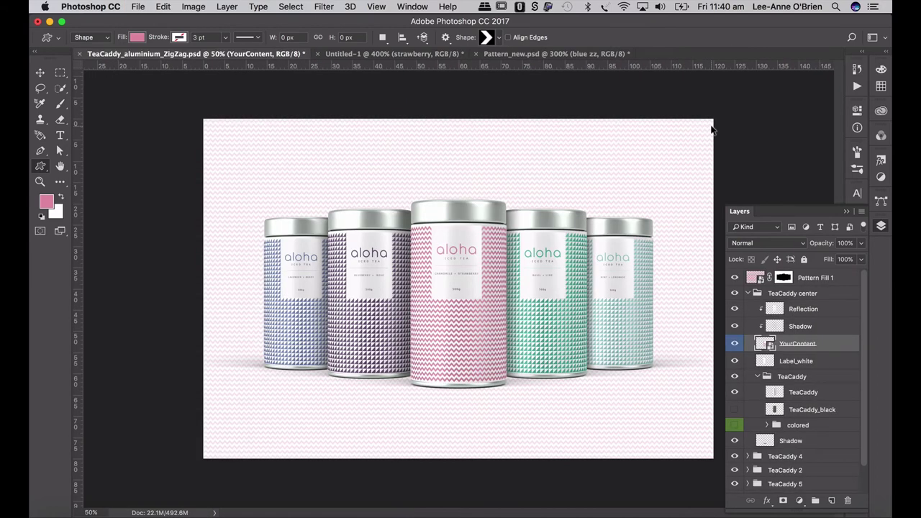
# Replace the pattern in TeaCaddy 4's caddy 4 smart object with the green chevron, then save and close it.
pyautogui.click(747, 294)
pyautogui.click(747, 307)
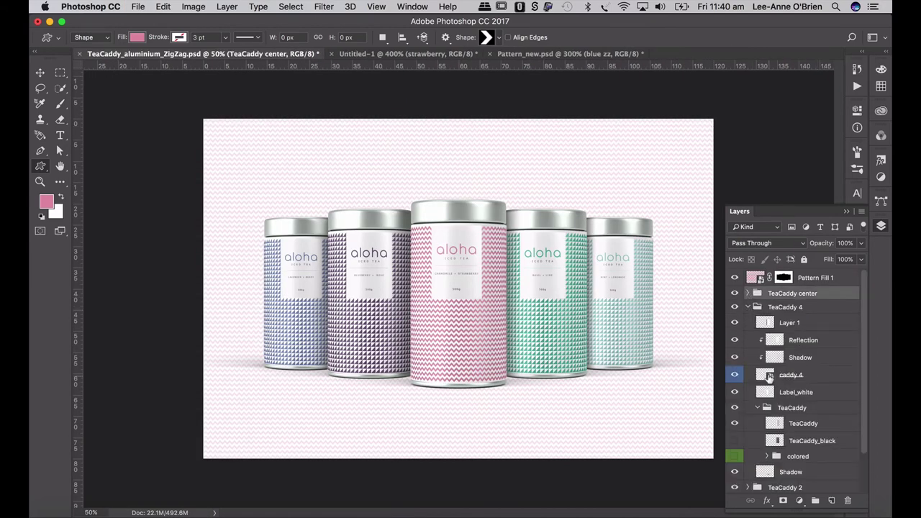
pyautogui.doubleClick(768, 375)
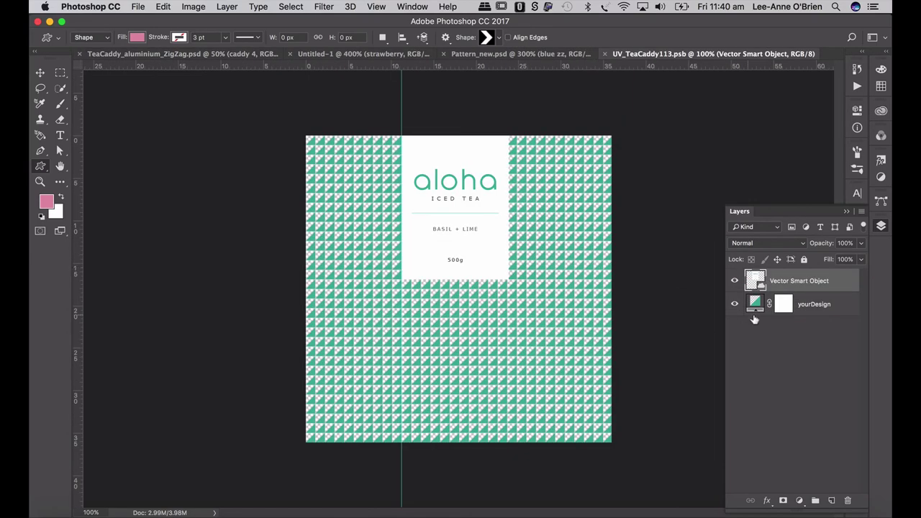
pyautogui.click(755, 304)
pyautogui.doubleClick(755, 304)
pyautogui.click(573, 147)
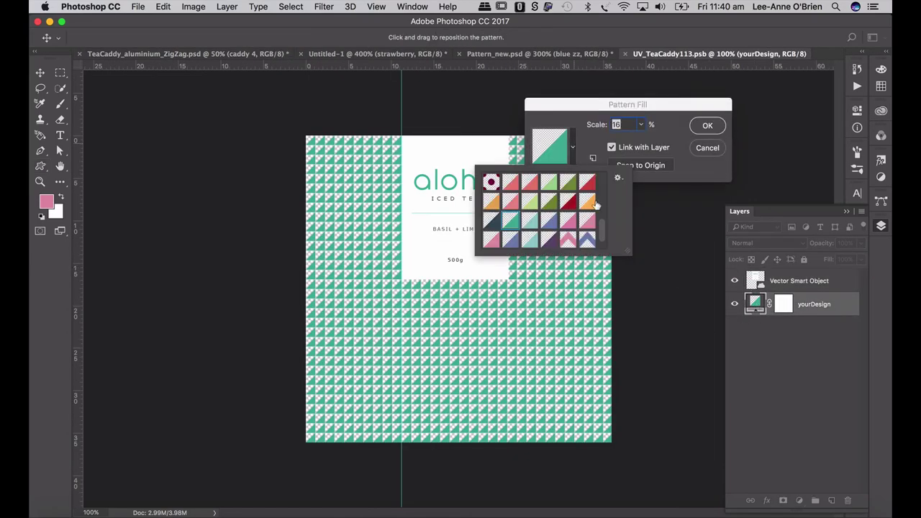
pyautogui.scroll(-1, 603, 226)
pyautogui.click(510, 238)
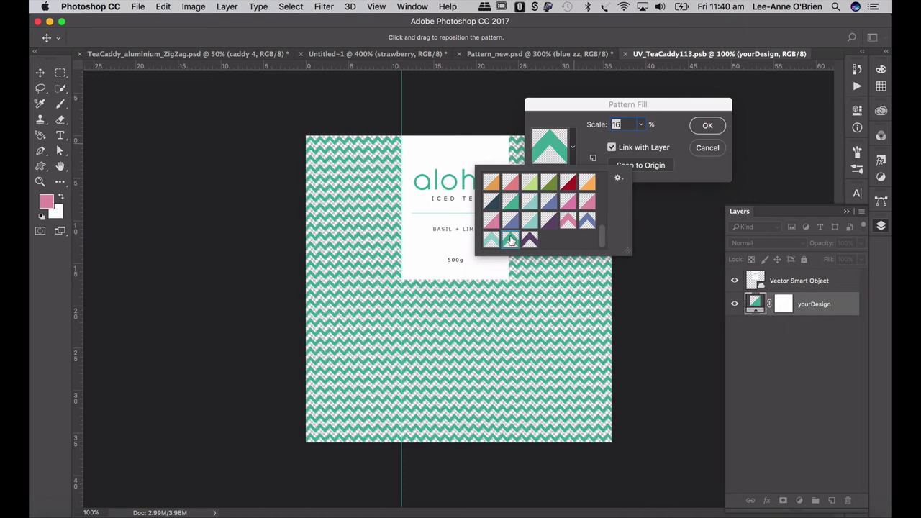
pyautogui.click(702, 128)
pyautogui.click(702, 128)
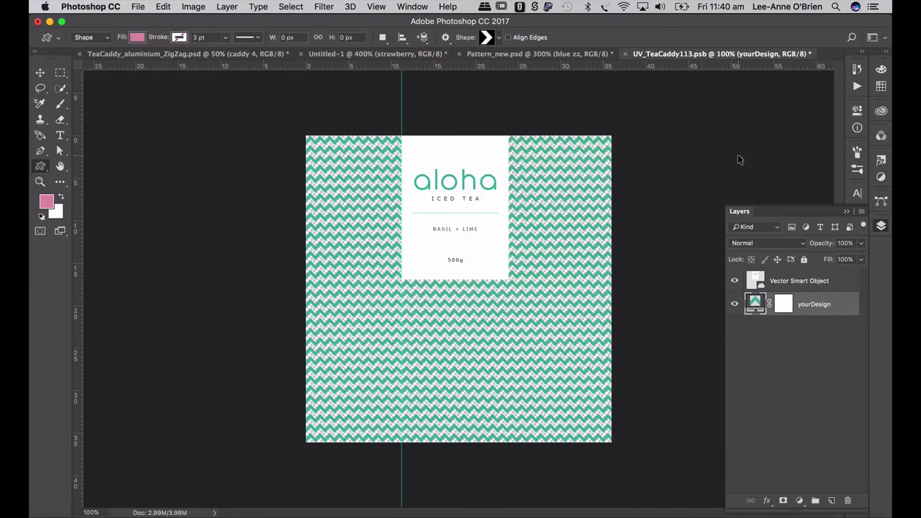
pyautogui.press('super+s')
pyautogui.press('super+w')
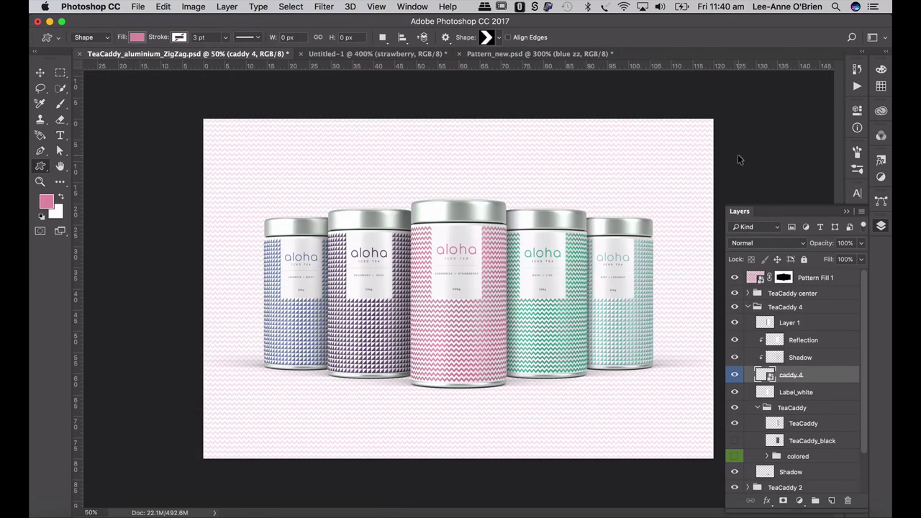
# Replace the pattern in TeaCaddy 2's caddy 2 smart object with the dark purple chevron, then save and close it.
pyautogui.click(747, 307)
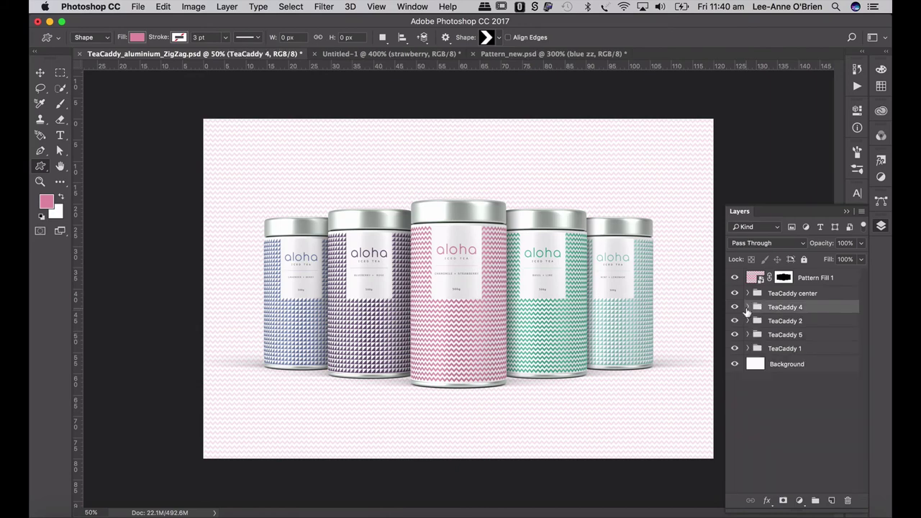
pyautogui.click(748, 321)
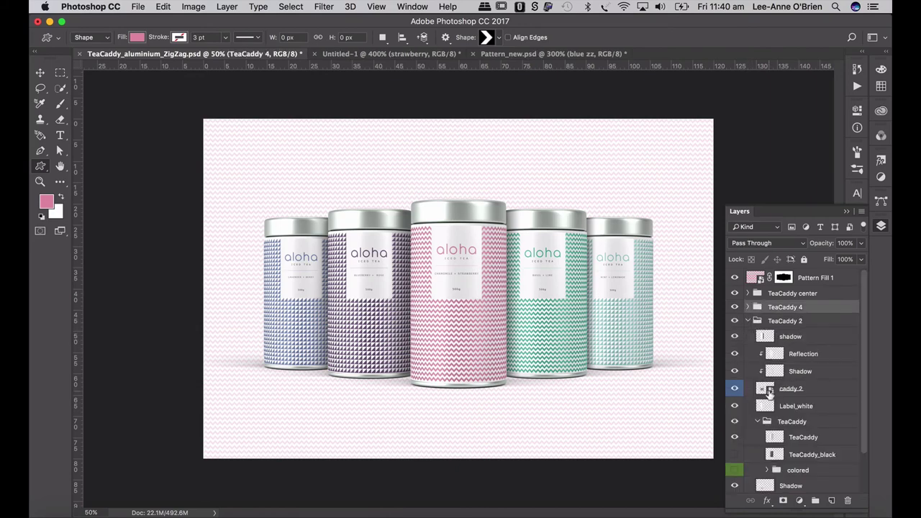
pyautogui.doubleClick(768, 392)
pyautogui.doubleClick(755, 304)
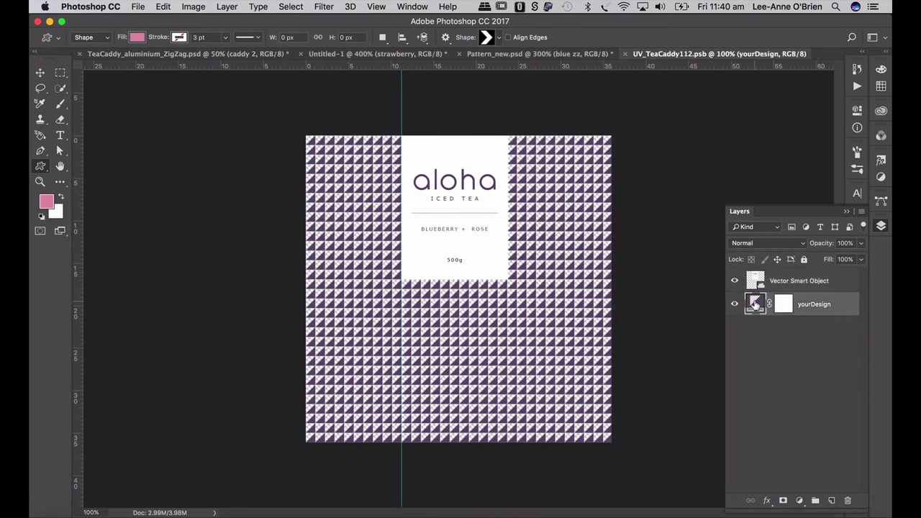
pyautogui.click(573, 151)
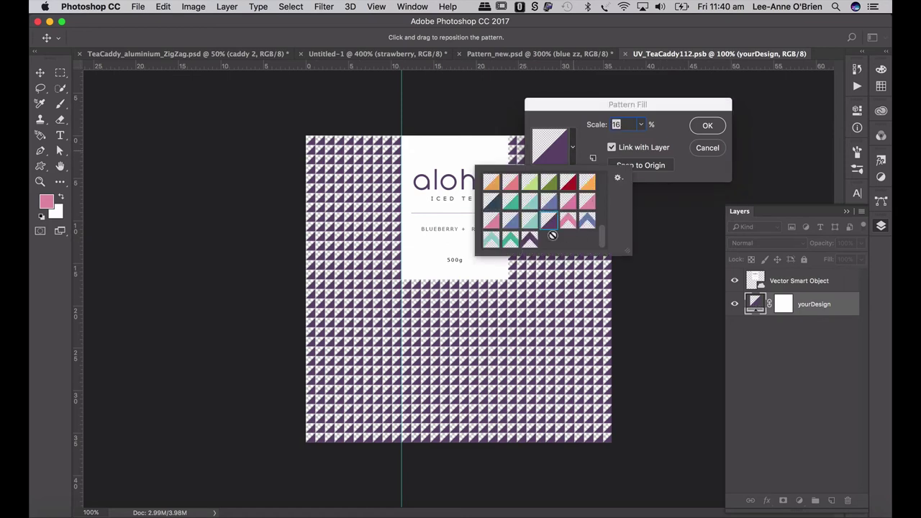
pyautogui.click(531, 241)
pyautogui.click(704, 125)
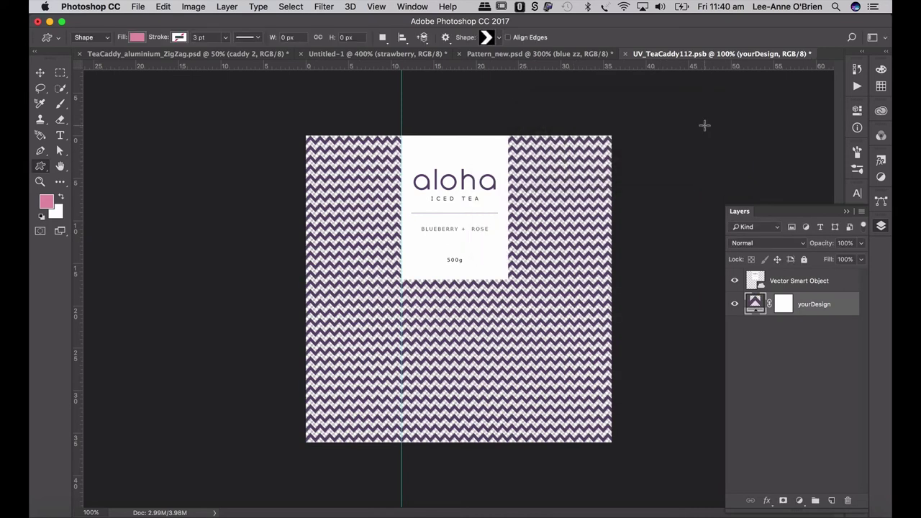
pyautogui.press('super+s')
pyautogui.press('super+w')
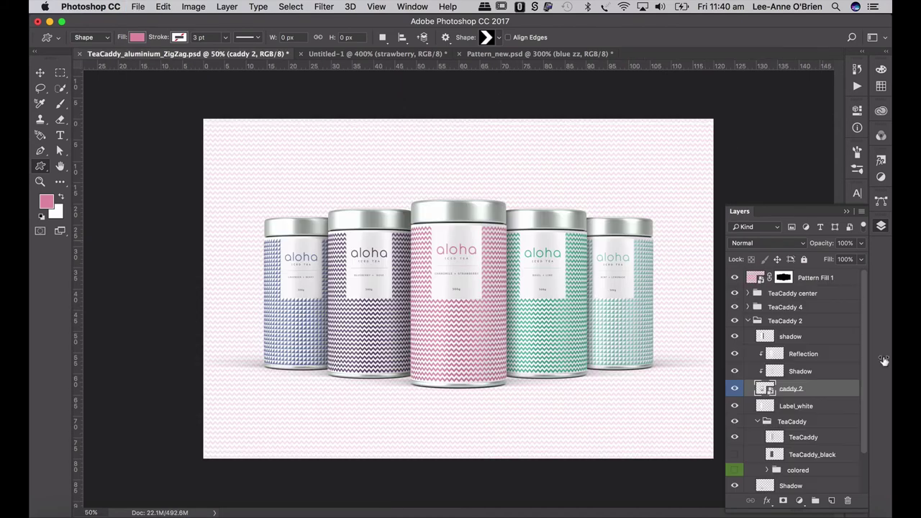
# Replace the pattern in TeaCaddy 5's caddy 5 smart object with the mint chevron, then save and close it.
pyautogui.click(746, 323)
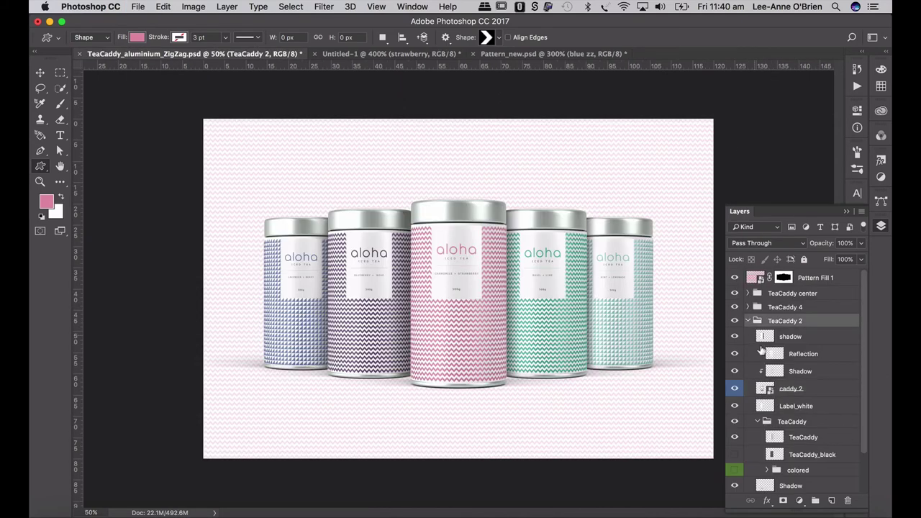
pyautogui.click(748, 324)
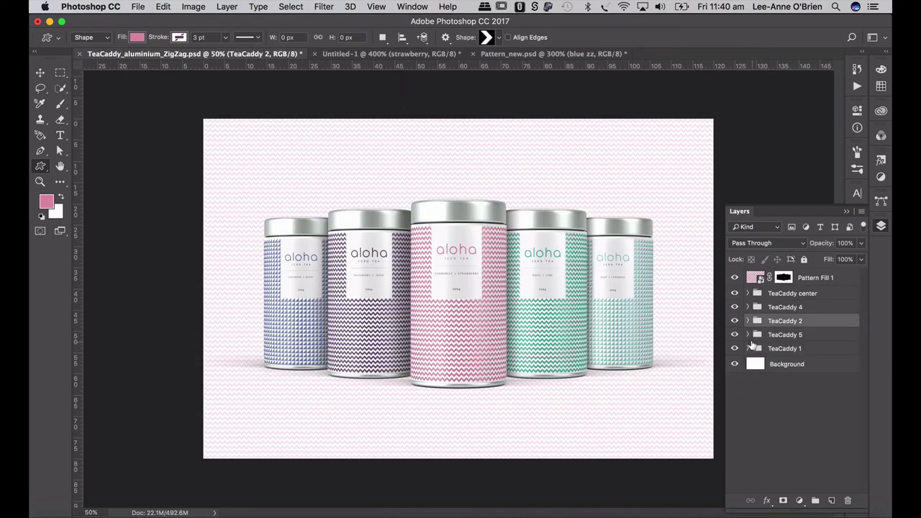
pyautogui.click(748, 334)
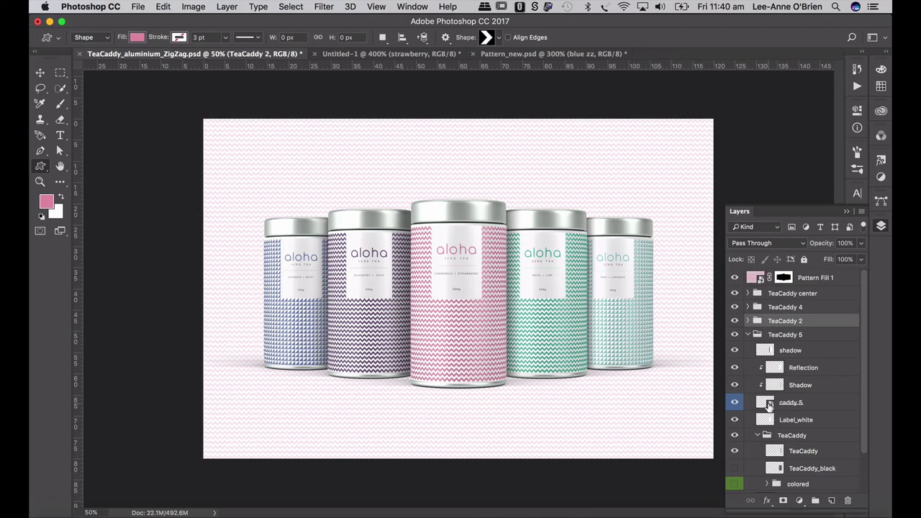
pyautogui.doubleClick(769, 404)
pyautogui.doubleClick(754, 303)
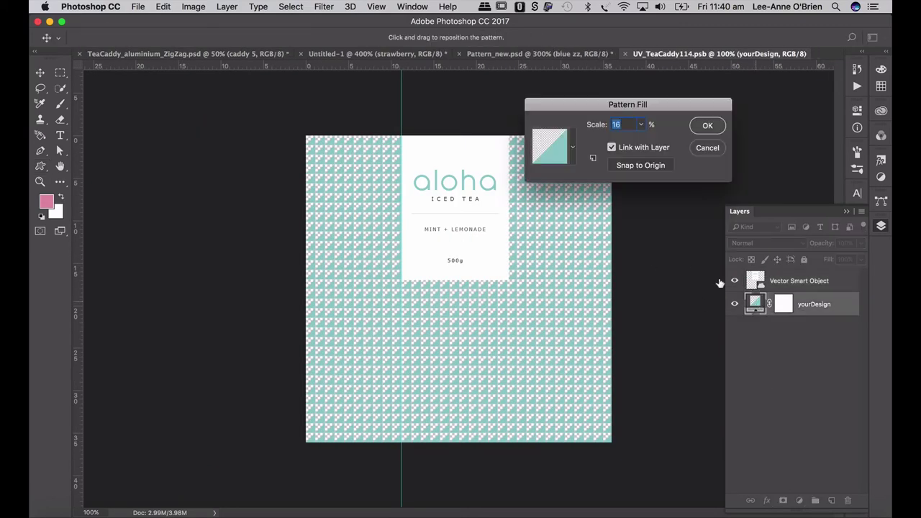
pyautogui.click(575, 153)
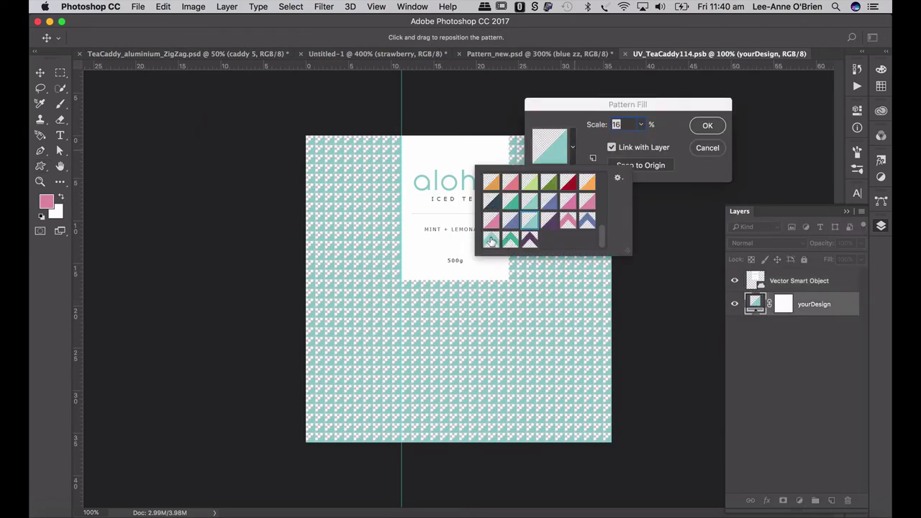
pyautogui.click(491, 240)
pyautogui.click(707, 126)
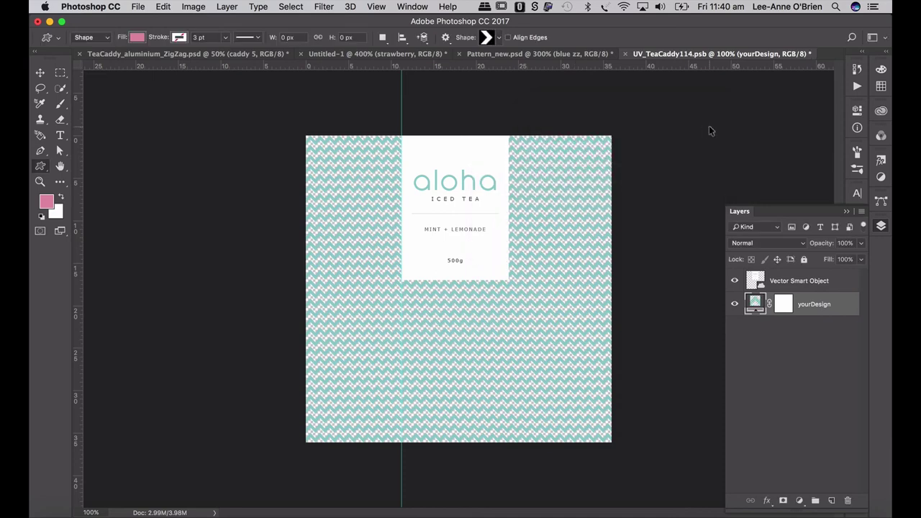
pyautogui.press('super+s')
pyautogui.press('super+w')
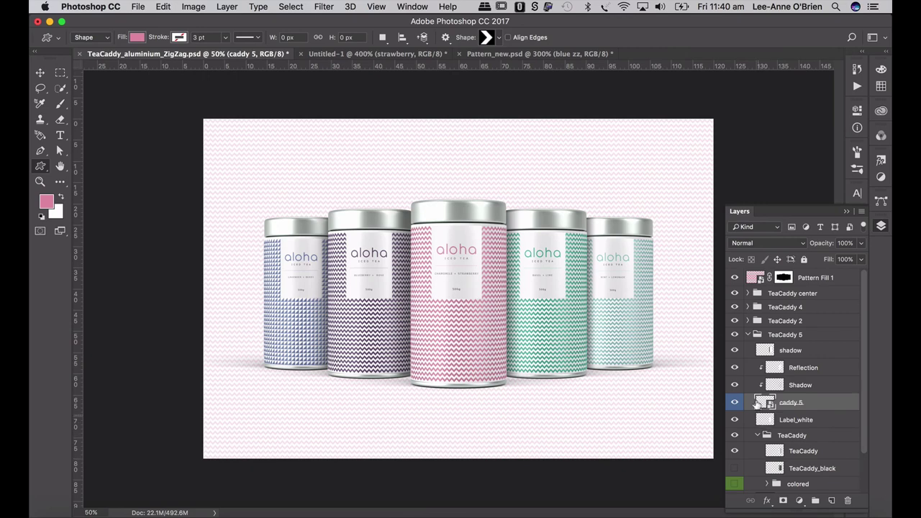
# Swap the pattern in TeaCaddy 1's caddy 1 smart object for the lavender-blue chevron, save and close it, and save the mockup.
pyautogui.click(747, 335)
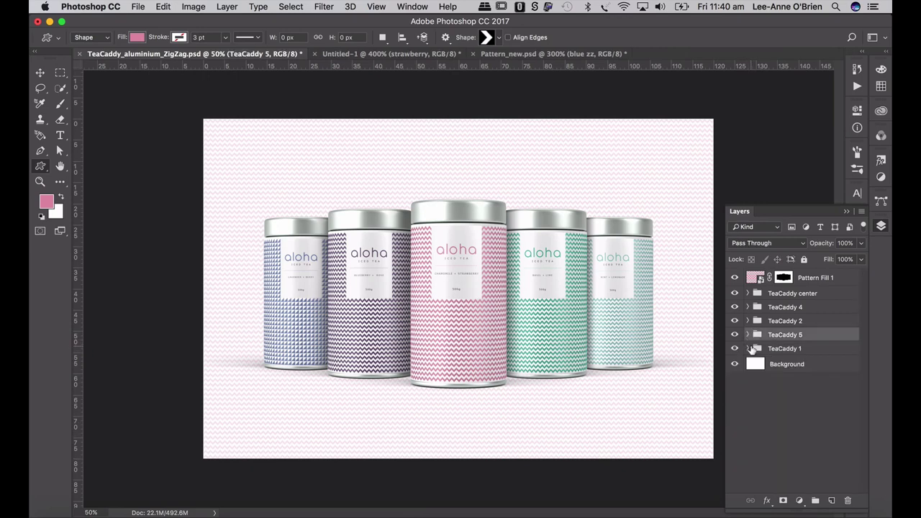
pyautogui.click(744, 348)
pyautogui.click(747, 348)
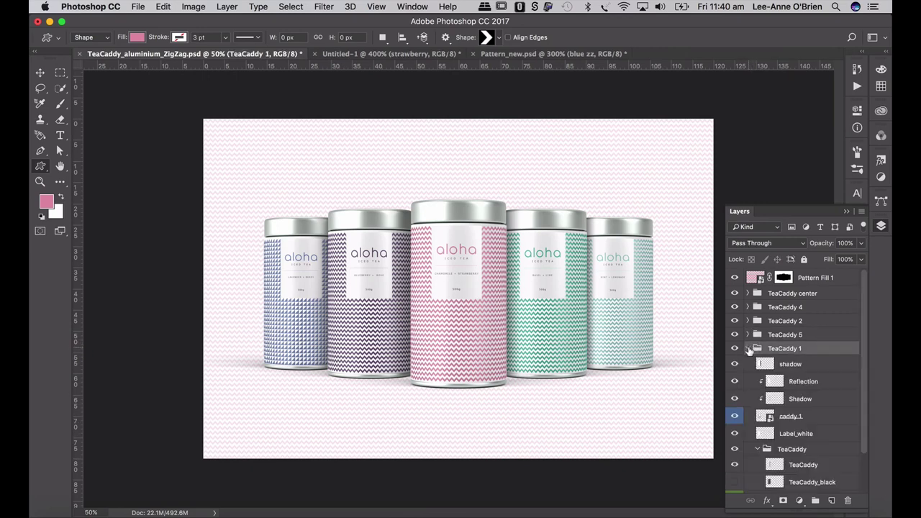
pyautogui.doubleClick(769, 418)
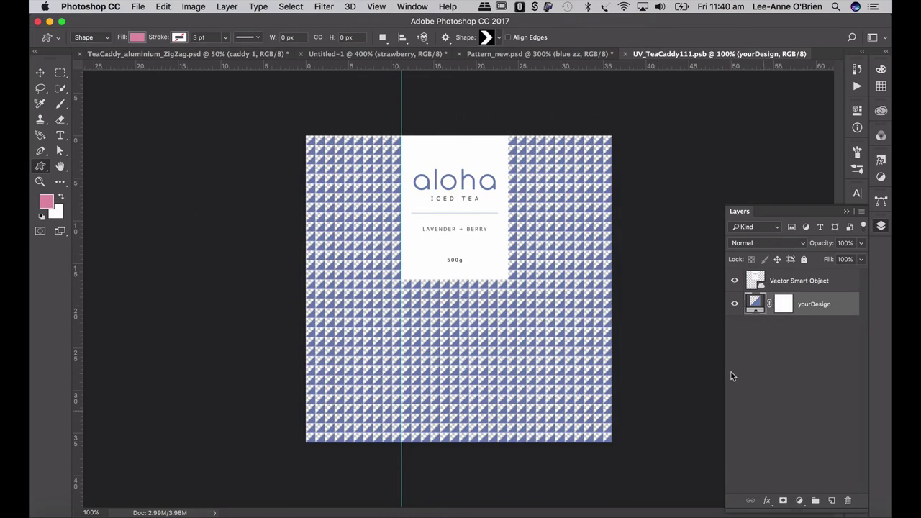
pyautogui.doubleClick(761, 305)
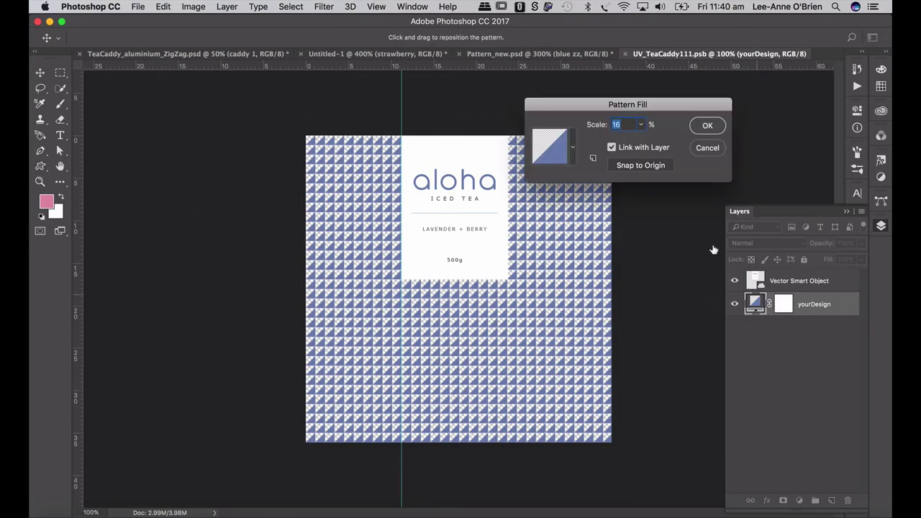
pyautogui.click(572, 147)
pyautogui.click(587, 221)
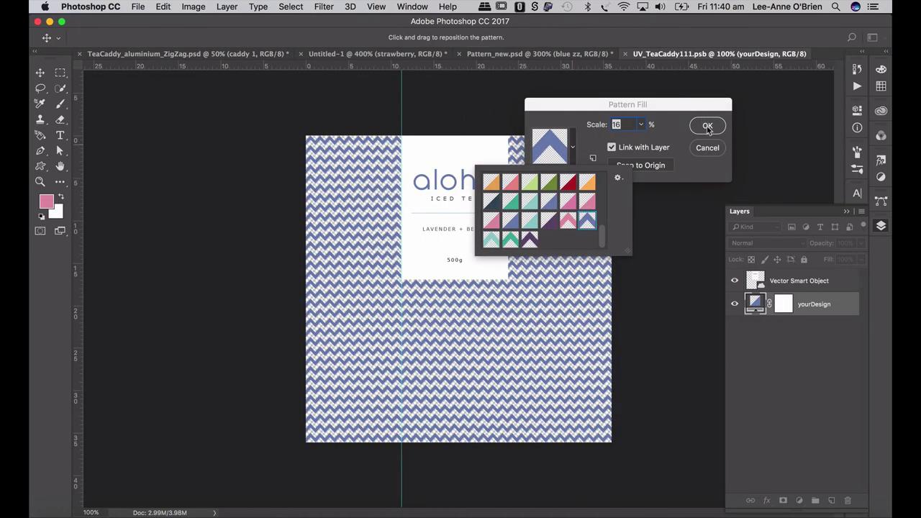
pyautogui.click(708, 125)
pyautogui.press('super+s')
pyautogui.press('super+w')
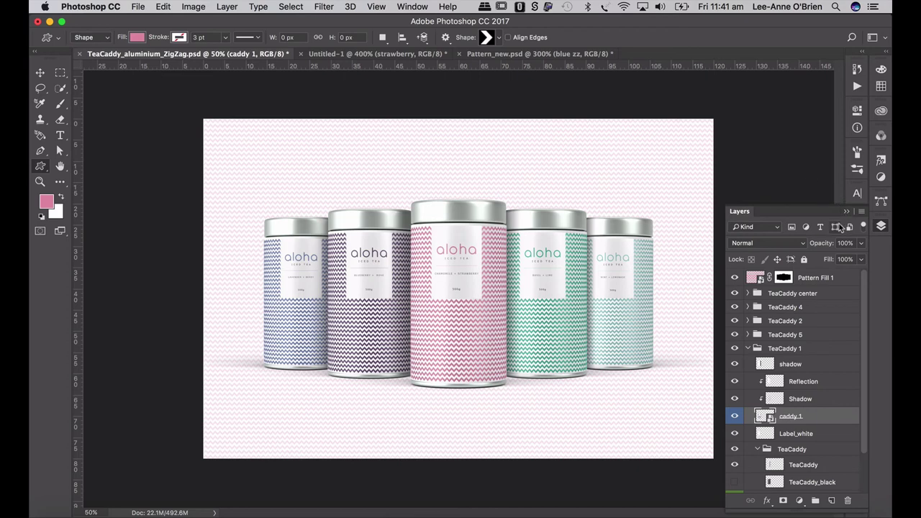
pyautogui.press('super+s')
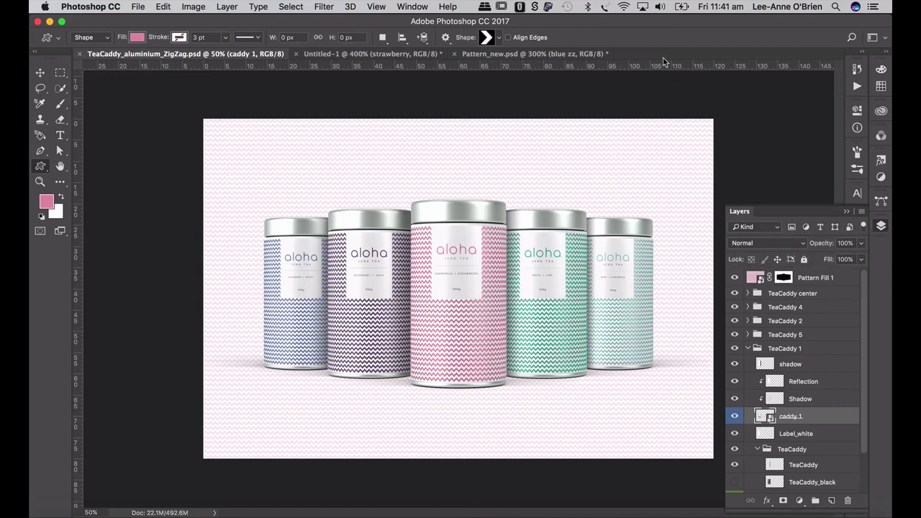
# Switch to Pattern_new.psd, add a new empty layer above the chevrons and hide the blue zz layer.
pyautogui.click(476, 55)
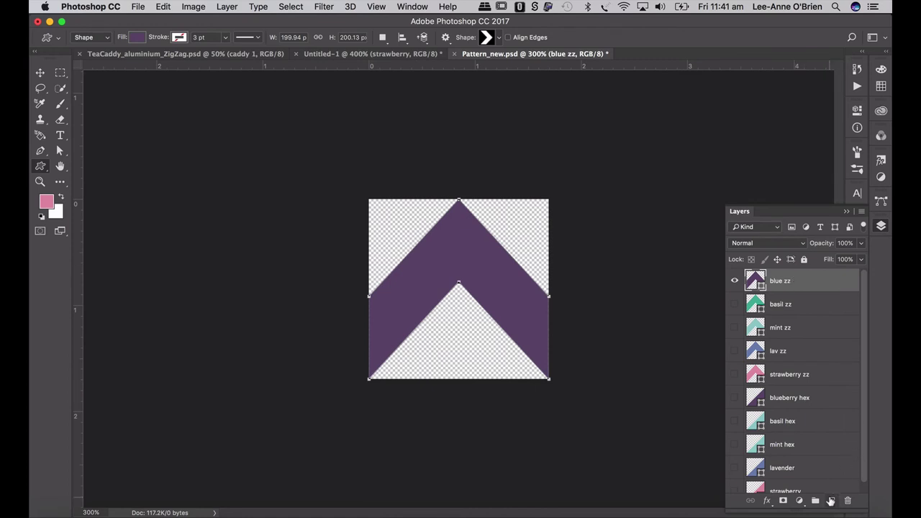
pyautogui.click(831, 501)
pyautogui.click(734, 304)
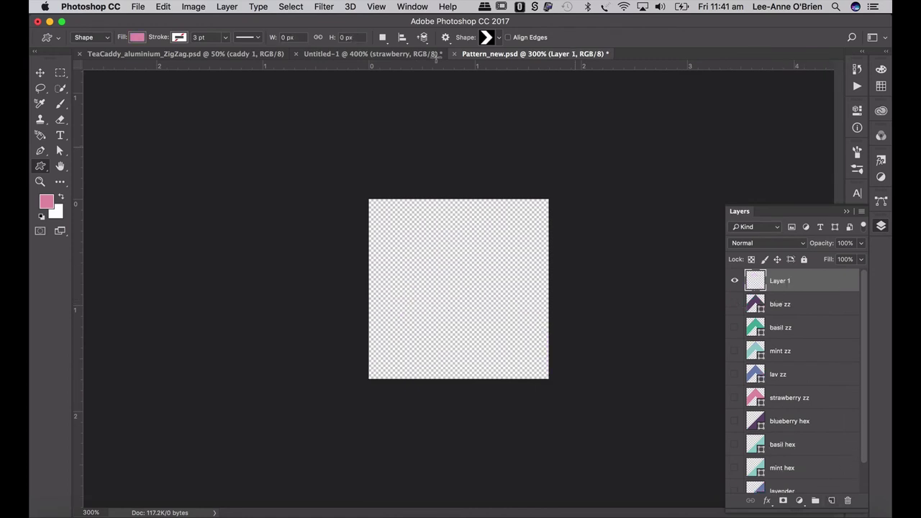
# Add one vertical and one horizontal guide at 50% so they cross at the tile's centre.
pyautogui.click(374, 7)
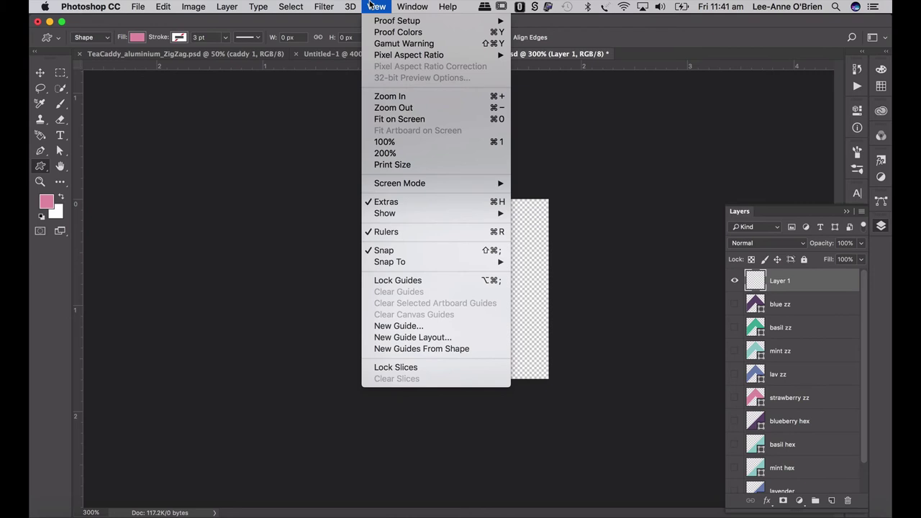
pyautogui.click(425, 326)
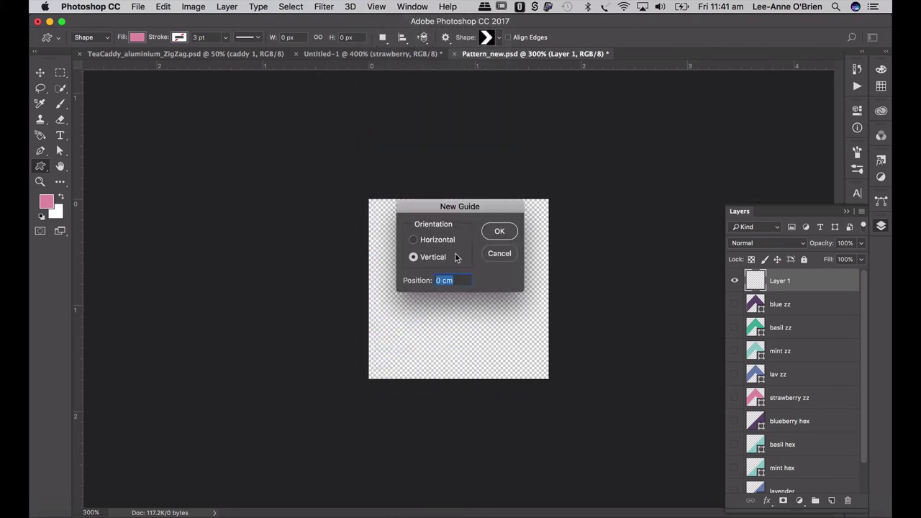
pyautogui.write('50%')
pyautogui.click(497, 234)
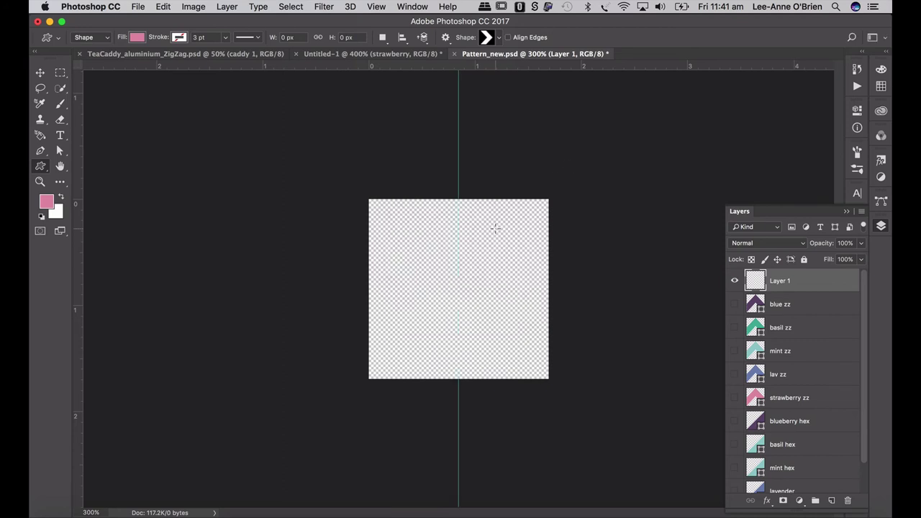
pyautogui.click(383, 6)
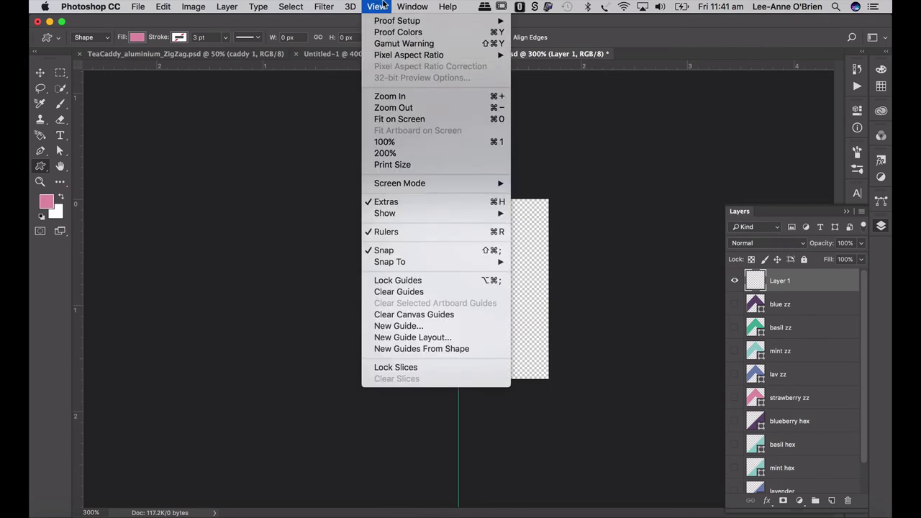
pyautogui.click(443, 326)
pyautogui.click(413, 241)
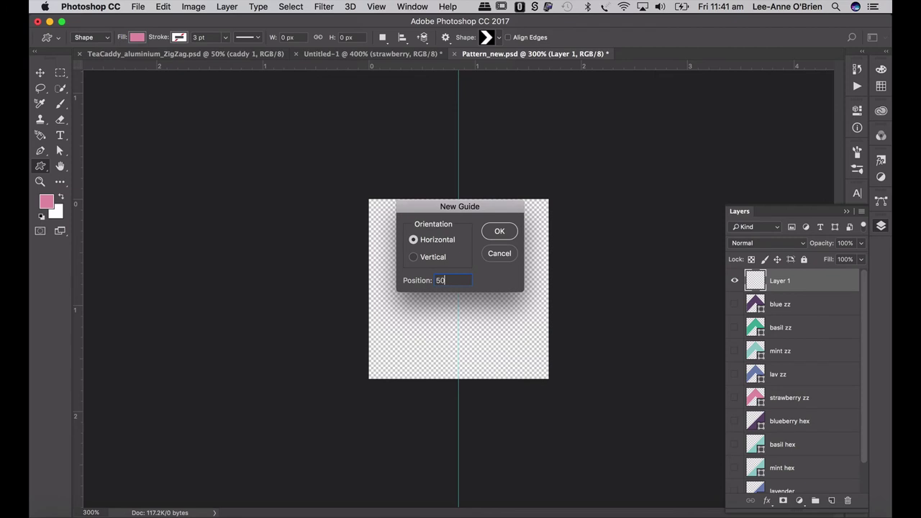
pyautogui.click(499, 231)
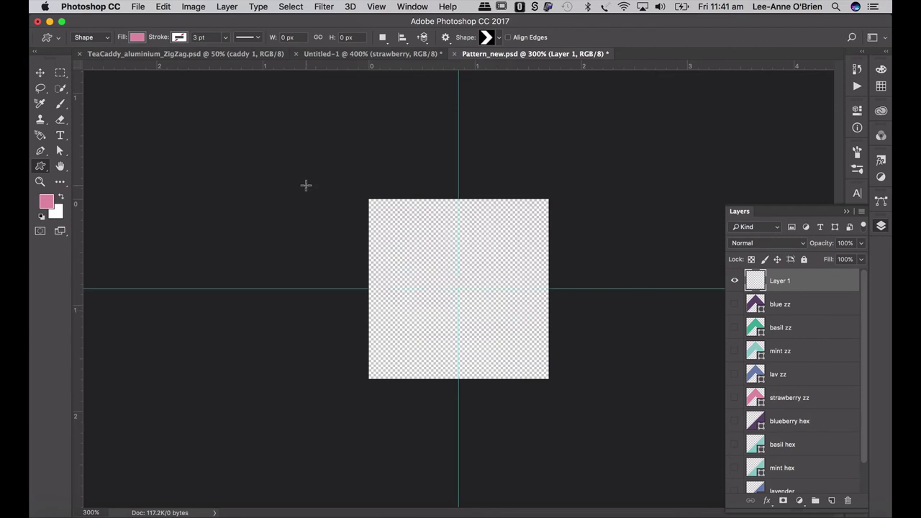
pyautogui.click(41, 167)
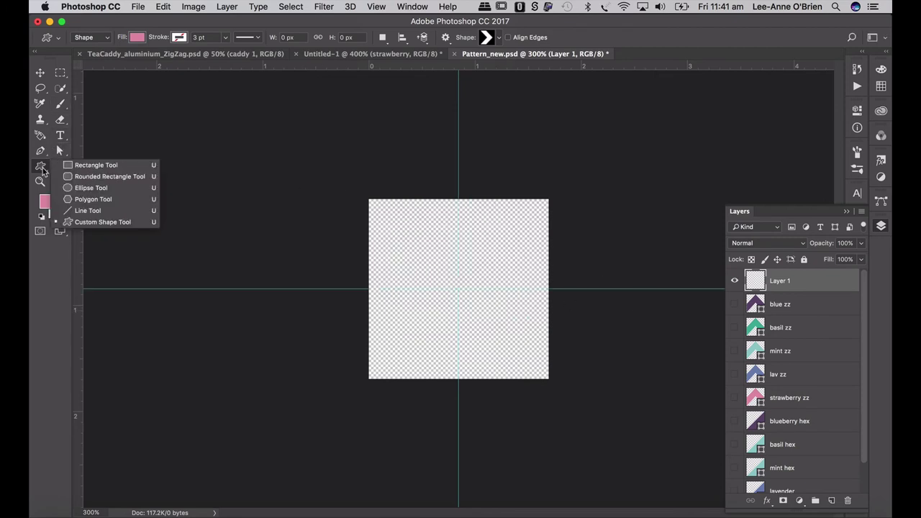
pyautogui.click(77, 177)
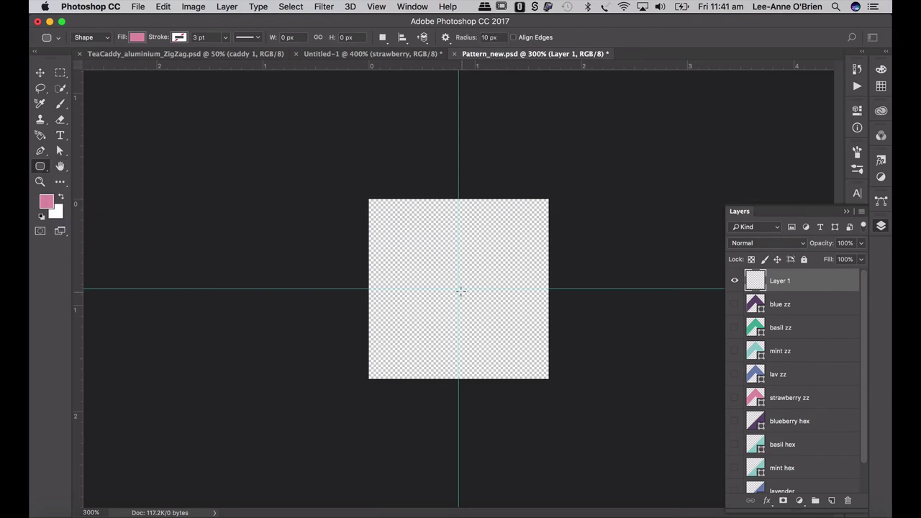
pyautogui.moveTo(458, 287); pyautogui.dragTo(495, 261)
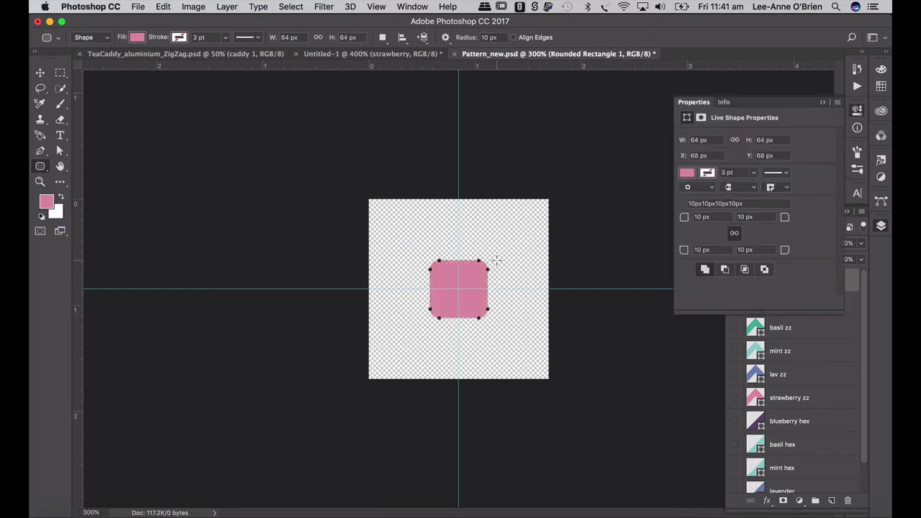
pyautogui.press('super+z')
# Draw a pink circle about 80 px in diameter with the Ellipse tool, centred on the guide intersection.
pyautogui.click(41, 166)
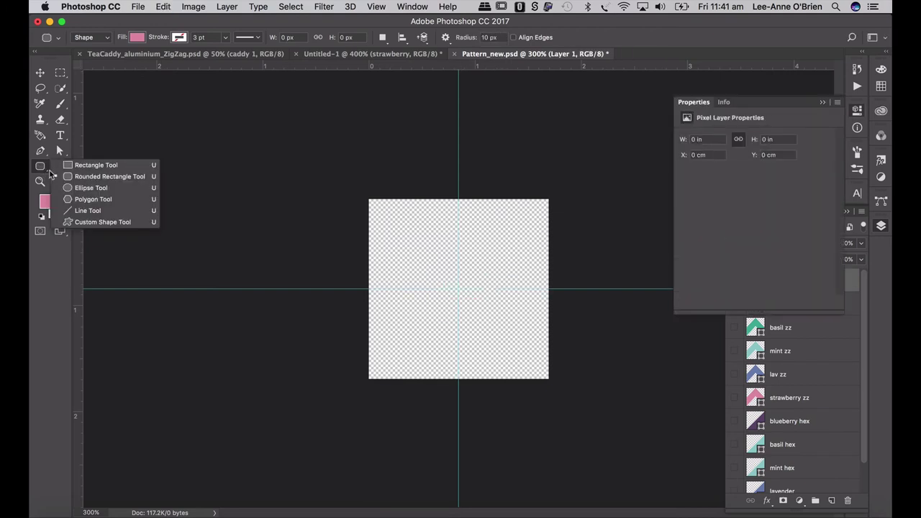
pyautogui.click(77, 188)
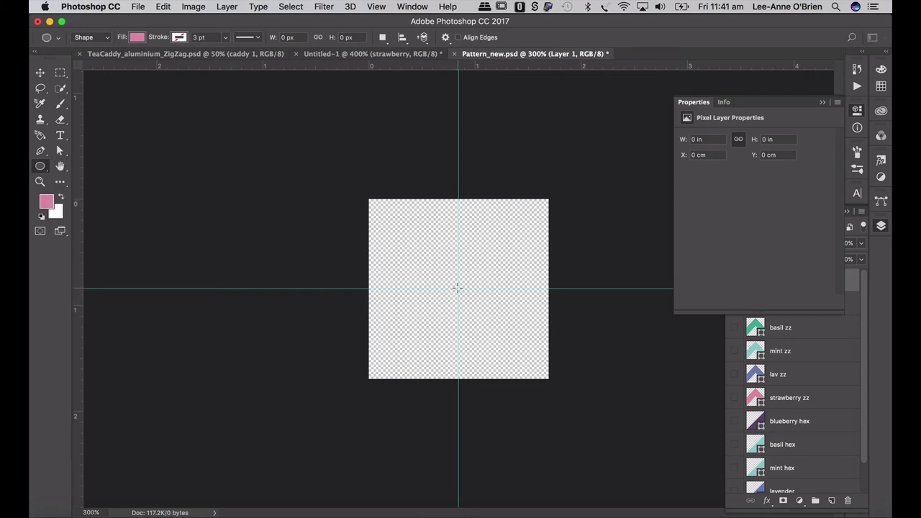
pyautogui.moveTo(458, 287); pyautogui.dragTo(505, 252)
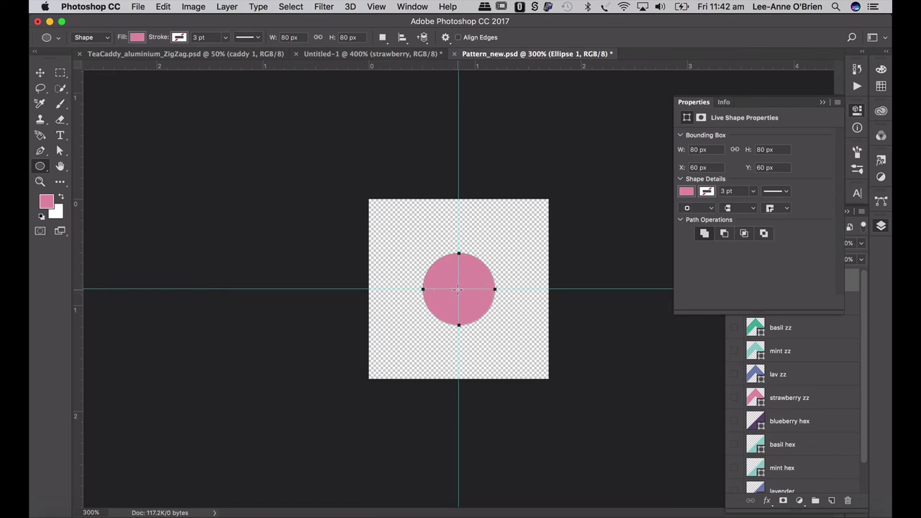
# Duplicate the pink circle to the tile's upper-right corner and set the copy's position to X 160 px, Y -40 px.
pyautogui.click(40, 73)
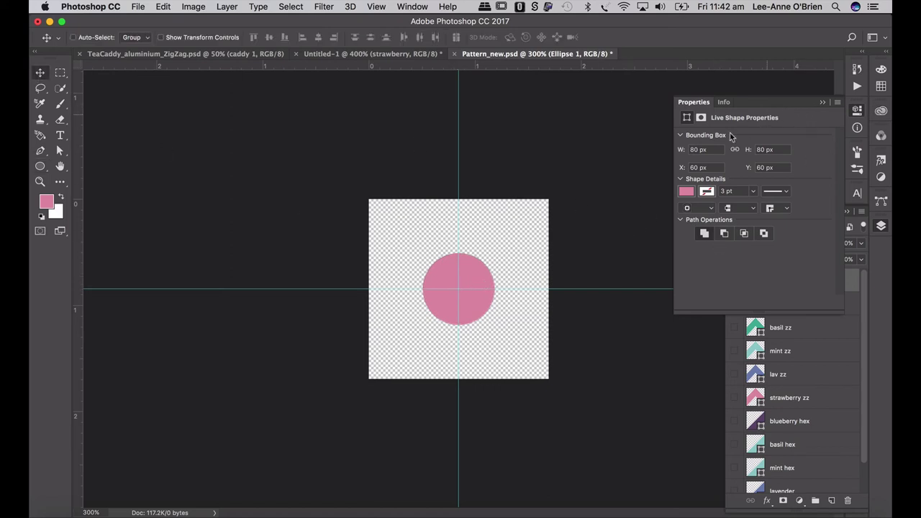
pyautogui.moveTo(478, 274); pyautogui.dragTo(556, 199)
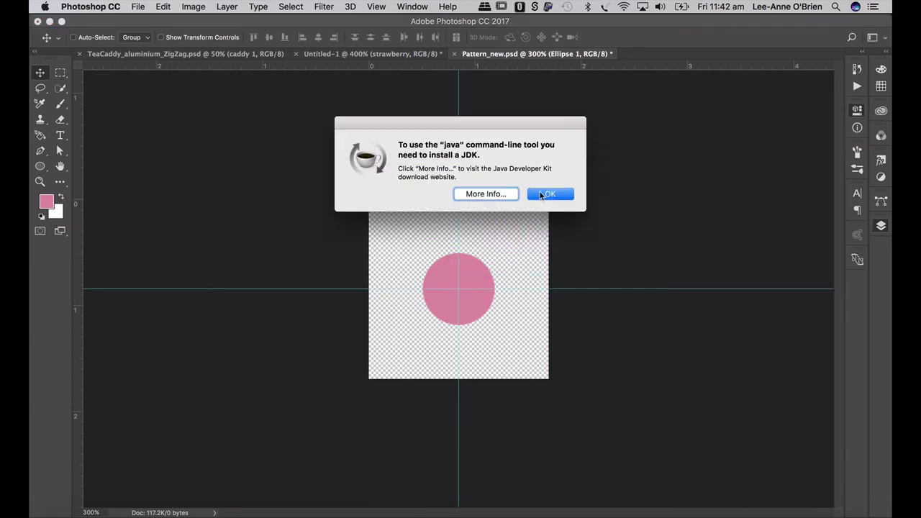
pyautogui.click(541, 195)
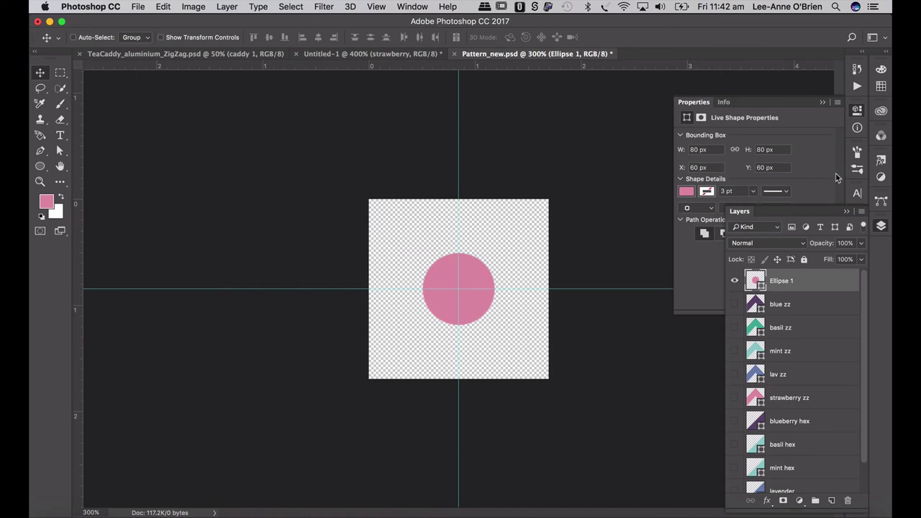
pyautogui.moveTo(479, 282); pyautogui.dragTo(538, 208)
pyautogui.doubleClick(695, 167)
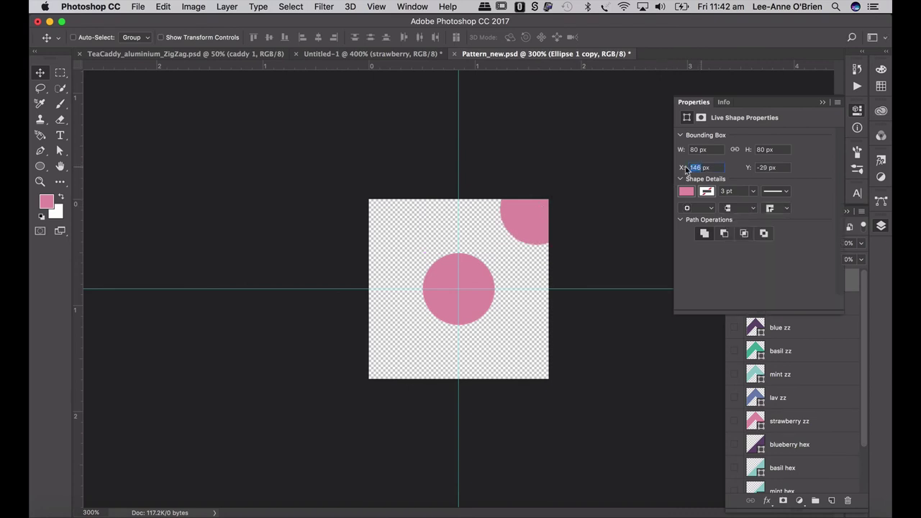
pyautogui.write('1')
pyautogui.click(767, 171)
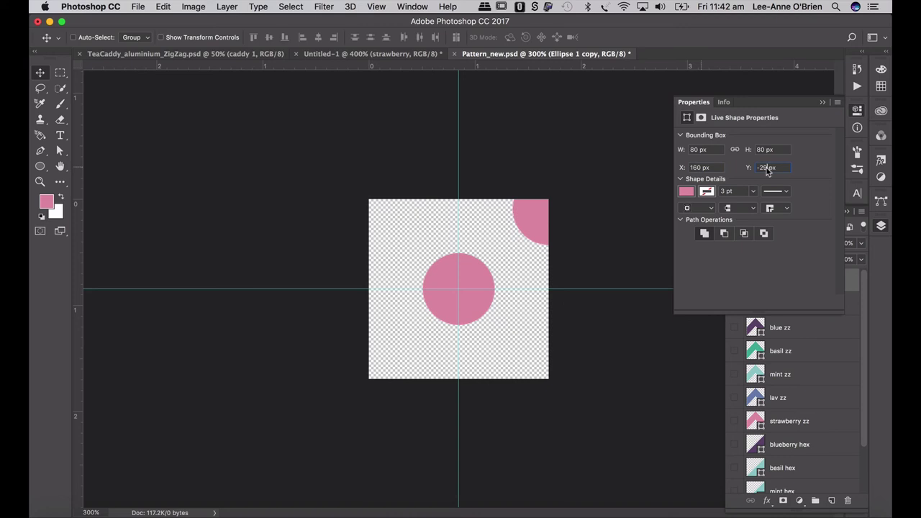
pyautogui.moveTo(766, 171); pyautogui.dragTo(753, 169)
pyautogui.write('-4')
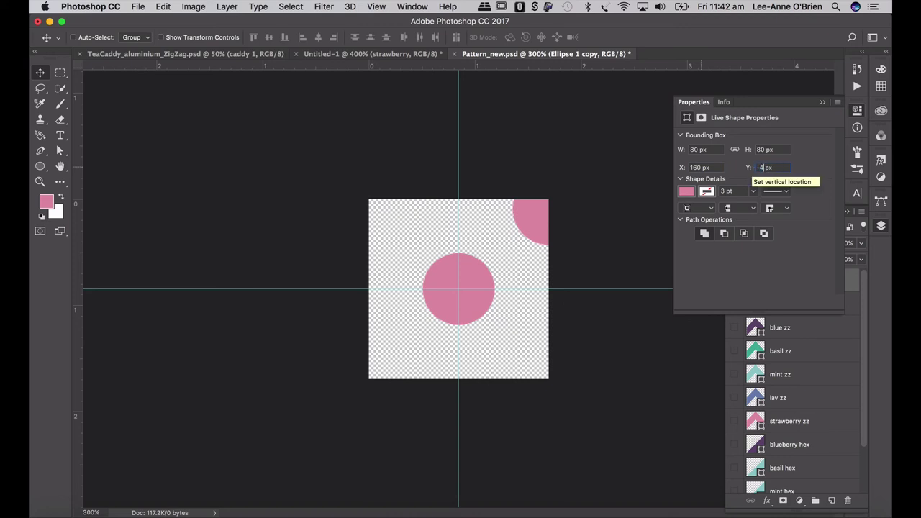
pyautogui.write('0')
pyautogui.press('Return')
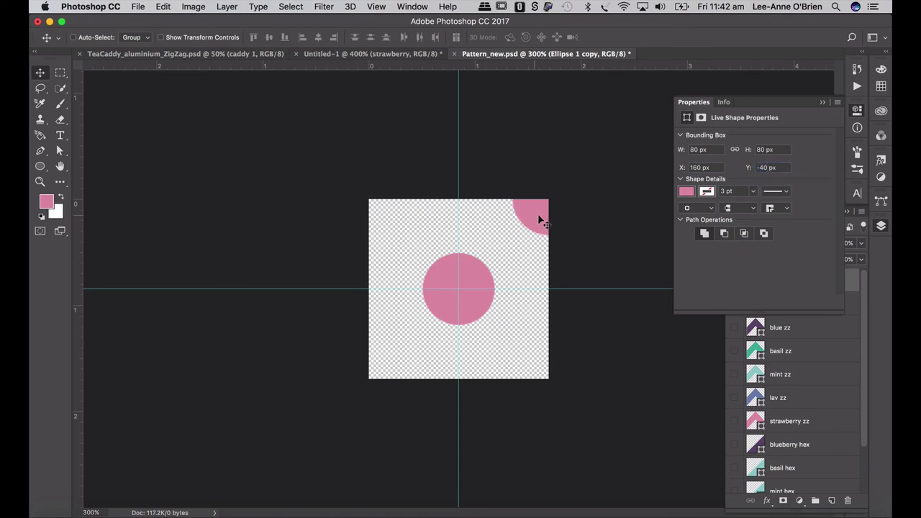
# Duplicate the corner circle to the other three corners, at X -40, Y -40; X -40, Y 160; and X 160, Y 160 px.
pyautogui.moveTo(541, 217); pyautogui.dragTo(380, 211)
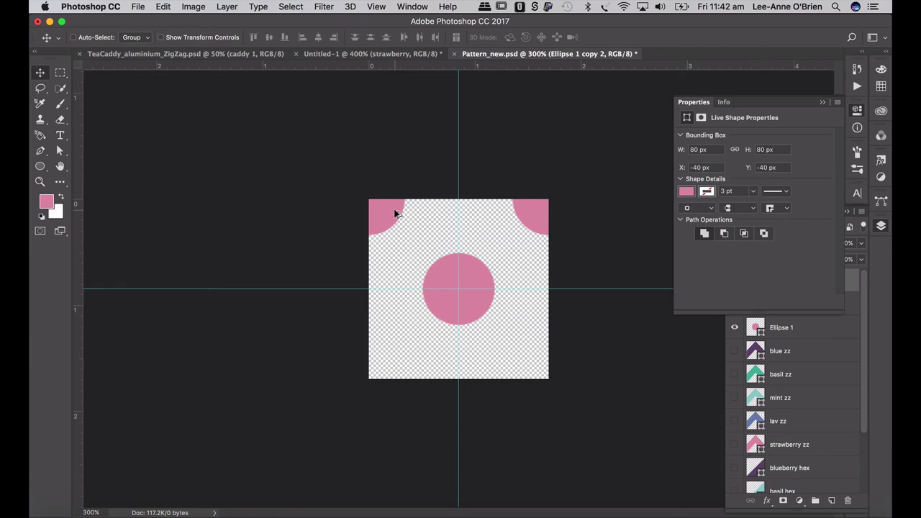
pyautogui.moveTo(395, 210); pyautogui.dragTo(395, 380)
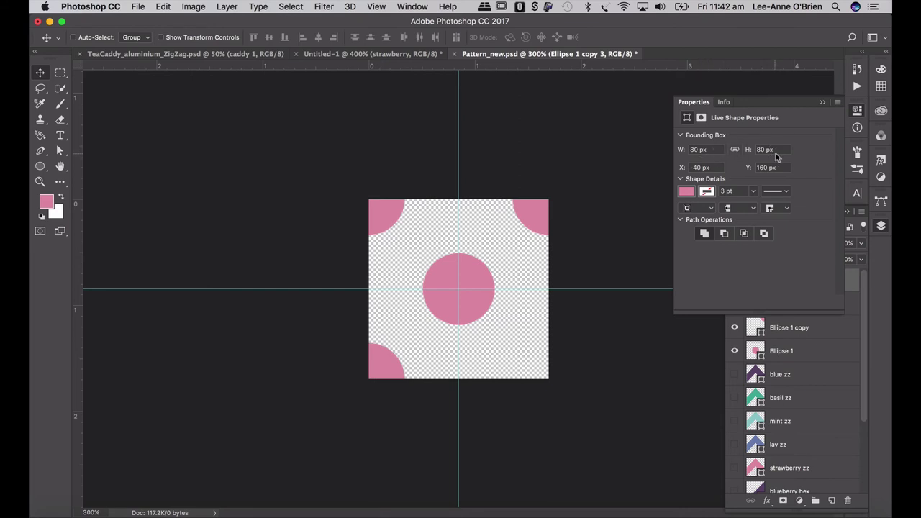
pyautogui.moveTo(382, 366); pyautogui.dragTo(544, 369)
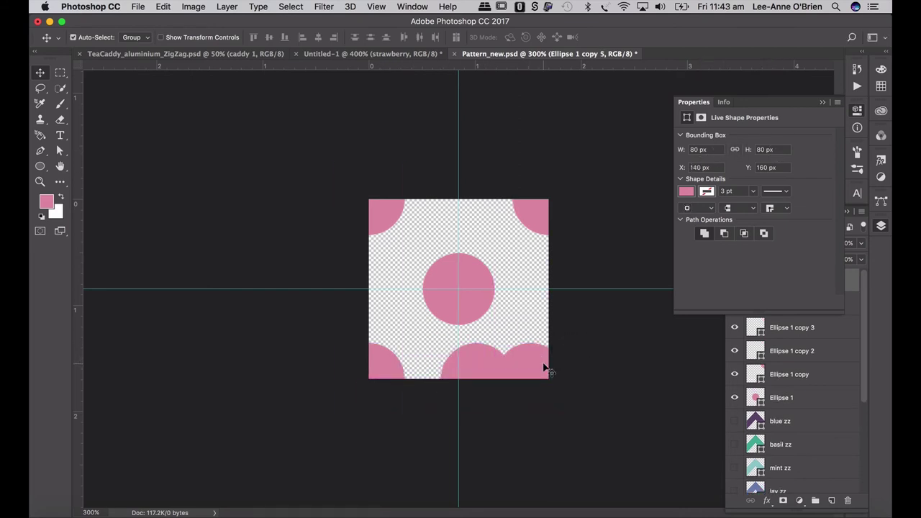
pyautogui.hotkey('ctrl', 'z')
pyautogui.moveTo(477, 362); pyautogui.dragTo(523, 369)
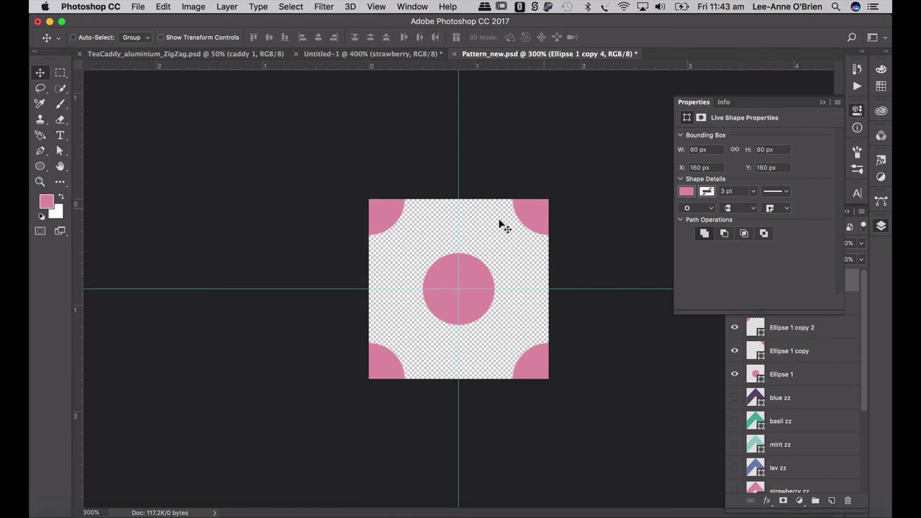
# Merge the five ellipse layers into a single shape layer and rename it STRAW DOTS.
pyautogui.click(824, 104)
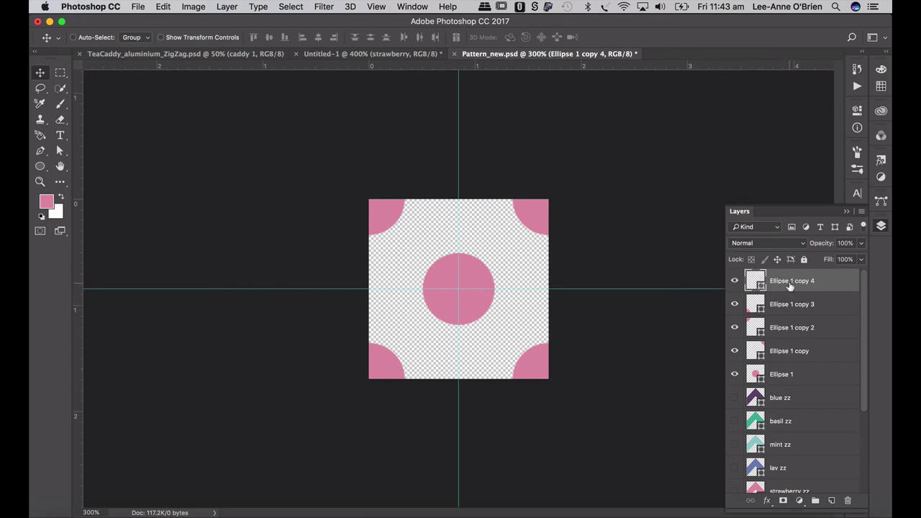
pyautogui.keyDown('shift'); pyautogui.click(787, 376); pyautogui.keyUp('shift')
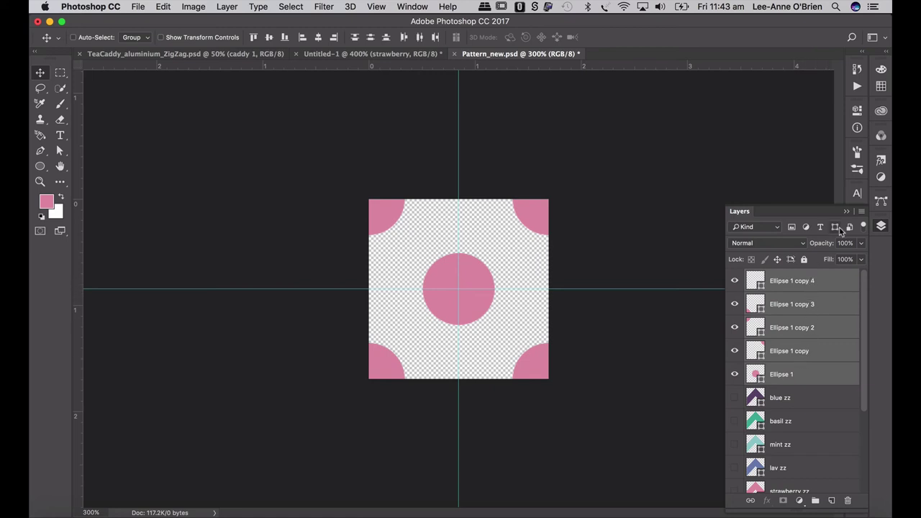
pyautogui.click(861, 212)
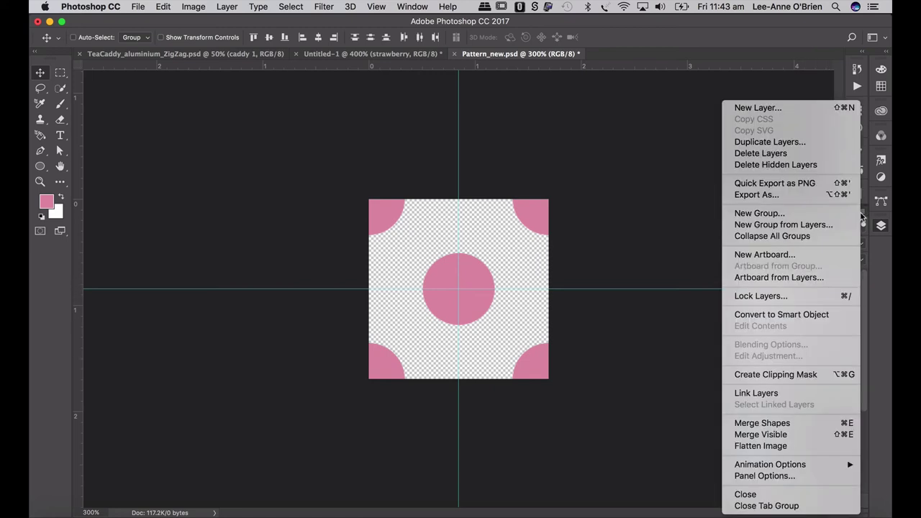
pyautogui.click(791, 424)
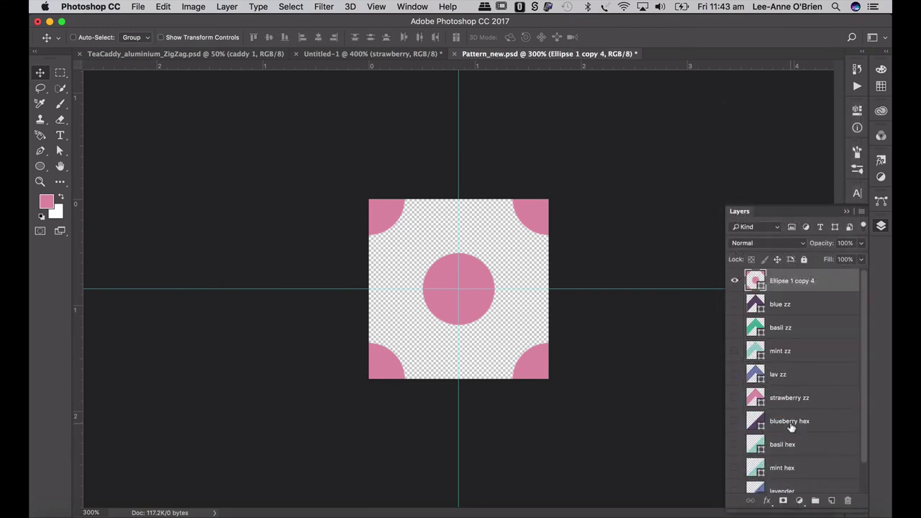
pyautogui.doubleClick(788, 281)
pyautogui.write('STRAW DOTS')
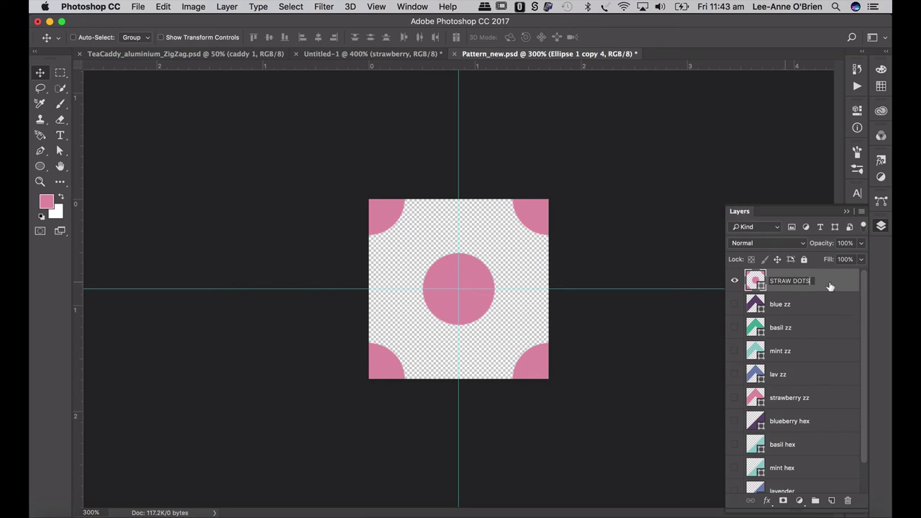
pyautogui.click(829, 286)
pyautogui.moveTo(822, 284); pyautogui.dragTo(816, 279)
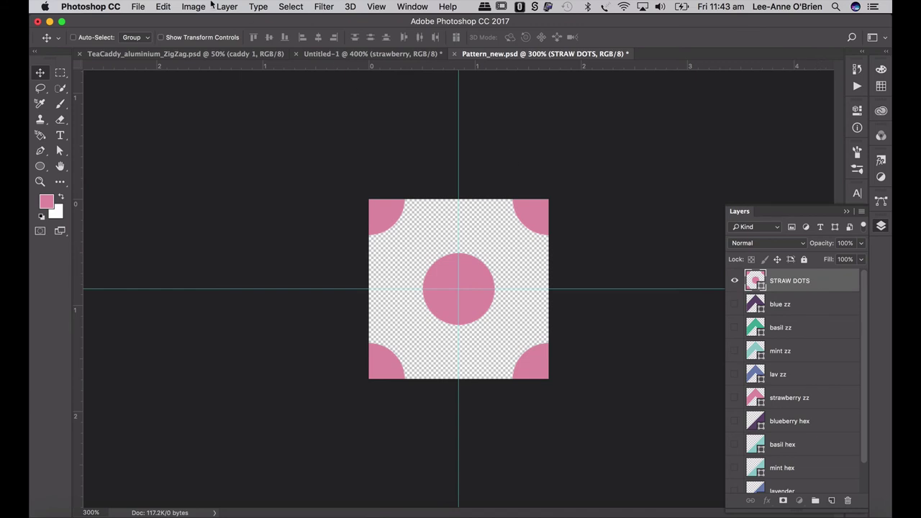
# Define the dotted tile as a pattern named STRAW DOTS.
pyautogui.click(163, 6)
pyautogui.click(212, 328)
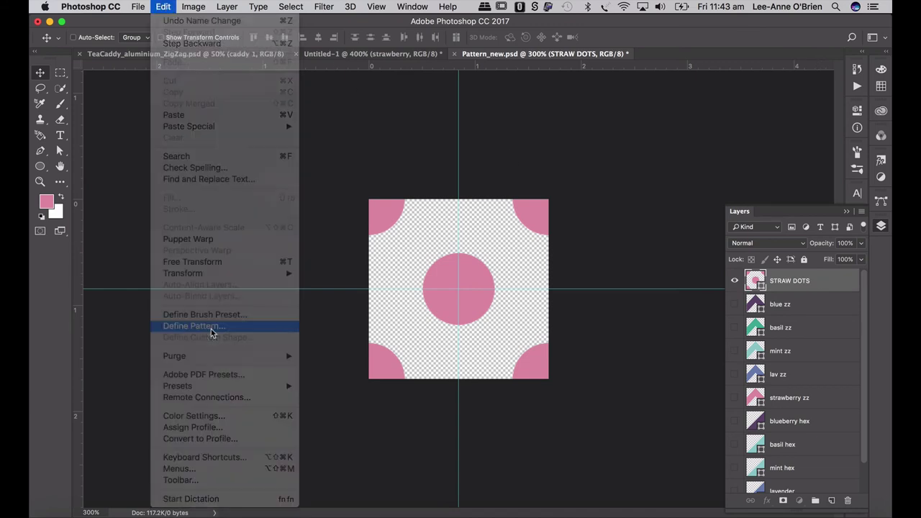
pyautogui.write('STRAW DOTS')
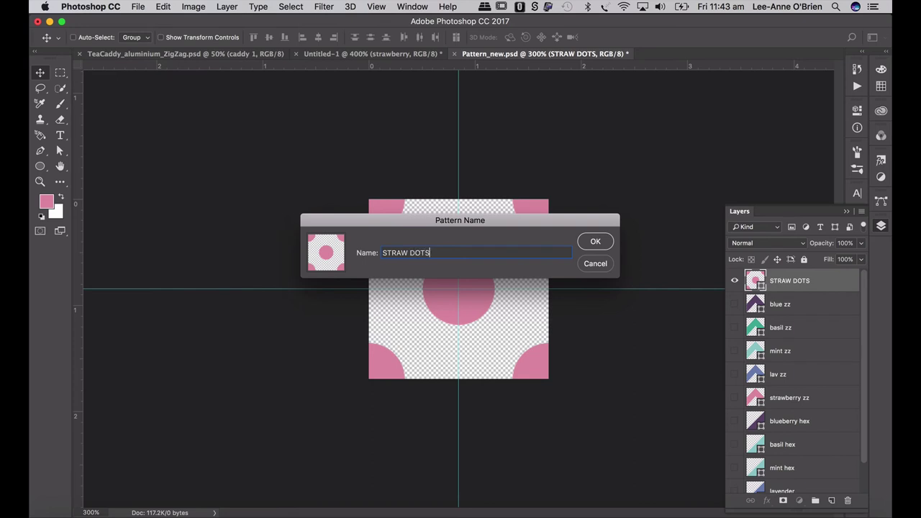
pyautogui.press('Return')
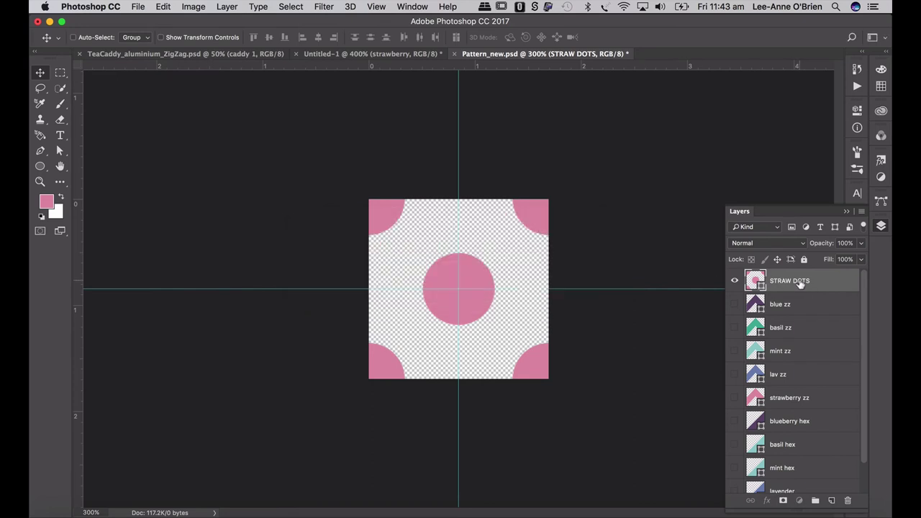
# Make a lavender-blue copy of the STRAW DOTS layer named LAV DOTS, with the original hidden.
pyautogui.moveTo(800, 284); pyautogui.dragTo(830, 500)
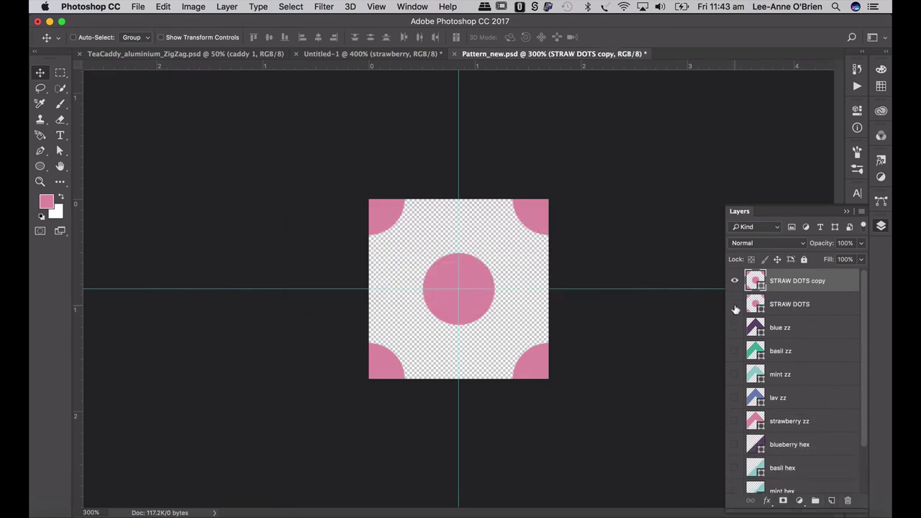
pyautogui.click(39, 166)
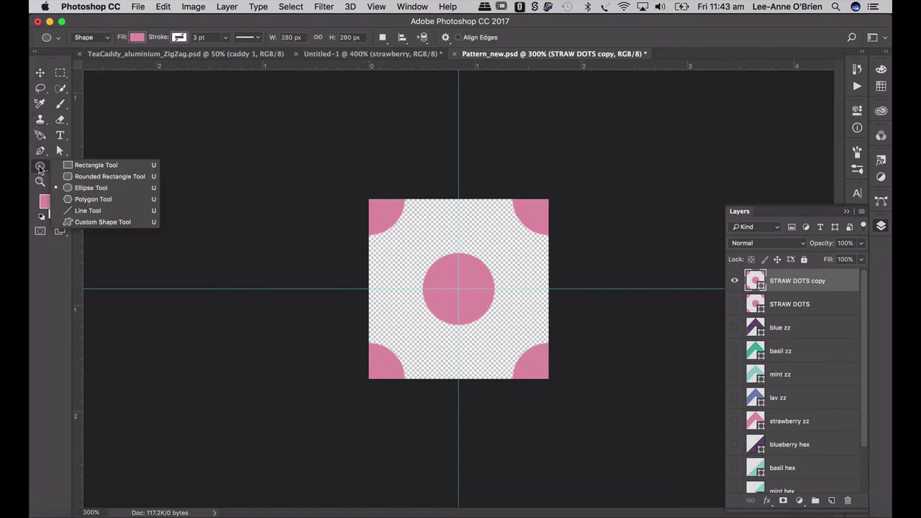
pyautogui.click(139, 38)
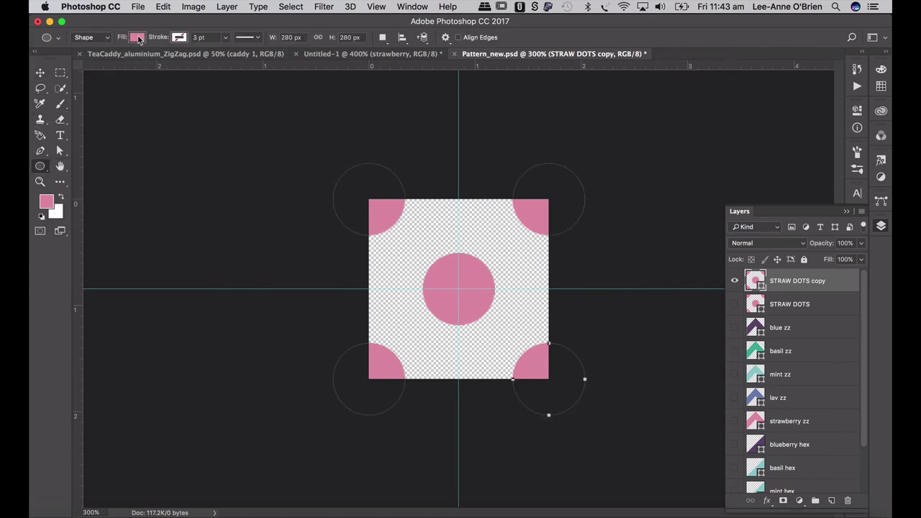
pyautogui.click(138, 39)
pyautogui.click(120, 101)
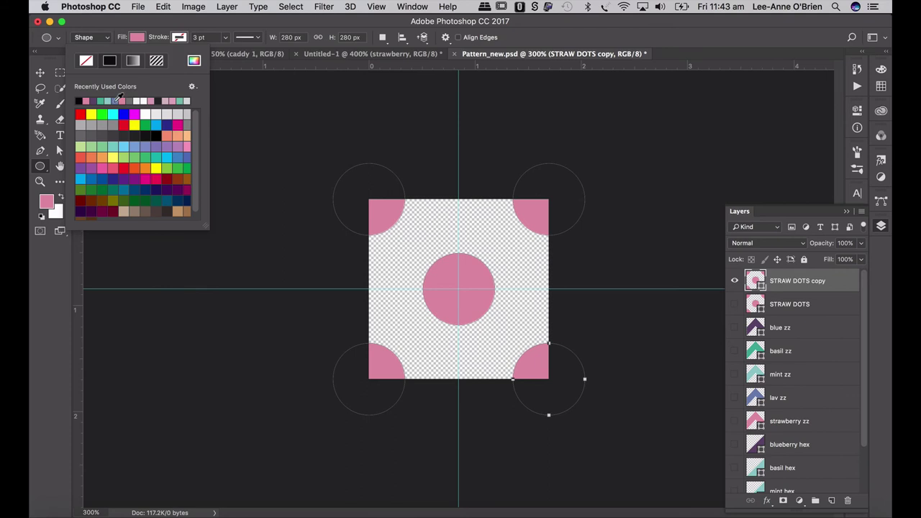
pyautogui.doubleClick(802, 282)
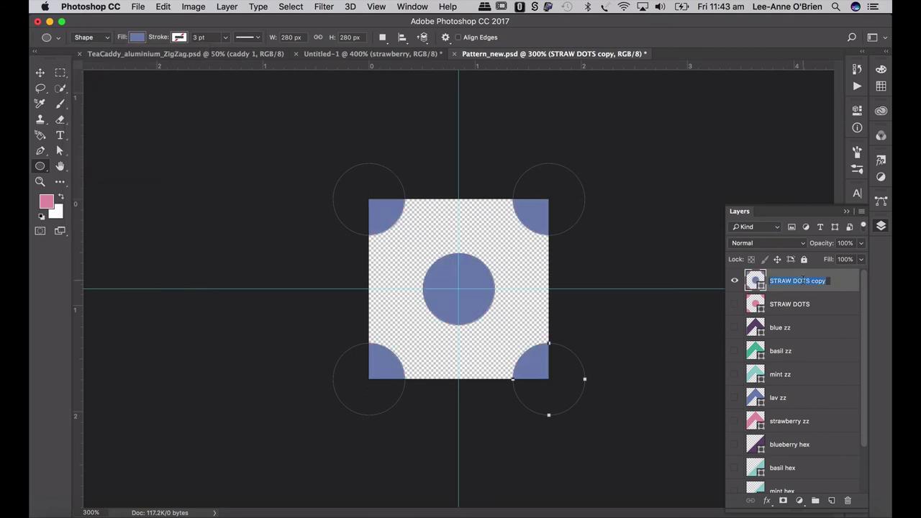
pyautogui.write('LAV DOTS')
pyautogui.press('Return')
# Make a light mint copy of the LAV DOTS layer named MINT DOTS, with the original hidden.
pyautogui.moveTo(781, 284); pyautogui.dragTo(831, 499)
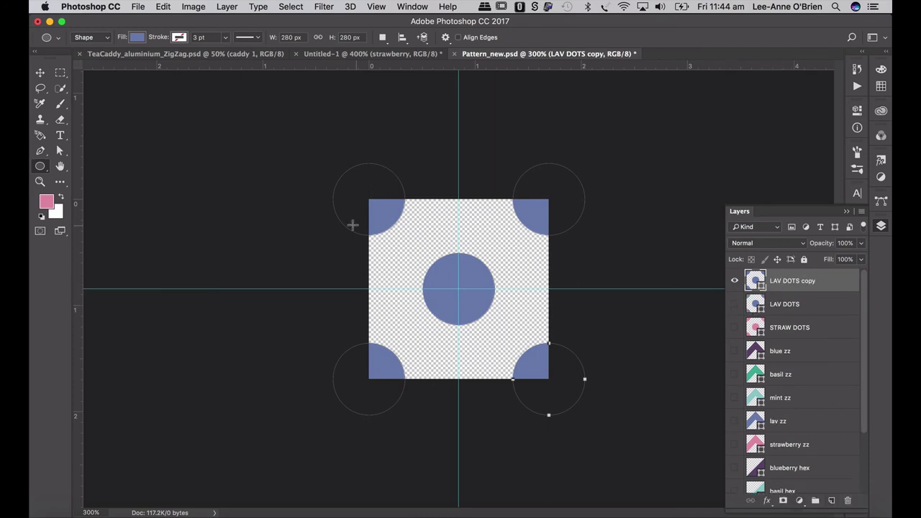
pyautogui.click(136, 38)
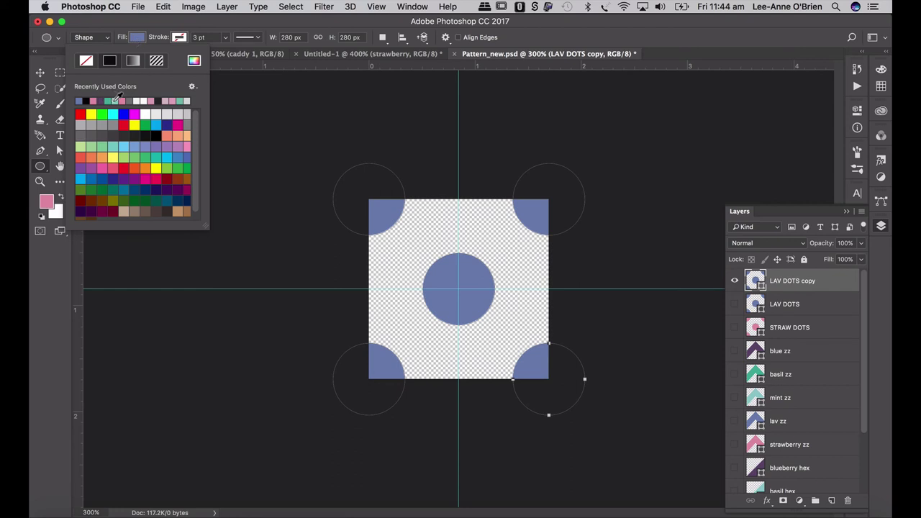
pyautogui.click(114, 100)
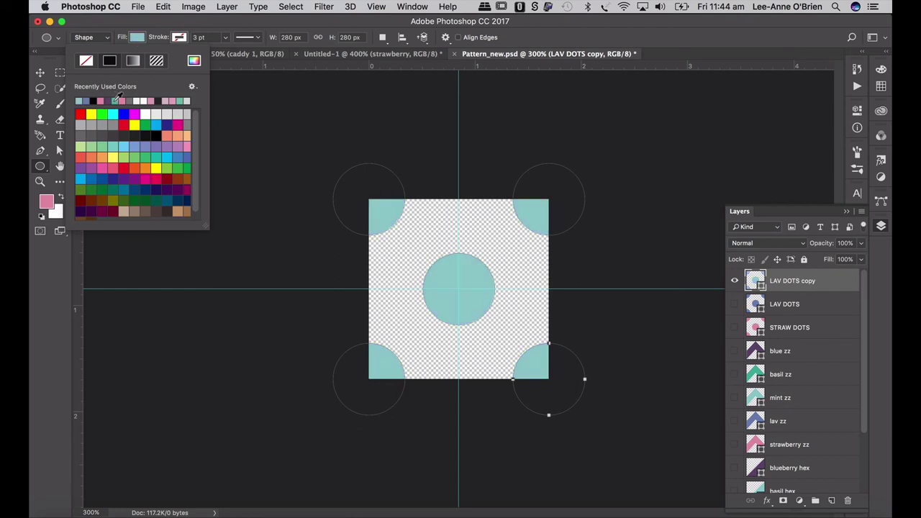
pyautogui.doubleClick(800, 284)
pyautogui.write('MINT DO')
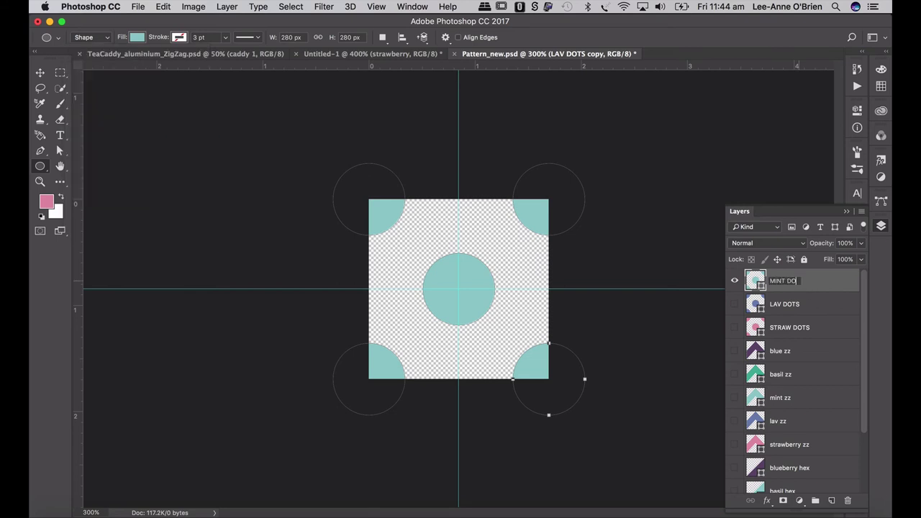
pyautogui.write('TS')
pyautogui.press('Return')
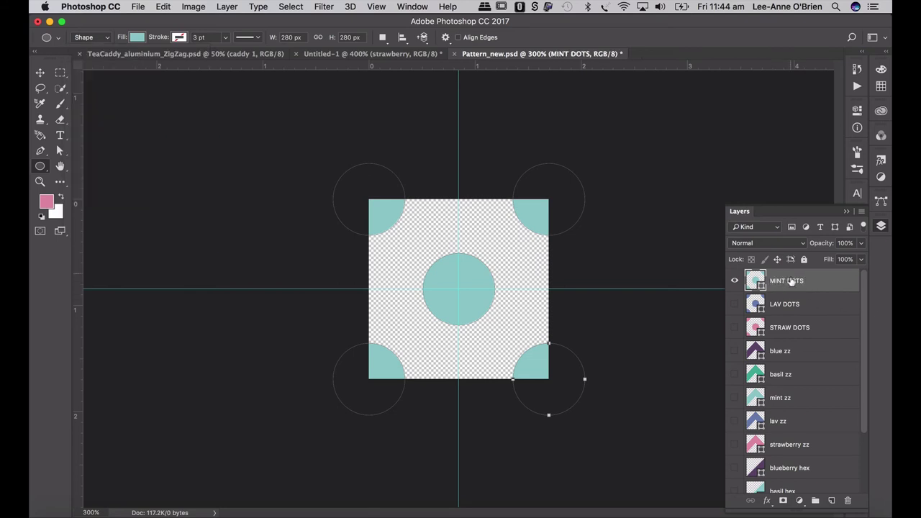
# Make a basil-green copy of the MINT DOTS layer named BASIL DOTS, with the original hidden.
pyautogui.moveTo(790, 281); pyautogui.dragTo(832, 503)
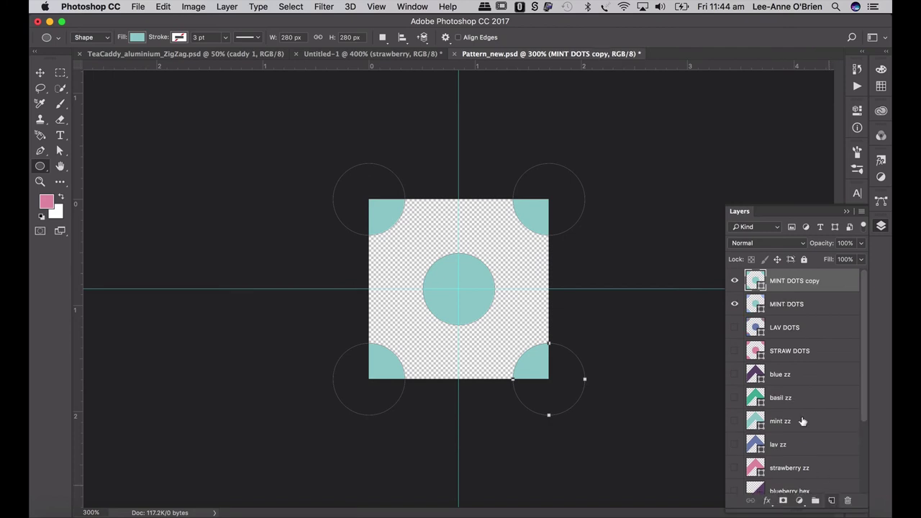
pyautogui.click(733, 305)
pyautogui.click(138, 38)
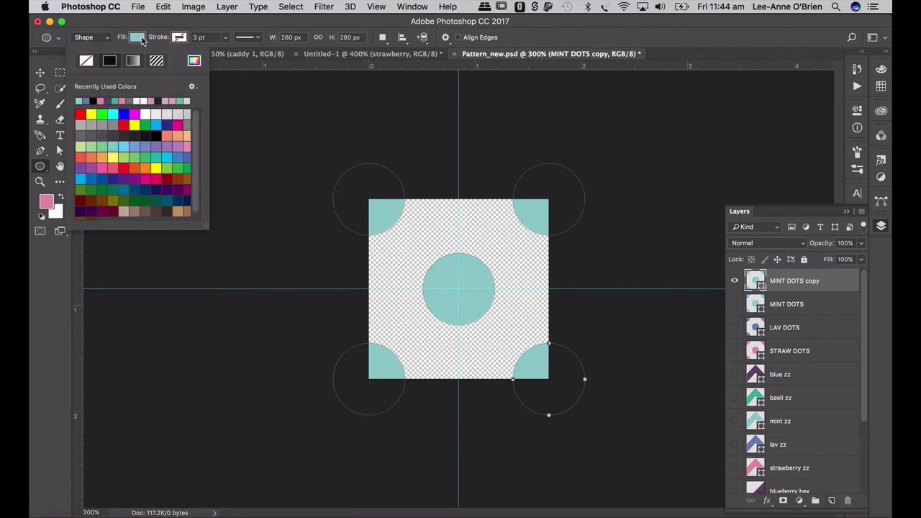
pyautogui.click(118, 101)
pyautogui.click(795, 281)
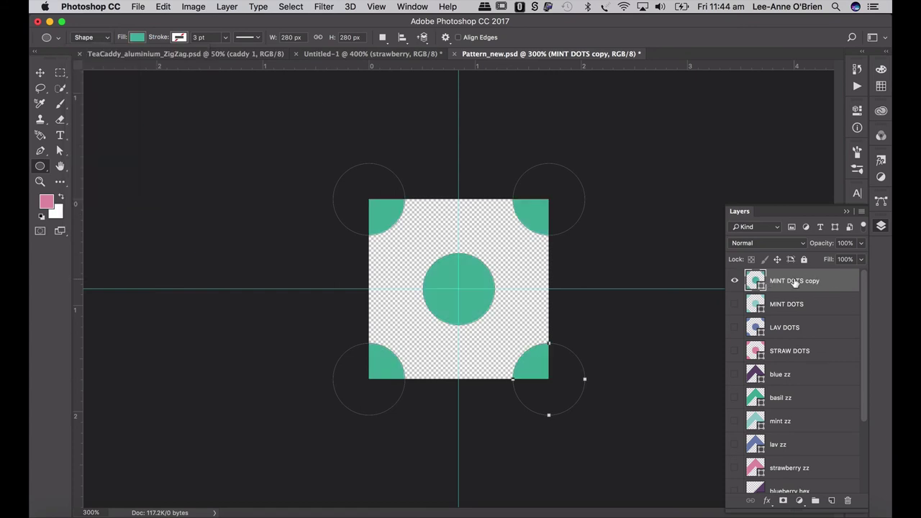
pyautogui.doubleClick(795, 281)
pyautogui.write('BASIL DOTS')
pyautogui.press('Return')
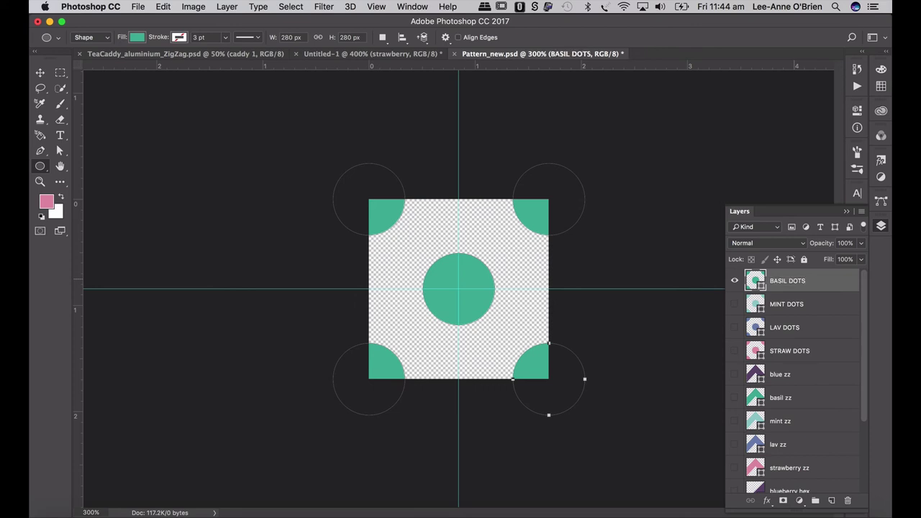
# Make a dark purple copy of the BASIL DOTS layer named BLUEBERRY, with the original hidden.
pyautogui.moveTo(801, 285); pyautogui.dragTo(830, 501)
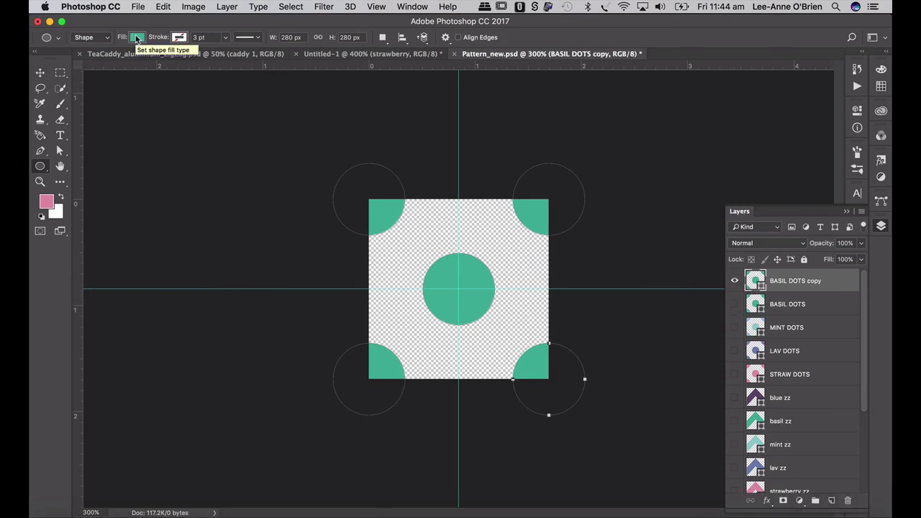
pyautogui.click(137, 38)
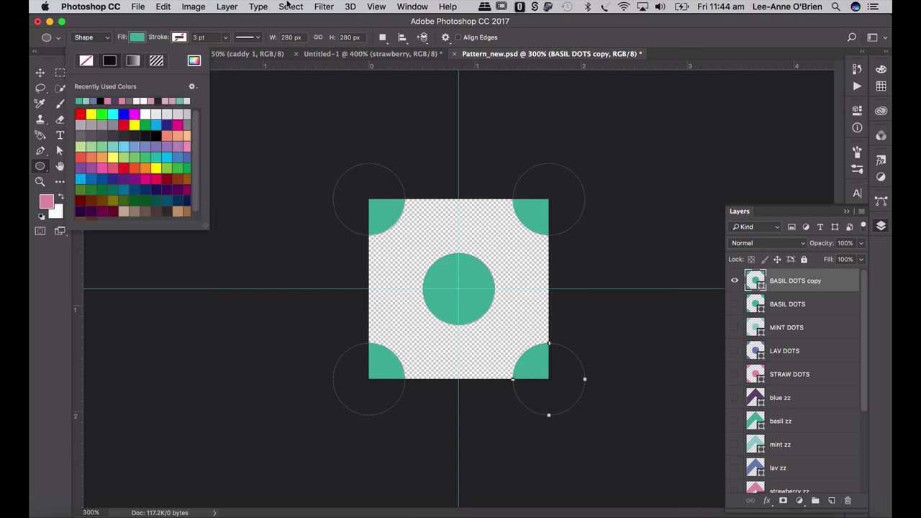
pyautogui.click(120, 95)
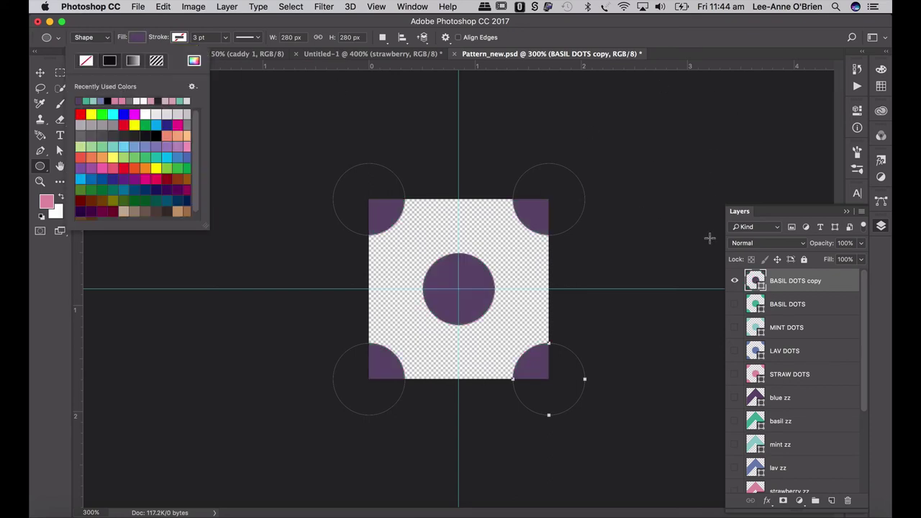
pyautogui.click(783, 285)
pyautogui.doubleClick(784, 284)
pyautogui.write('B')
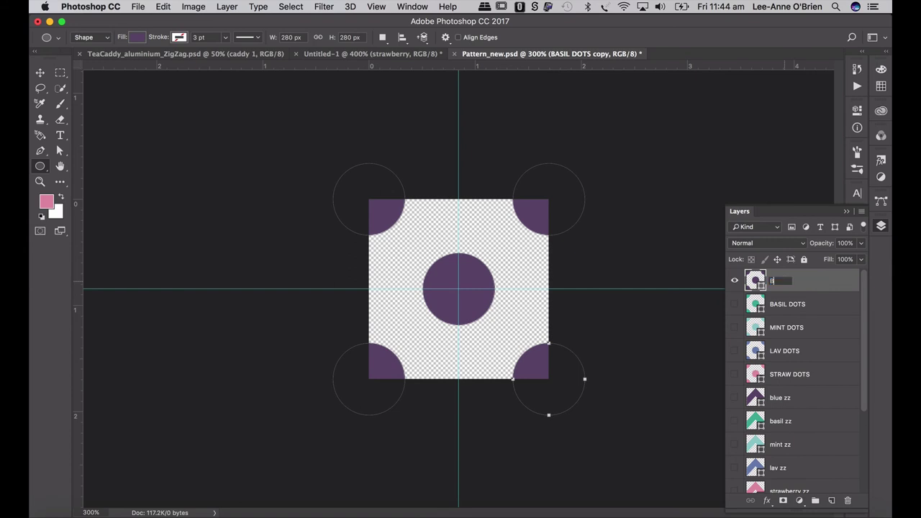
pyautogui.write('LUEBERRY')
pyautogui.press('Return')
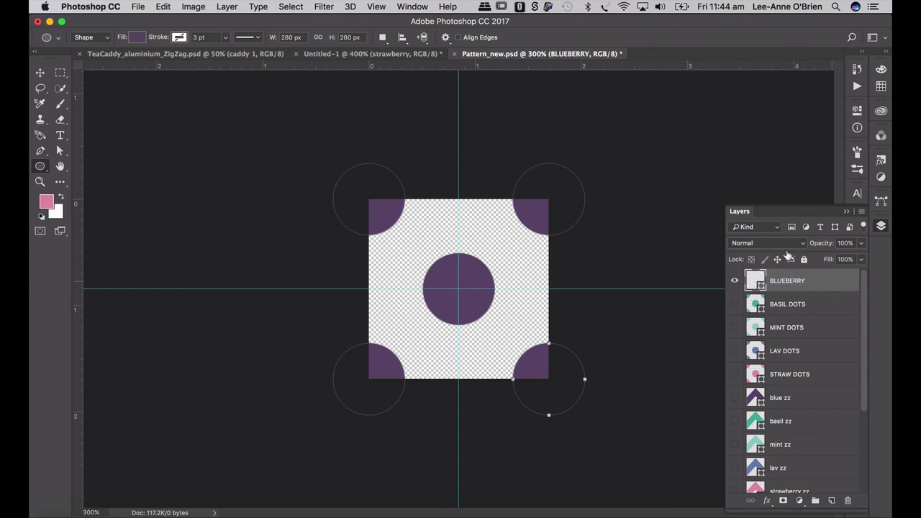
# Define the purple dotted tile as a pattern named BLUEBERRY DOT.
pyautogui.click(165, 6)
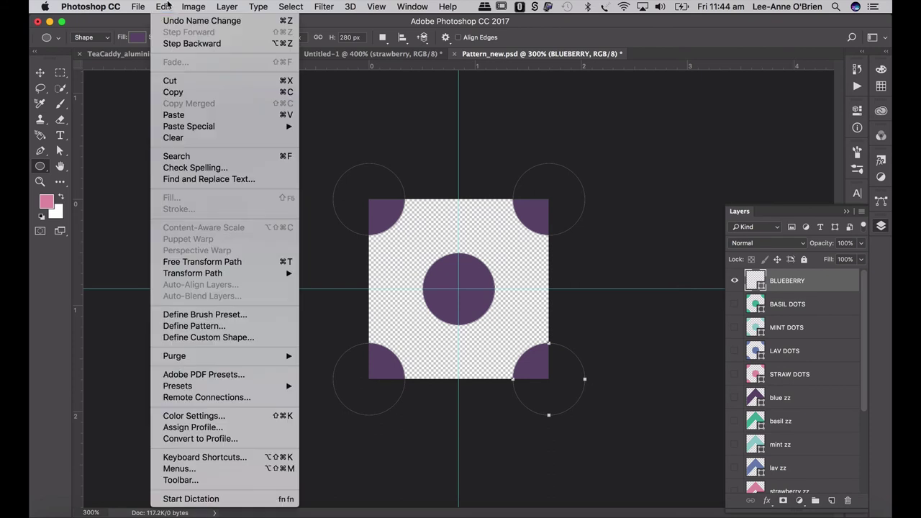
pyautogui.click(204, 326)
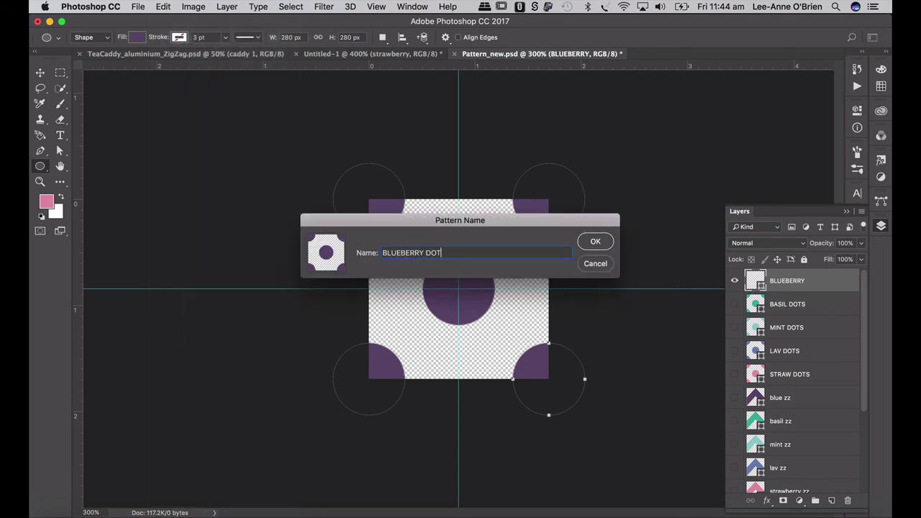
pyautogui.press('Return')
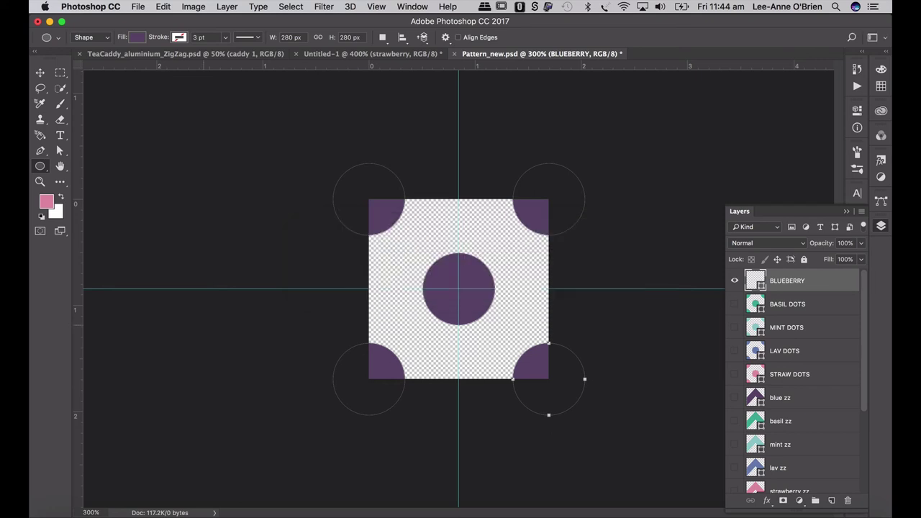
# Show only the BASIL DOTS layer and define its tile as a pattern named BASIL DOT.
pyautogui.click(734, 280)
pyautogui.click(735, 303)
pyautogui.click(784, 308)
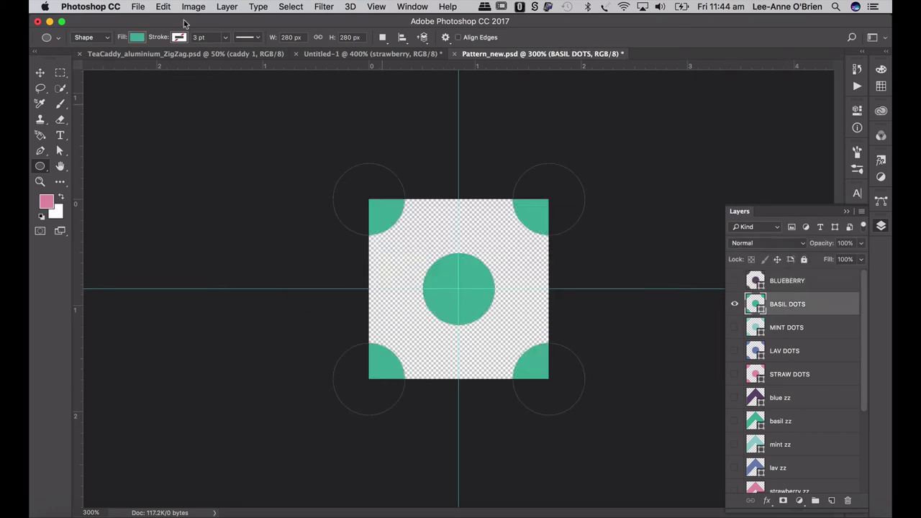
pyautogui.click(163, 6)
pyautogui.click(206, 325)
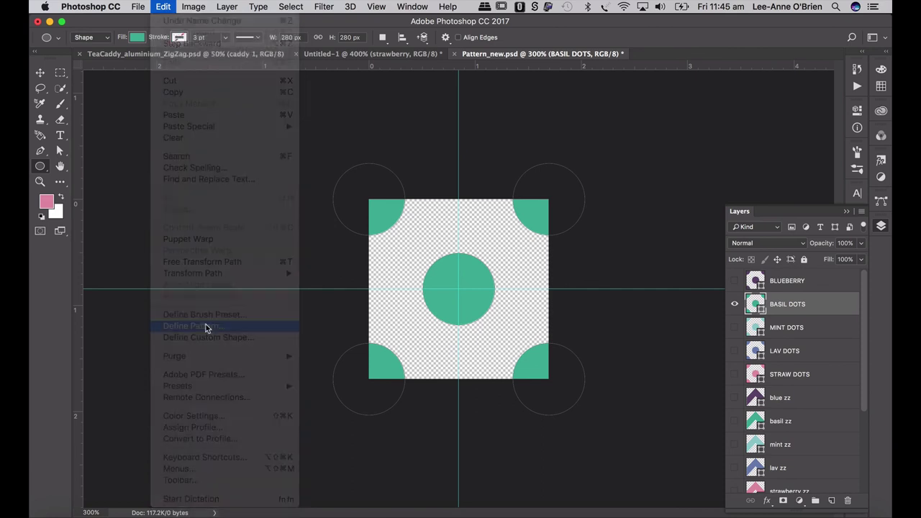
pyautogui.write('BASIL DOT')
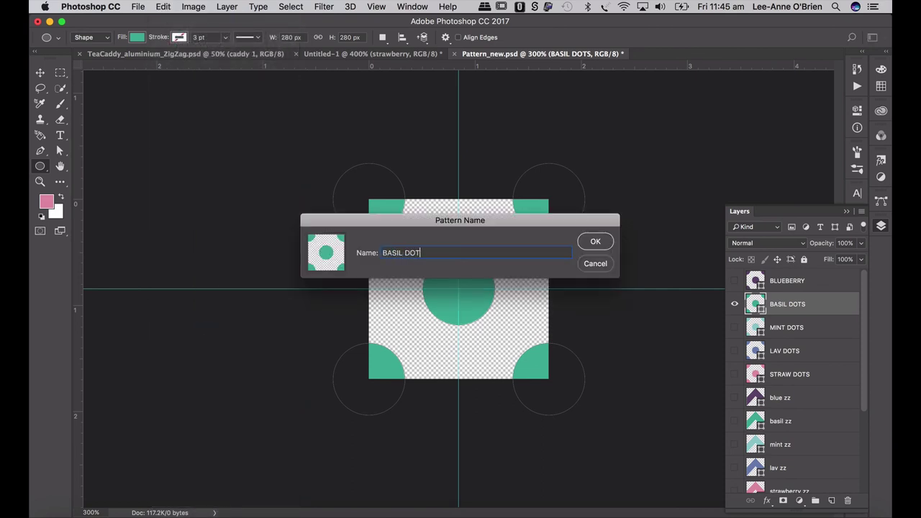
pyautogui.press('Return')
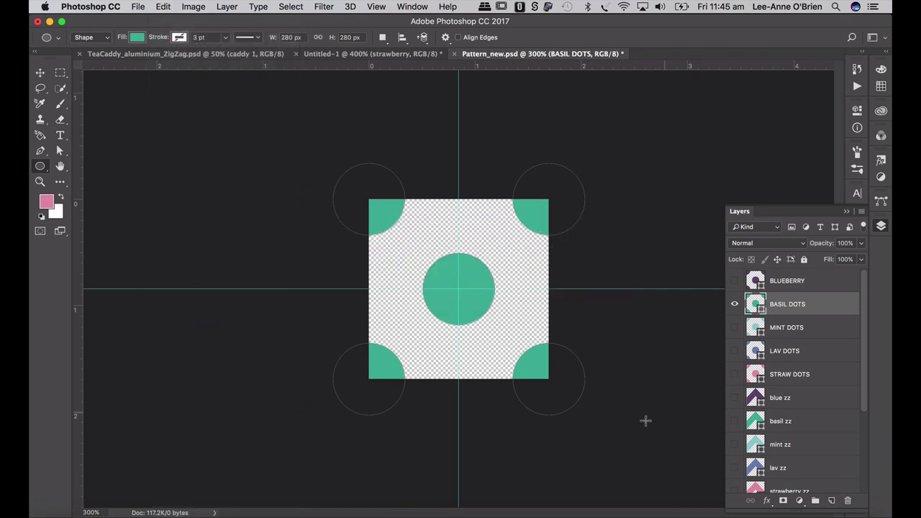
# Show only the MINT DOTS layer and define its tile as a pattern named MINT DOTS.
pyautogui.click(734, 303)
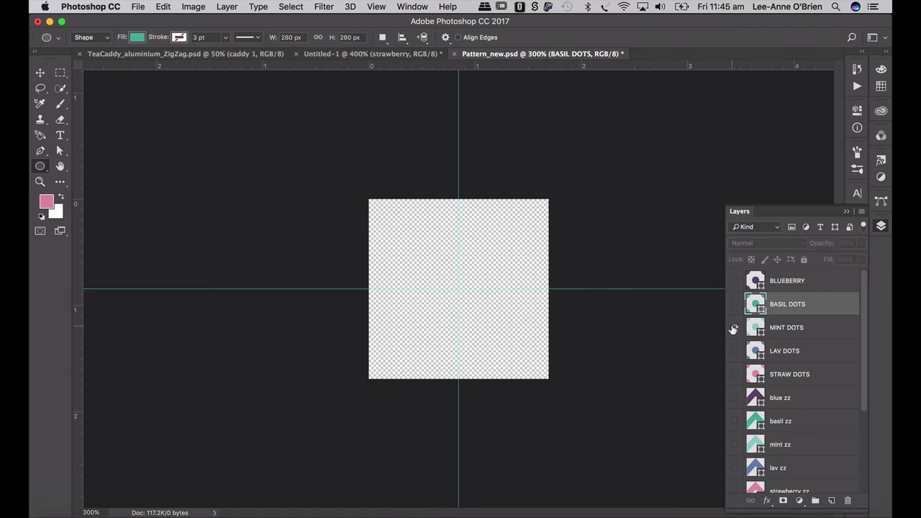
pyautogui.click(734, 327)
pyautogui.click(808, 327)
pyautogui.click(137, 6)
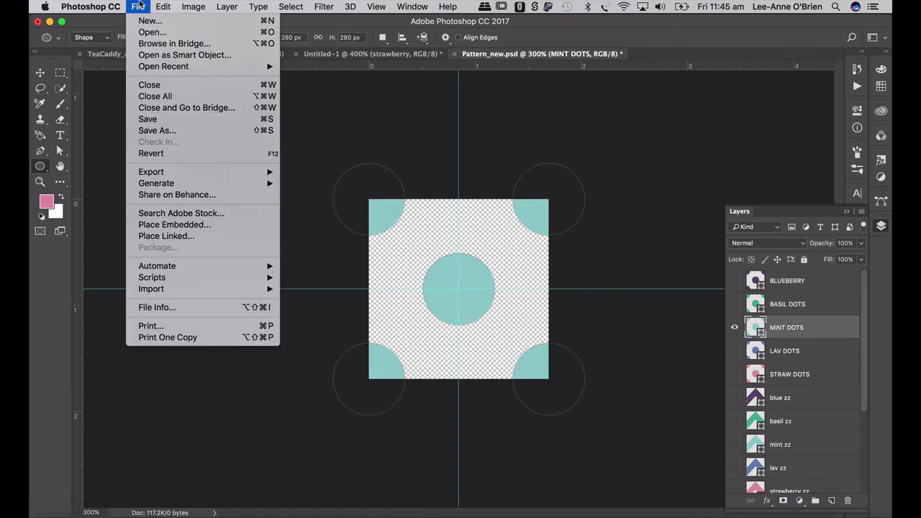
pyautogui.moveTo(163, 6)
pyautogui.click(195, 326)
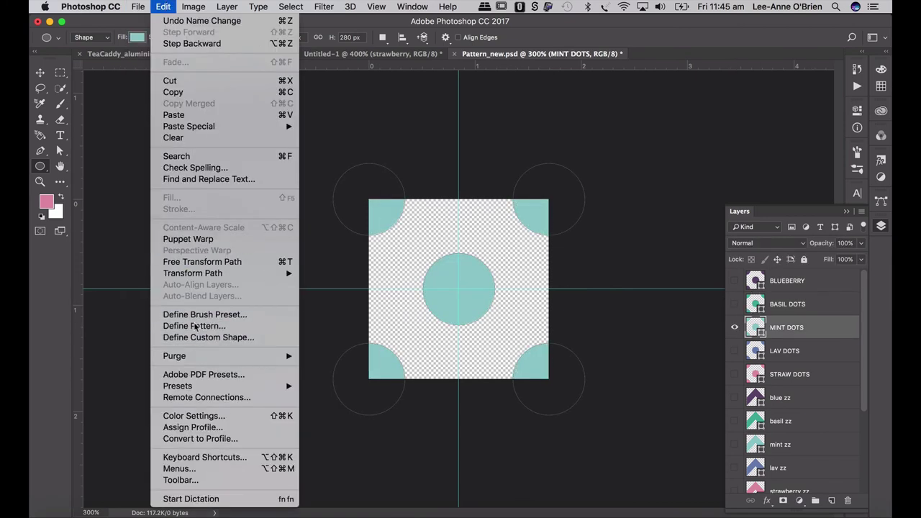
pyautogui.write('MINT D')
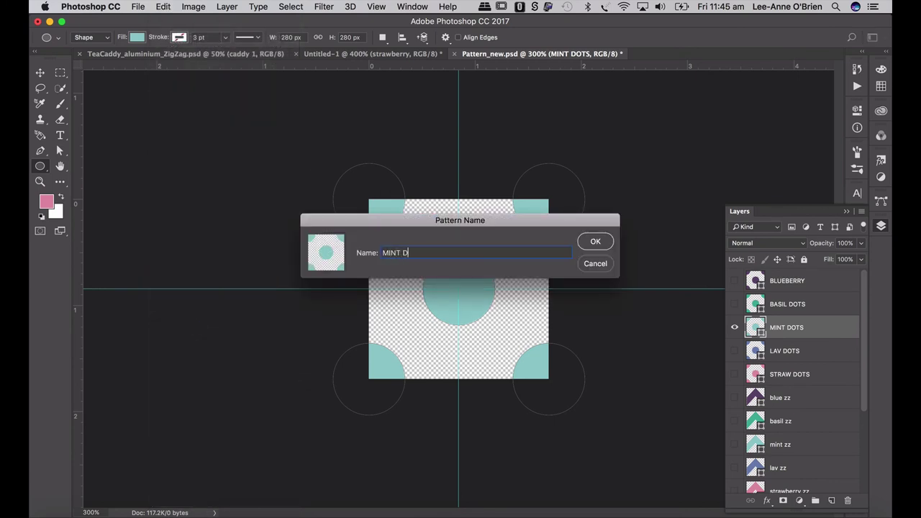
pyautogui.write('OTS')
pyautogui.press('Return')
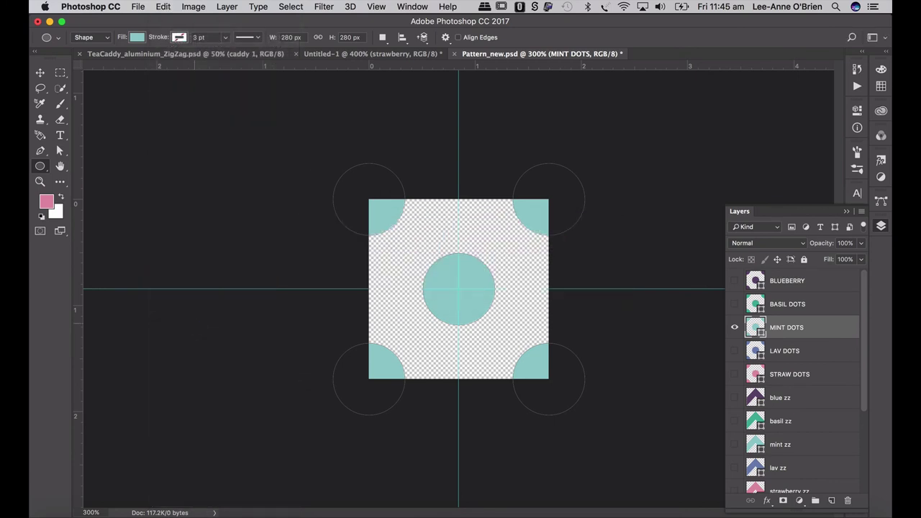
# Show only the LAV DOTS layer and define its tile as a pattern named LAV DOT.
pyautogui.click(734, 327)
pyautogui.click(735, 350)
pyautogui.click(800, 352)
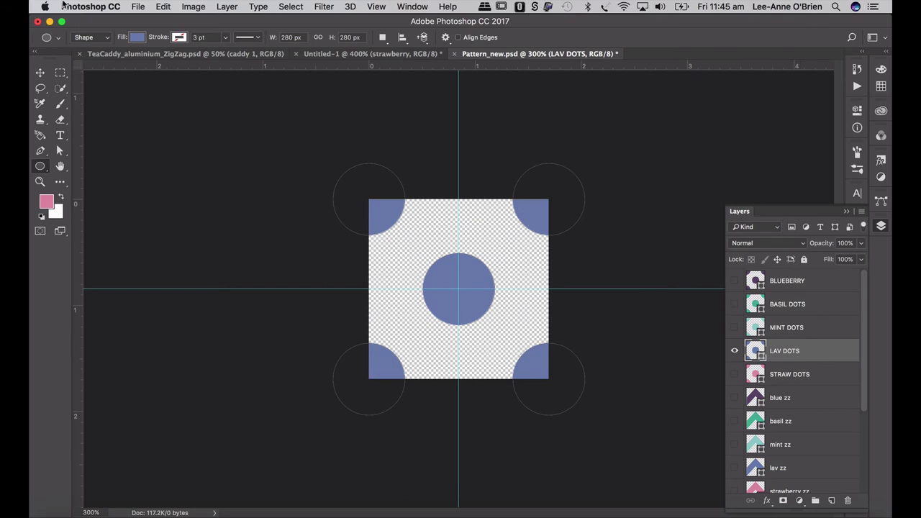
pyautogui.click(163, 6)
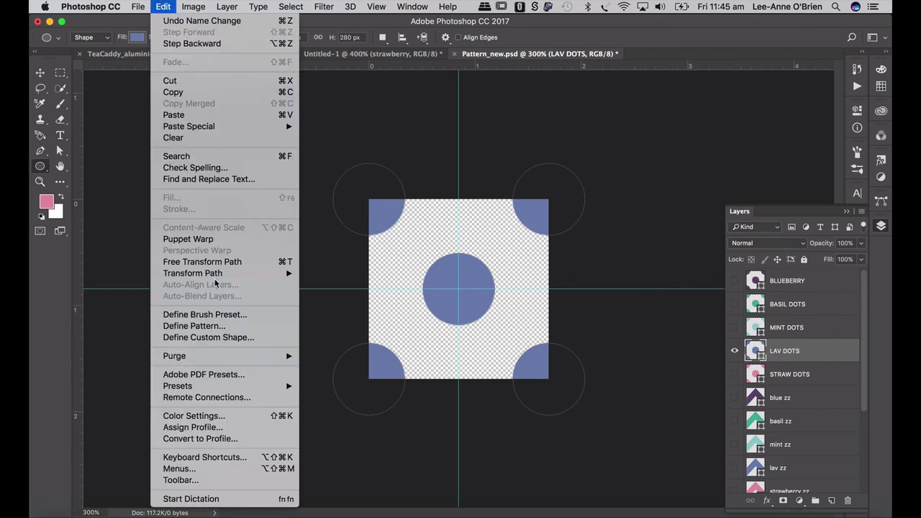
pyautogui.click(213, 328)
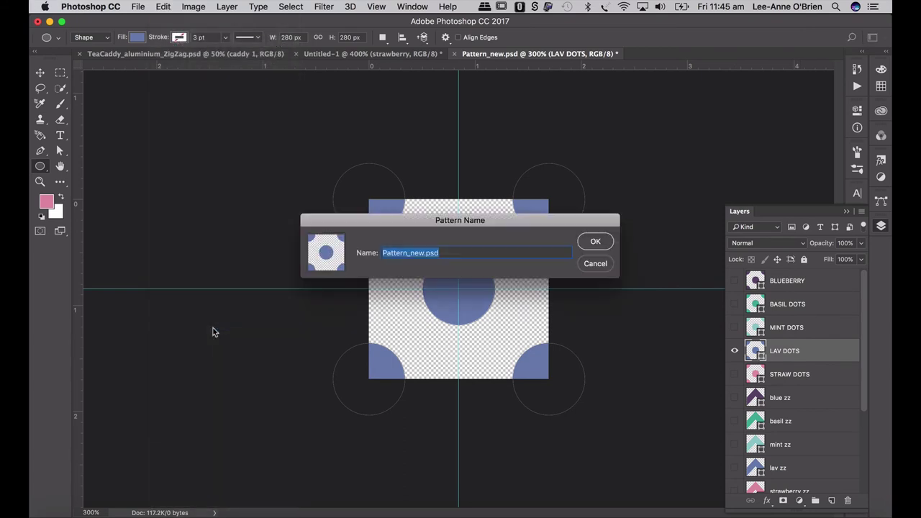
pyautogui.write('LAV DOT')
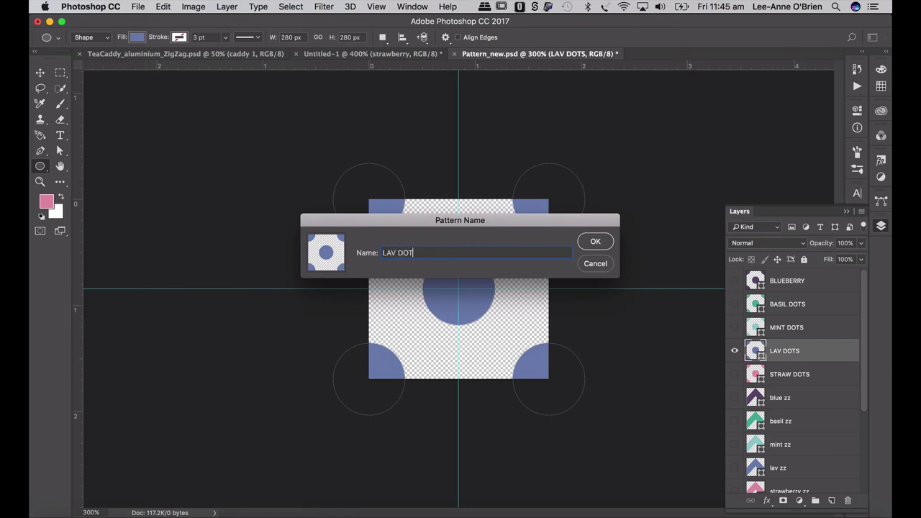
pyautogui.press('Return')
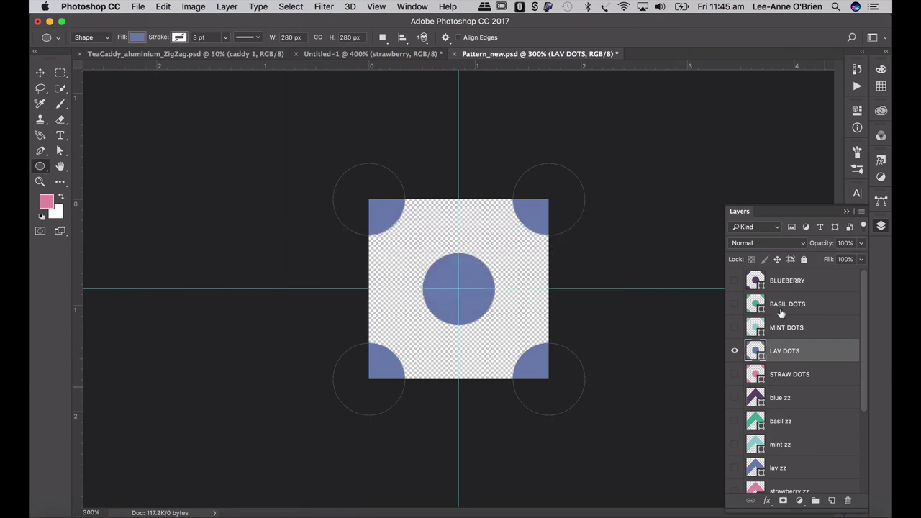
# Save the zigzag tea caddy mockup as a new file named TeaCaddy_aluminium_DOT.psd.
pyautogui.click(208, 58)
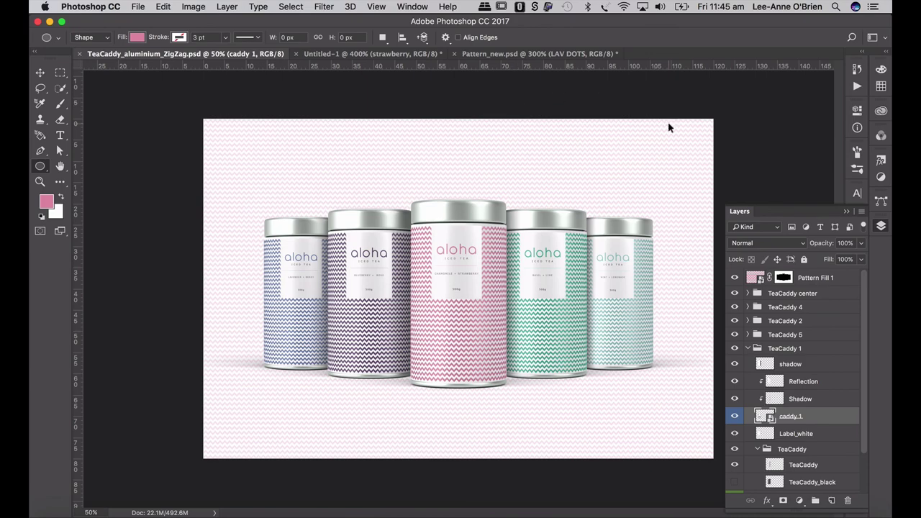
pyautogui.press('super+shift+s')
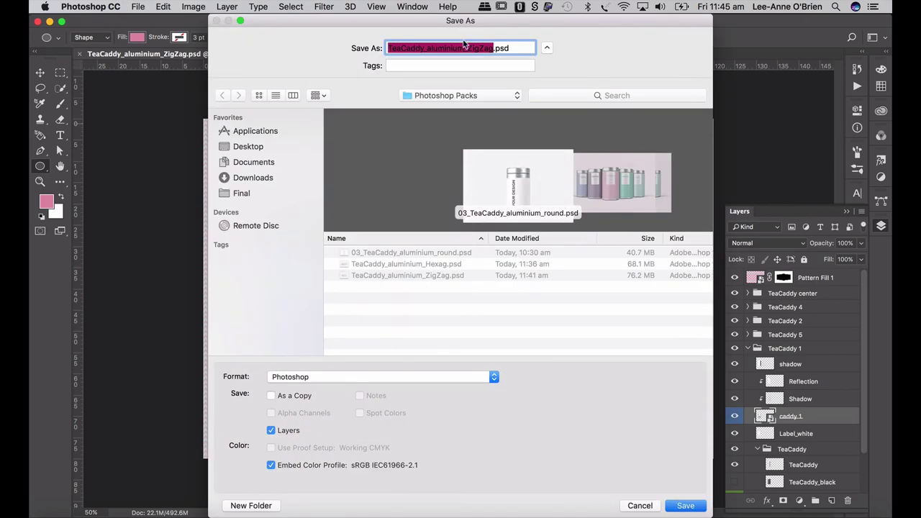
pyautogui.click(466, 46)
pyautogui.moveTo(492, 50); pyautogui.dragTo(471, 51)
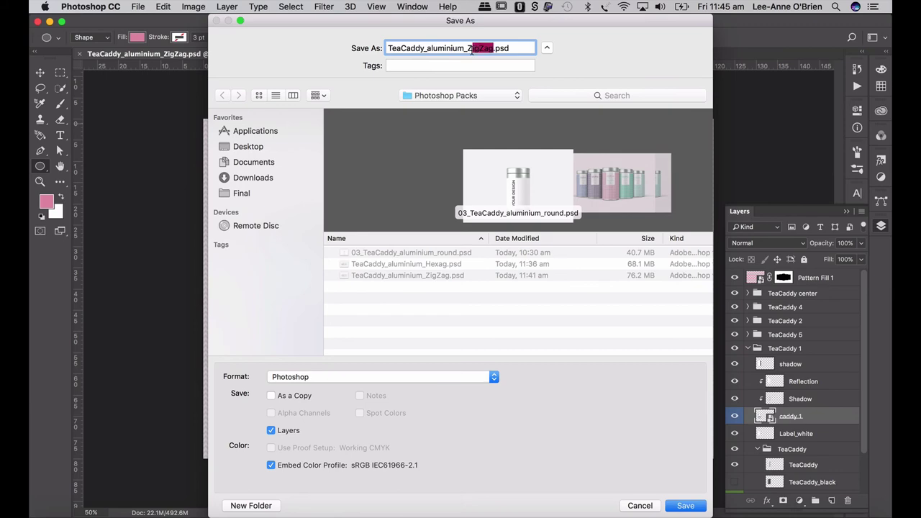
pyautogui.write('DOT')
pyautogui.press('Return')
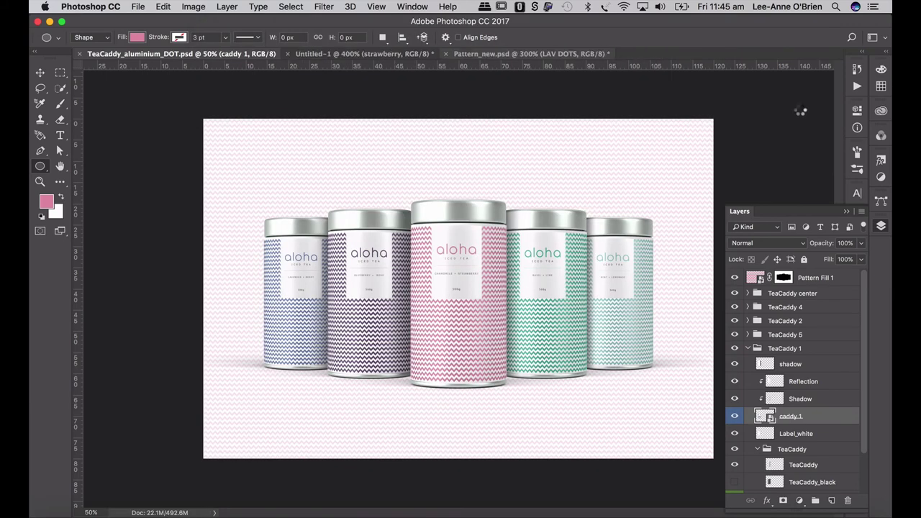
# Switch the background Pattern Fill 1 smart object to the pink dot pattern, save it, and set the layer's opacity to 30%.
pyautogui.click(748, 348)
pyautogui.doubleClick(754, 278)
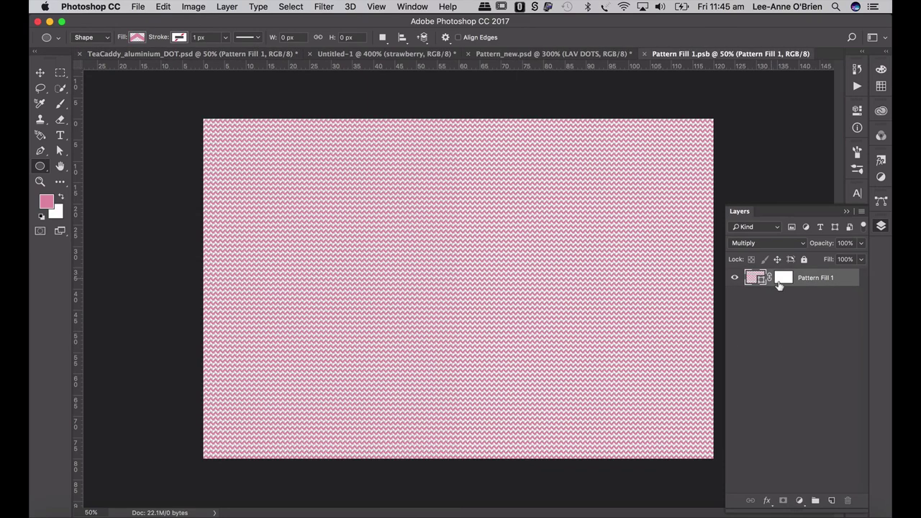
pyautogui.doubleClick(754, 277)
pyautogui.click(572, 146)
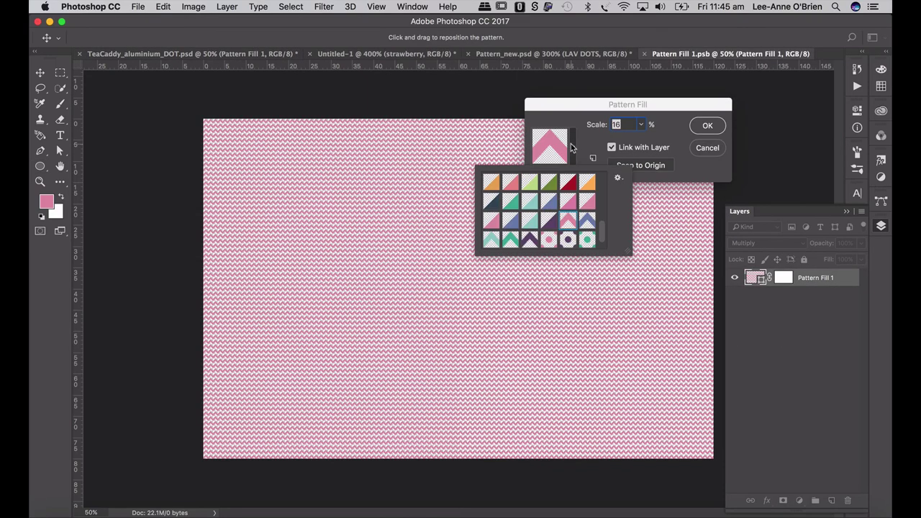
pyautogui.click(548, 241)
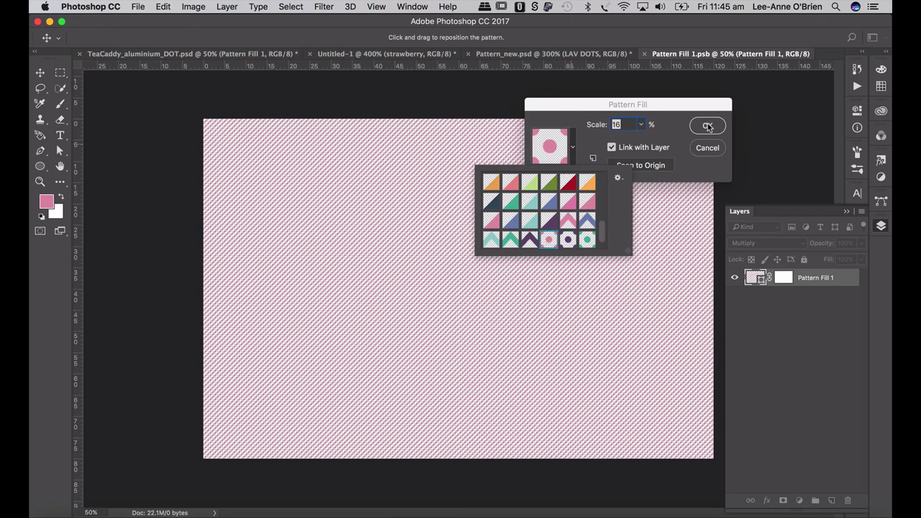
pyautogui.click(707, 126)
pyautogui.click(707, 126)
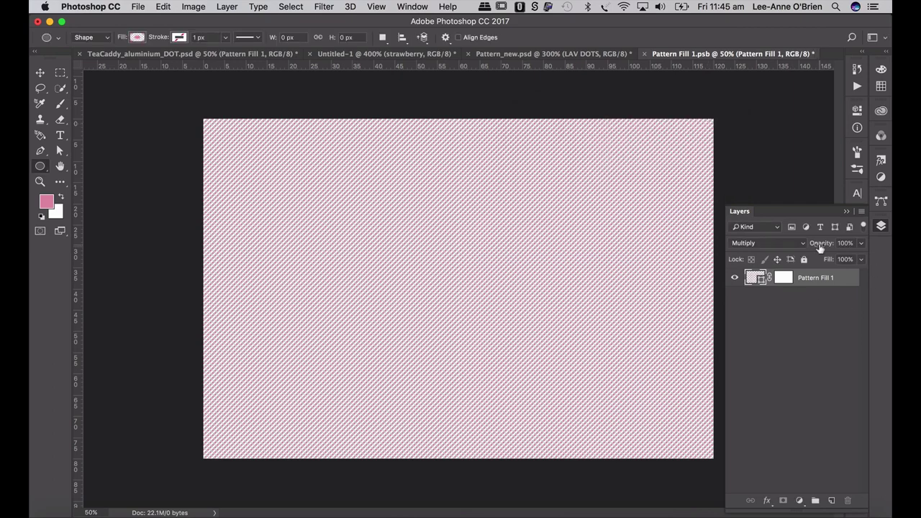
pyautogui.click(644, 54)
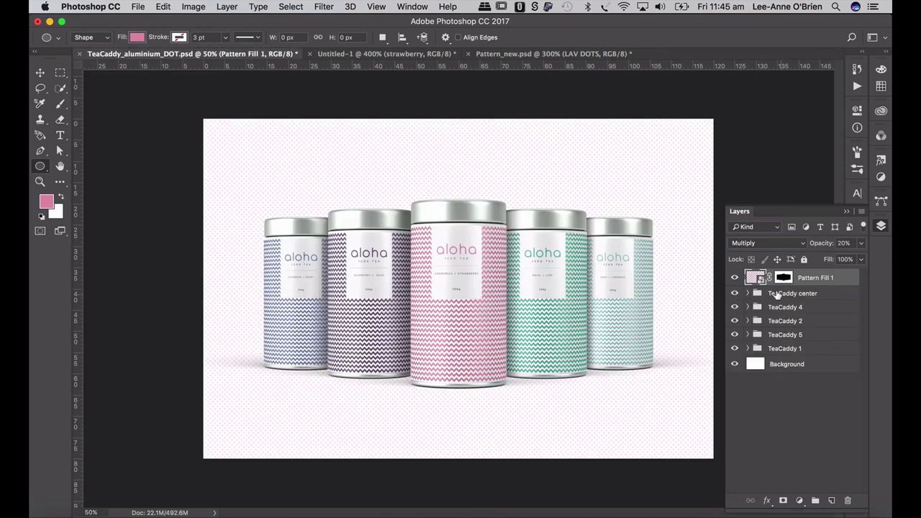
pyautogui.click(860, 243)
pyautogui.moveTo(816, 259); pyautogui.dragTo(822, 260)
# Replace the zigzag fill in the TeaCaddy center design with the pink dot pattern, then save and close the smart object.
pyautogui.click(747, 293)
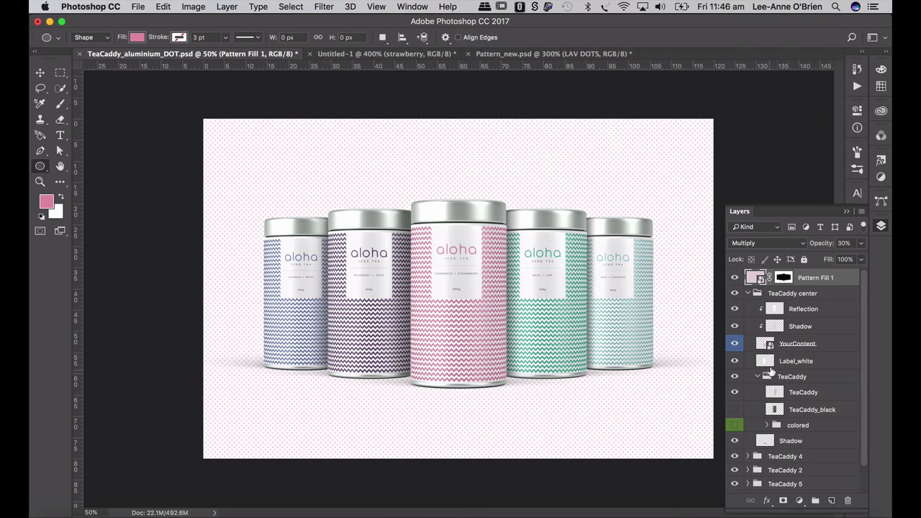
pyautogui.doubleClick(765, 344)
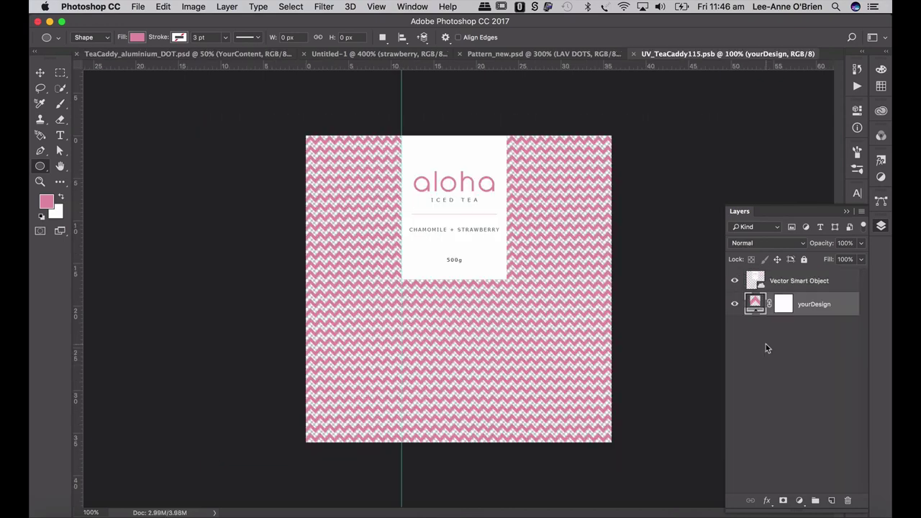
pyautogui.doubleClick(756, 304)
pyautogui.click(572, 150)
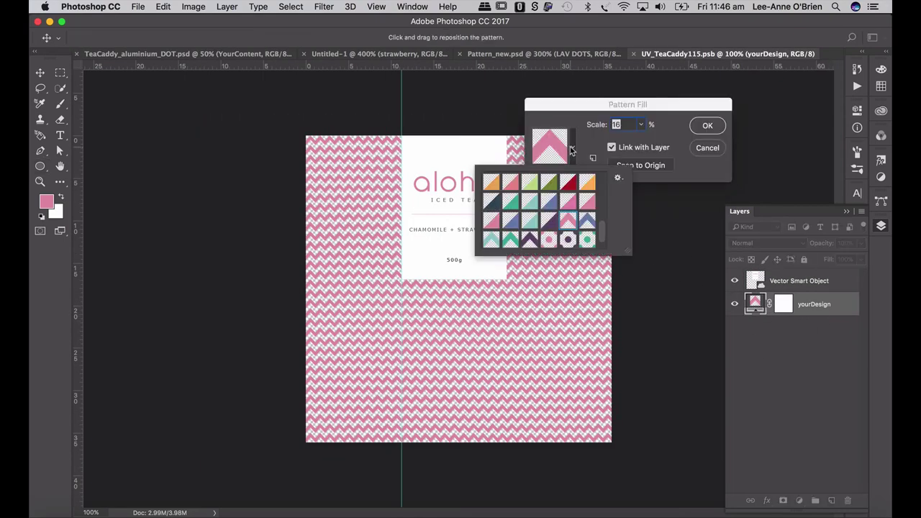
pyautogui.click(548, 239)
pyautogui.click(714, 127)
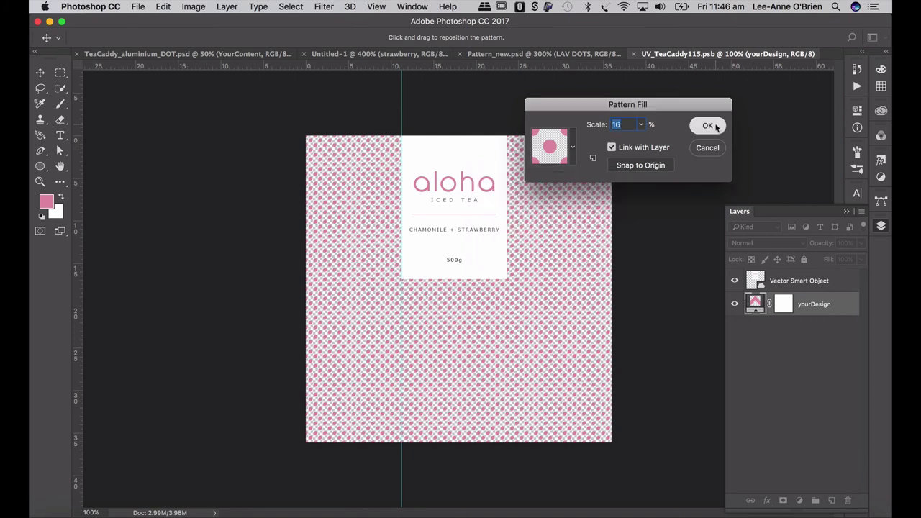
pyautogui.click(714, 127)
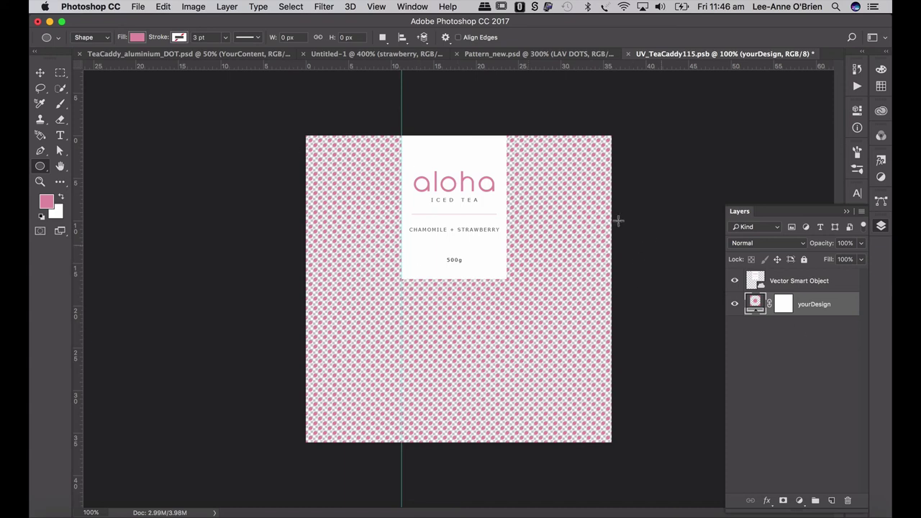
pyautogui.click(41, 72)
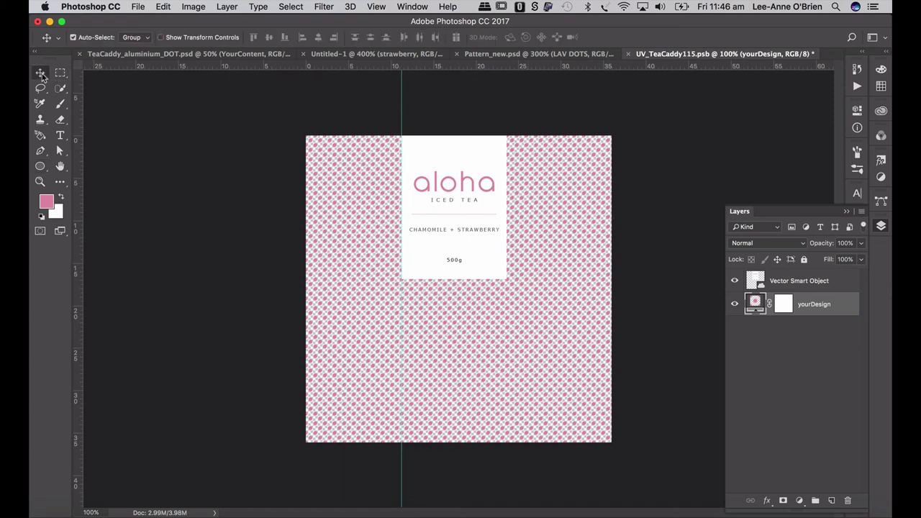
pyautogui.press('super+s')
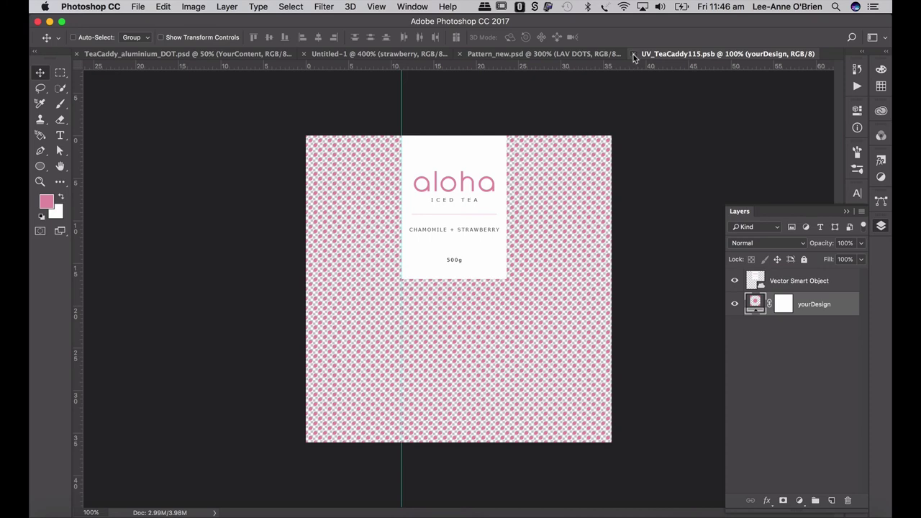
pyautogui.click(633, 55)
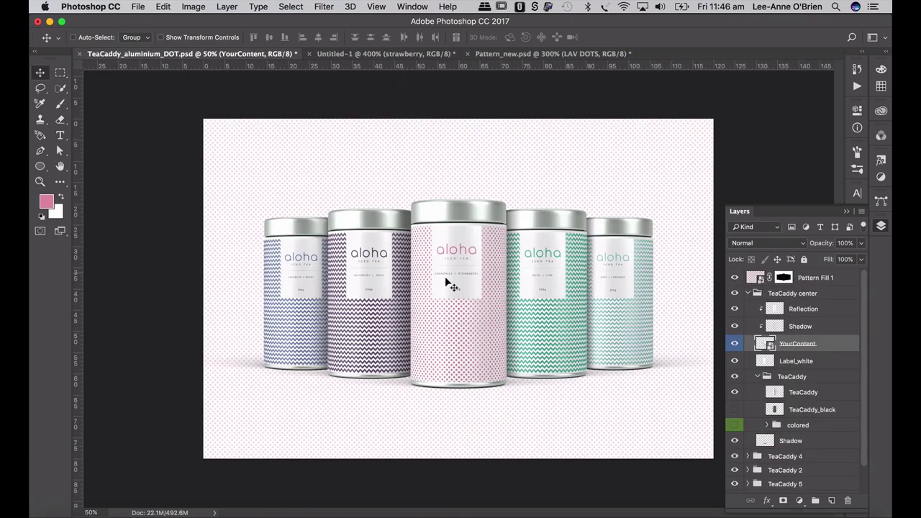
# Replace the zigzag fill in the caddy 4 basil and lime design with the green dot pattern, saving and closing the smart object.
pyautogui.click(748, 293)
pyautogui.click(747, 307)
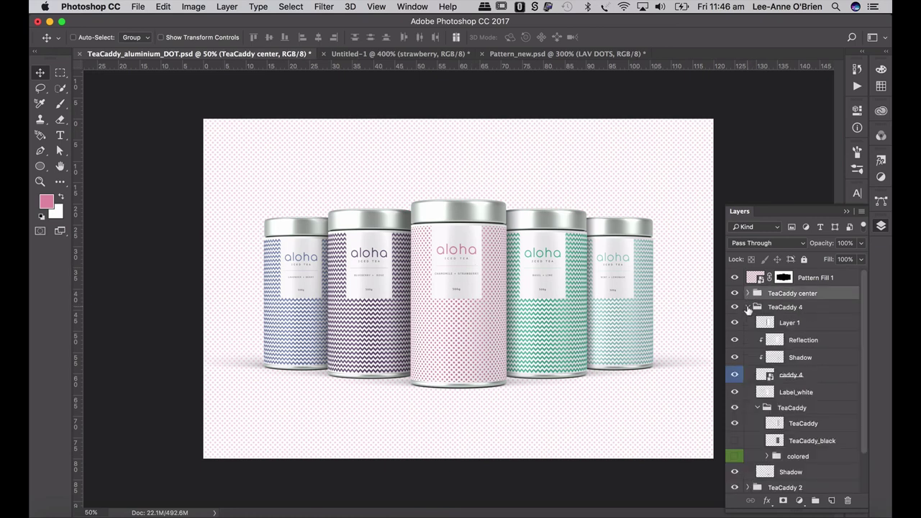
pyautogui.doubleClick(768, 376)
pyautogui.doubleClick(754, 304)
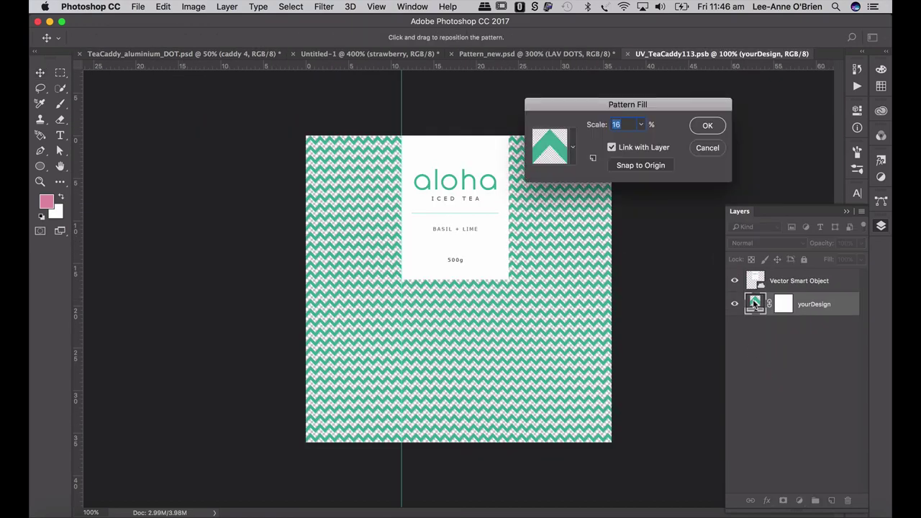
pyautogui.click(572, 148)
pyautogui.click(587, 240)
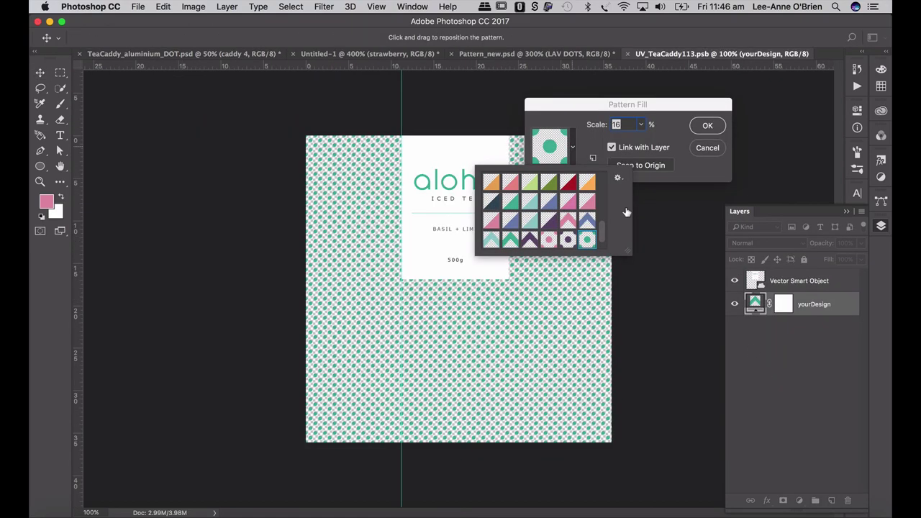
pyautogui.click(705, 128)
pyautogui.press('super+s')
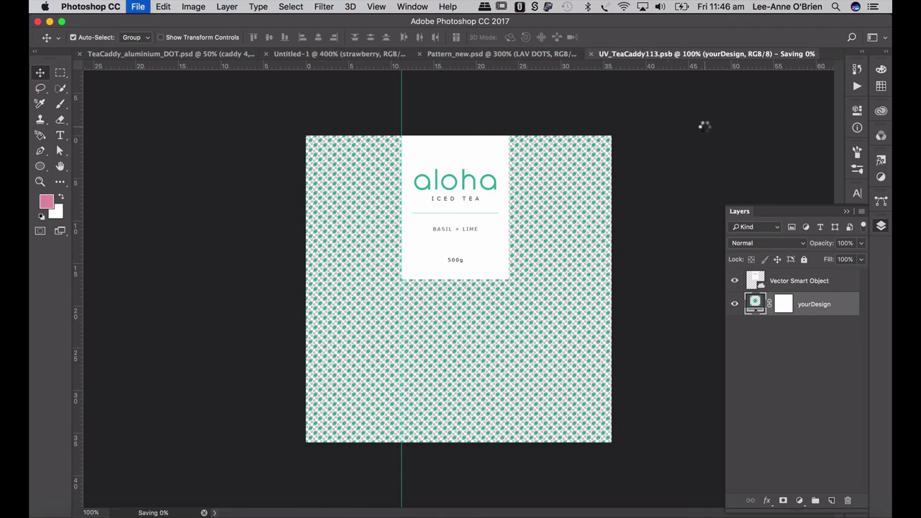
pyautogui.press('super+w')
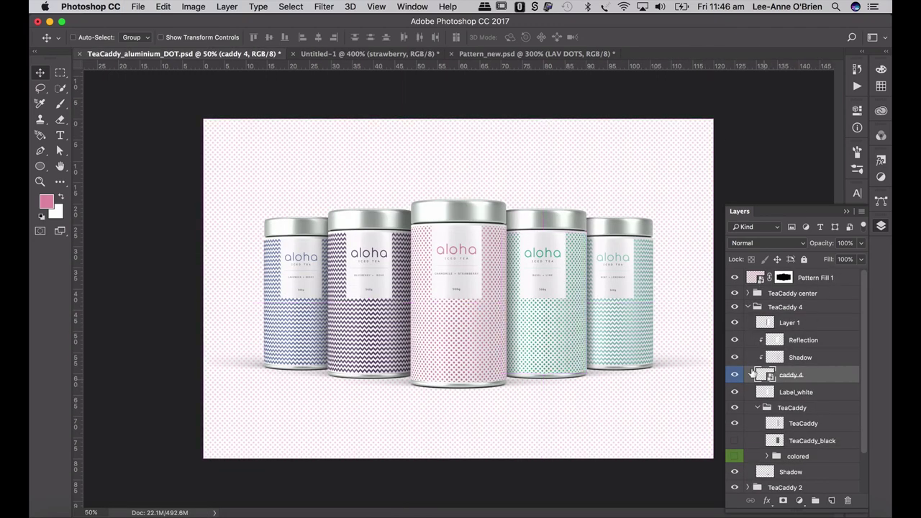
# Replace the zigzag fill in the caddy 2 blueberry and rose design with the dark purple dot pattern, saving and closing the smart object.
pyautogui.click(746, 307)
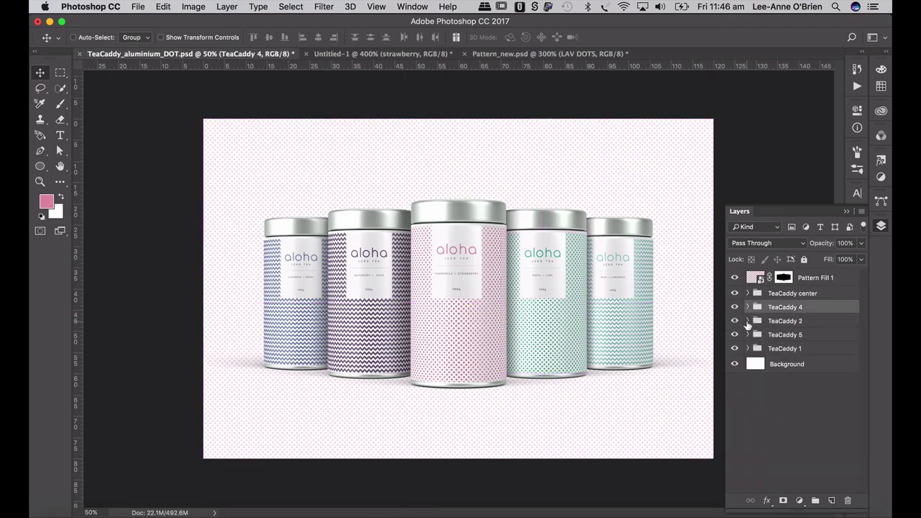
pyautogui.click(748, 321)
pyautogui.doubleClick(761, 389)
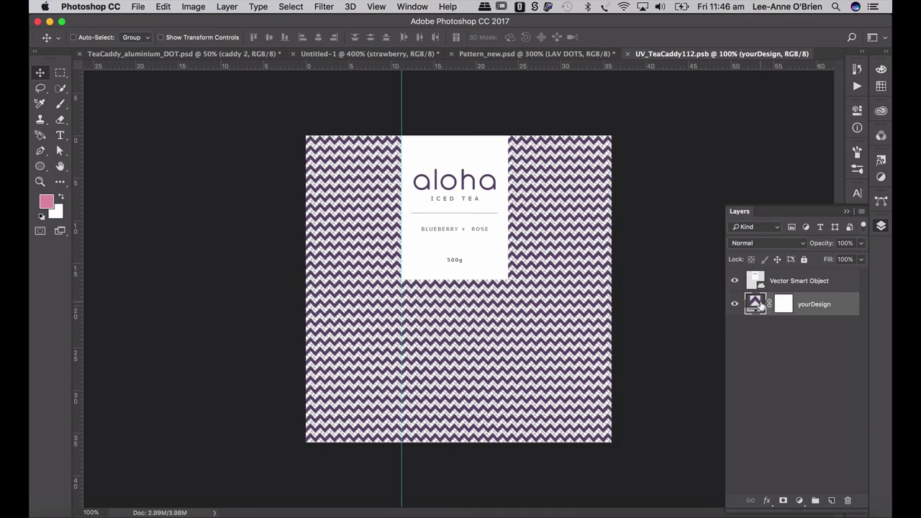
pyautogui.doubleClick(755, 303)
pyautogui.click(573, 150)
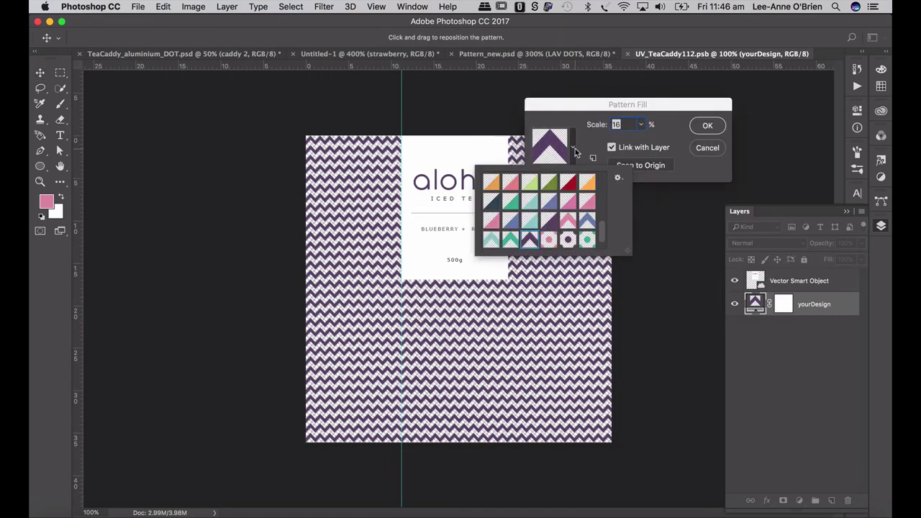
pyautogui.click(568, 240)
pyautogui.click(707, 126)
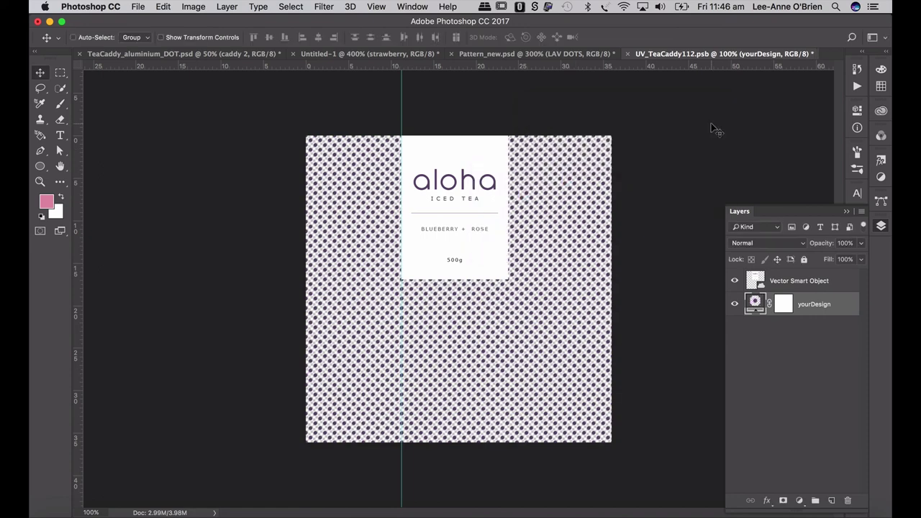
pyautogui.press('super+s')
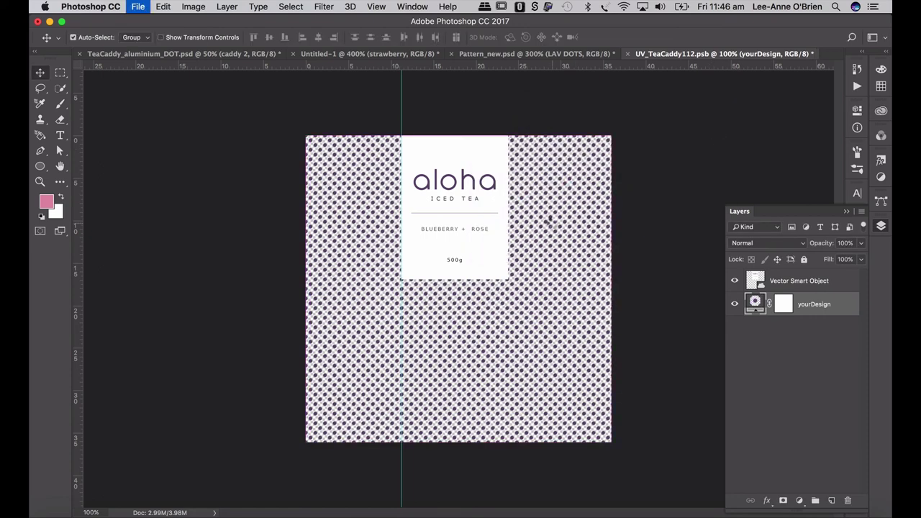
pyautogui.press('super+w')
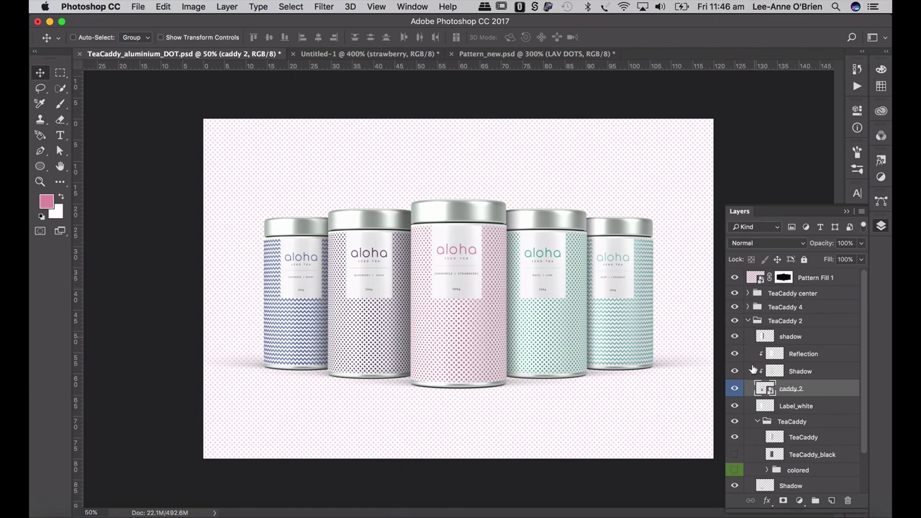
# Replace the zigzag fill in the caddy 5 mint and lemonade design with the light teal dot pattern, saving and closing the smart object.
pyautogui.click(748, 320)
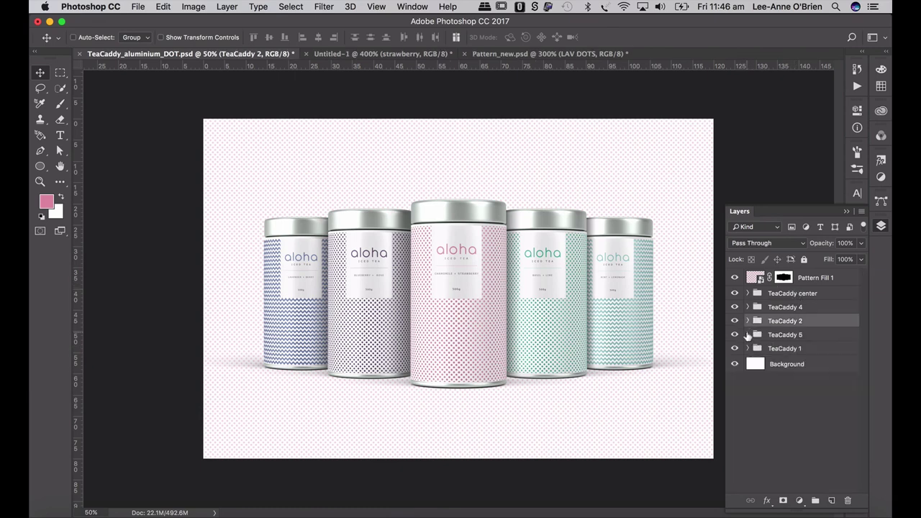
pyautogui.click(748, 335)
pyautogui.doubleClick(770, 403)
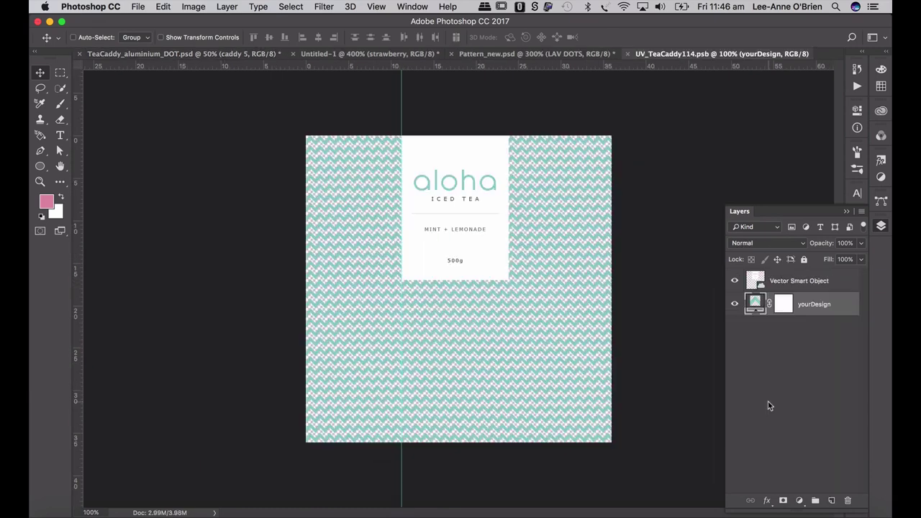
pyautogui.doubleClick(755, 303)
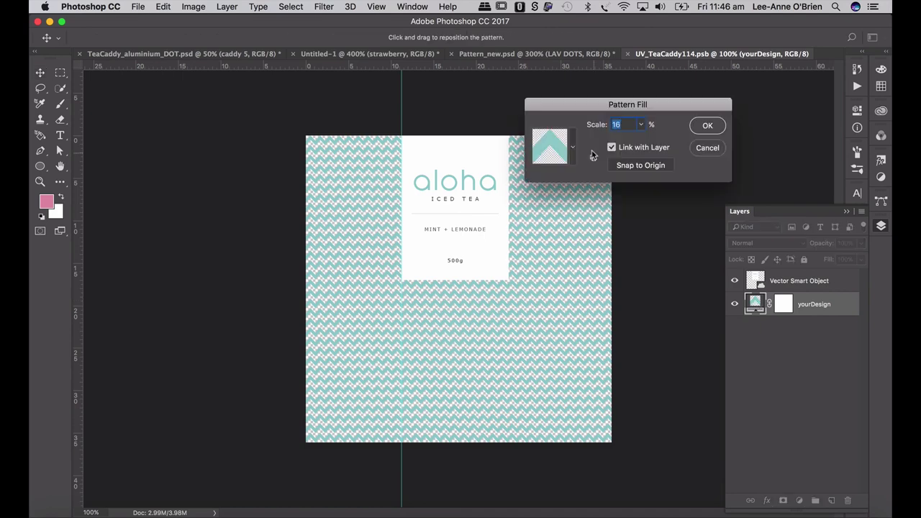
pyautogui.click(571, 148)
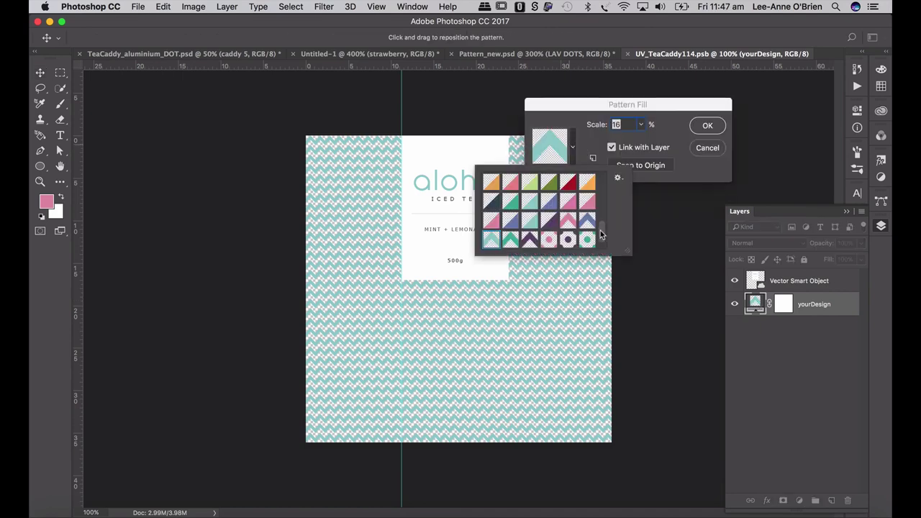
pyautogui.scroll(-1, 600, 230)
pyautogui.click(491, 239)
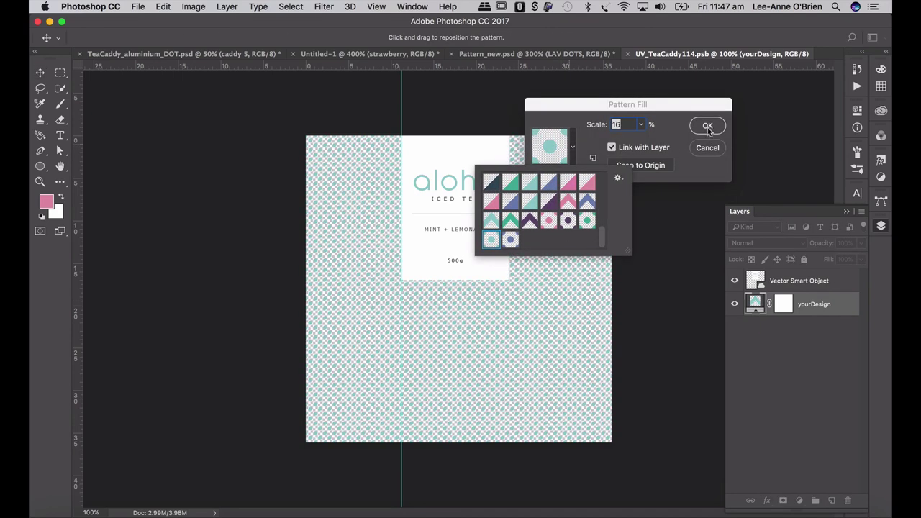
pyautogui.click(707, 128)
pyautogui.press('super+s')
pyautogui.press('super+w')
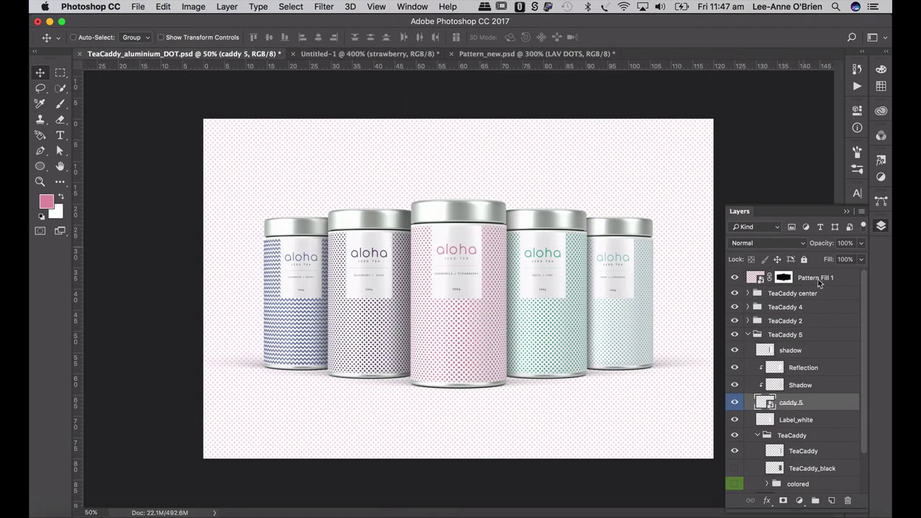
# Replace the zigzag fill in the caddy 1 lavender and berry design with the lavender-blue dot pattern, saving and closing the smart object.
pyautogui.click(746, 335)
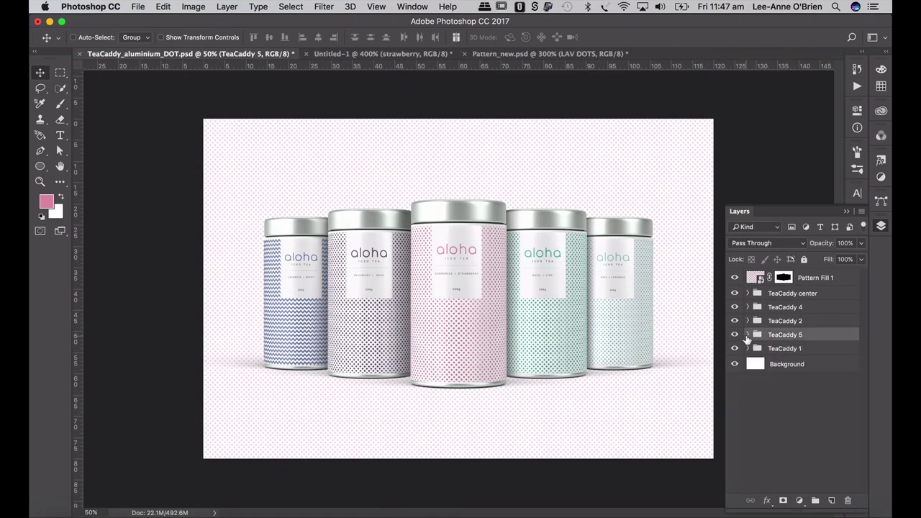
pyautogui.click(747, 349)
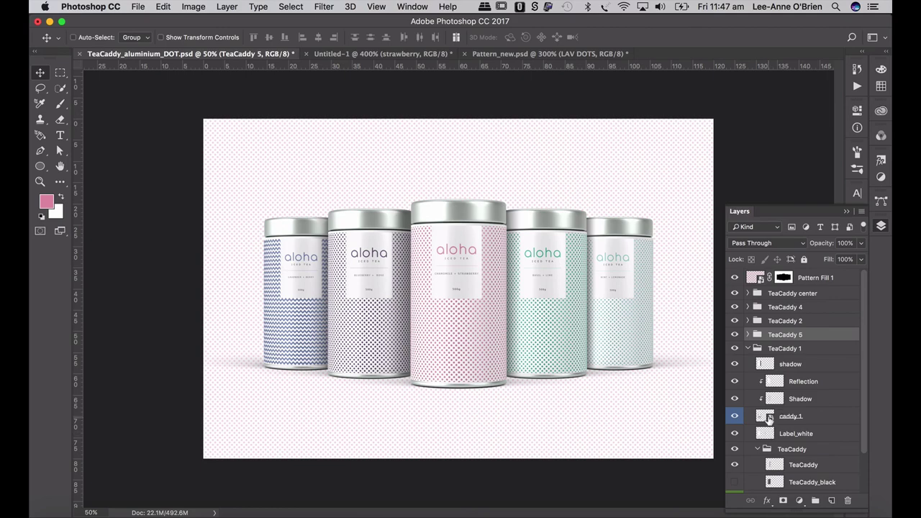
pyautogui.doubleClick(767, 418)
pyautogui.doubleClick(758, 308)
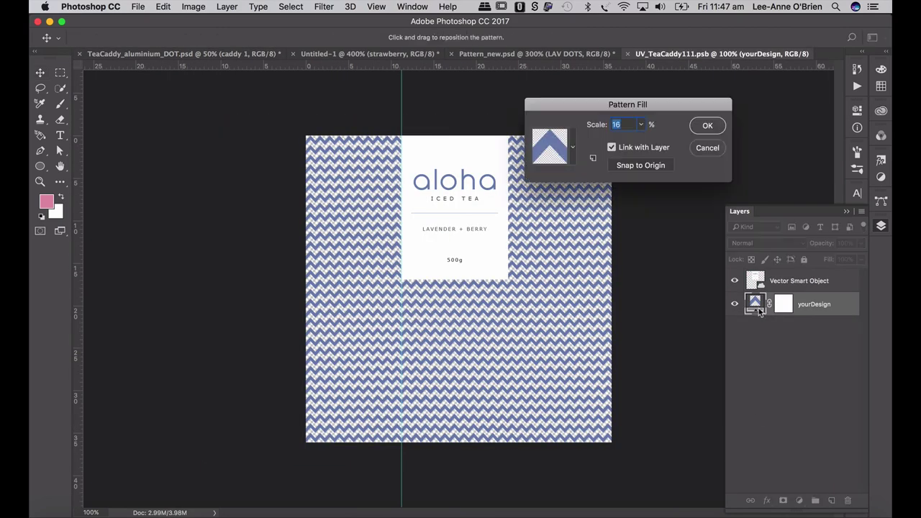
pyautogui.click(574, 148)
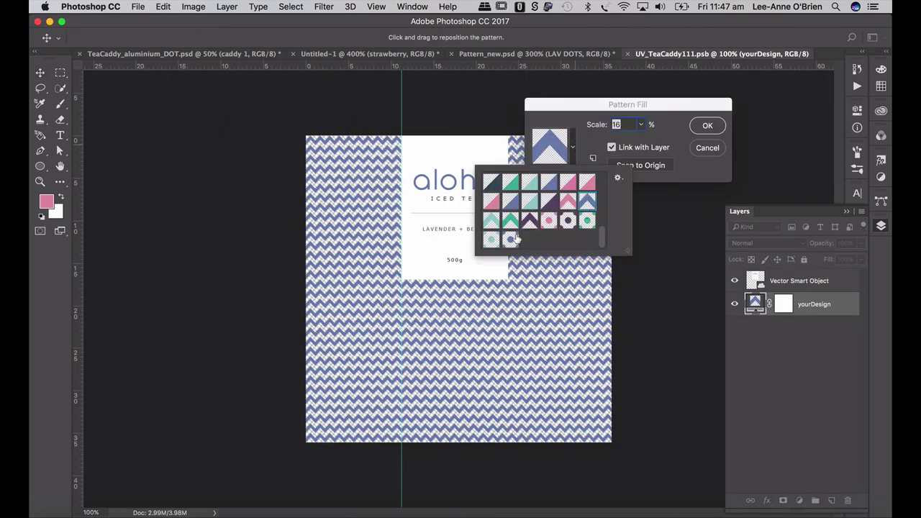
pyautogui.click(510, 239)
pyautogui.click(701, 126)
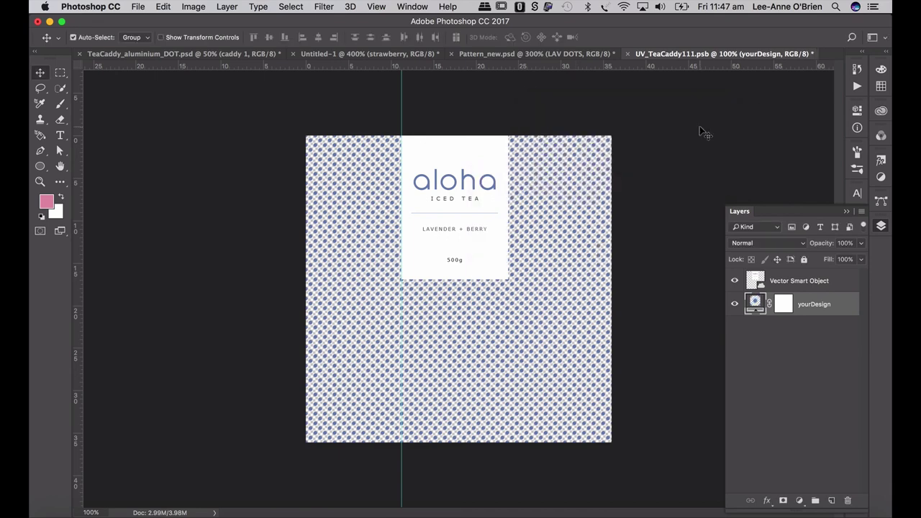
pyautogui.press('super+s')
pyautogui.press('super+w')
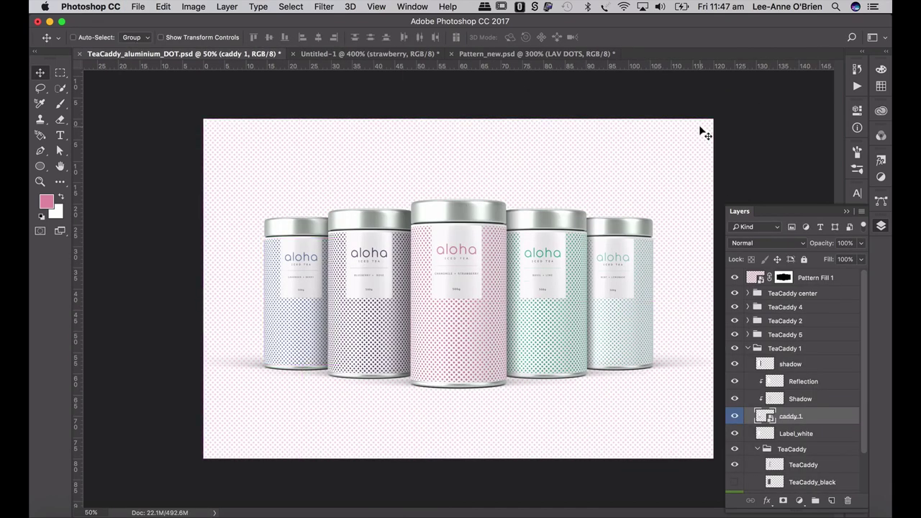
pyautogui.click(748, 348)
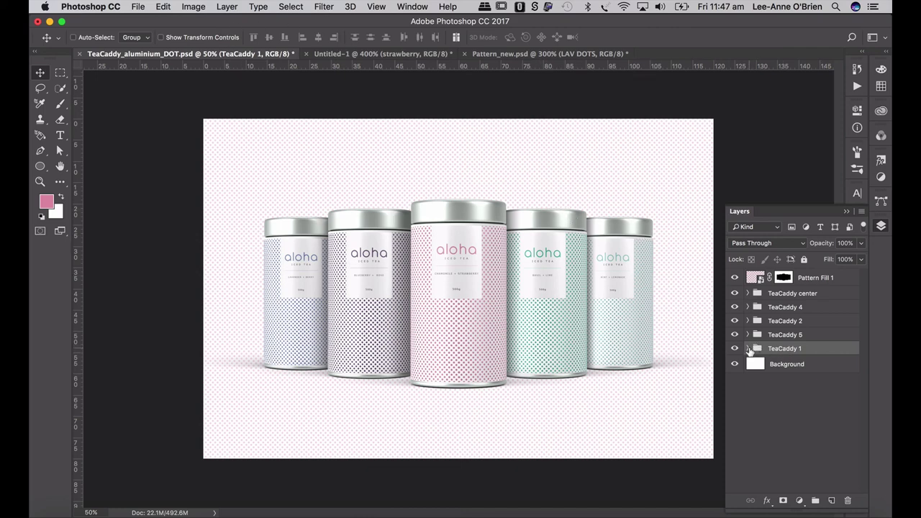
# Open TeaCaddy_aluminium_Hexag.psd and collapse its TeaCaddy 5 layer group.
pyautogui.press('super+o')
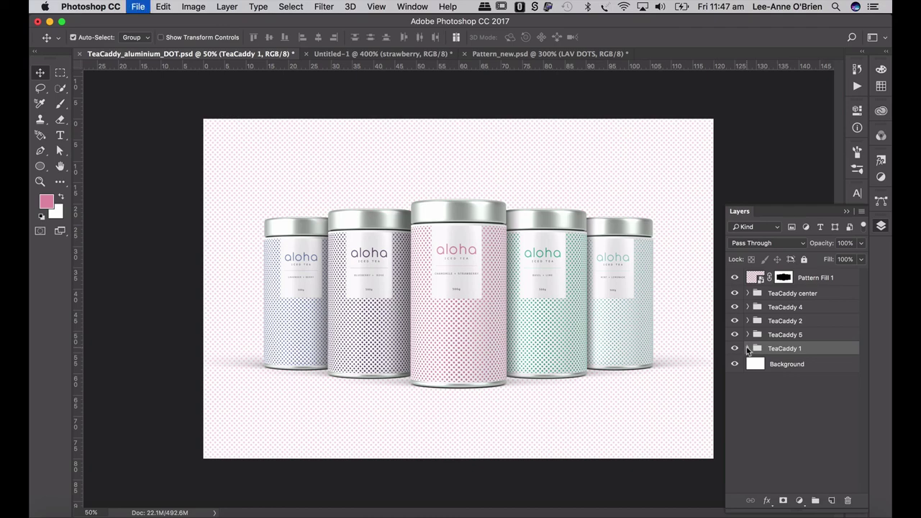
pyautogui.doubleClick(311, 105)
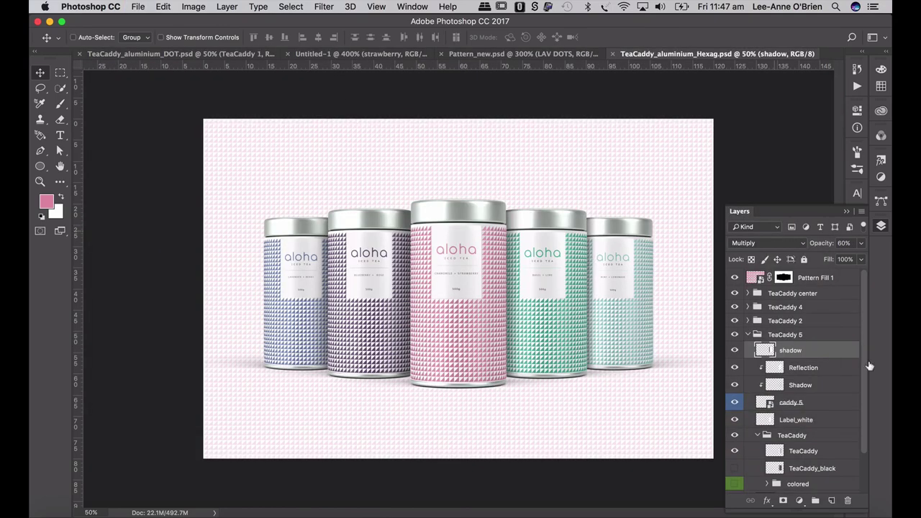
pyautogui.click(747, 335)
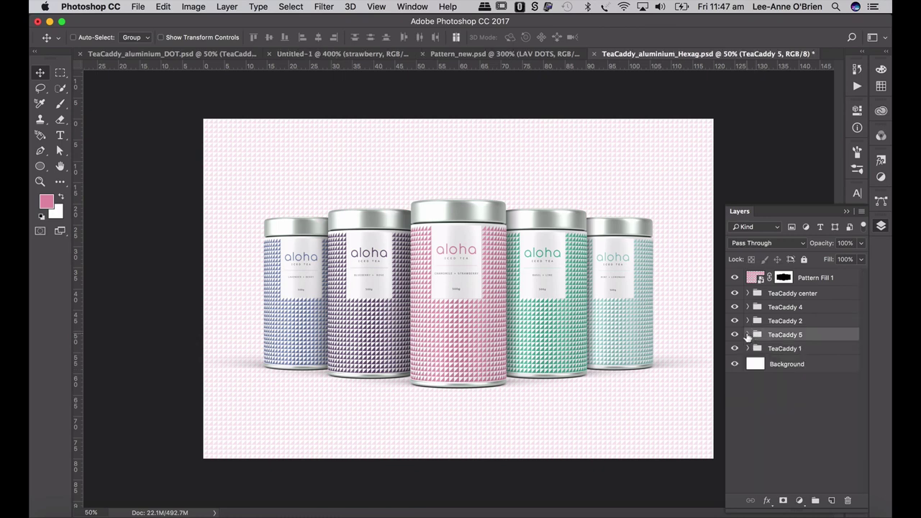
# Hide the Label_white layer in the TeaCaddy center group so the metal shows through the triangle pattern.
pyautogui.click(747, 294)
pyautogui.scroll(-2, 752, 366)
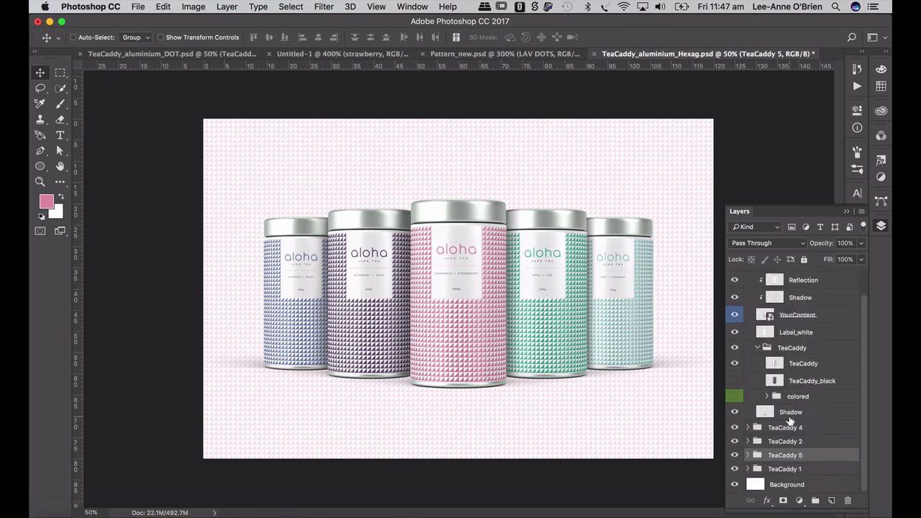
pyautogui.click(734, 334)
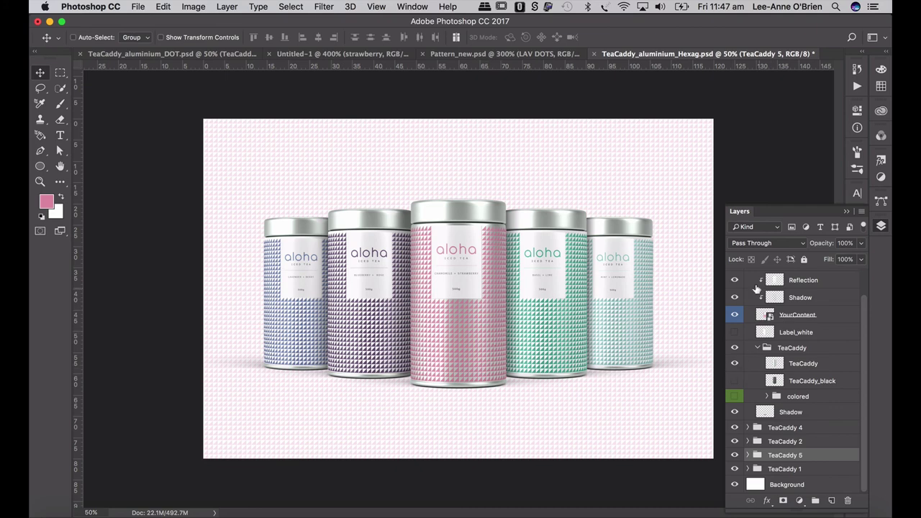
pyautogui.click(794, 347)
pyautogui.scroll(2, 794, 347)
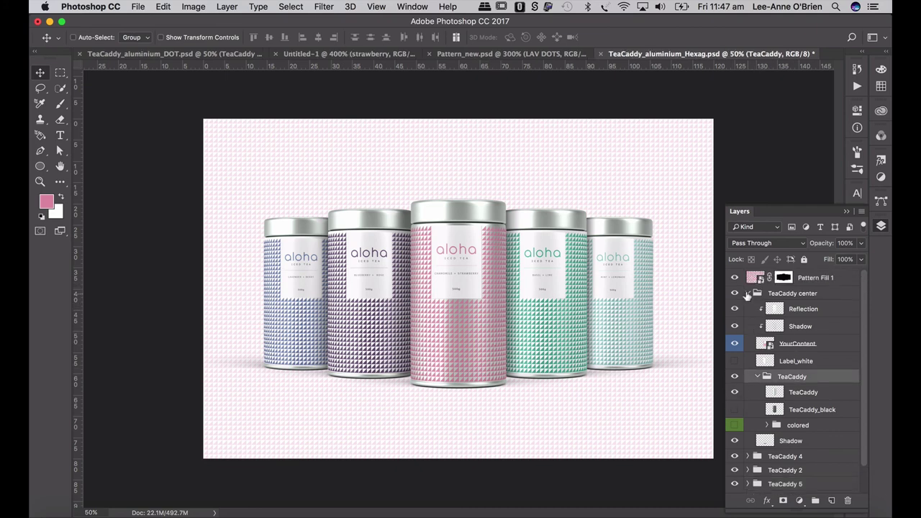
pyautogui.click(746, 294)
# Hide the Label_white layers in the TeaCaddy 4 and TeaCaddy 2 groups.
pyautogui.click(748, 307)
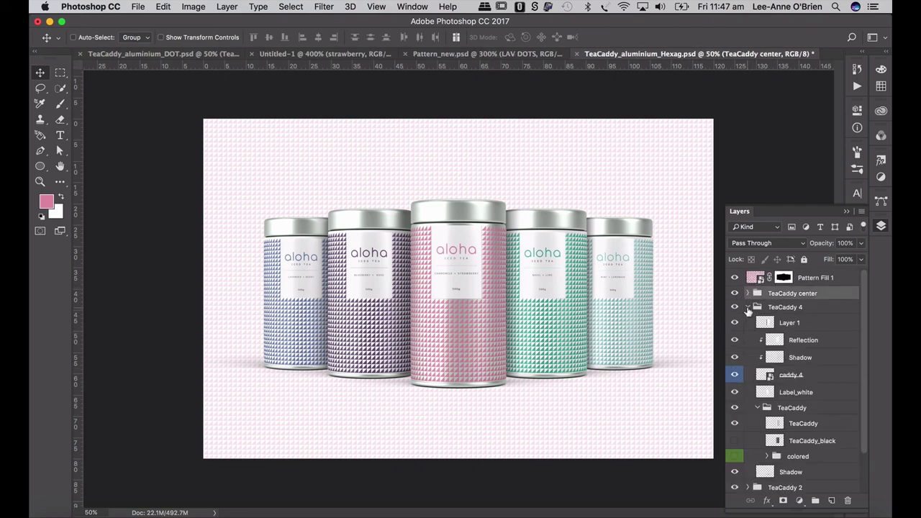
pyautogui.click(735, 392)
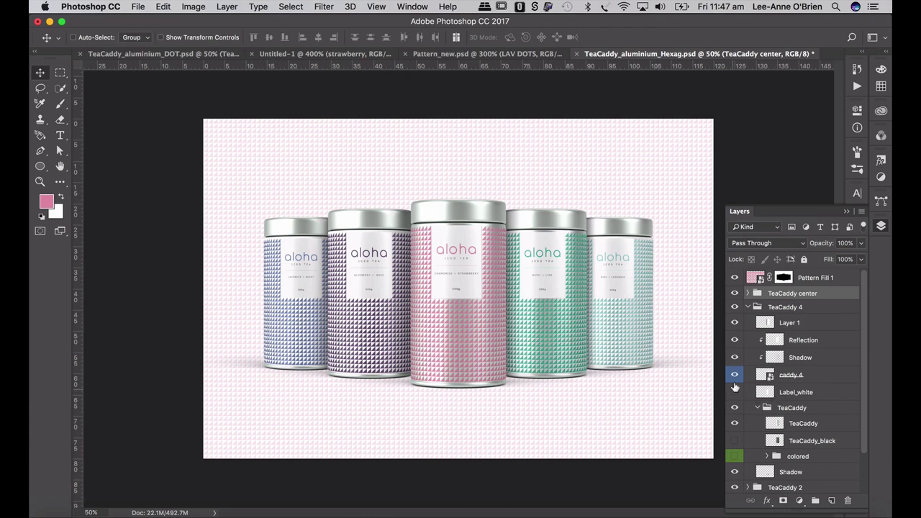
pyautogui.click(747, 307)
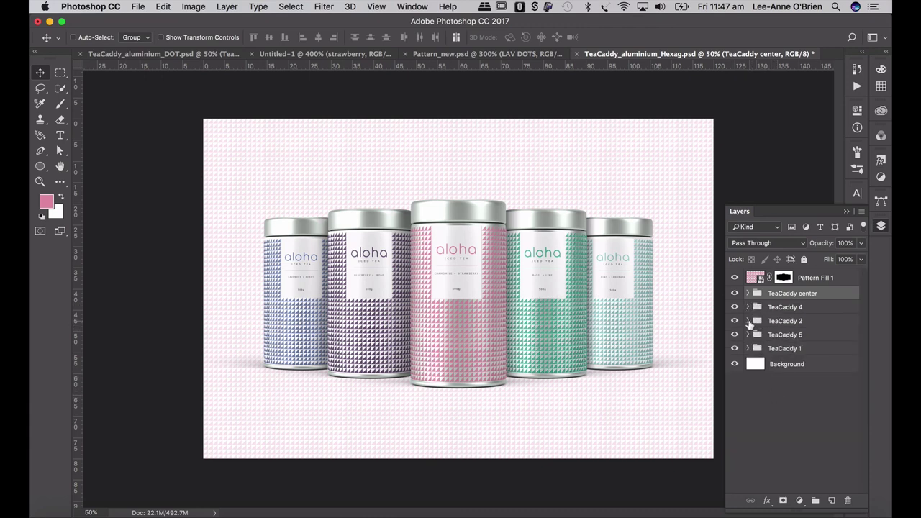
pyautogui.click(747, 321)
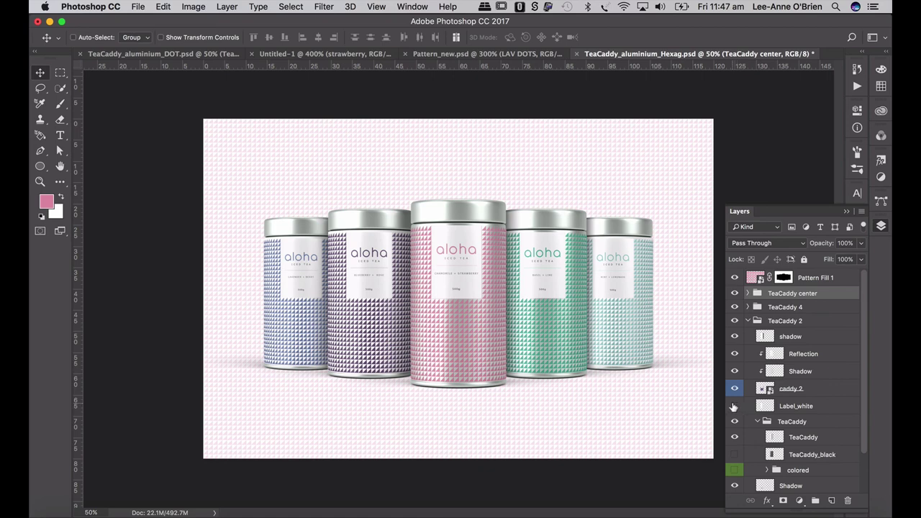
pyautogui.click(734, 406)
pyautogui.click(747, 321)
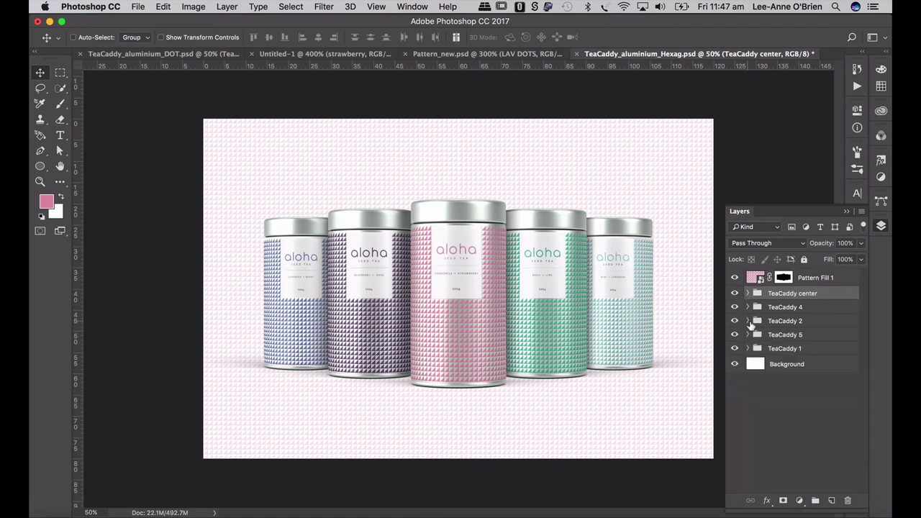
# Hide the Label_white layer in the TeaCaddy 5 group, keeping its aluminium TeaCaddy layer visible.
pyautogui.click(748, 335)
pyautogui.scroll(-2, 779, 400)
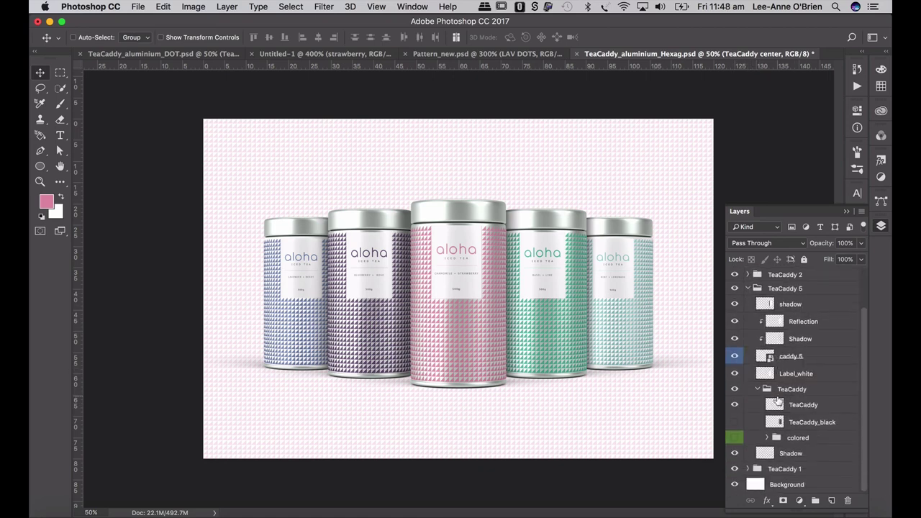
pyautogui.click(734, 405)
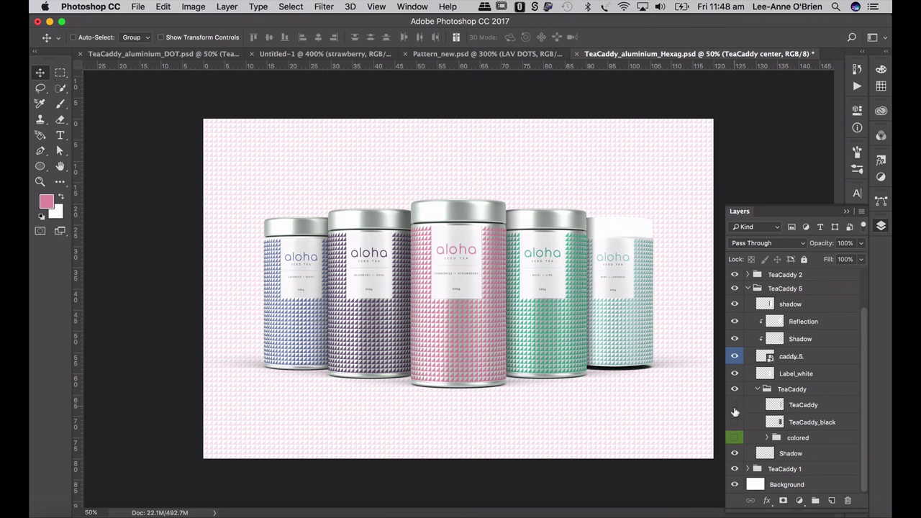
pyautogui.click(735, 407)
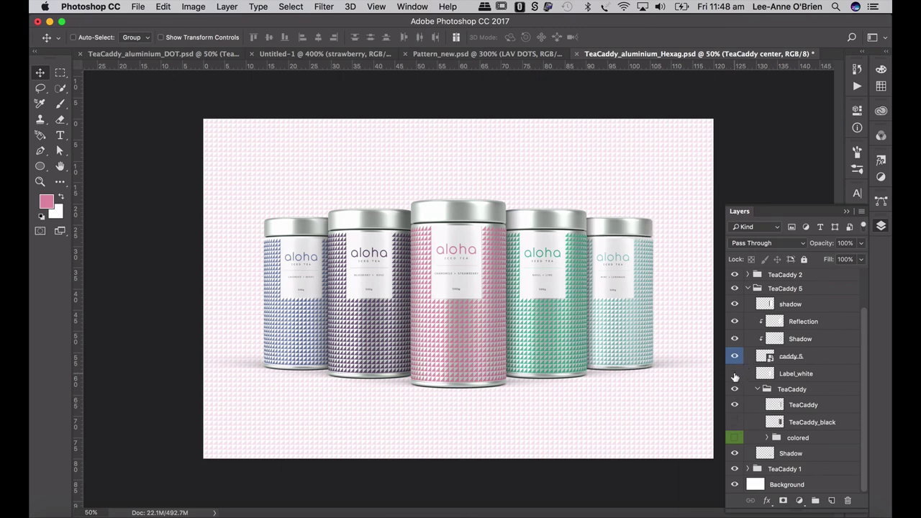
pyautogui.click(734, 374)
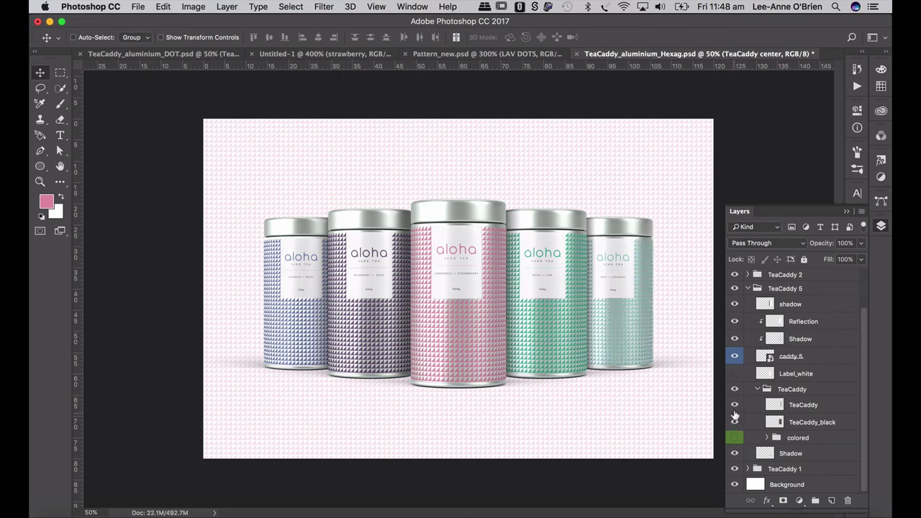
# Preview caddy 5 with the TeaCaddy_black layer in place of the aluminium TeaCaddy layer, and restore the aluminium version.
pyautogui.click(734, 405)
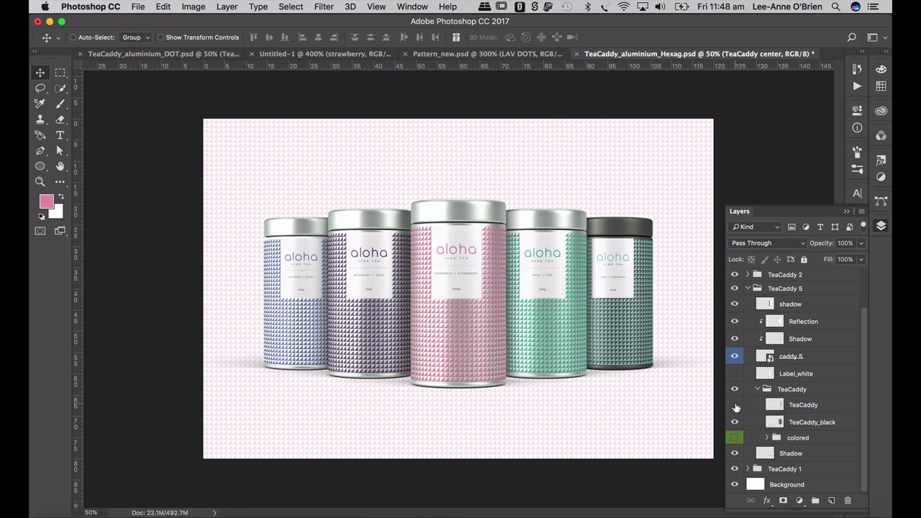
pyautogui.click(734, 406)
pyautogui.click(734, 422)
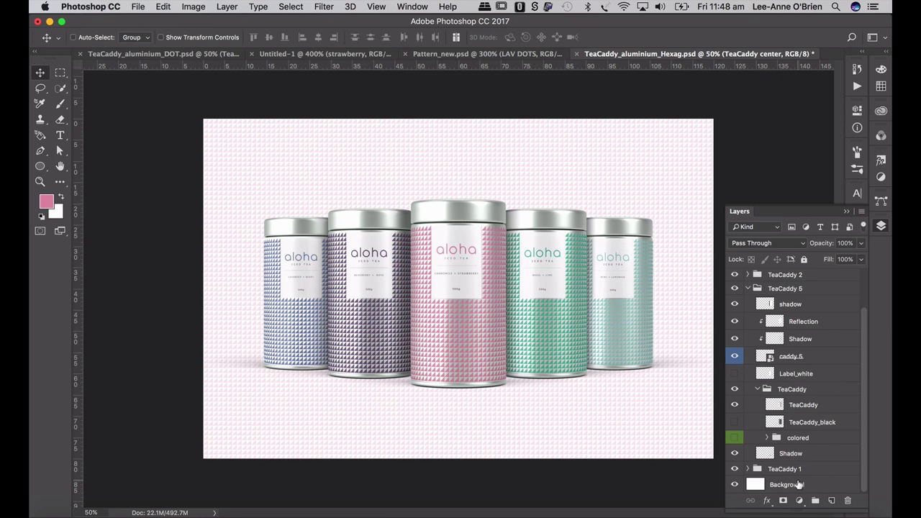
# Hide the Label_white layer in the TeaCaddy 1 group.
pyautogui.click(747, 468)
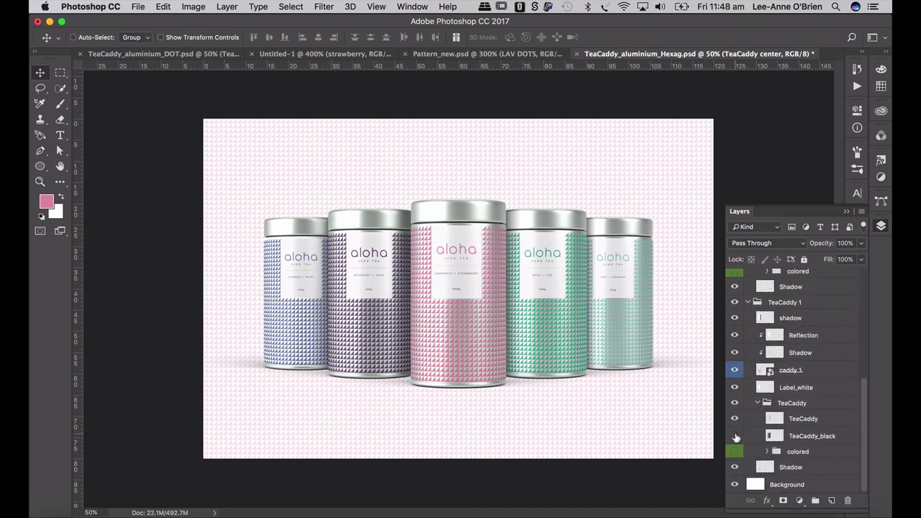
pyautogui.click(735, 388)
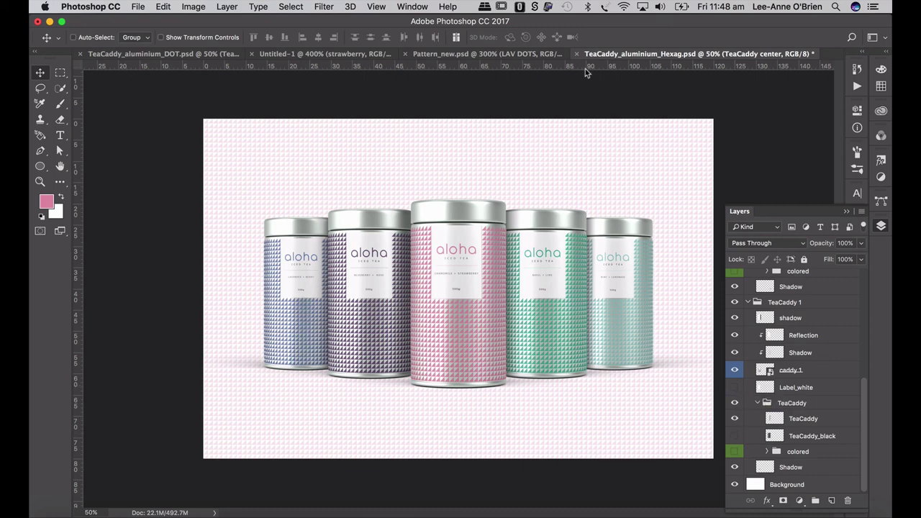
# In the TeaCaddy_aluminium_DOT document, show the colored group in TeaCaddy 1 and hide its aluminium TeaCaddy layer.
pyautogui.click(203, 55)
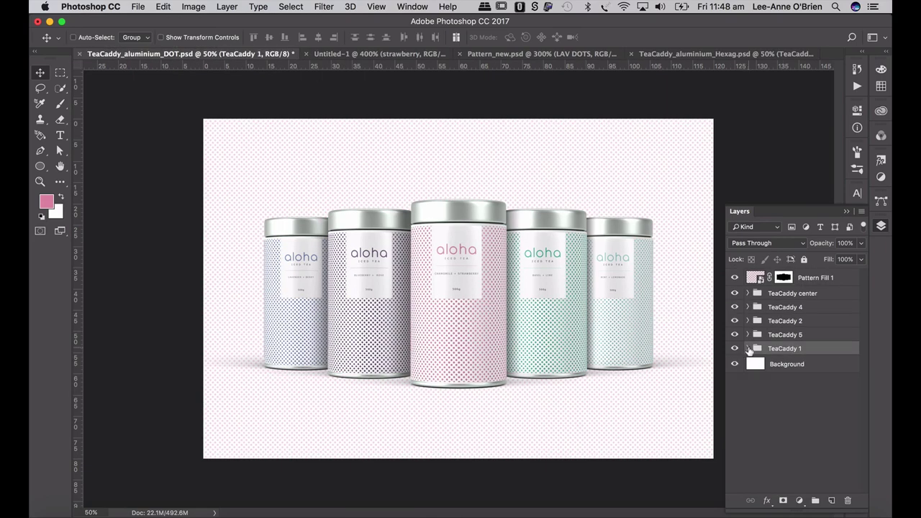
pyautogui.click(747, 348)
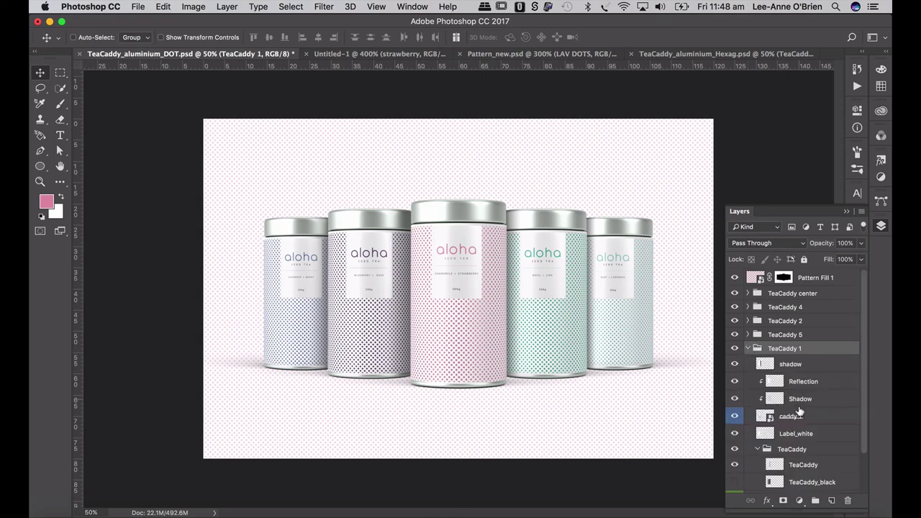
pyautogui.scroll(-2, 797, 412)
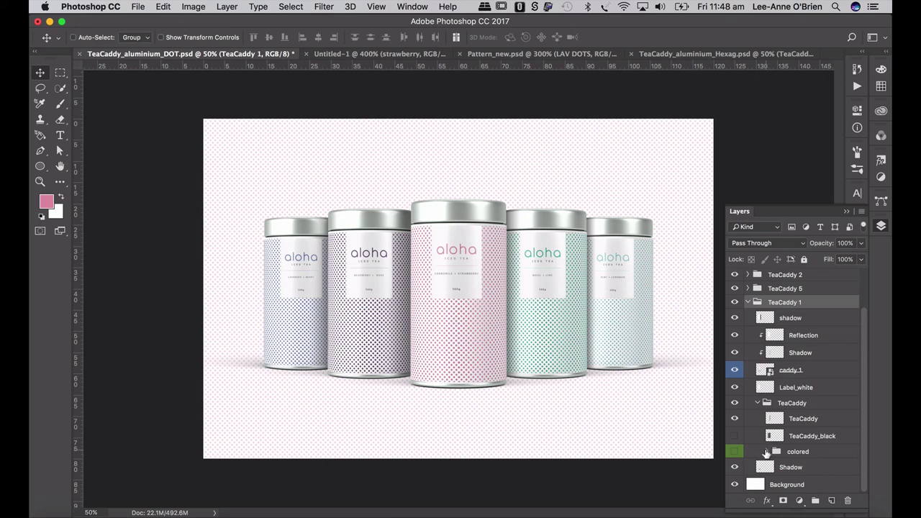
pyautogui.click(734, 452)
pyautogui.click(766, 452)
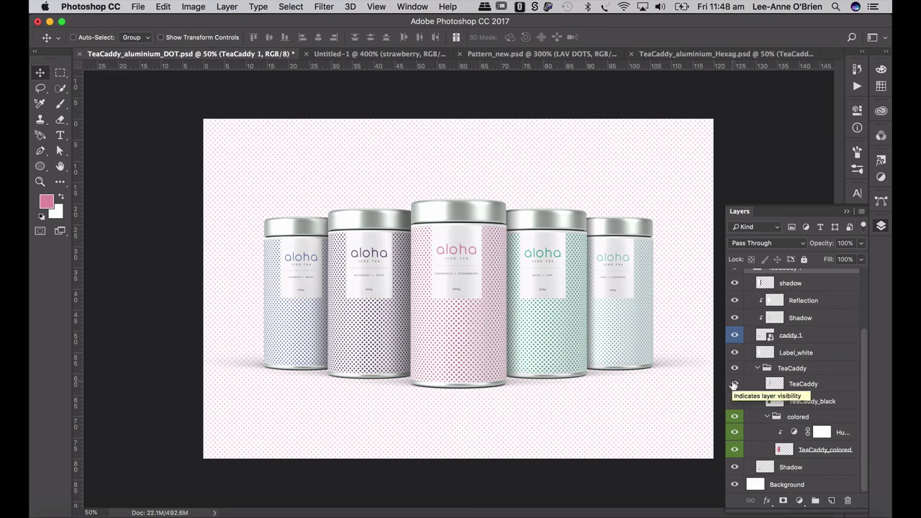
pyautogui.click(733, 385)
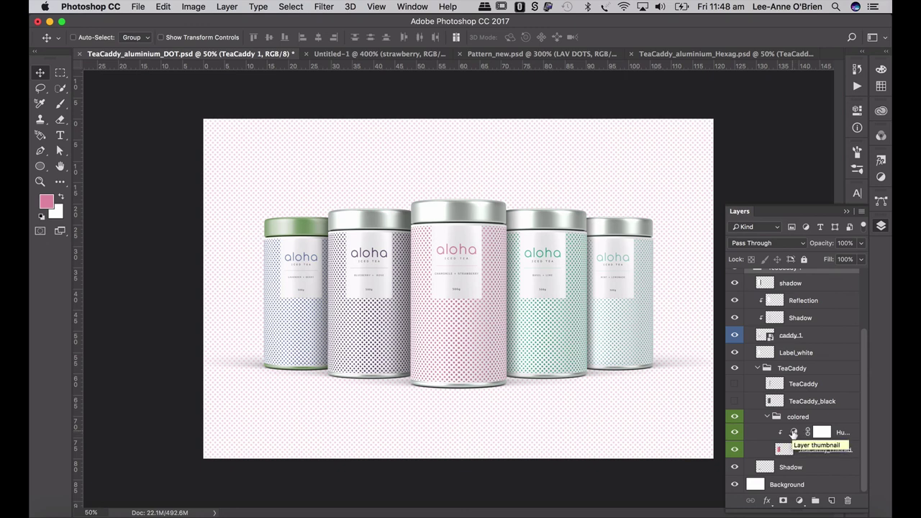
# Tint caddy 1's metal blue through its Hue/Saturation adjustment, with hue about 219 and saturation 36, and collapse the group.
pyautogui.doubleClick(793, 432)
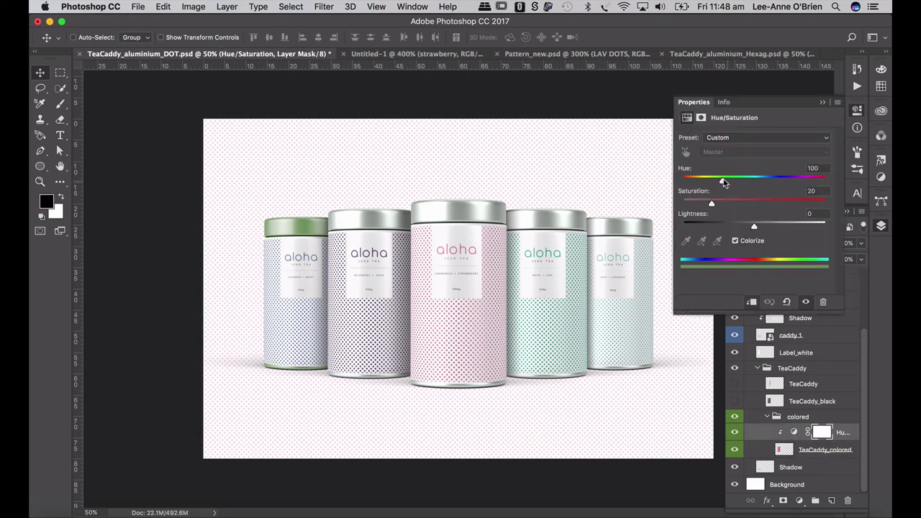
pyautogui.moveTo(724, 181); pyautogui.dragTo(767, 182)
pyautogui.moveTo(711, 204); pyautogui.dragTo(769, 183)
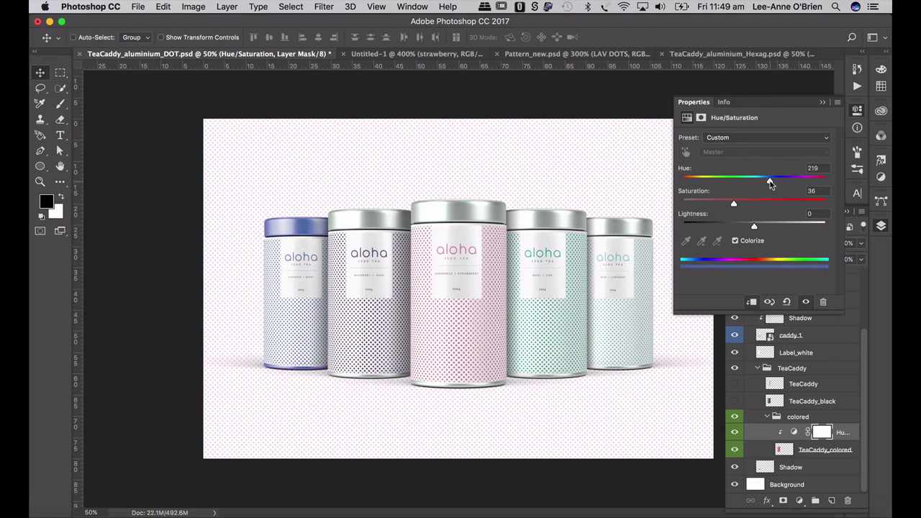
pyautogui.click(822, 102)
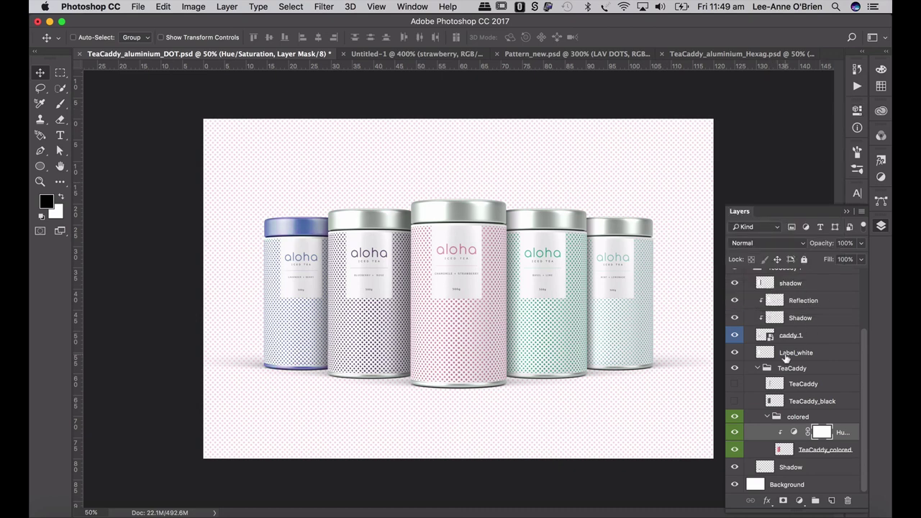
pyautogui.click(756, 369)
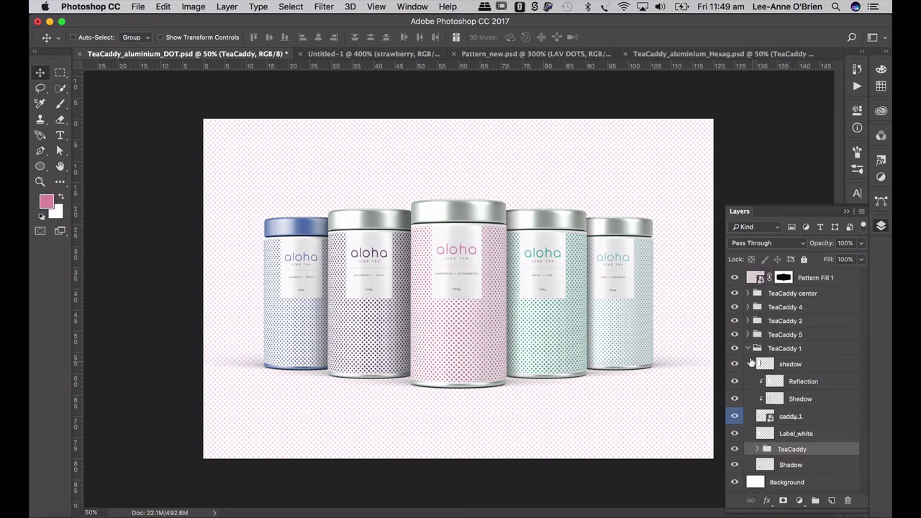
pyautogui.click(748, 349)
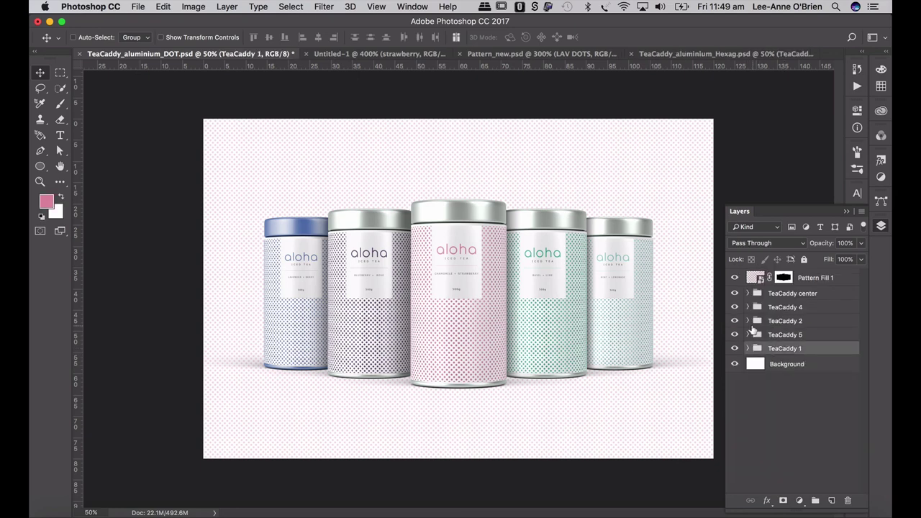
# In the TeaCaddy 2 group, hide the aluminium TeaCaddy layer and show the colored group, expanding it to its adjustment layer.
pyautogui.click(747, 321)
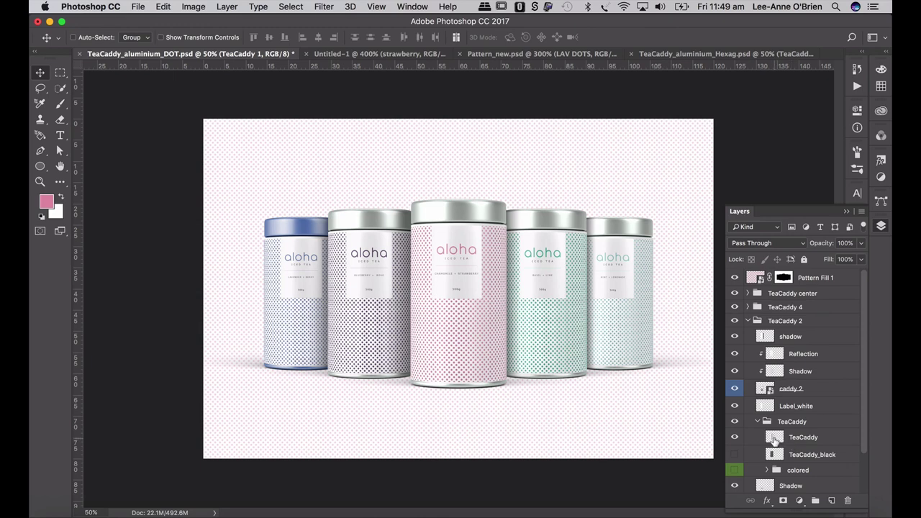
pyautogui.click(734, 437)
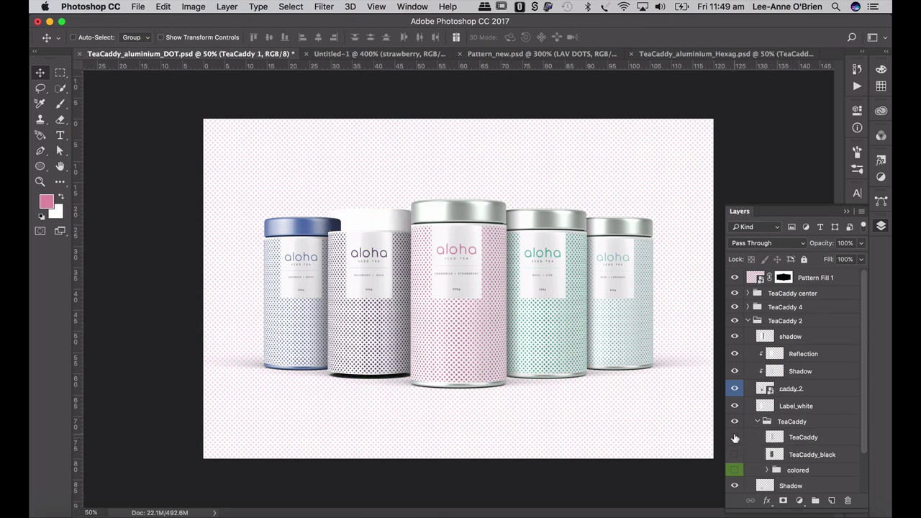
pyautogui.click(734, 470)
pyautogui.click(767, 470)
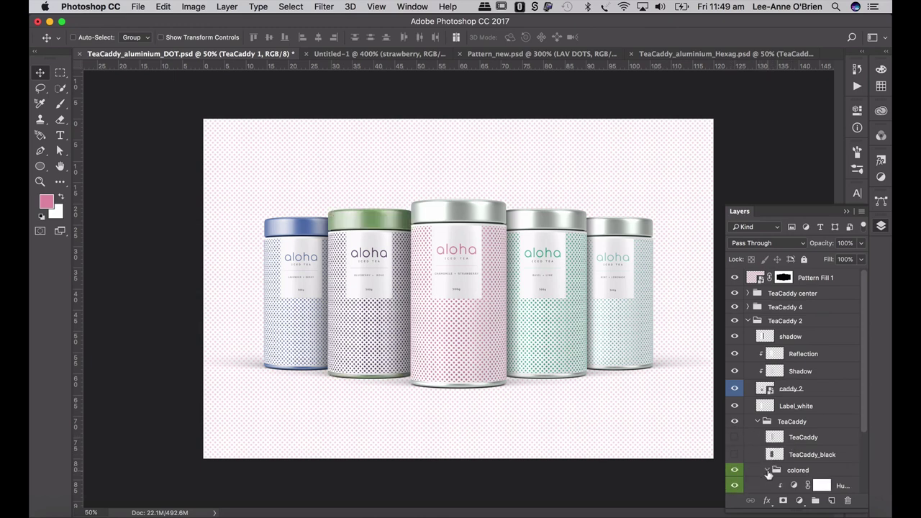
pyautogui.scroll(-3, 794, 466)
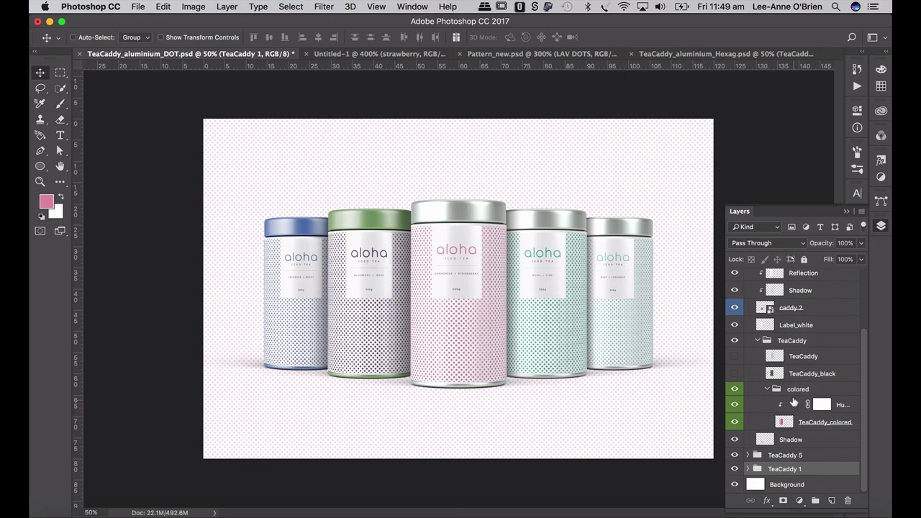
# Tint caddy 2's metal purple with hue 281, lightness -3 and a higher saturation, and collapse its group.
pyautogui.doubleClick(794, 407)
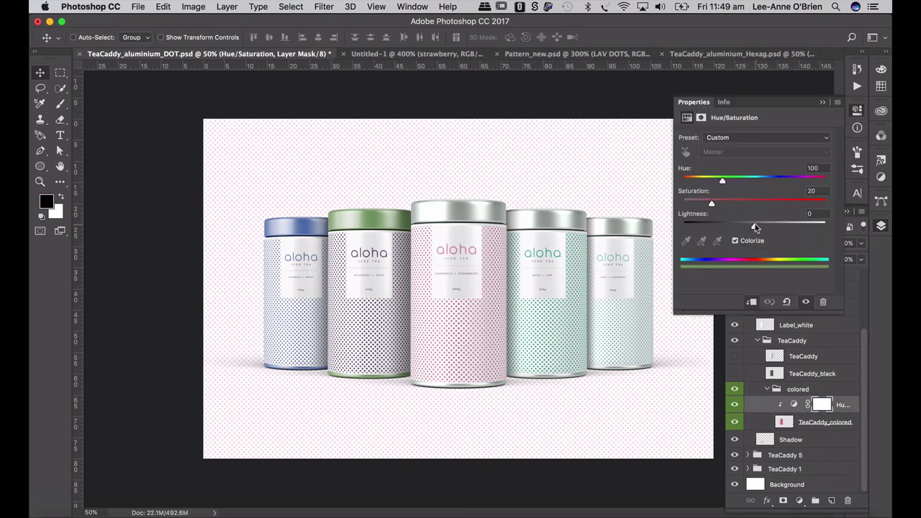
pyautogui.moveTo(755, 228)
pyautogui.mouseDown()
pyautogui.moveTo(739, 227)
pyautogui.moveTo(752, 228)
pyautogui.mouseUp()
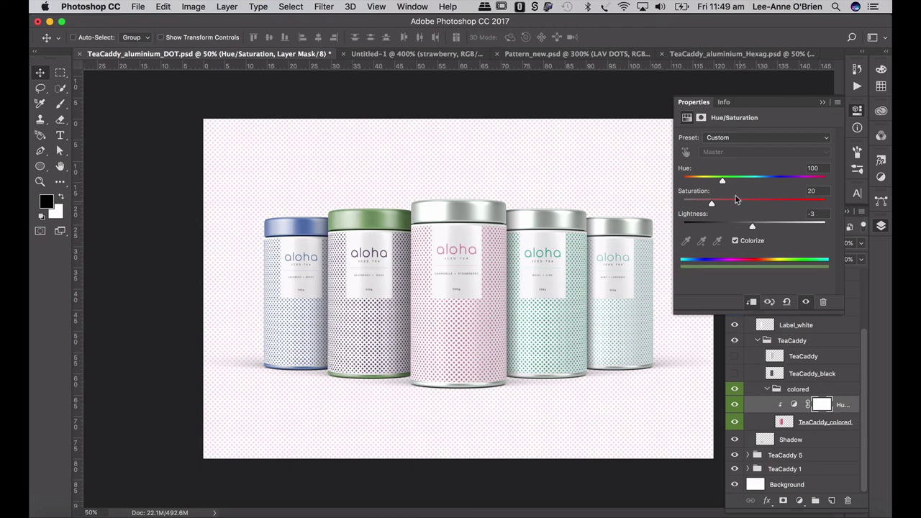
pyautogui.moveTo(722, 180); pyautogui.dragTo(795, 181)
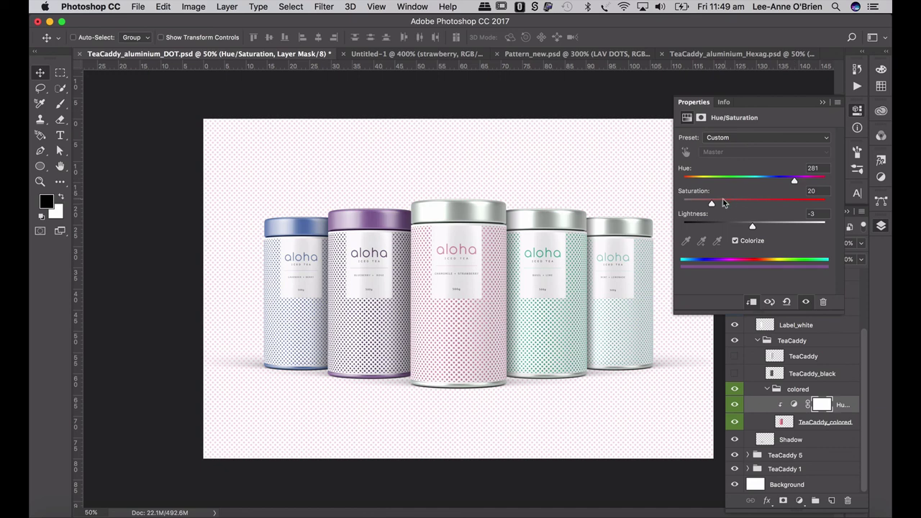
pyautogui.moveTo(712, 204); pyautogui.dragTo(727, 206)
pyautogui.click(790, 321)
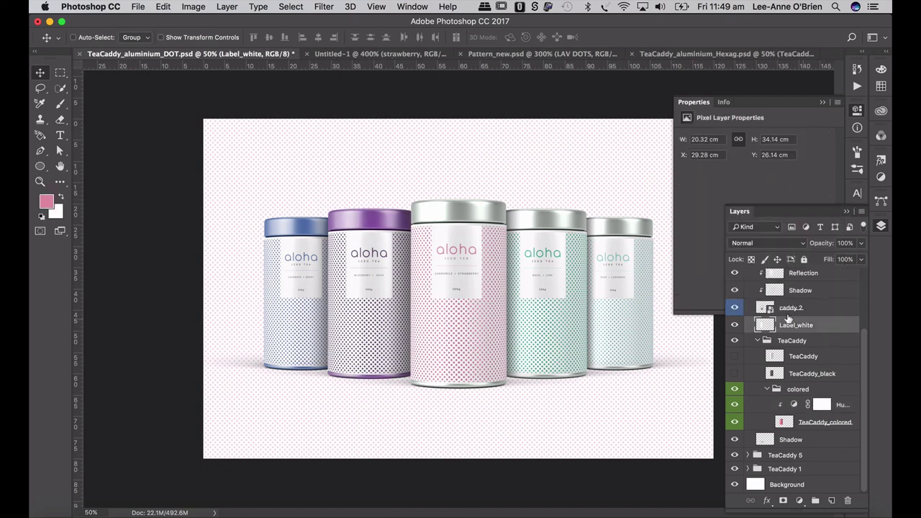
pyautogui.scroll(1, 788, 366)
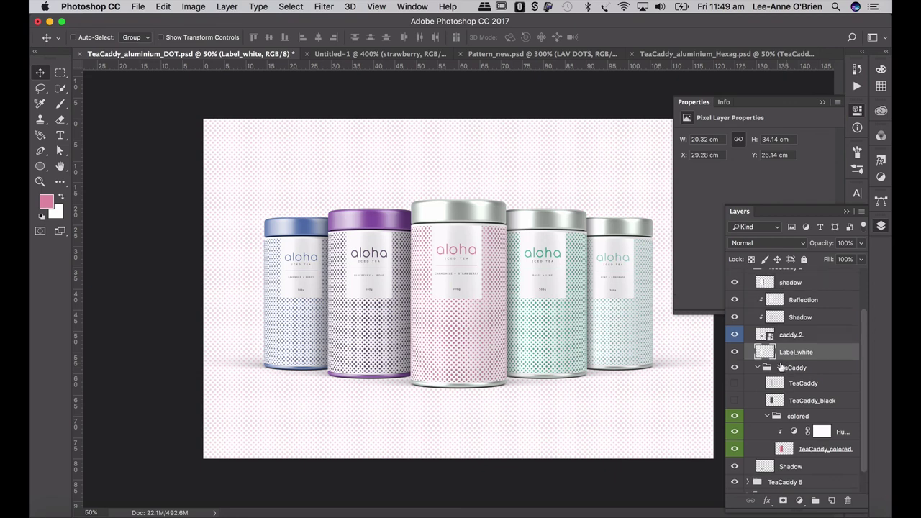
pyautogui.click(757, 367)
pyautogui.click(748, 321)
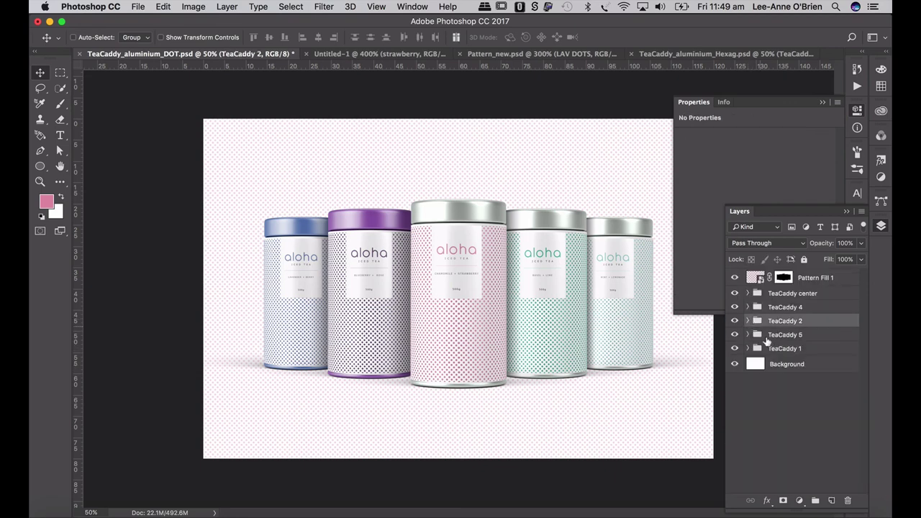
# In the TeaCaddy center group, replace the aluminium TeaCaddy layer with the colored group and expand that group.
pyautogui.click(747, 294)
pyautogui.click(735, 392)
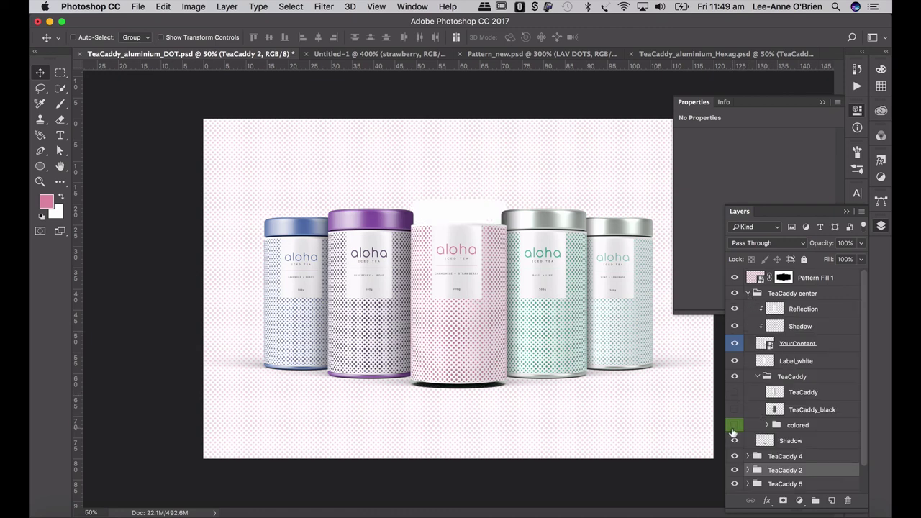
pyautogui.click(735, 425)
pyautogui.click(766, 425)
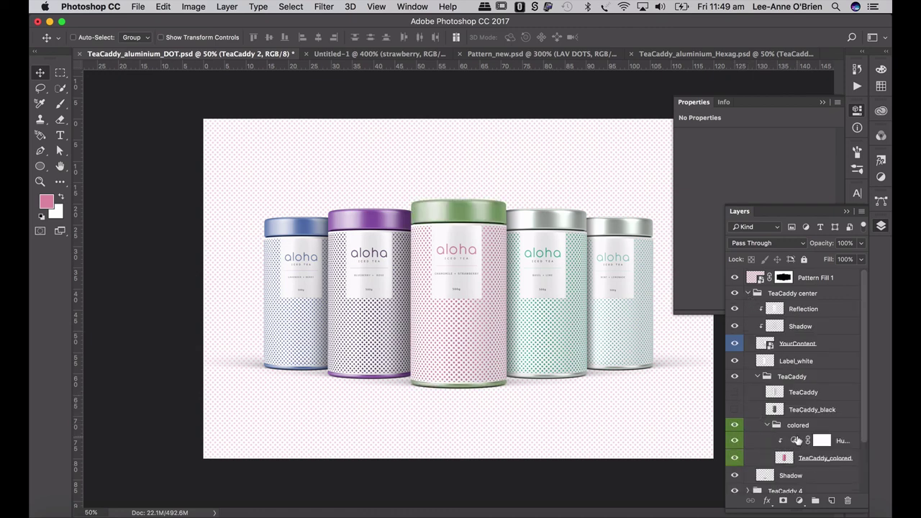
# Tint the center caddy's metal magenta pink with hue 321 and a higher saturation, and collapse its group.
pyautogui.click(794, 441)
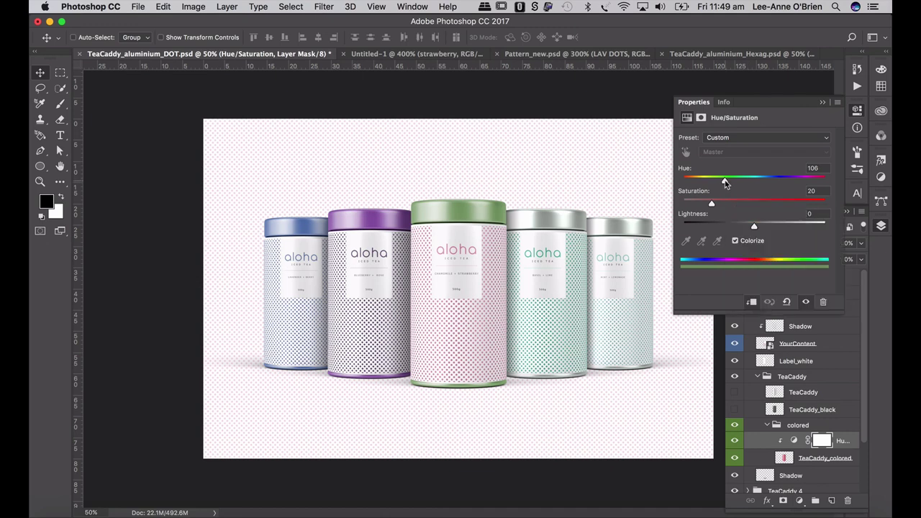
pyautogui.moveTo(726, 181); pyautogui.dragTo(809, 183)
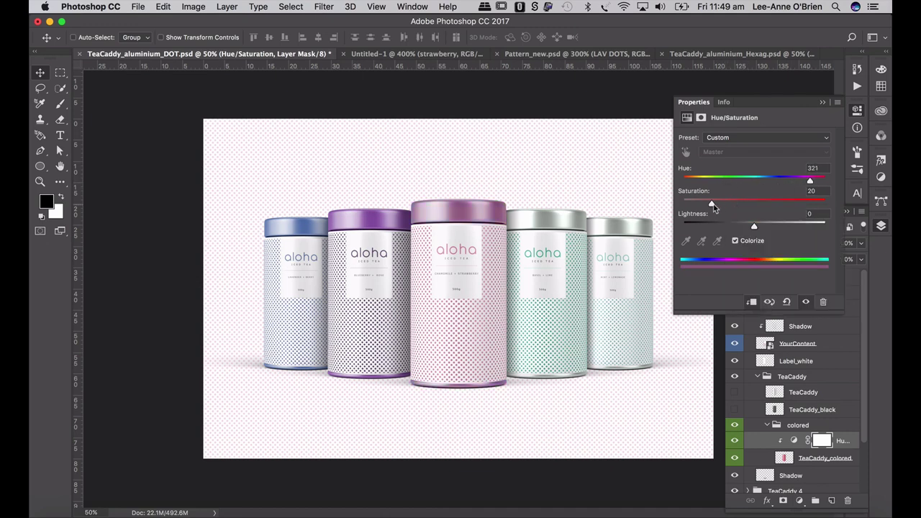
pyautogui.moveTo(714, 206); pyautogui.dragTo(731, 206)
pyautogui.click(822, 101)
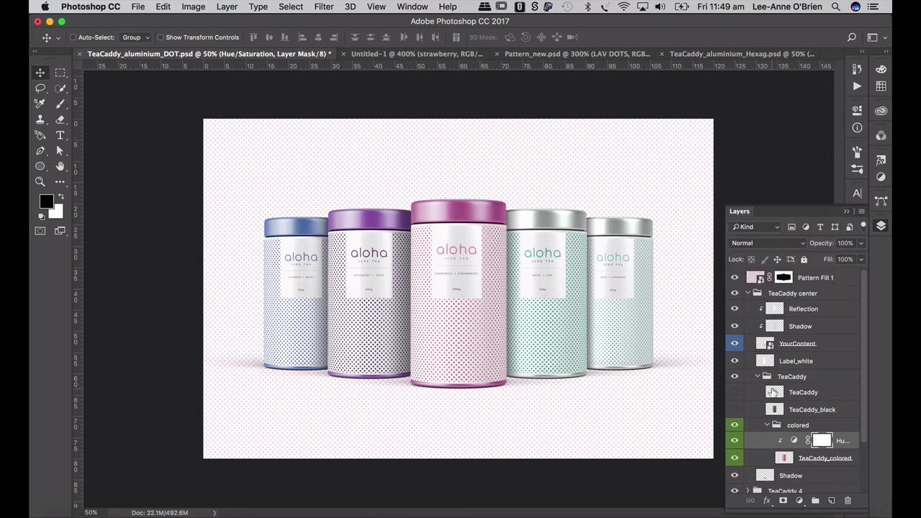
pyautogui.scroll(-1, 769, 388)
pyautogui.click(747, 285)
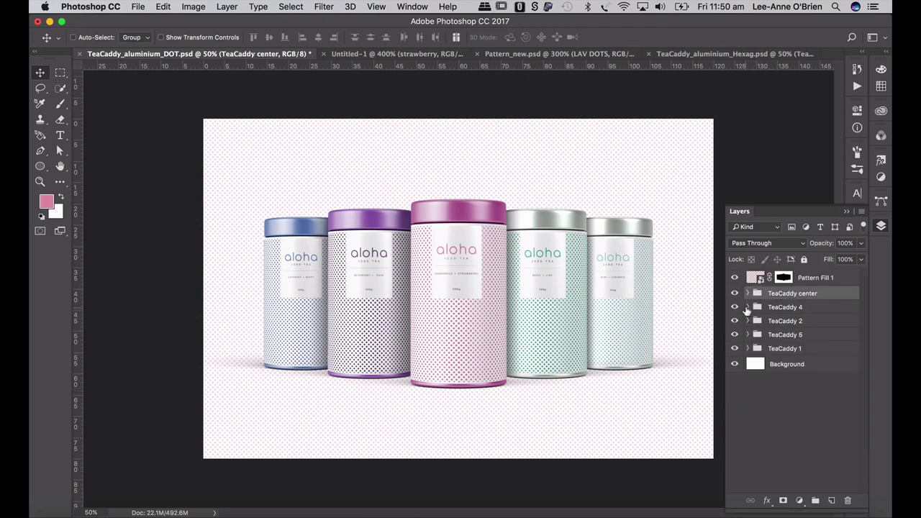
# In the TeaCaddy 4 group, switch from the aluminium TeaCaddy layer to the colored group and expand its contents.
pyautogui.click(745, 308)
pyautogui.scroll(-3, 787, 396)
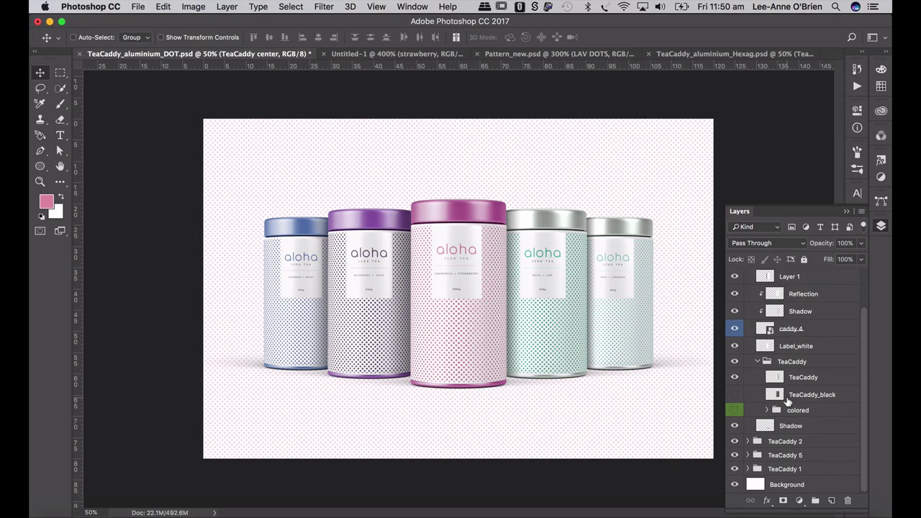
pyautogui.click(734, 377)
pyautogui.click(734, 410)
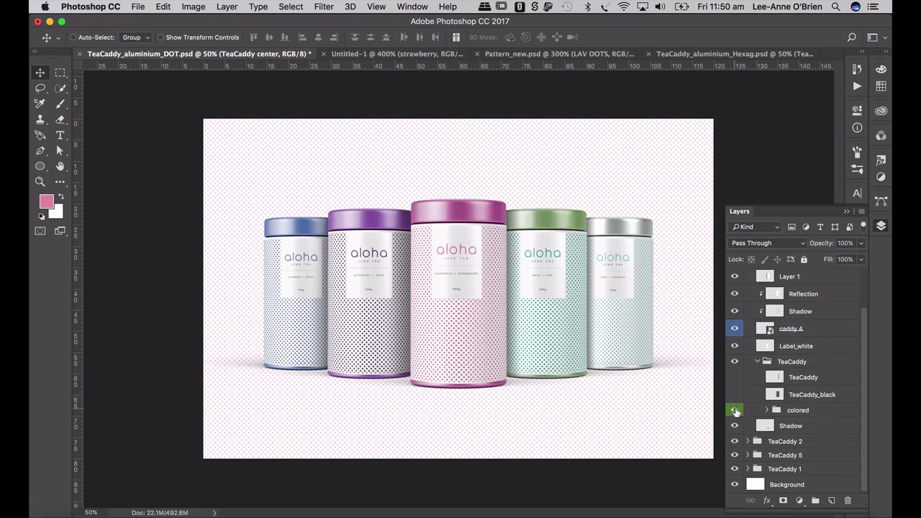
pyautogui.click(767, 411)
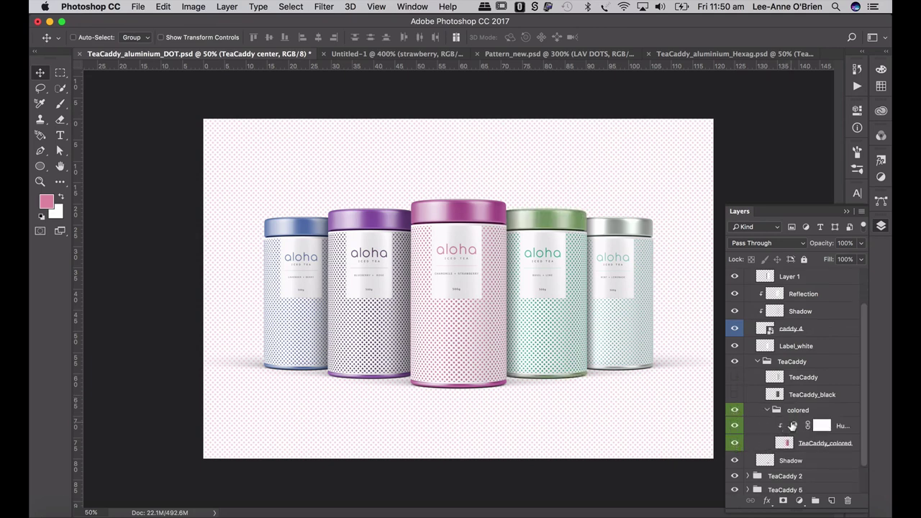
# Shift the hue of caddy 4's Hue/Saturation adjustment to a teal green that matches its dots, and collapse the group.
pyautogui.doubleClick(791, 426)
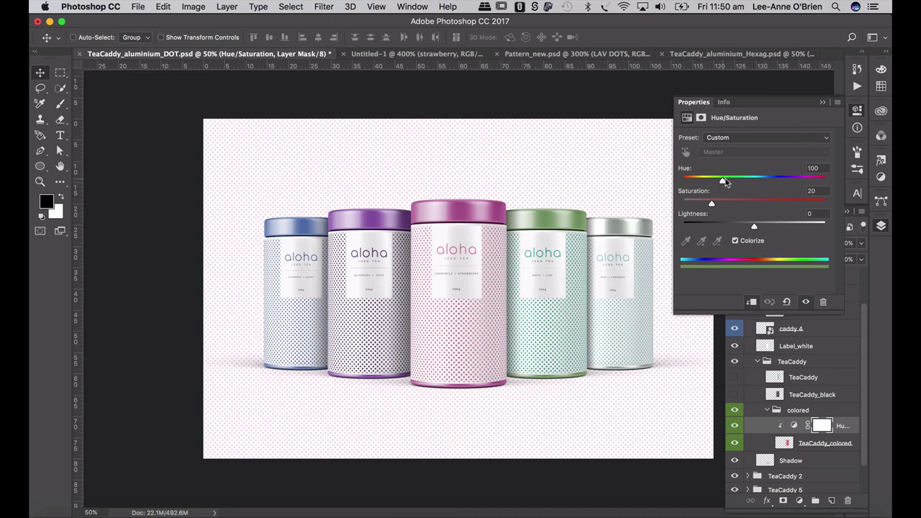
pyautogui.moveTo(722, 180); pyautogui.dragTo(752, 182)
pyautogui.click(834, 377)
pyautogui.scroll(2, 756, 321)
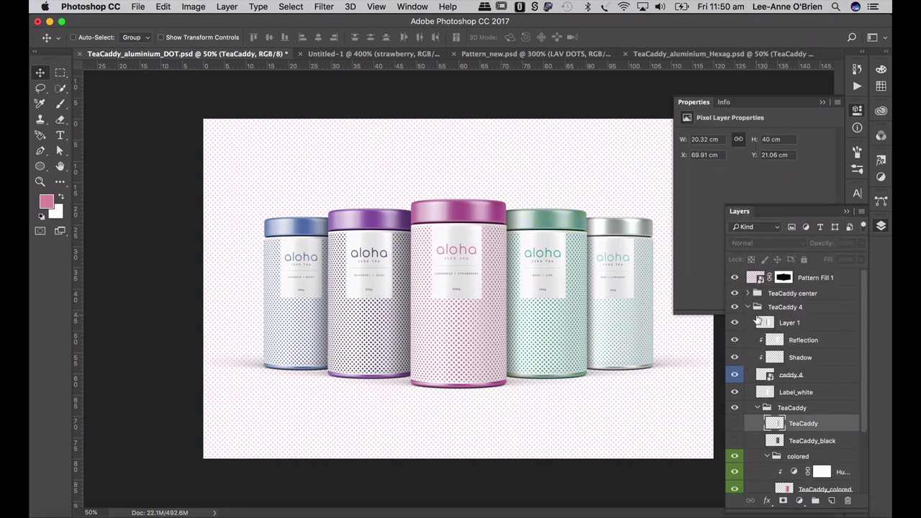
pyautogui.click(748, 307)
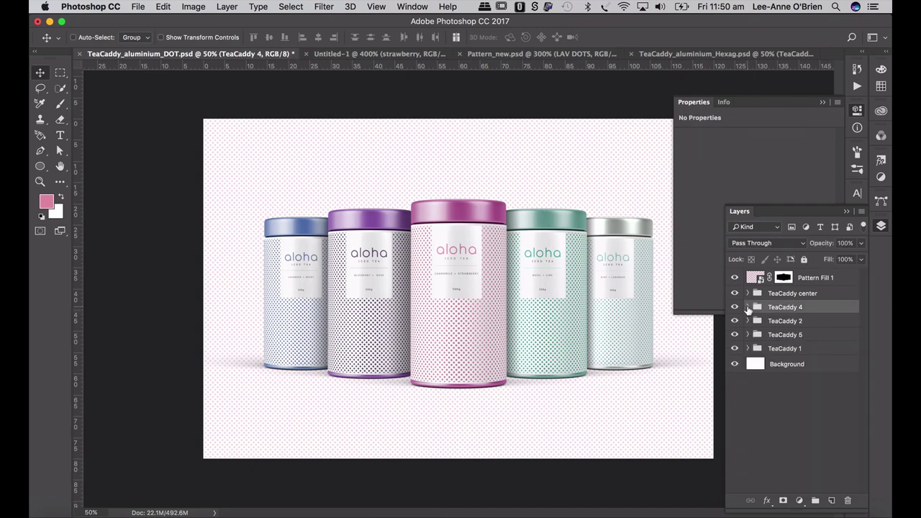
pyautogui.click(748, 349)
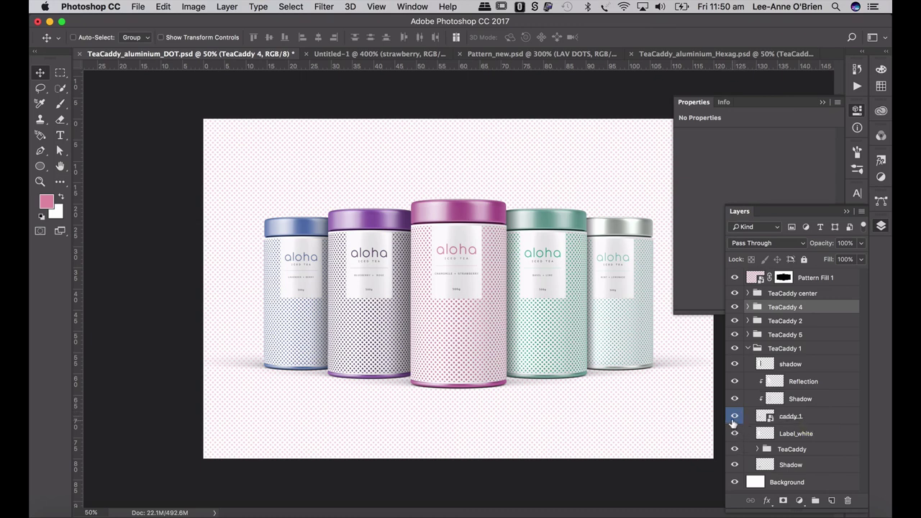
pyautogui.click(757, 448)
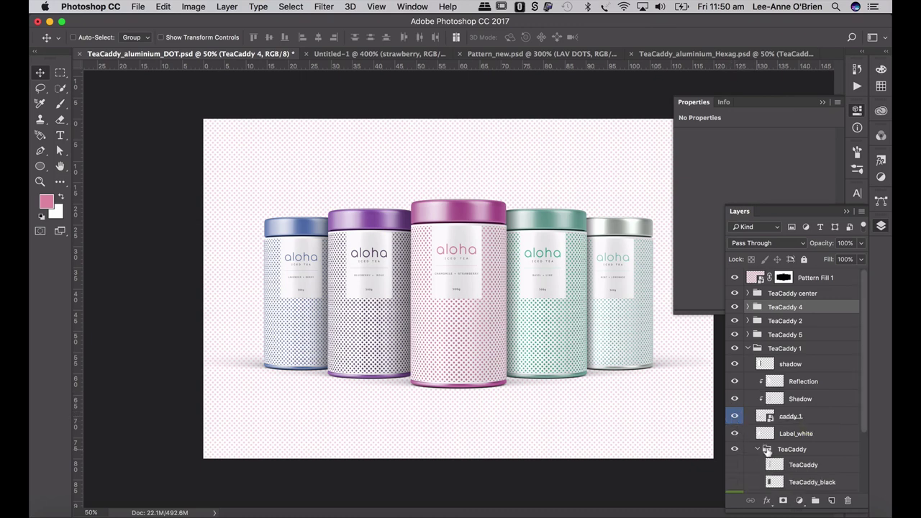
pyautogui.scroll(-2, 791, 450)
pyautogui.scroll(-1, 787, 446)
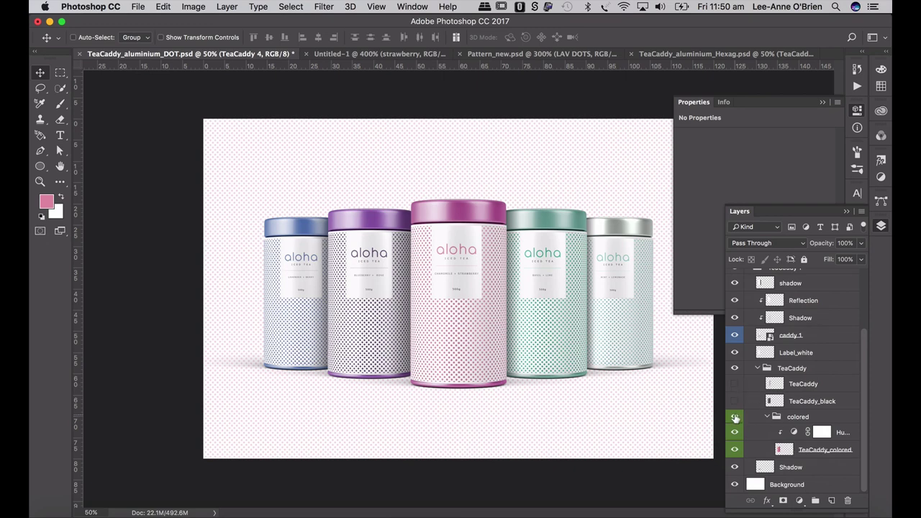
pyautogui.scroll(4, 762, 360)
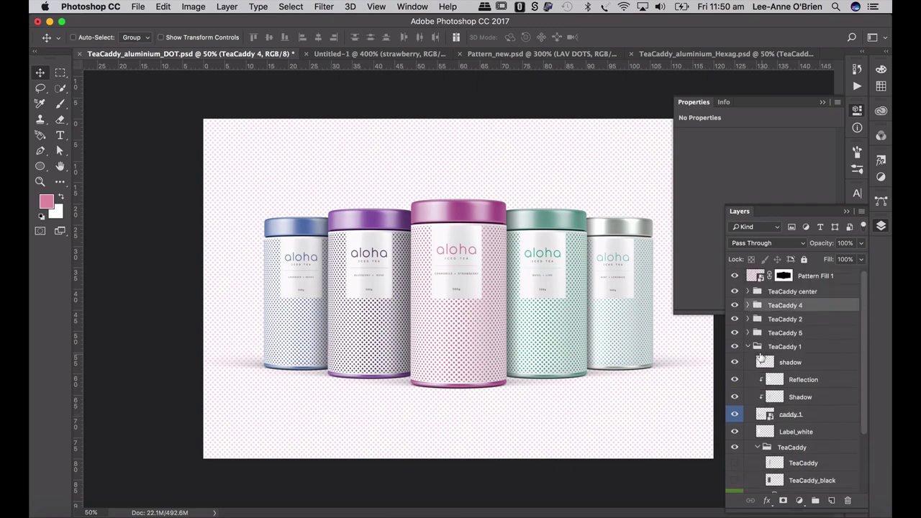
pyautogui.click(748, 346)
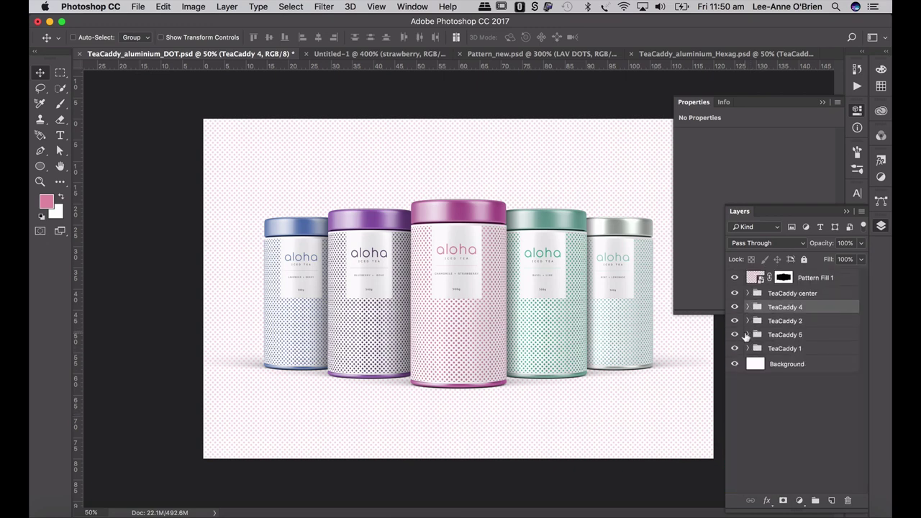
# In the TeaCaddy 5 group, hide the aluminium TeaCaddy layer, show the colored group instead and expand it.
pyautogui.click(755, 333)
pyautogui.click(746, 334)
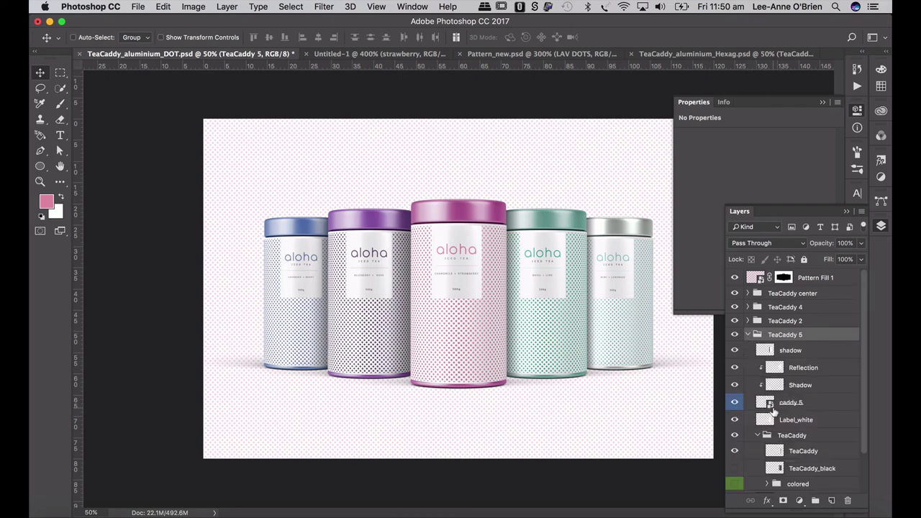
pyautogui.scroll(-3, 774, 410)
pyautogui.click(734, 437)
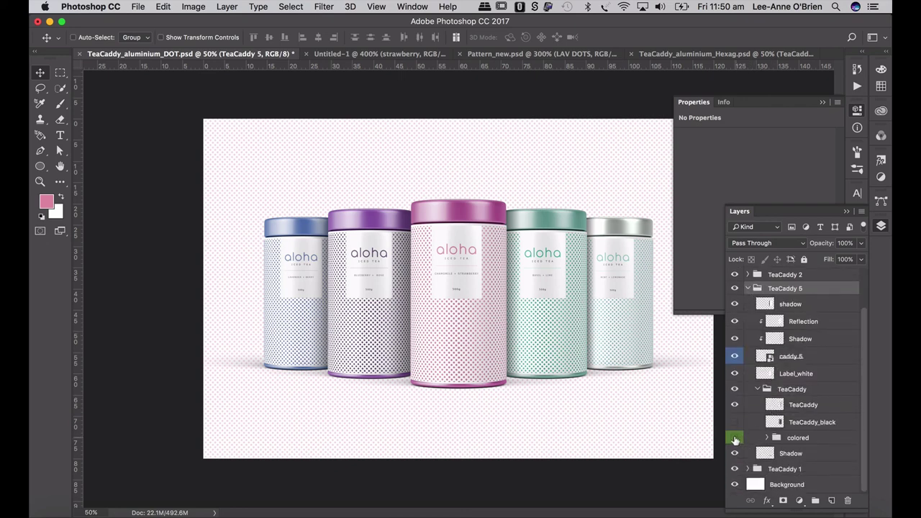
pyautogui.click(735, 404)
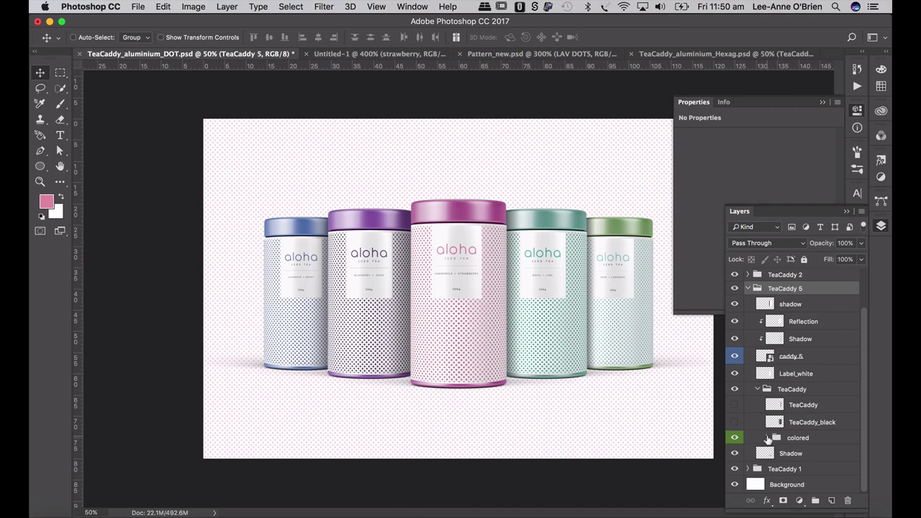
pyautogui.click(766, 438)
# Tint caddy 5's metal a pale mint green with its Hue/Saturation adjustment: hue 139, saturation 29, lightness +47.
pyautogui.click(793, 453)
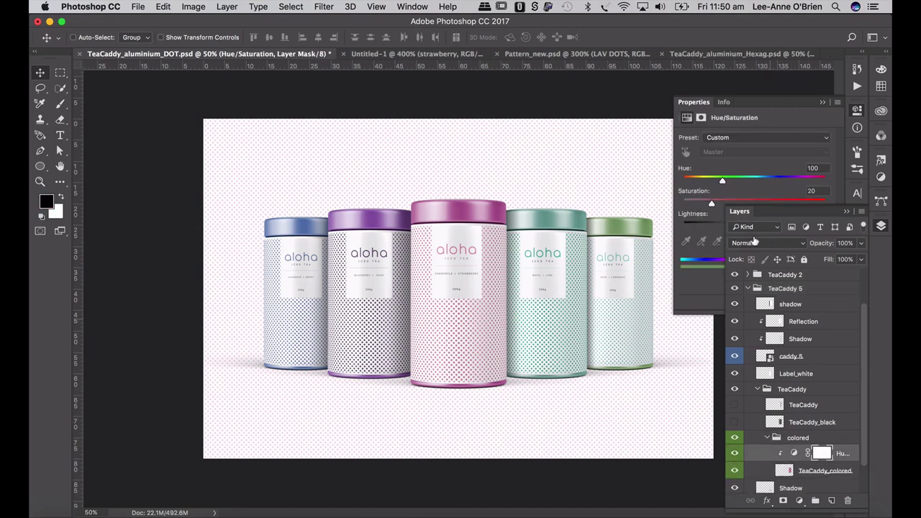
pyautogui.moveTo(727, 183); pyautogui.dragTo(757, 180)
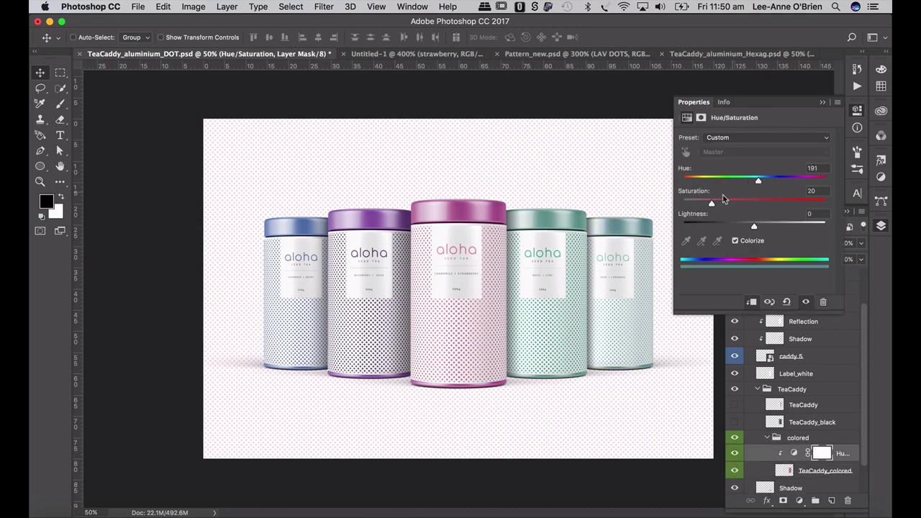
pyautogui.moveTo(712, 204); pyautogui.dragTo(786, 229)
pyautogui.moveTo(758, 181); pyautogui.dragTo(739, 185)
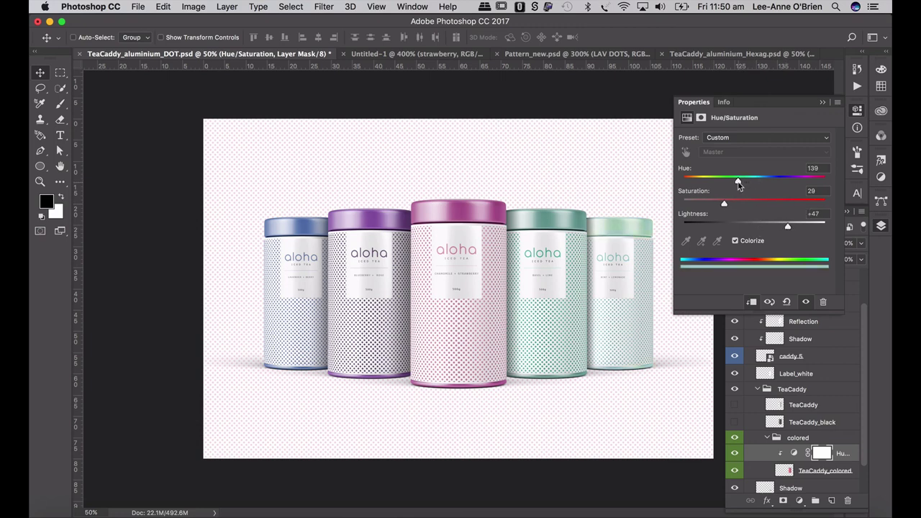
pyautogui.click(822, 102)
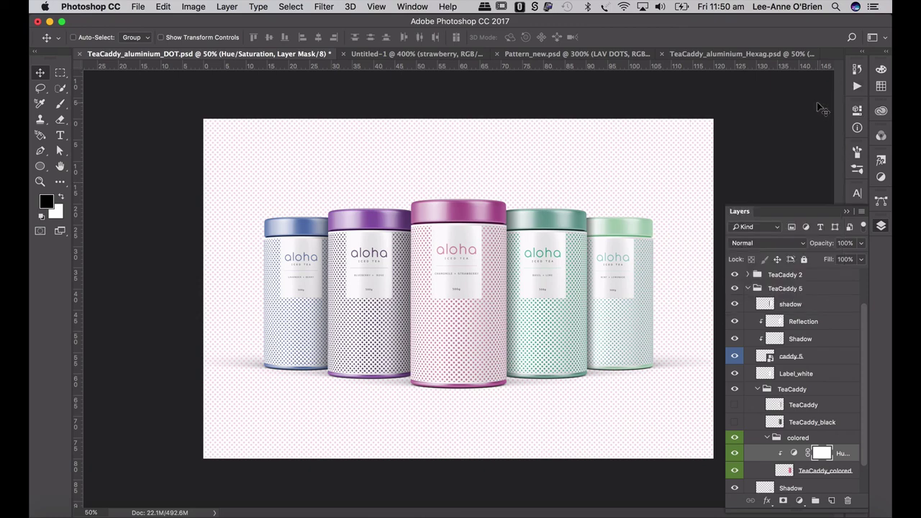
# Fit the whole DOT mockup in the view without the layer list and save the document.
pyautogui.click(846, 211)
pyautogui.press('super+0')
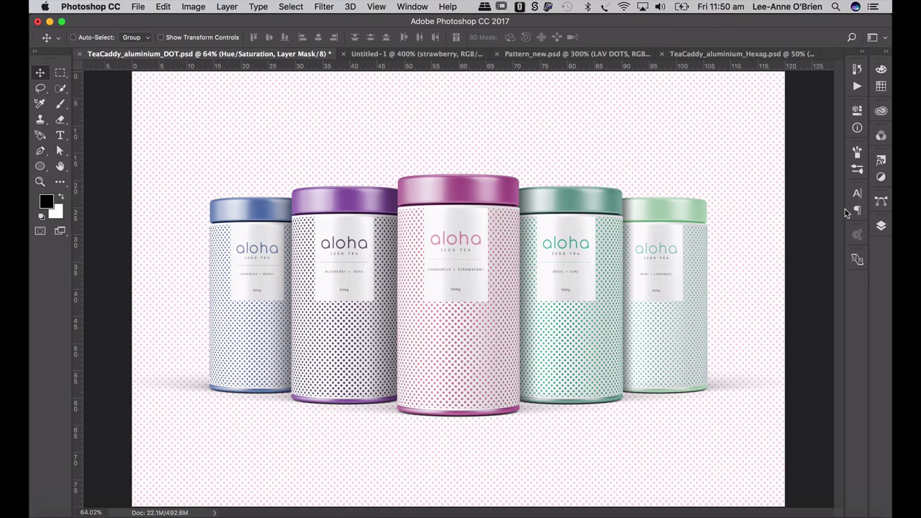
pyautogui.press('super+s')
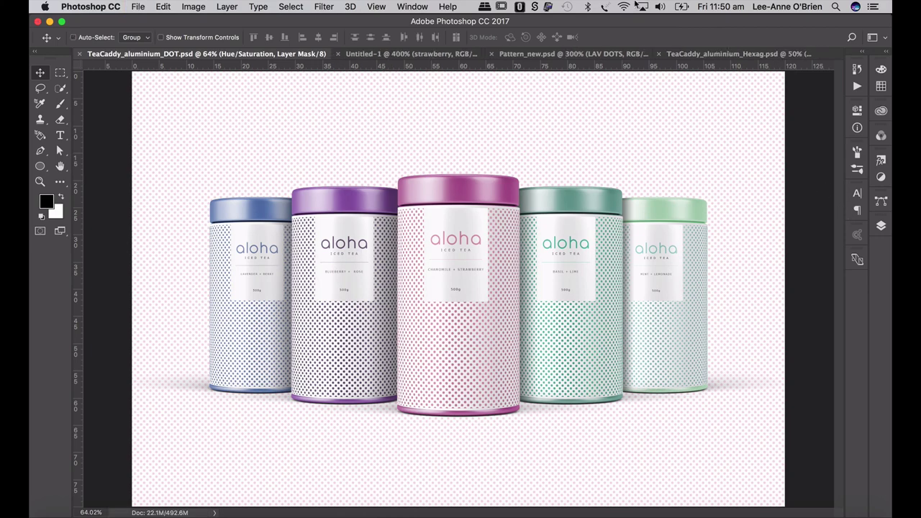
# Review the DOT and Hexag mockups and the pattern layers in Pattern_new.psd, ending on the DOT mockup without the layer list.
pyautogui.click(693, 56)
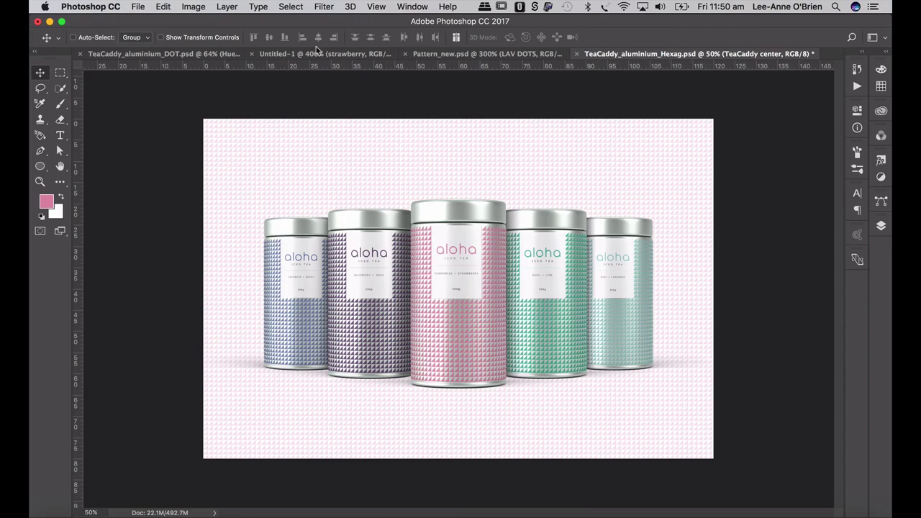
pyautogui.click(193, 57)
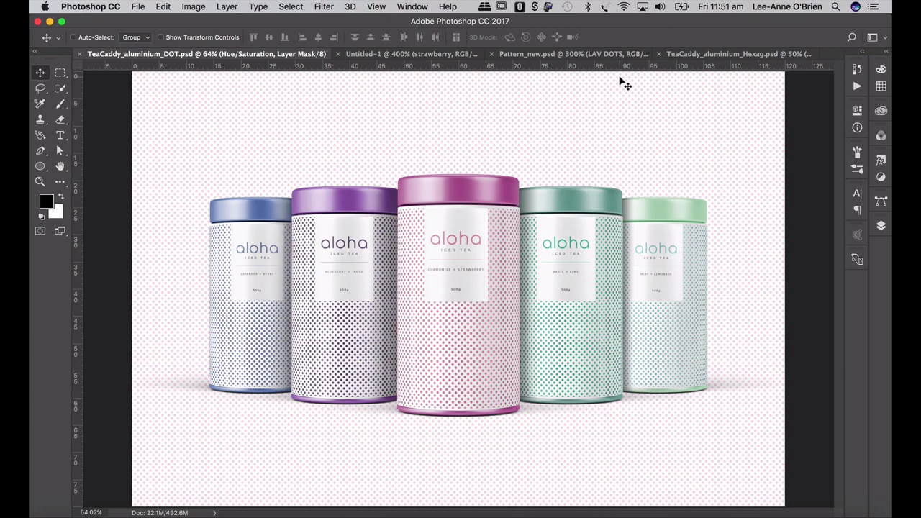
pyautogui.click(533, 56)
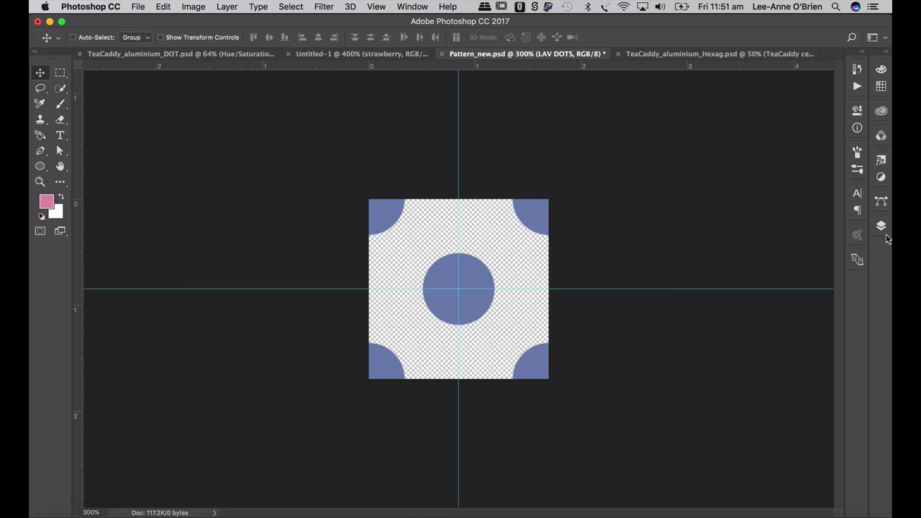
pyautogui.click(880, 225)
pyautogui.scroll(-5, 818, 449)
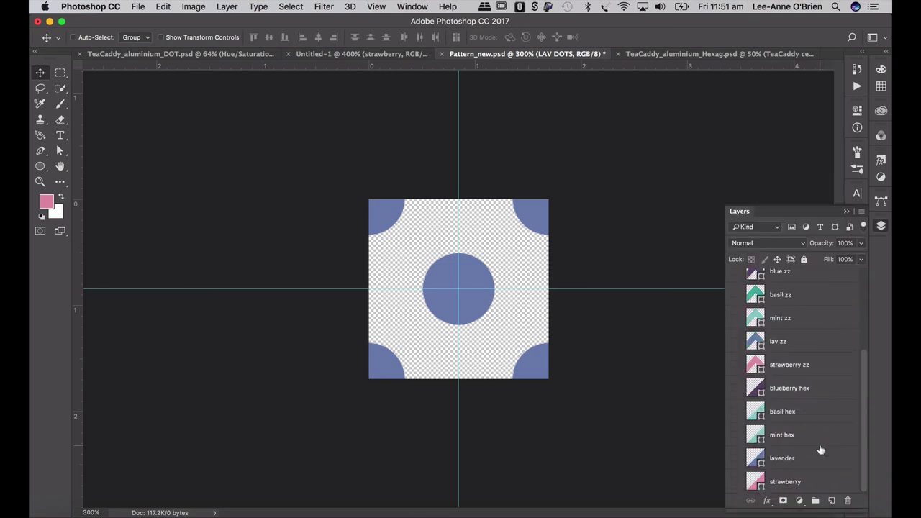
pyautogui.scroll(8, 818, 448)
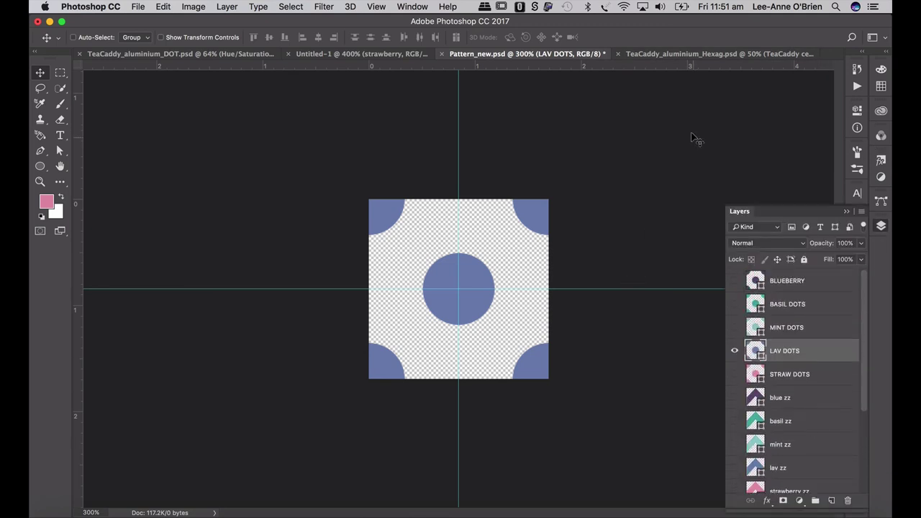
pyautogui.click(666, 57)
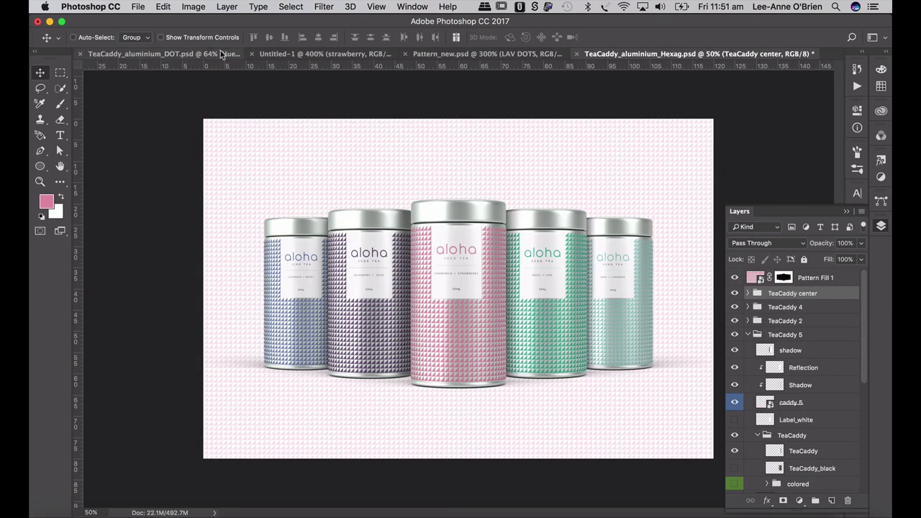
pyautogui.click(189, 58)
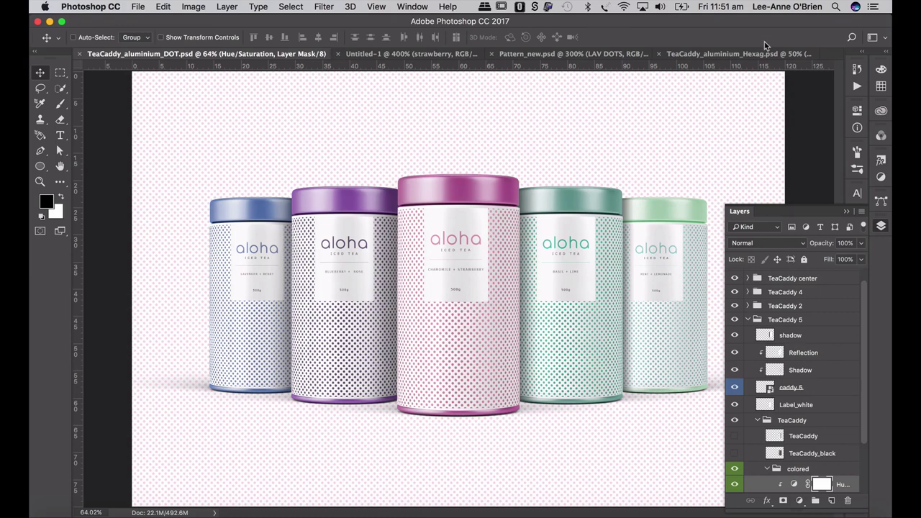
pyautogui.click(846, 211)
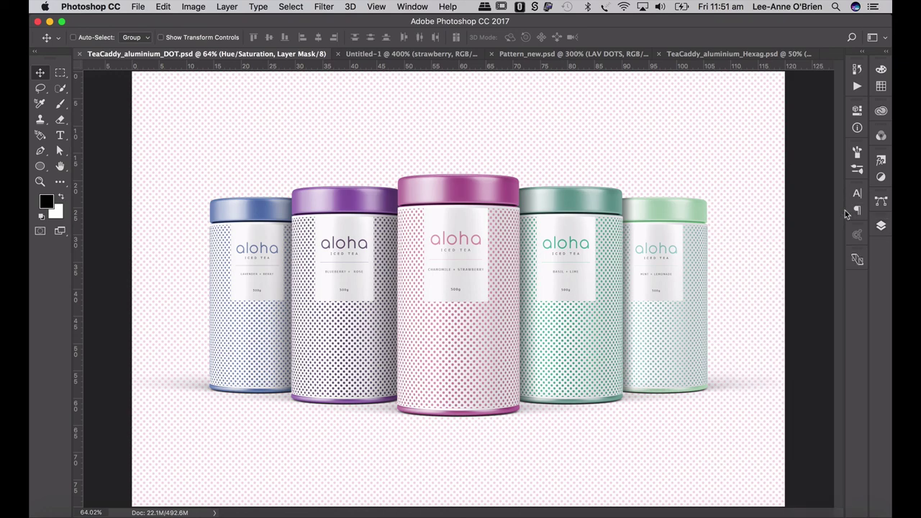